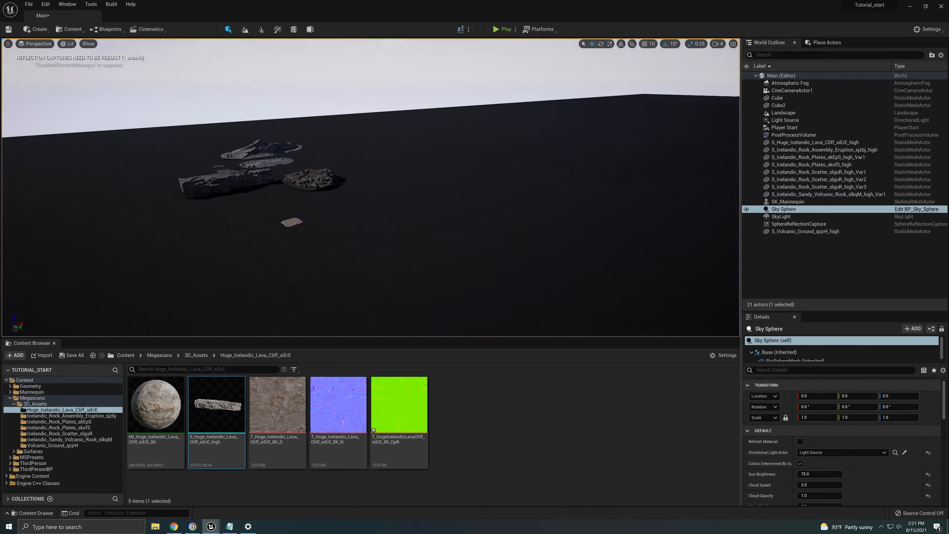
Select the small volcanic ground mesh and set its uniform scale to 3
right_click_drag(370, 218, 366, 220)
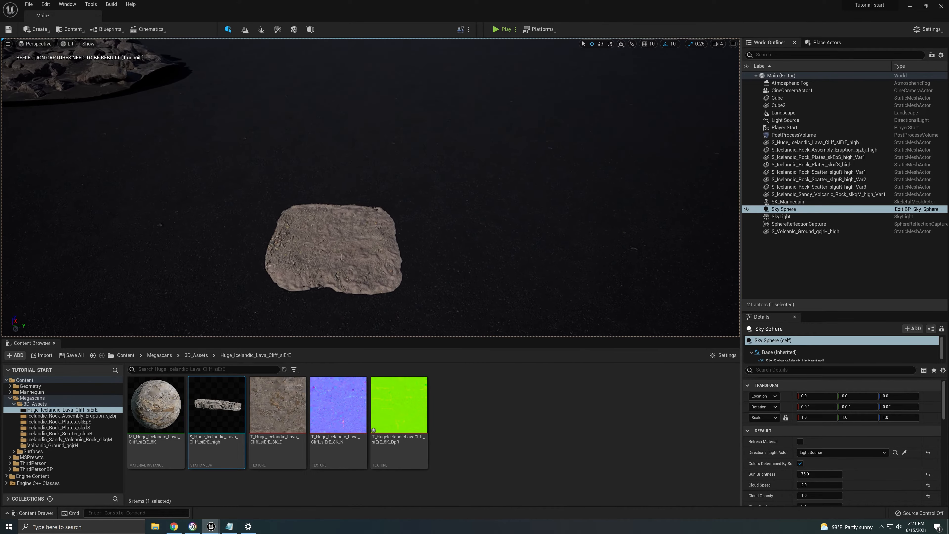
left_click(370, 218)
scroll(370, 218, "down", 5)
scroll(386, 221, "down", 1)
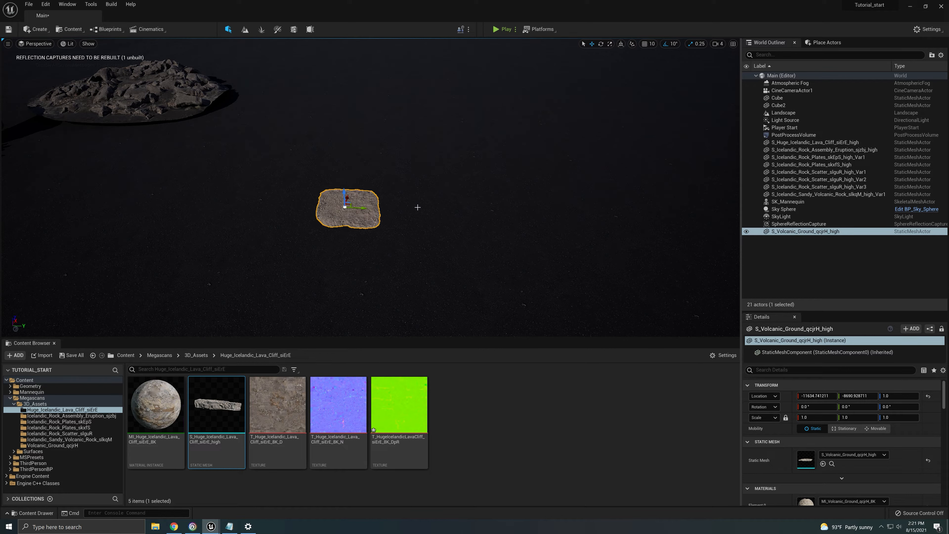
left_click(803, 417)
type("3")
key("Return")
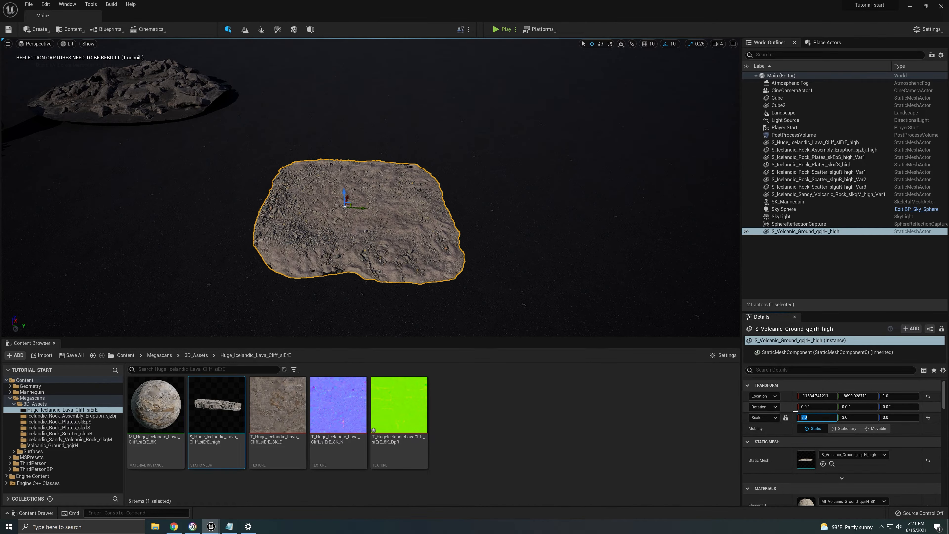
Try a uniform scale of 4 on the volcanic ground mesh and examine its surface from several distances
type("4")
key("Return")
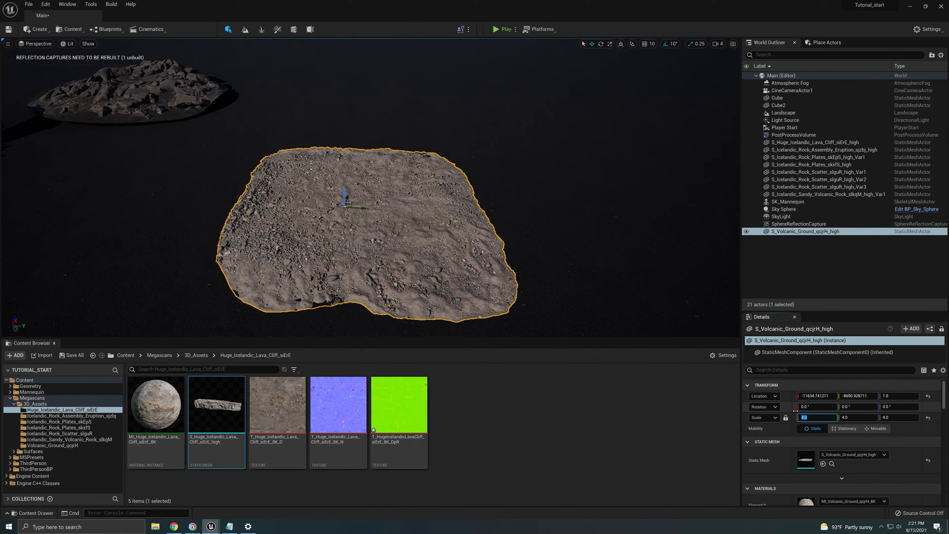
mouse_move(398, 205)
right_mouse_down()
mouse_move(402, 243)
mouse_move(392, 198)
right_mouse_up()
key("w")
scroll(390, 210, "down", 5)
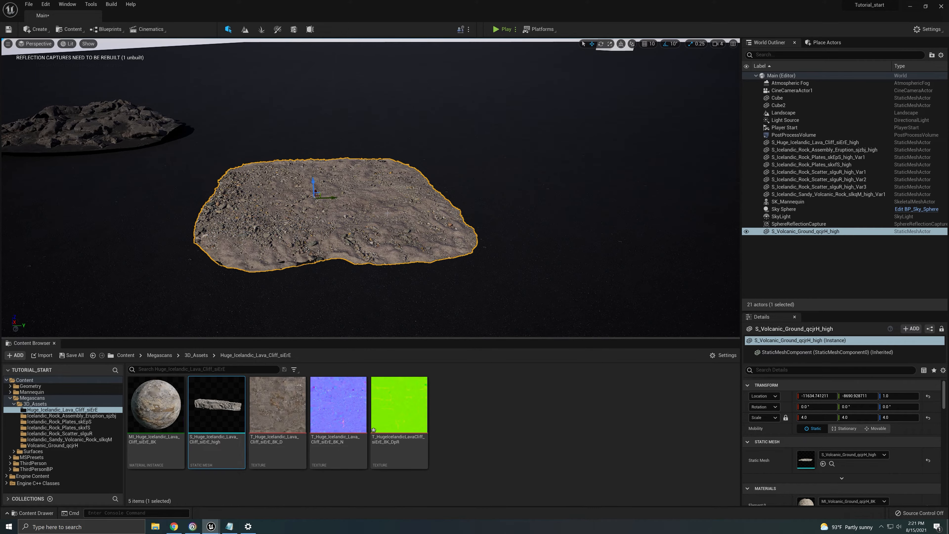
key("w")
mouse_move(360, 227)
right_mouse_down()
mouse_move(359, 215)
mouse_move(364, 249)
mouse_move(368, 238)
right_mouse_up()
key("s")
key("f")
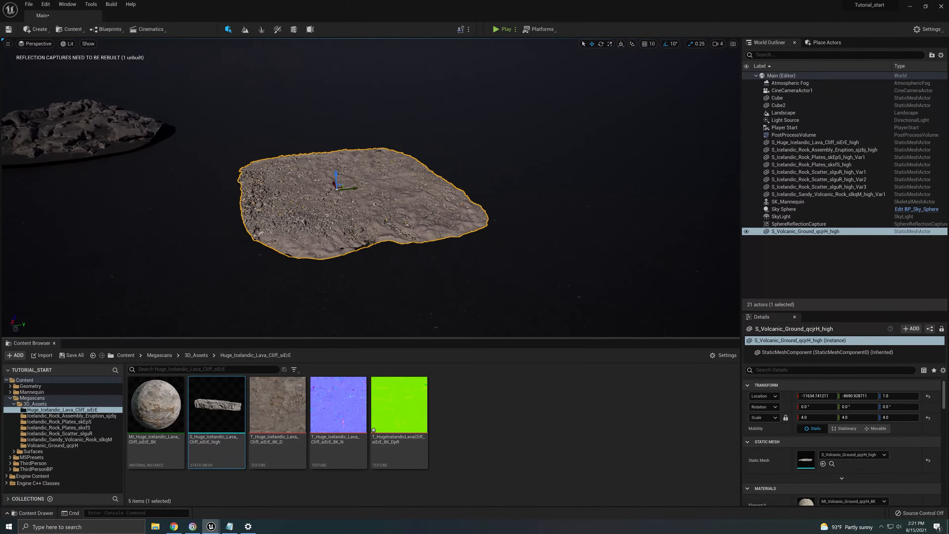
key("s")
mouse_move(388, 202)
right_mouse_down()
mouse_move(394, 215)
mouse_move(385, 190)
right_mouse_up()
right_click_drag(579, 194, 598, 209)
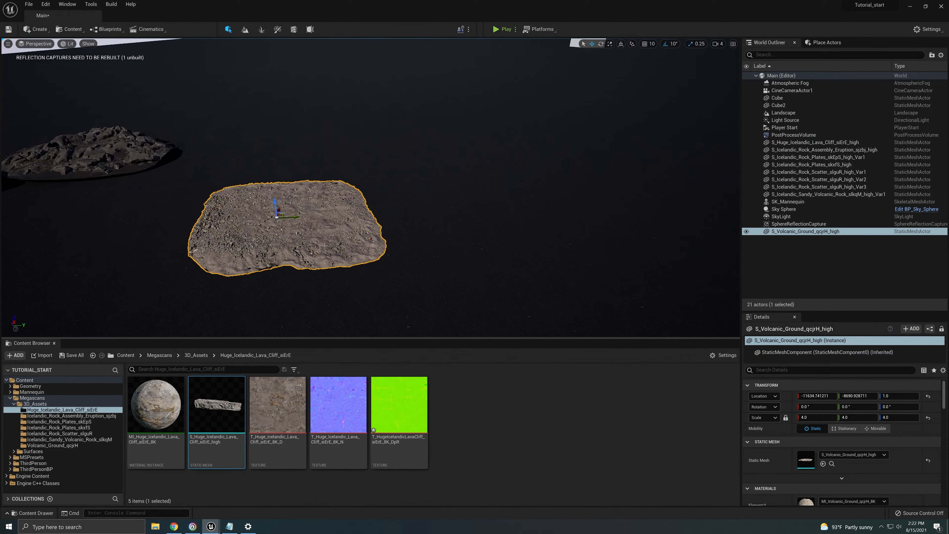
right_click_drag(425, 207, 407, 225)
key("w")
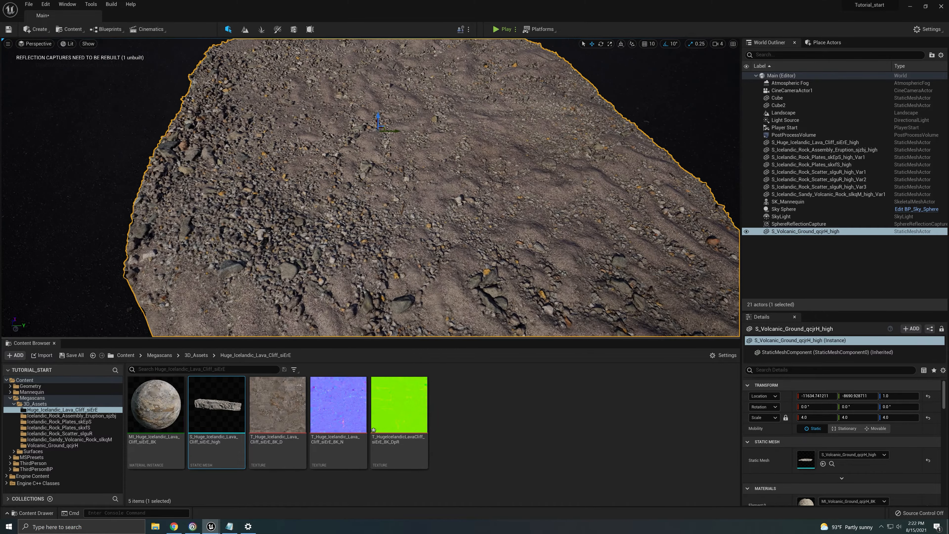
Set the volcanic ground mesh's uniform scale back to 3
left_click(808, 417)
type("3")
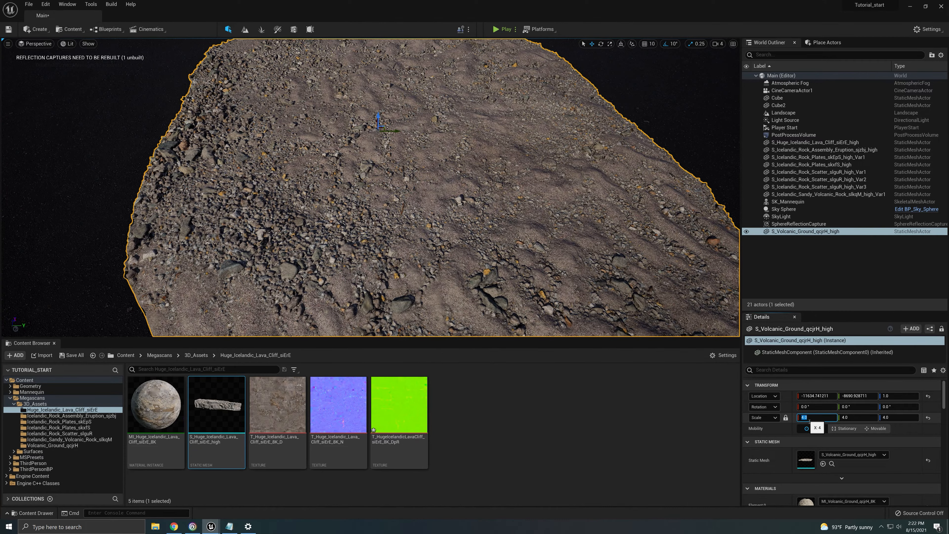
key("Return")
Duplicate the volcanic ground mesh twice with overlapping edges and rotate the newest copy to about 30° around Z
mouse_move(329, 149)
right_mouse_down()
mouse_move(329, 113)
mouse_move(317, 157)
mouse_move(315, 147)
right_mouse_up()
left_click_drag(333, 121, 244, 228, "alt")
right_click_drag(245, 228, 274, 232)
right_click_drag(453, 213, 463, 205)
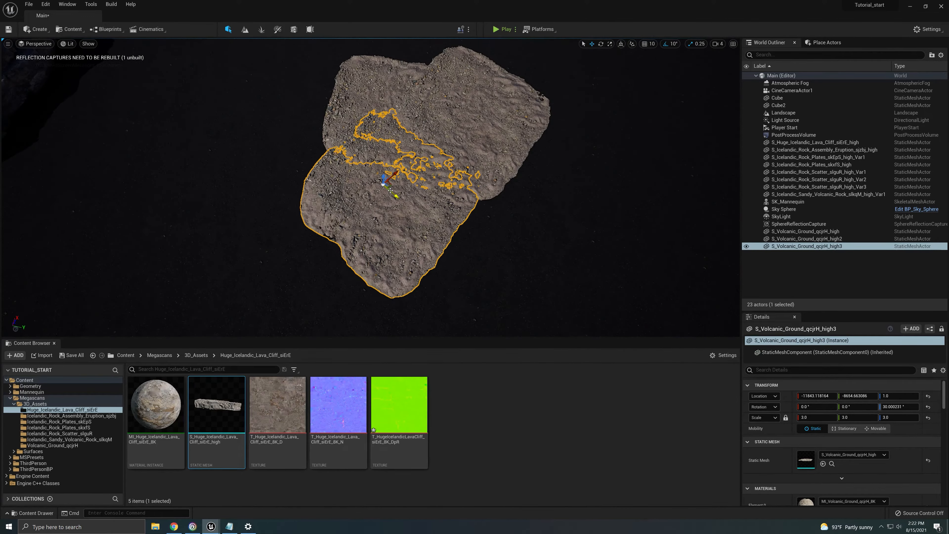
Add another overlapping volcanic ground copy next to the newest one, rotated to about -20° around Z
left_click_drag(390, 190, 485, 212, "alt")
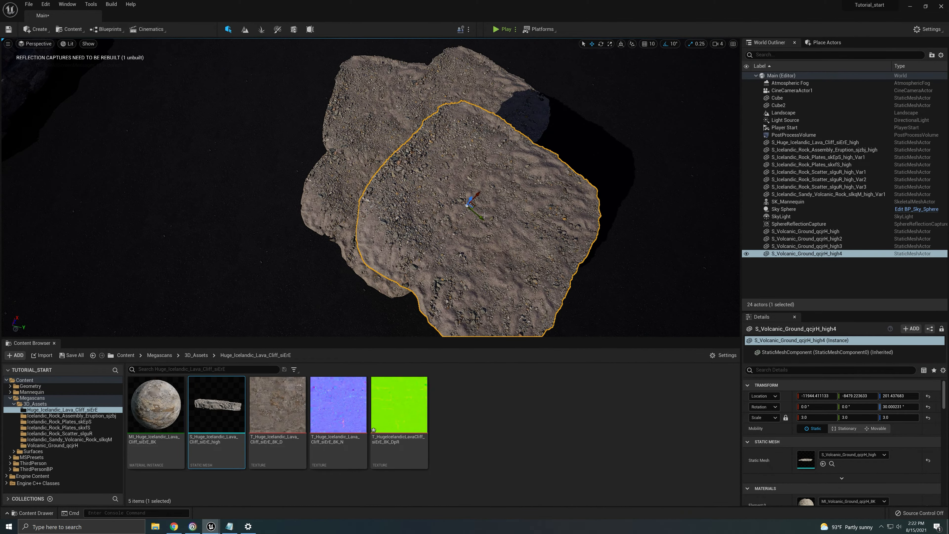
key("ctrl+z")
left_click_drag(391, 184, 419, 247, "alt")
key("e")
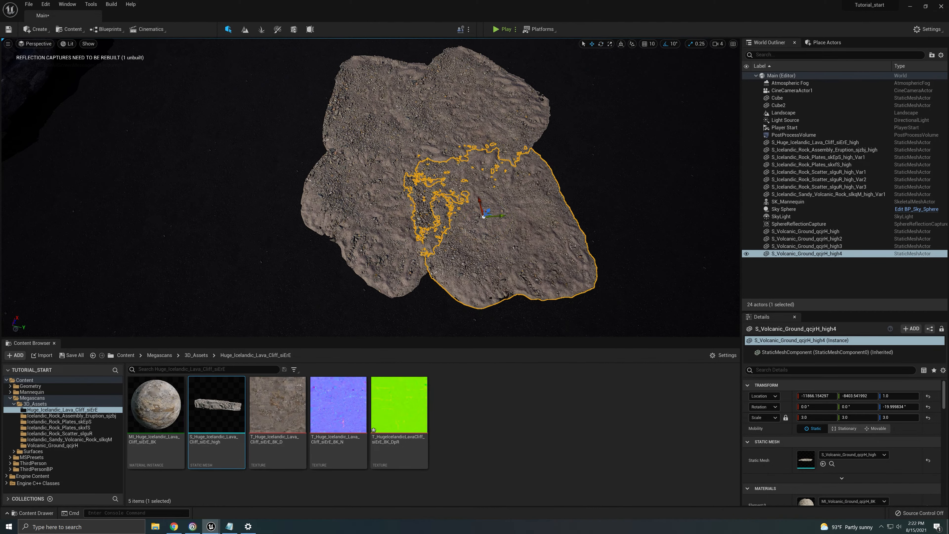
Duplicate the volcanic ground again to extend the patch outward, rotate the copy to about -80° around Z and deselect it
right_click_drag(491, 217, 388, 209)
left_click_drag(300, 143, 475, 193)
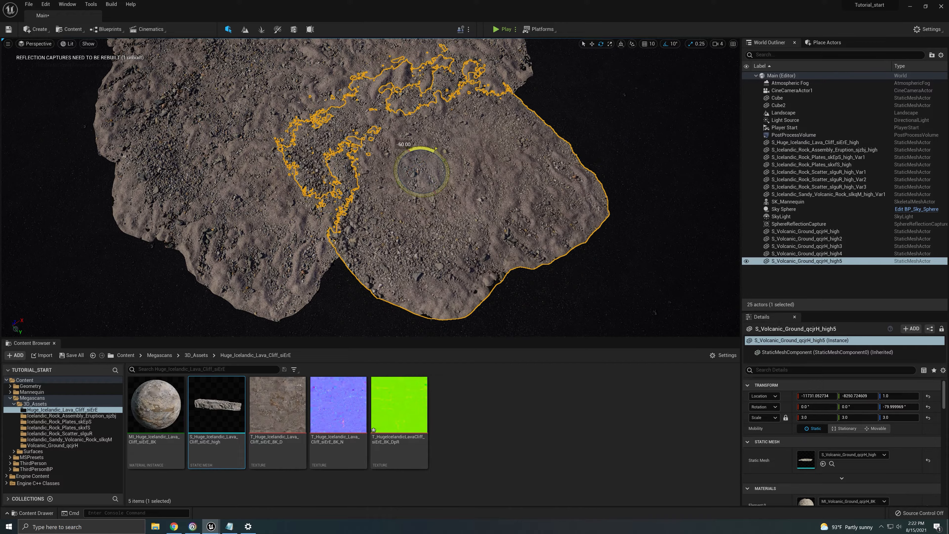
right_click_drag(435, 197, 457, 195)
key("Escape")
Duplicate the front ground piece into the patch's remaining notch and rotate the copy to about 130° around Z
right_click_drag(379, 146, 378, 162)
mouse_move(346, 201)
right_mouse_down()
mouse_move(346, 182)
mouse_move(346, 215)
mouse_move(346, 202)
right_mouse_up()
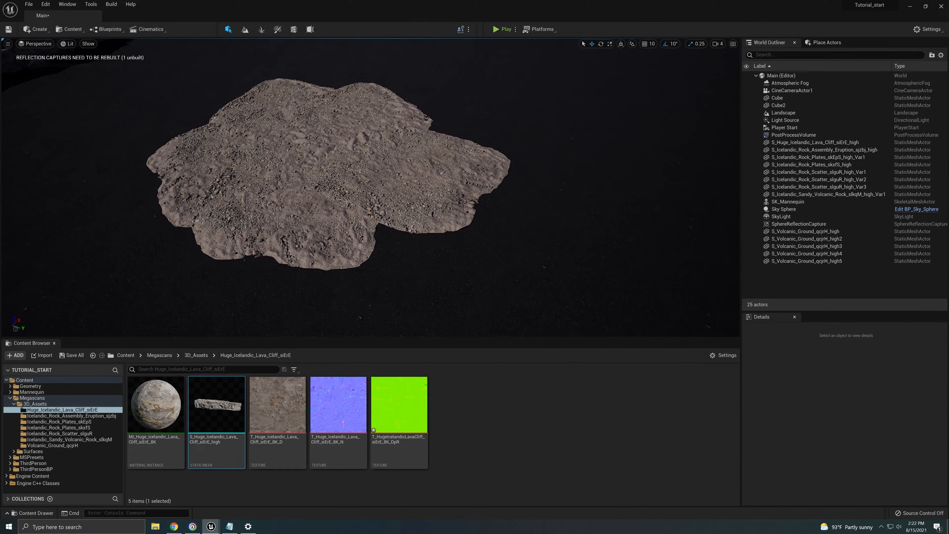
left_click(343, 243)
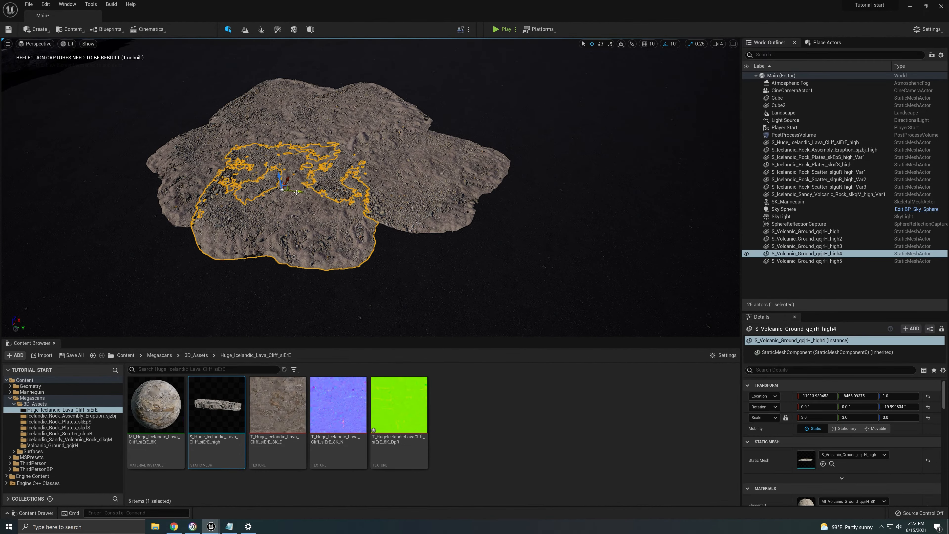
left_click_drag(292, 194, 454, 239, "alt")
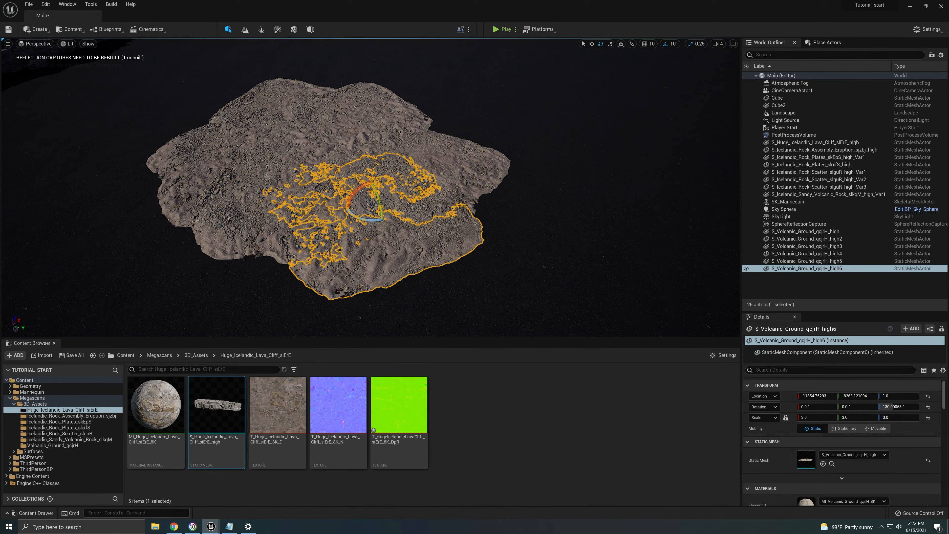
left_click(483, 257)
Select all six volcanic ground meshes and combine them into one group
left_click(429, 203)
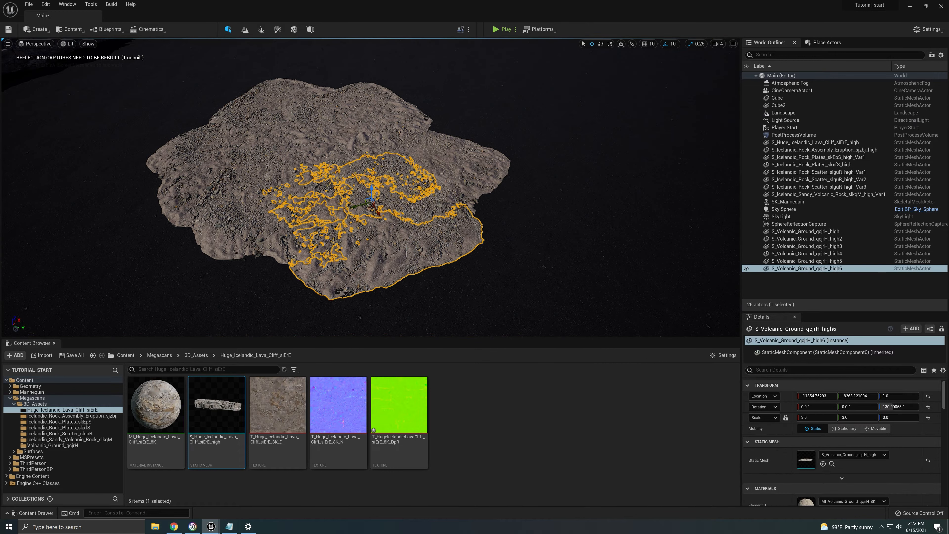
left_click(419, 150, "ctrl")
left_click(392, 106, "ctrl")
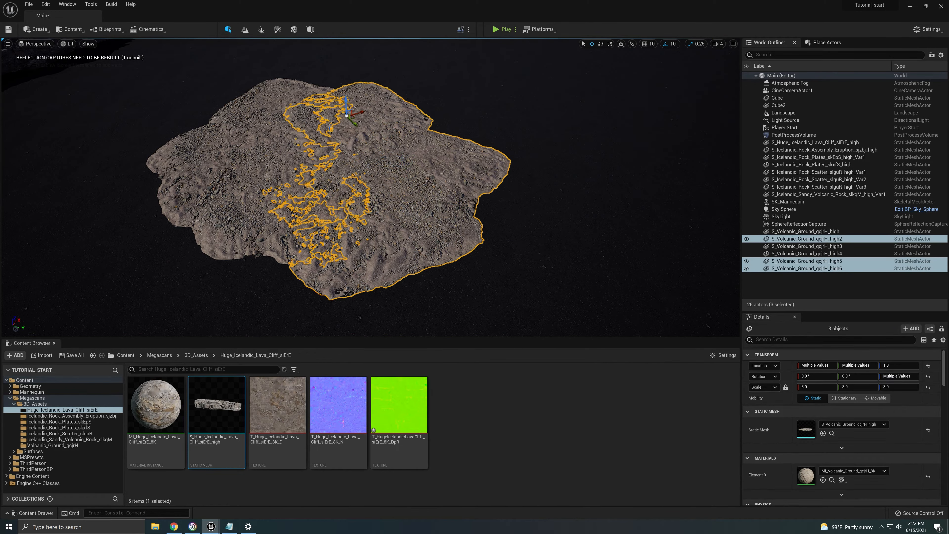
left_click(283, 106, "ctrl")
left_click(224, 175, "ctrl")
left_click(165, 146, "ctrl")
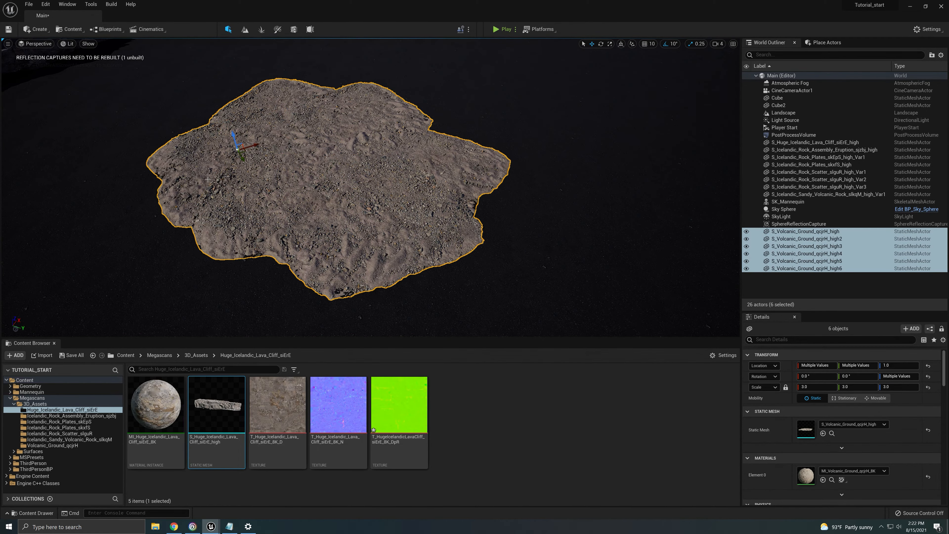
right_click(396, 192)
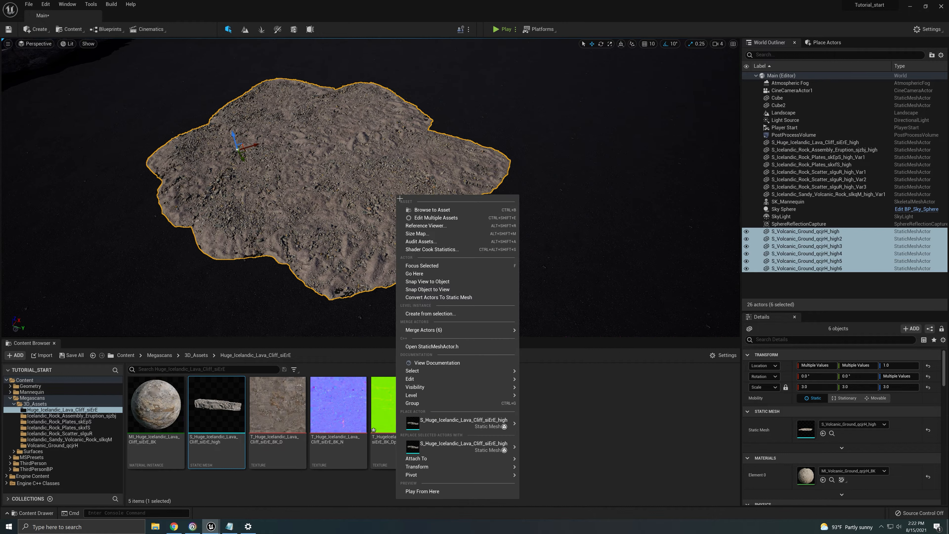
left_click(435, 404)
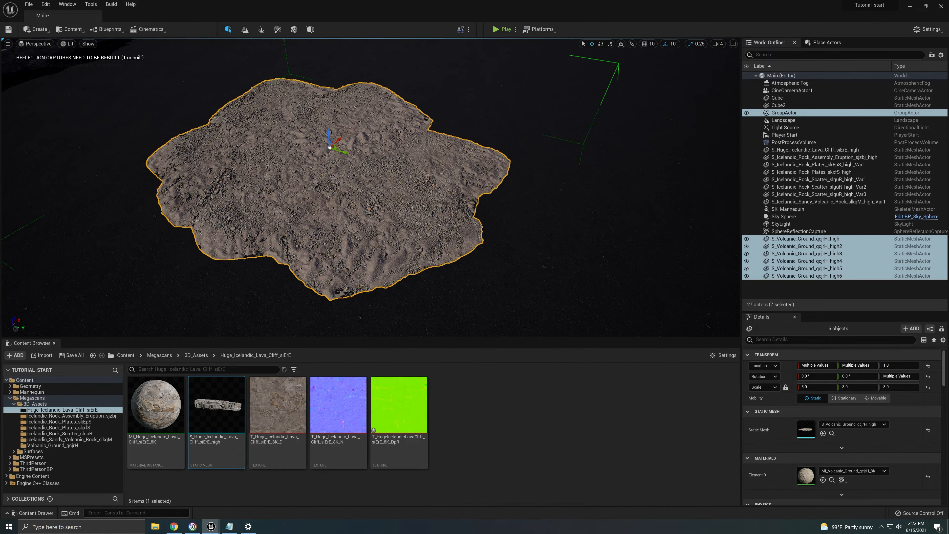
Look over the ground patch and the surrounding rock meshes from farther back
right_click_drag(335, 150, 297, 153)
key("s")
mouse_move(297, 152)
left_mouse_down()
mouse_move(523, 136)
mouse_move(336, 157)
mouse_move(267, 175)
mouse_move(398, 159)
mouse_move(408, 176)
mouse_move(346, 249)
mouse_move(509, 222)
mouse_move(377, 171)
mouse_move(315, 112)
mouse_move(322, 150)
mouse_move(296, 171)
left_mouse_up()
left_click(586, 127)
right_click_drag(587, 127, 603, 153)
key("w")
key("s")
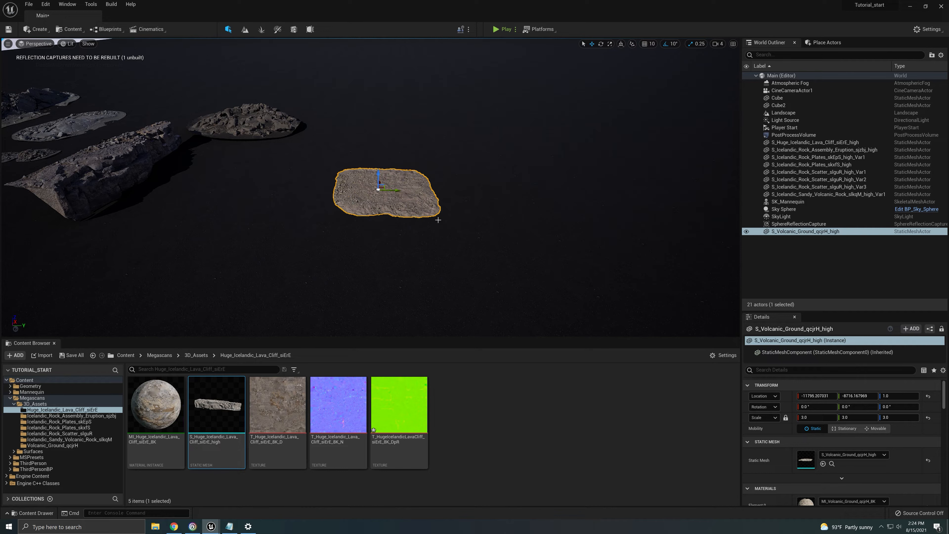
Save the current level and create a new one from the Empty Level template
mouse_move(329, 187)
right_mouse_down()
mouse_move(304, 166)
mouse_move(329, 187)
right_mouse_up()
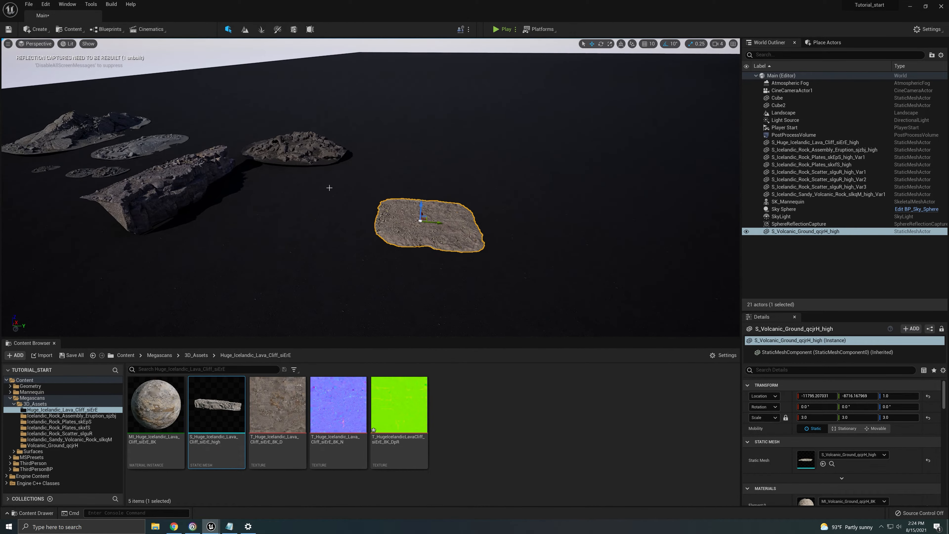
key("ctrl+s")
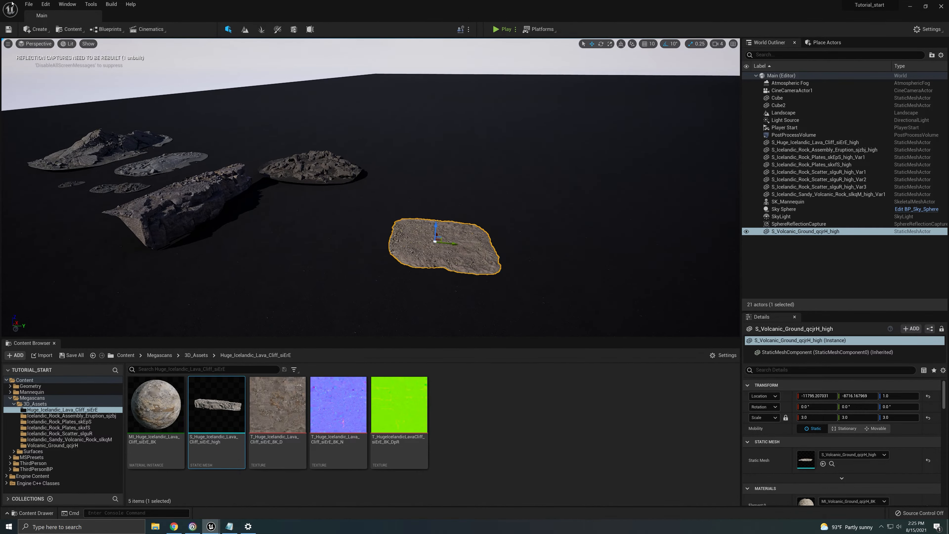
left_click(29, 4)
left_click(40, 23)
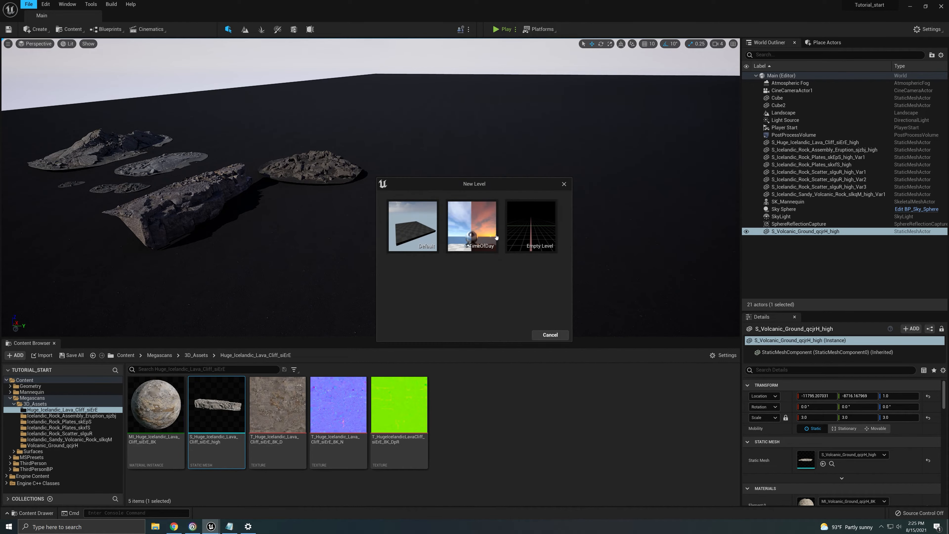
left_click(555, 331)
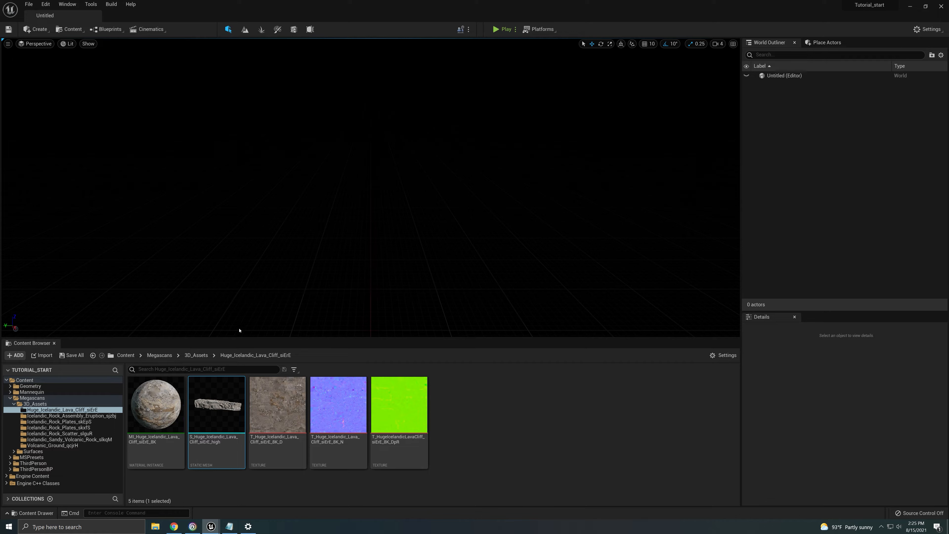
Place the Huge_Icelandic_Lava_Cliff and Icelandic_Rock_Assembly_Eruption static meshes from Megascans 3D_Assets into the empty level
left_click(195, 355)
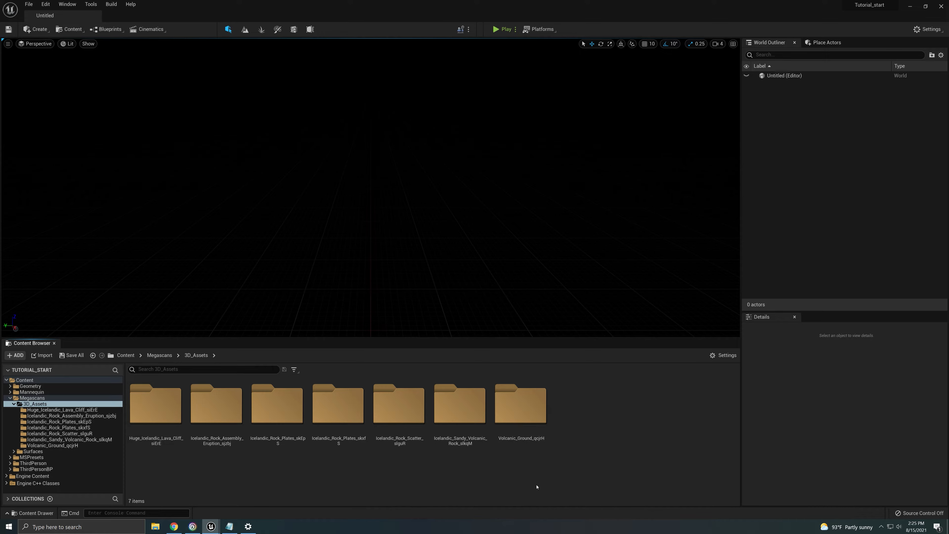
double_click(165, 415)
left_click_drag(216, 409, 259, 245)
left_click(197, 355)
double_click(219, 411)
left_click_drag(218, 411, 622, 241)
Place the Icelandic_Rock_Plates skEpS and skxfS static meshes beside the cliff
left_click(196, 356)
double_click(276, 410)
left_click(196, 355)
double_click(335, 417)
left_click_drag(218, 411, 443, 135)
scroll(430, 210, "down", 10)
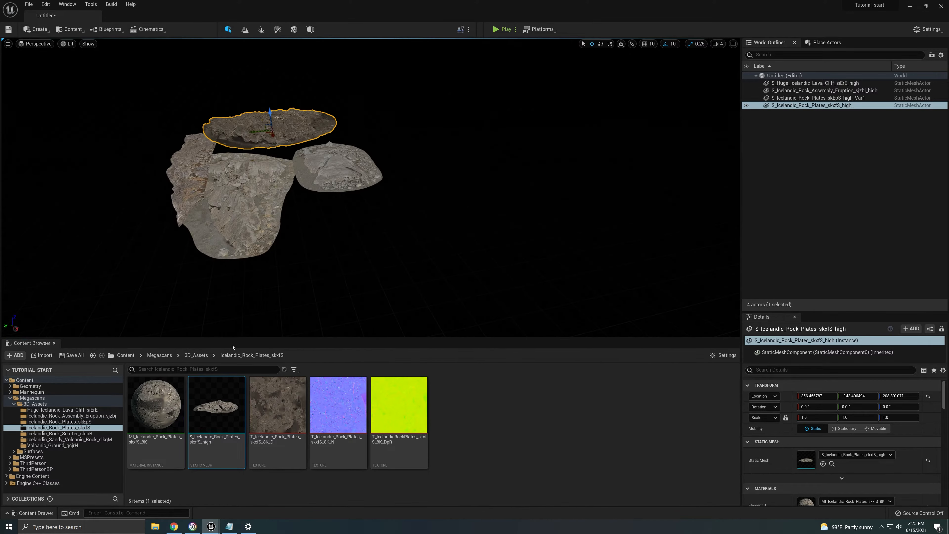
Place the three Icelandic_Rock_Scatter variants in the level and spread them apart
left_click(197, 356)
double_click(399, 410)
left_click(352, 415)
left_click(216, 411, "shift")
left_click_drag(217, 411, 376, 243)
left_click(518, 224)
left_click_drag(512, 220, 460, 273)
left_click(522, 231)
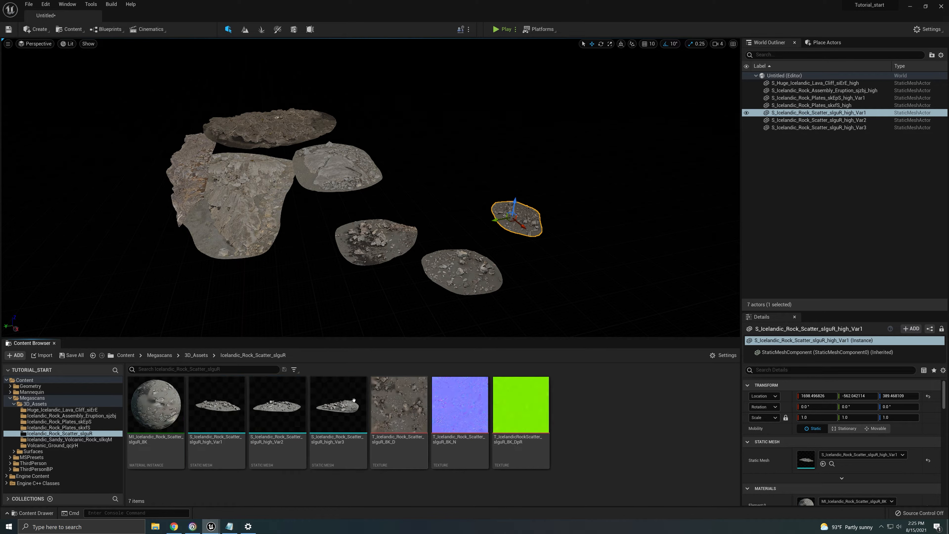
Place the Icelandic_Sandy_Volcanic_Rock and Volcanic_Ground static meshes in the level
left_click(69, 439)
left_click_drag(216, 411, 455, 166)
left_click(196, 355)
double_click(518, 421)
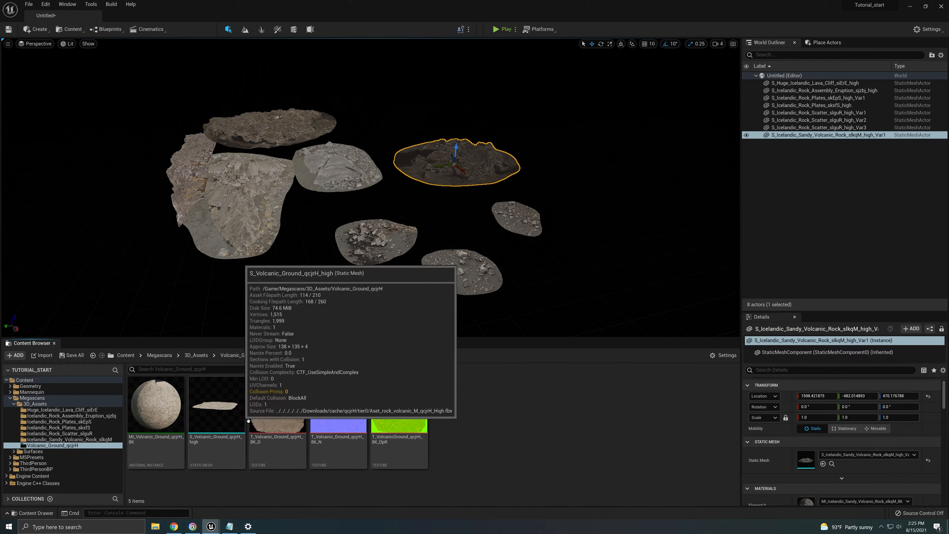
left_click_drag(239, 417, 462, 224)
right_click_drag(461, 225, 448, 206)
Switch the viewport to the Left view and turn on grid snapping
left_click(46, 44)
left_click(43, 87)
left_click(644, 44)
Lower the higher-floating rock meshes one by one toward a common height in the Left view
right_click_drag(160, 182, 241, 201)
scroll(241, 201, "up", 5)
left_click(239, 198)
left_click_drag(228, 183, 272, 189)
left_click(266, 176)
left_click(247, 160)
left_click_drag(236, 145, 242, 183)
left_click(280, 114)
left_click_drag(283, 106, 286, 185)
Move the outlying scatter, sandy rock and ground meshes down and closer to the main rock cluster
right_click_drag(510, 240, 297, 200)
scroll(298, 200, "down", 3)
mouse_move(88, 112)
left_mouse_down()
mouse_move(91, 131)
mouse_move(269, 228)
left_mouse_up()
left_click_drag(143, 144, 307, 255)
left_click_drag(89, 123, 286, 258)
left_click_drag(147, 147, 313, 262)
Lower the huge lava cliff and the Icelandic_Rock_Plates_skxfS mesh, bringing the plates to a Z of about 18.8
left_click(492, 242)
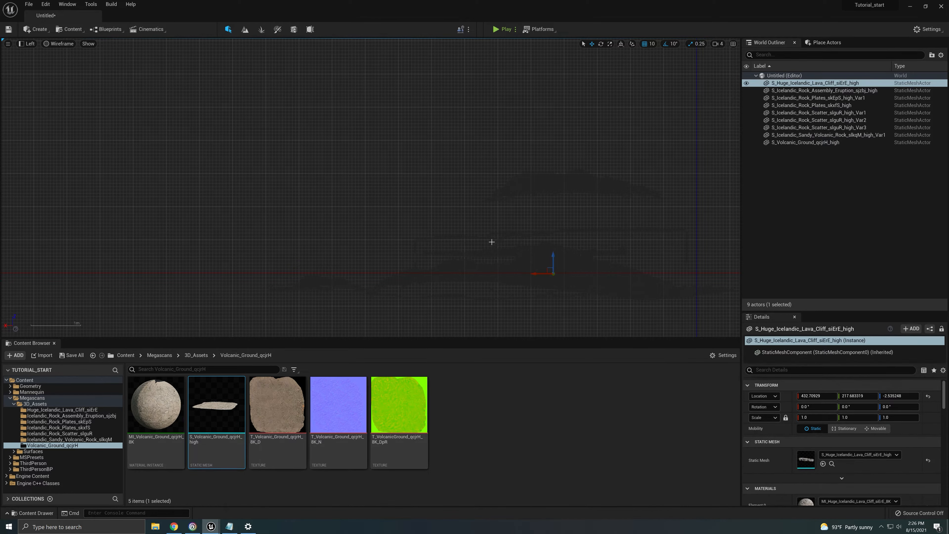
left_click_drag(554, 258, 553, 283)
left_click(566, 187)
left_click_drag(578, 190, 578, 251)
Return to the perspective view and move the volcanic ground mesh off the sandy volcanic rock
left_click(29, 44)
left_click(36, 62)
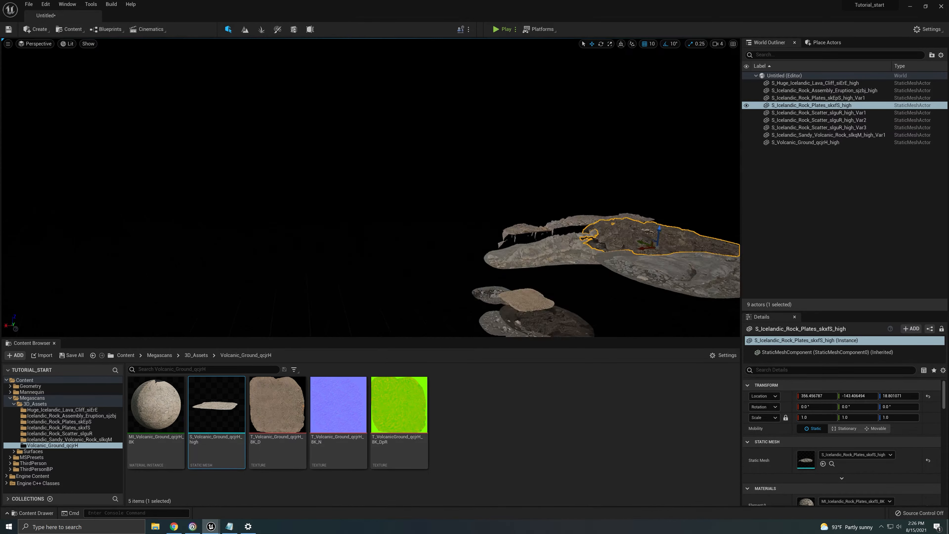
right_click_drag(466, 210, 575, 243)
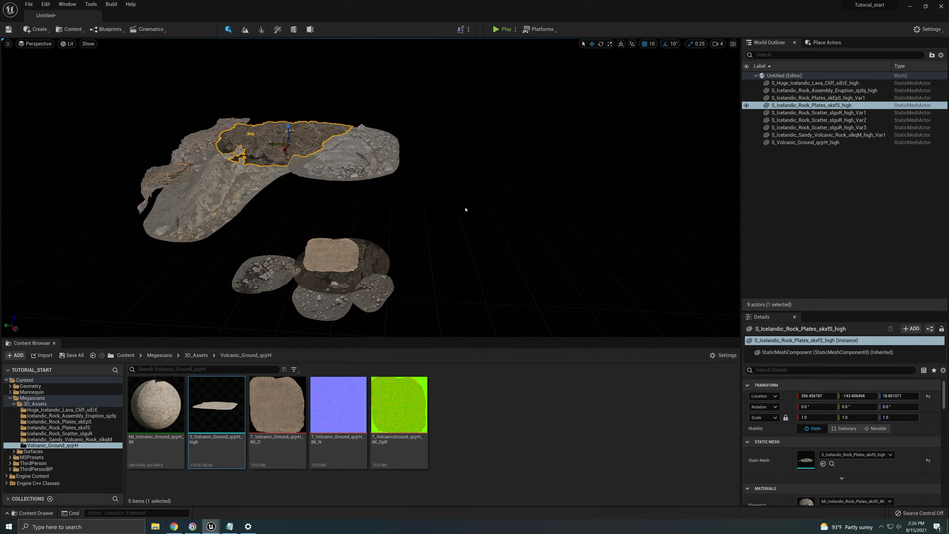
left_click(335, 275)
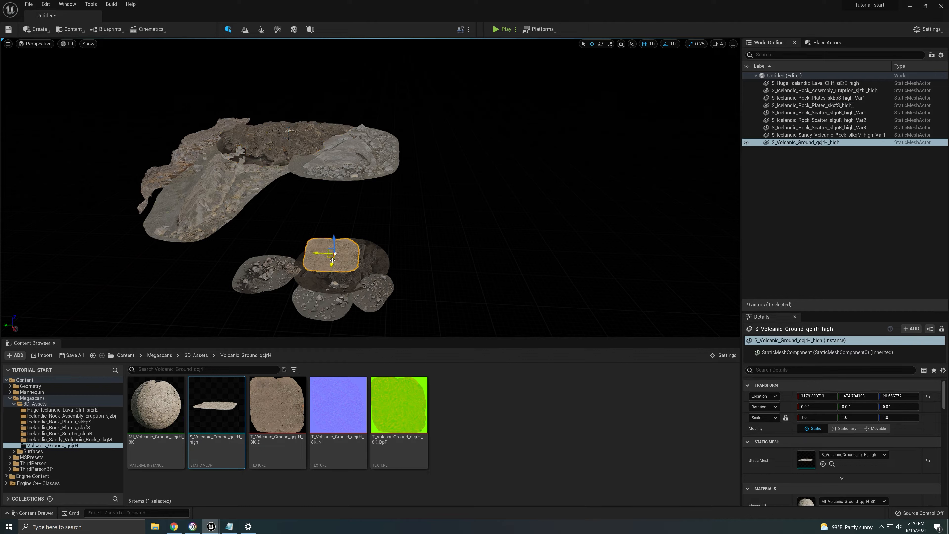
left_click_drag(330, 256, 281, 224)
Move the volcanic ground mesh well away from the rock meshes into empty space, at about X 1109, Y -895
left_click(353, 267)
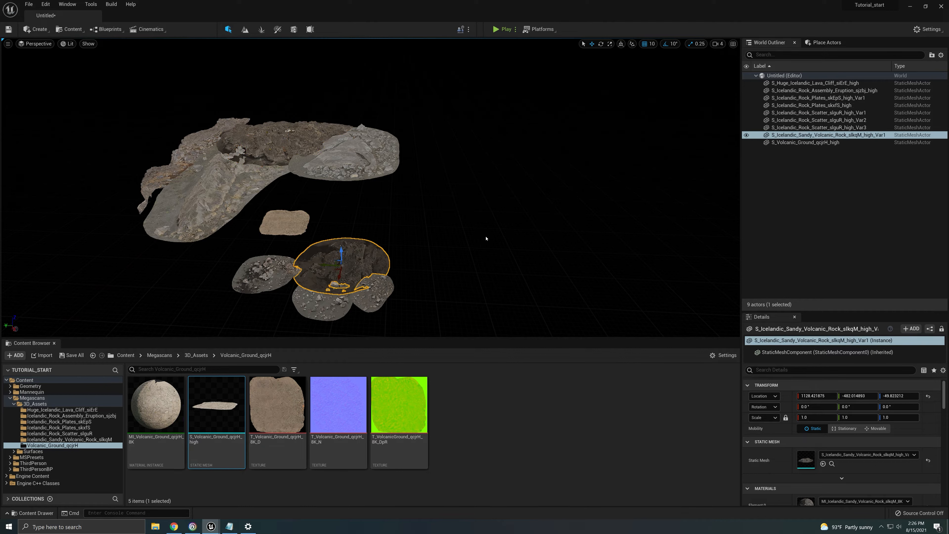
left_click(353, 168)
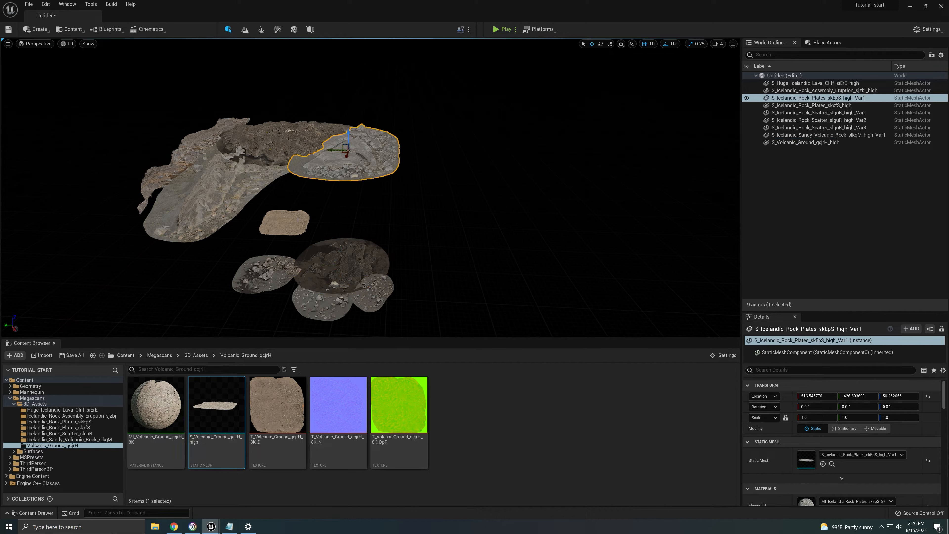
left_click(283, 231)
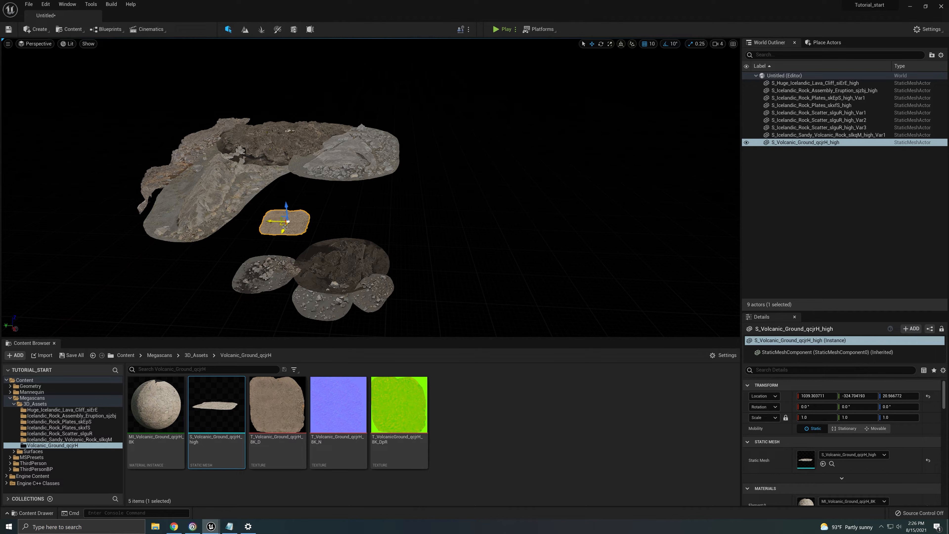
left_click_drag(285, 227, 508, 248)
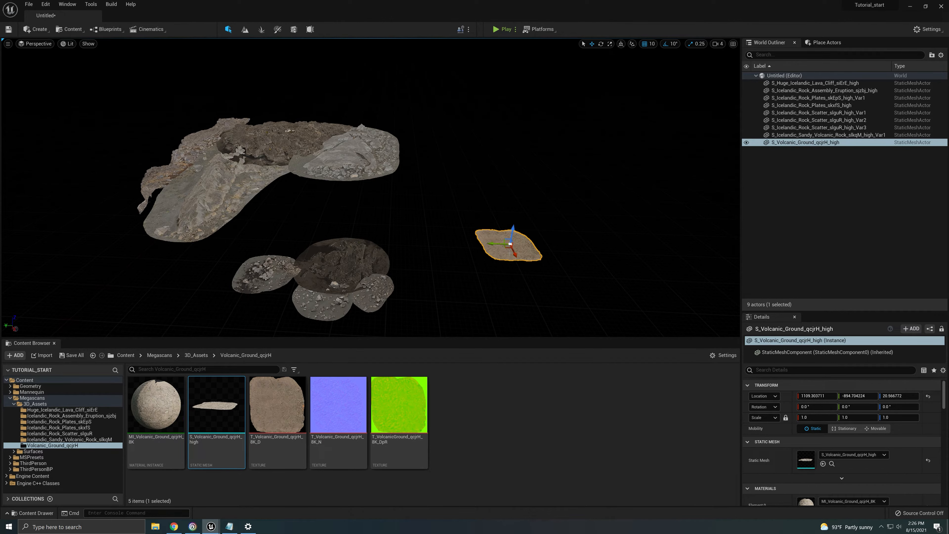
Set the volcanic ground mesh's scale uniformly to 3
key("f")
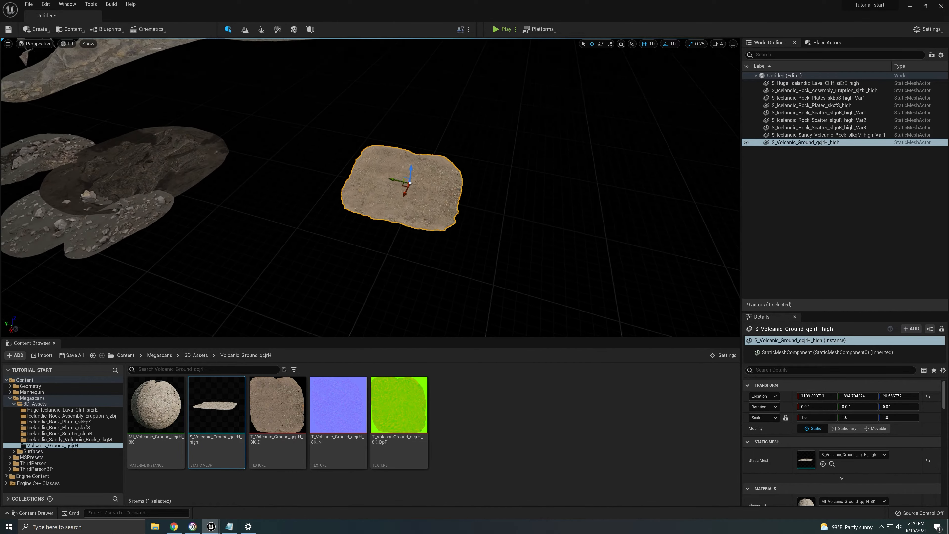
left_click(815, 418)
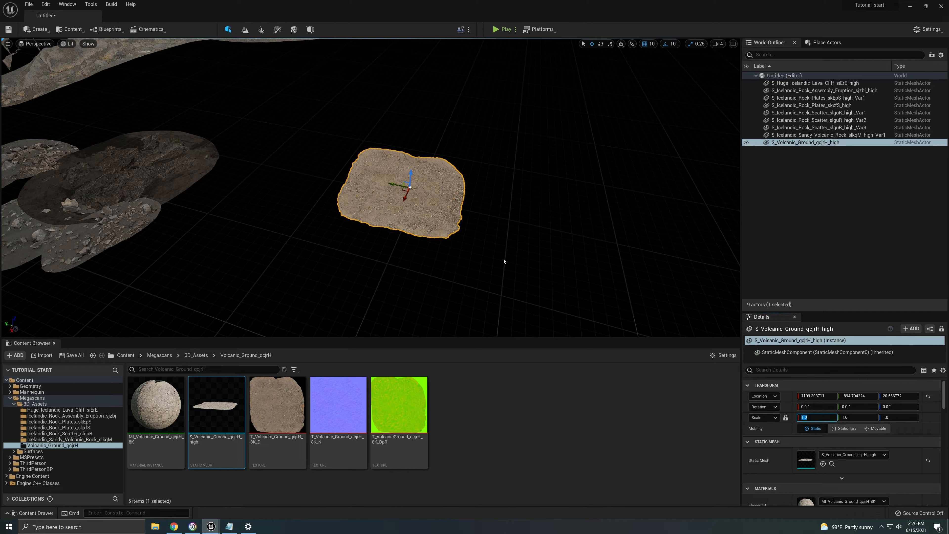
type("3")
key("Return")
key("f")
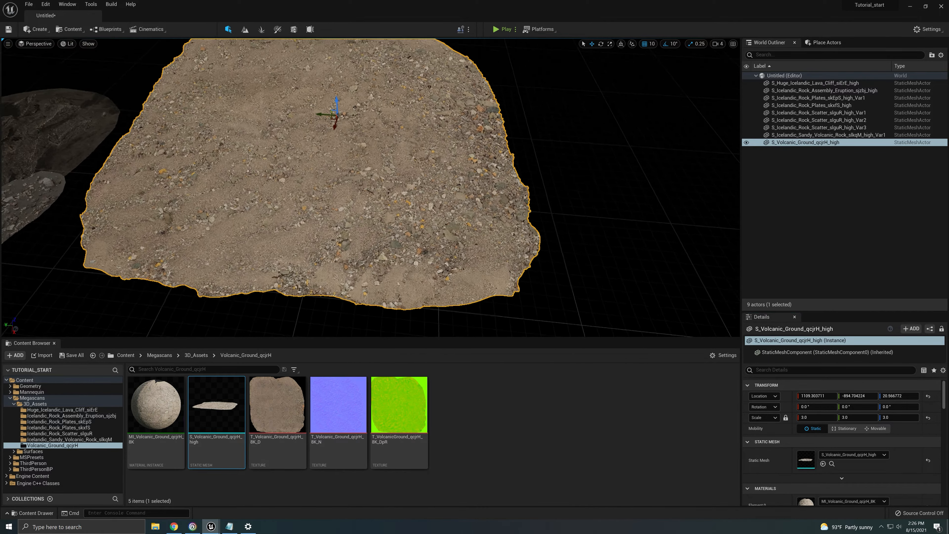
Duplicate the volcanic ground mesh into two overlapping copies extending the patch, and rotate the third piece to -70° about Z
left_click_drag(345, 145, 545, 248, "alt")
left_click(565, 218)
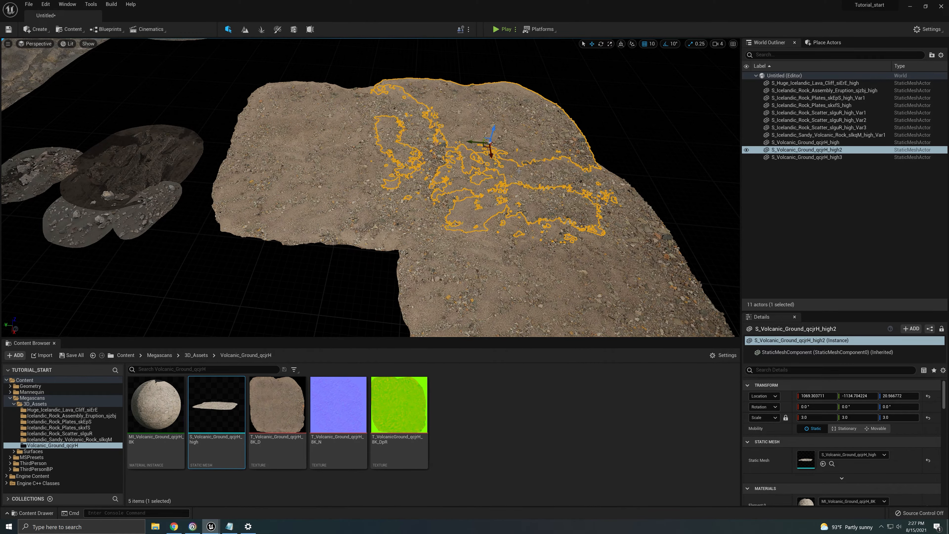
mouse_move(476, 161)
left_mouse_down()
mouse_move(493, 159)
mouse_move(478, 158)
left_mouse_up()
scroll(478, 159, "down", 4)
left_click(475, 236)
left_click_drag(471, 232, 500, 234)
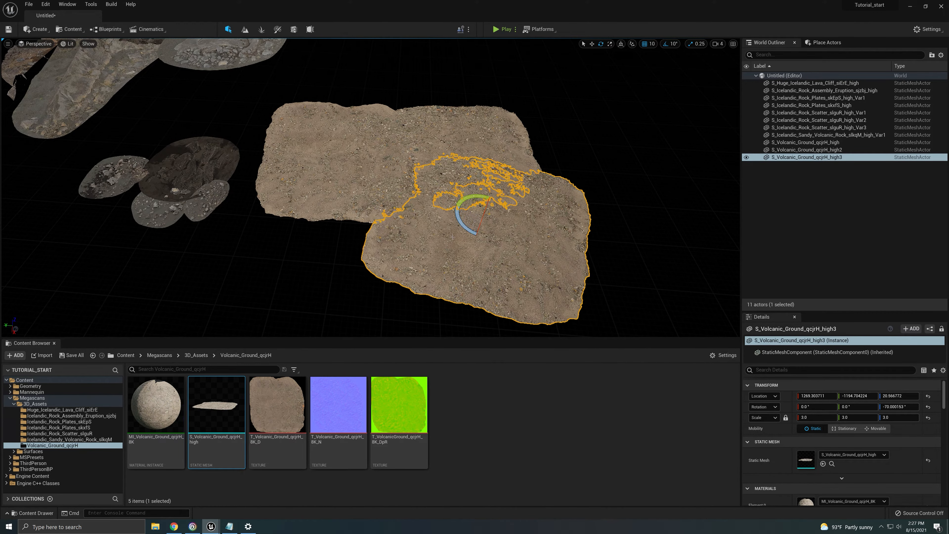
Add a fourth overlapping volcanic ground copy at the patch's open corner and rotate it to -30° about Z
key("w")
left_click(351, 175)
left_click_drag(351, 175, 367, 260, "alt")
right_click_drag(367, 260, 368, 279)
key("e")
left_click_drag(393, 221, 410, 217)
mouse_move(410, 217)
right_mouse_down()
mouse_move(421, 233)
mouse_move(422, 187)
mouse_move(411, 222)
right_mouse_up()
key("Escape")
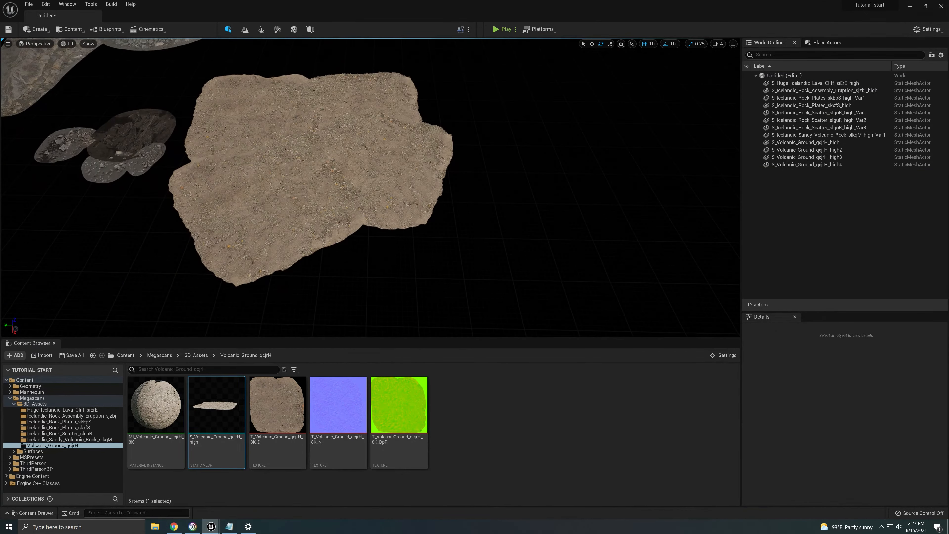
Duplicate all four volcanic ground pieces together, and offset and rotate the copies so they overlap and enlarge the patch
left_click(314, 224)
key("Up")
key("Up")
key("Up")
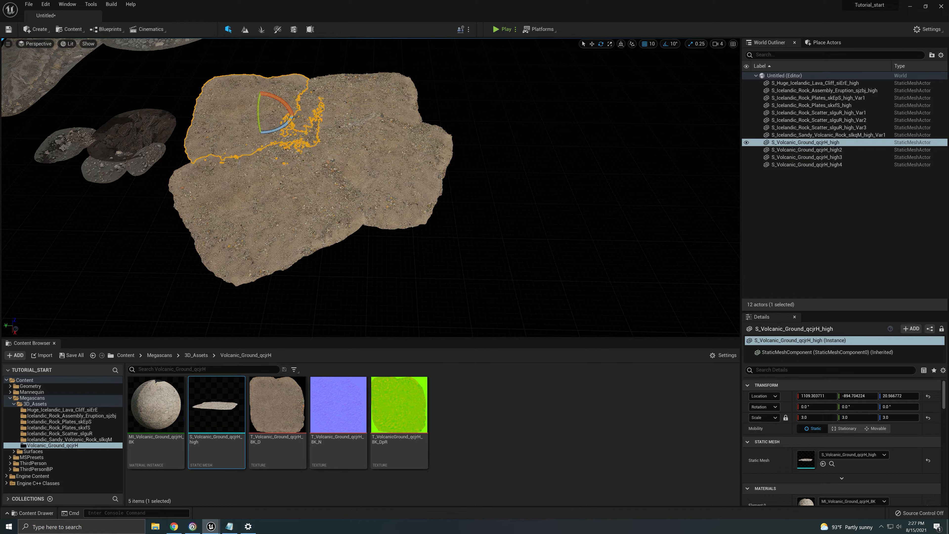
left_click(270, 216)
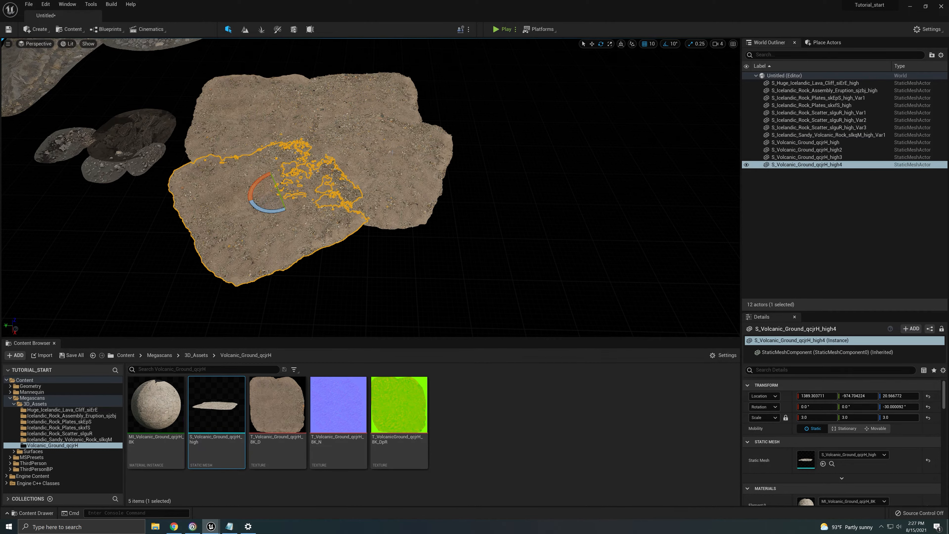
left_click(396, 176)
left_click(366, 98)
left_click(254, 116, "shift")
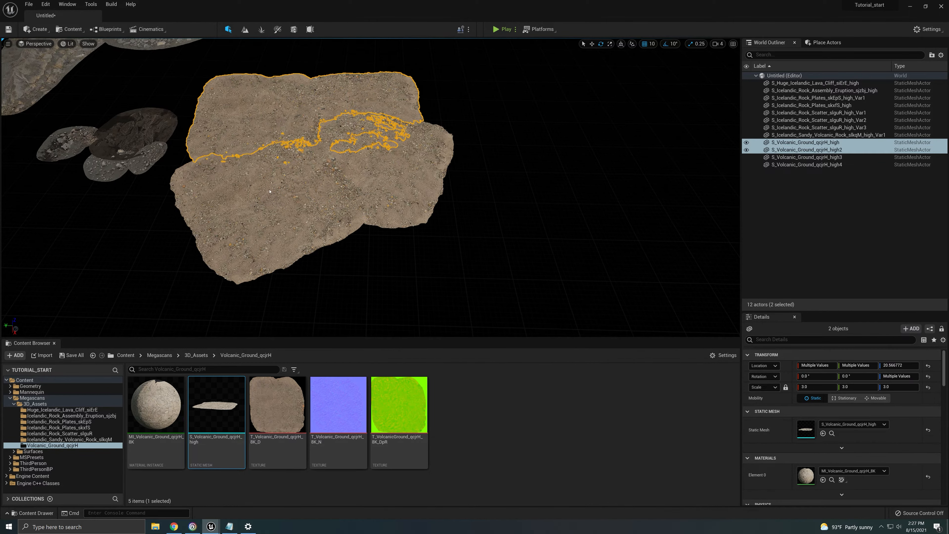
left_click(247, 217, "shift")
left_click(434, 170, "shift")
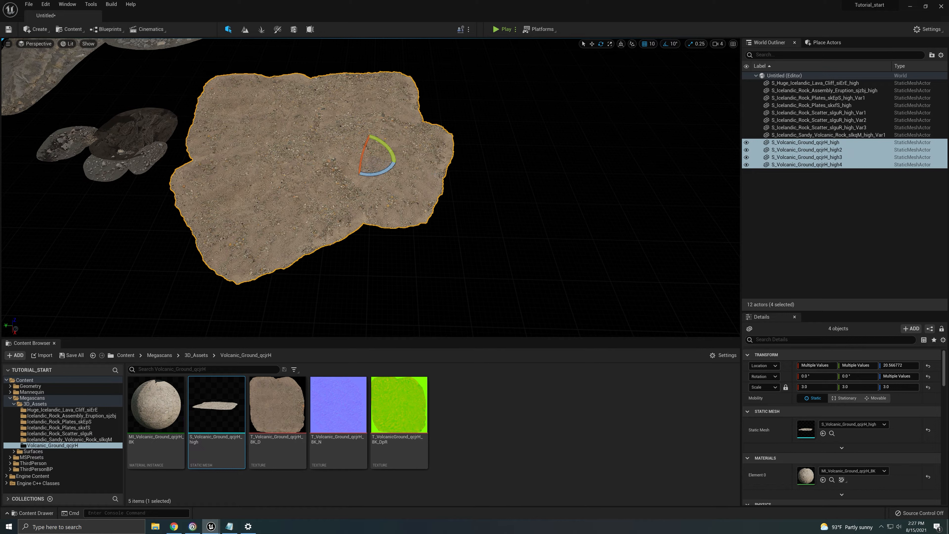
left_click_drag(376, 164, 349, 141, "alt")
key("e")
key("w")
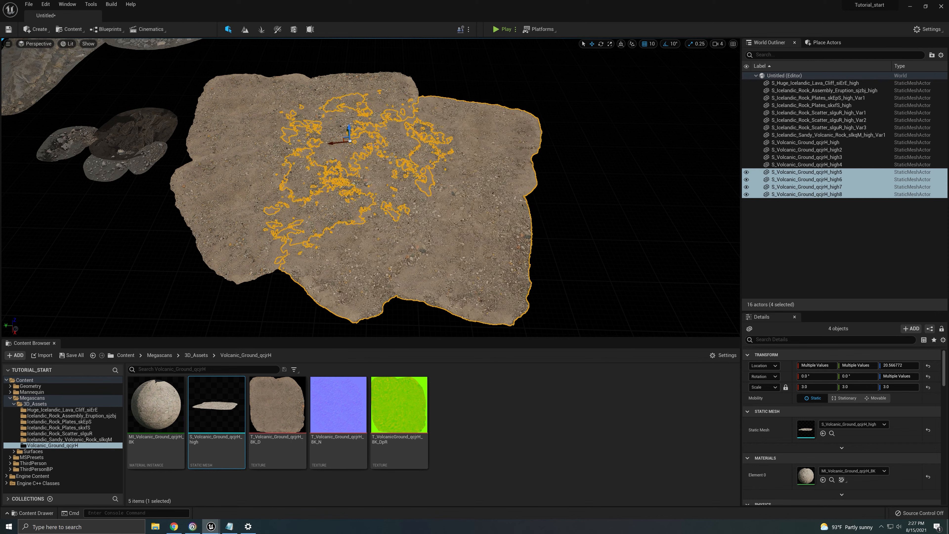
Duplicate one of the new ground pieces into the notch along the patch's far edge, rotated to 120° about Z
left_click(360, 216)
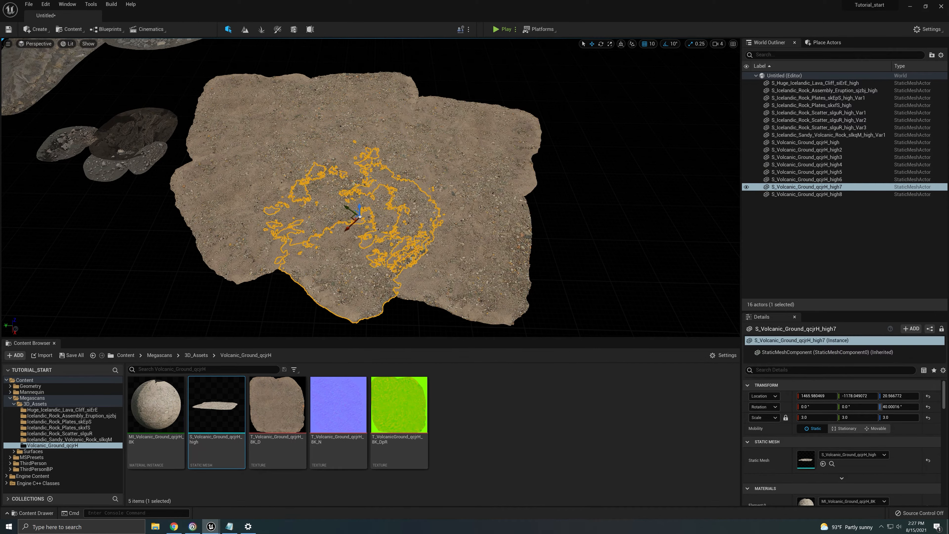
left_click_drag(353, 221, 450, 112, "alt")
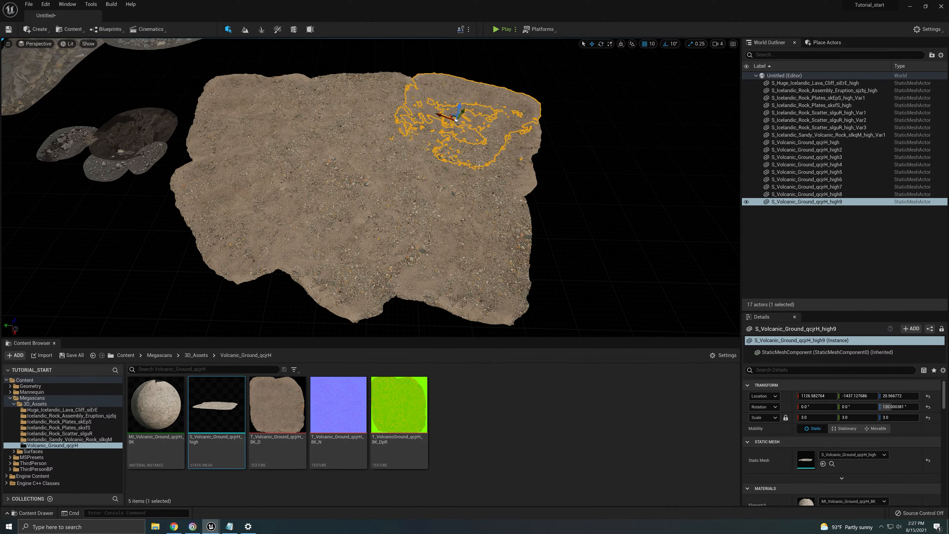
key("Escape")
Examine the assembled volcanic ground patch next to the rock meshes from above, from low angles and from a distance
right_click_drag(373, 179, 370, 213)
key("s")
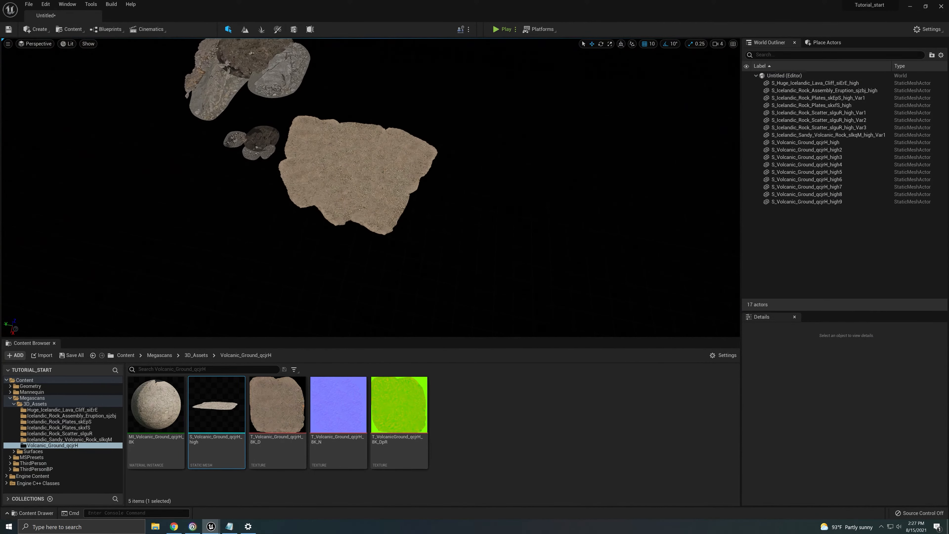
mouse_move(455, 150)
right_mouse_down()
mouse_move(455, 116)
mouse_move(457, 168)
mouse_move(454, 147)
right_mouse_up()
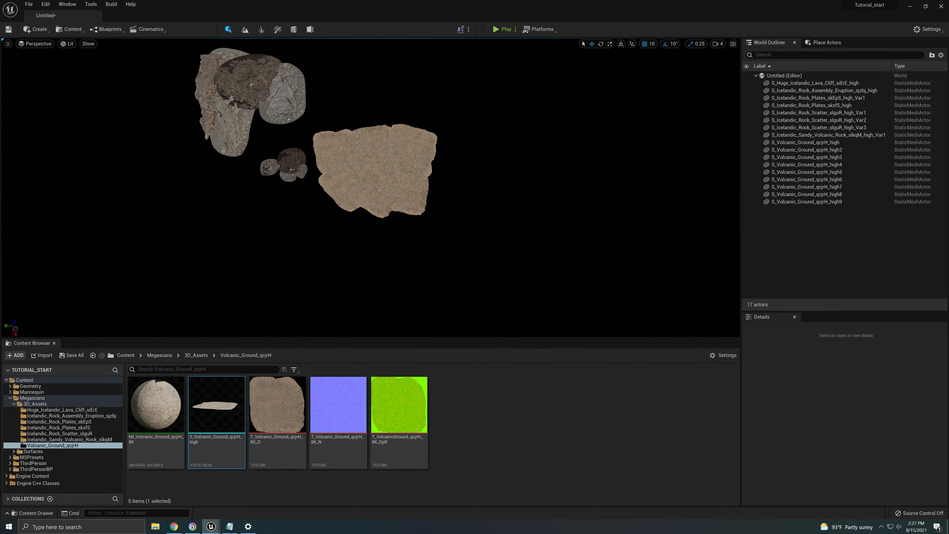
key("w")
mouse_move(341, 165)
right_mouse_down()
mouse_move(340, 183)
mouse_move(344, 131)
mouse_move(307, 135)
mouse_move(308, 101)
mouse_move(287, 137)
mouse_move(318, 136)
mouse_move(300, 111)
mouse_move(287, 112)
mouse_move(300, 112)
mouse_move(341, 154)
right_mouse_up()
key("w")
key("w")
key("s")
key("w")
key("s")
key("s")
key("w")
key("a")
key("s")
key("d")
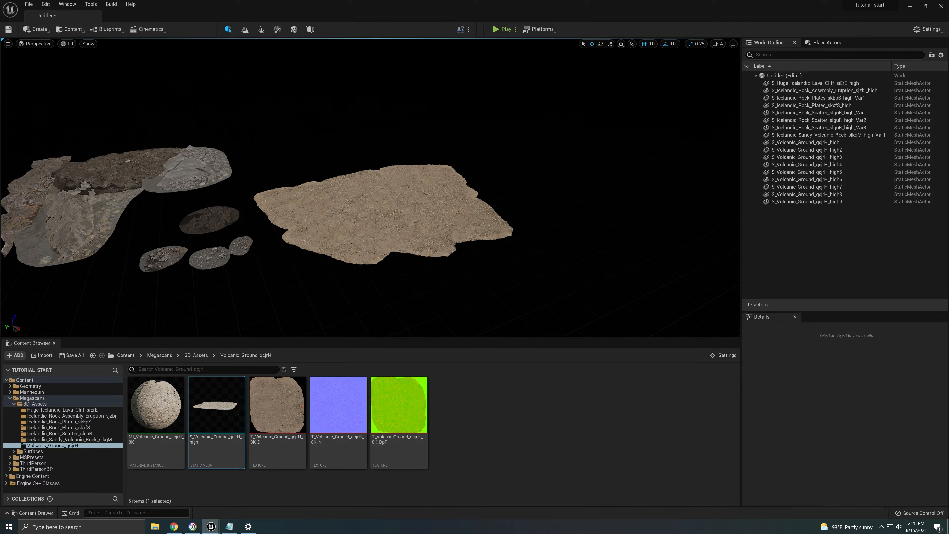
key("d")
right_click_drag(163, 122, 132, 120)
Delete the rock assembly eruption mesh, the huge lava cliff and both rock plates meshes from the level
left_click(325, 200)
key("Delete")
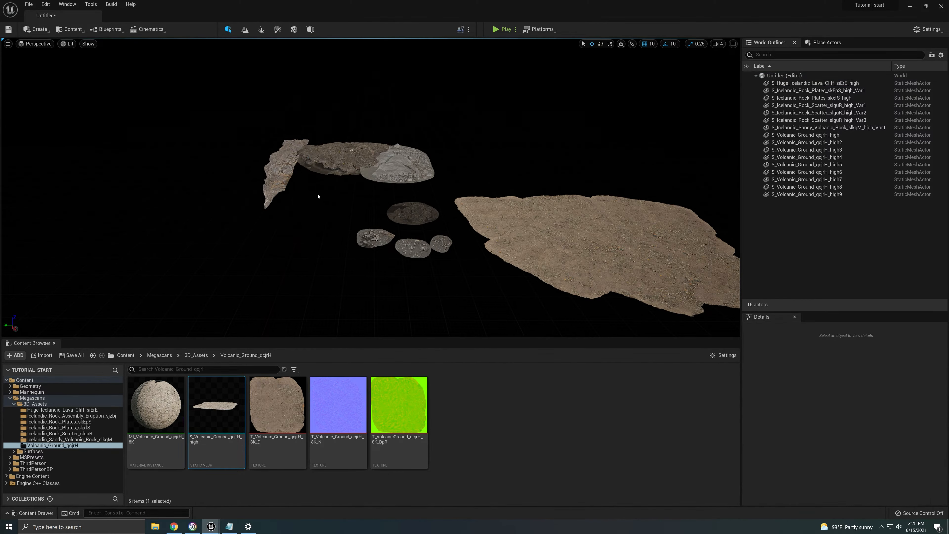
key("a")
mouse_move(200, 115)
right_mouse_down()
mouse_move(224, 115)
mouse_move(201, 115)
right_mouse_up()
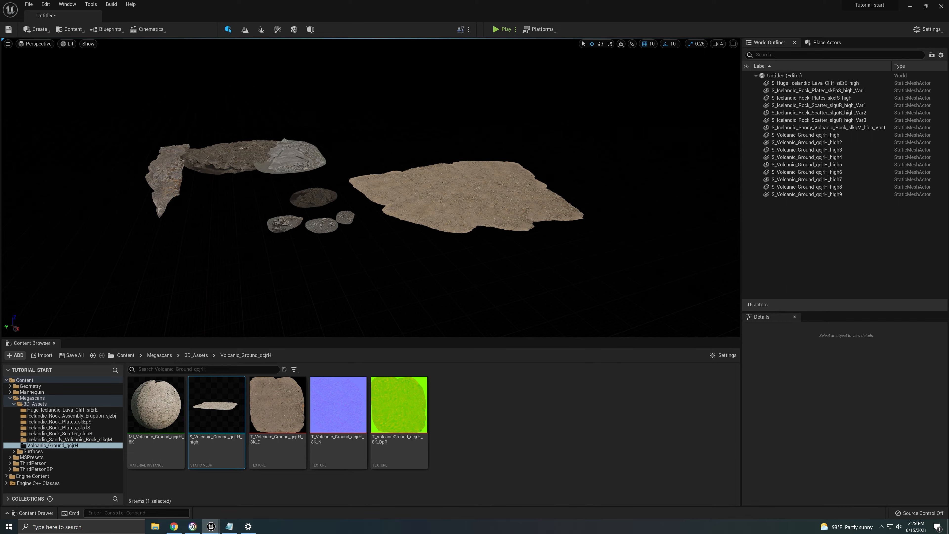
left_click(225, 159)
key("Delete")
left_click(295, 157)
key("Delete")
left_click(164, 179)
key("Delete")
Delete the three rock scatter meshes and the sandy volcanic rock, leaving only the volcanic ground pieces
left_click(284, 224)
key("Delete")
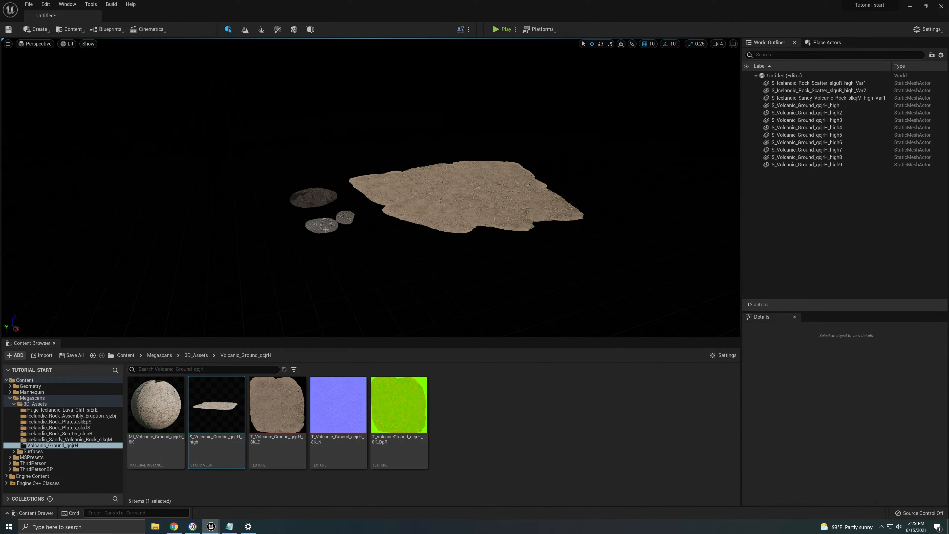
left_click(322, 226)
key("Delete")
left_click(345, 216)
key("Delete")
left_click(313, 197)
key("Delete")
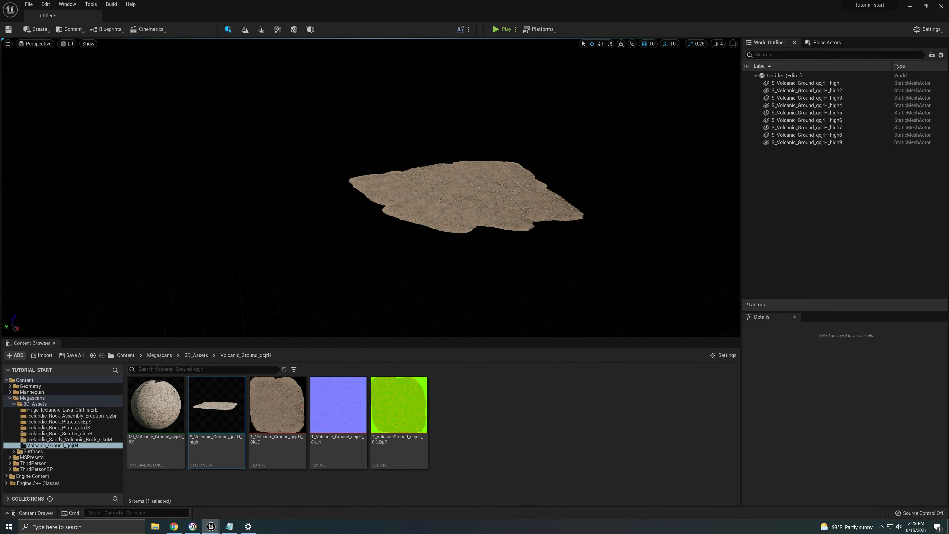
Create a level instance from all nine volcanic ground pieces, choosing Packed Level Instance Blueprint as its type
left_click(805, 83)
left_click(796, 142, "shift")
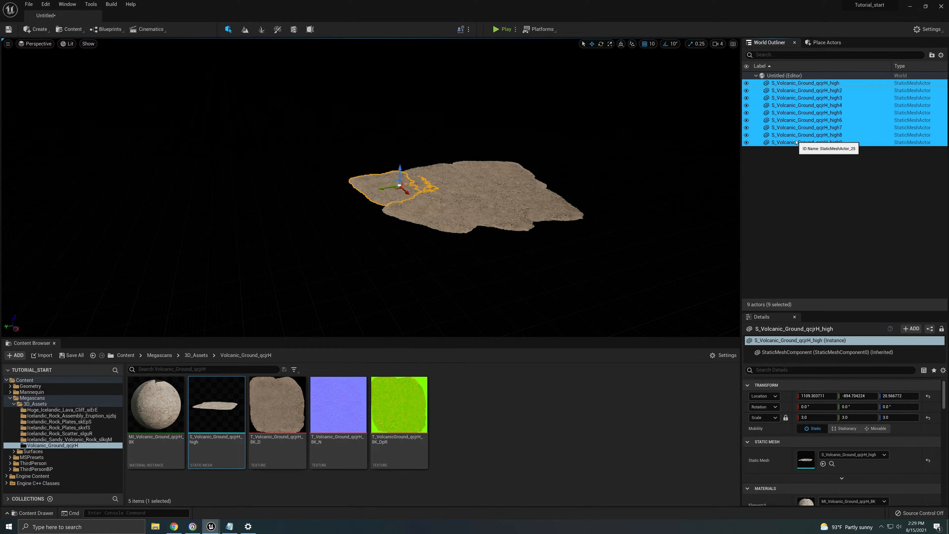
right_click(479, 190)
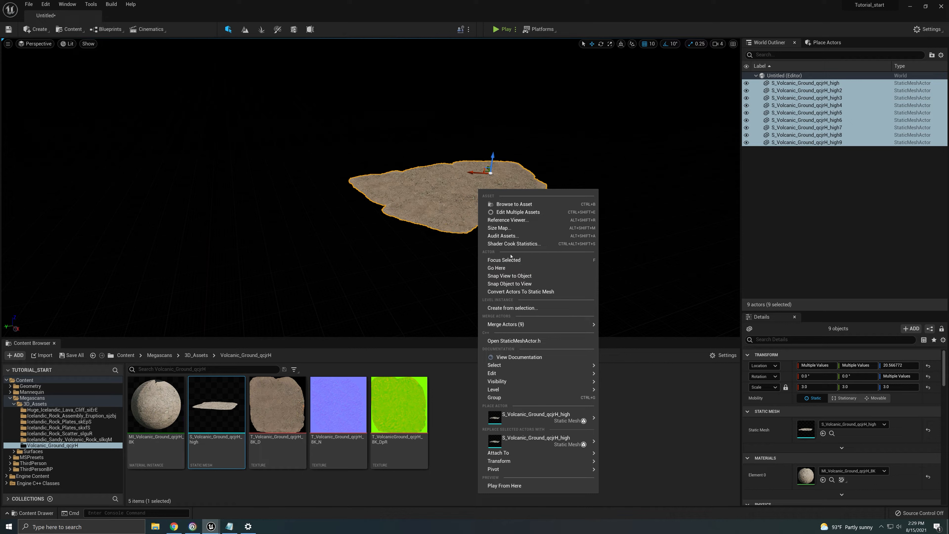
left_click(526, 310)
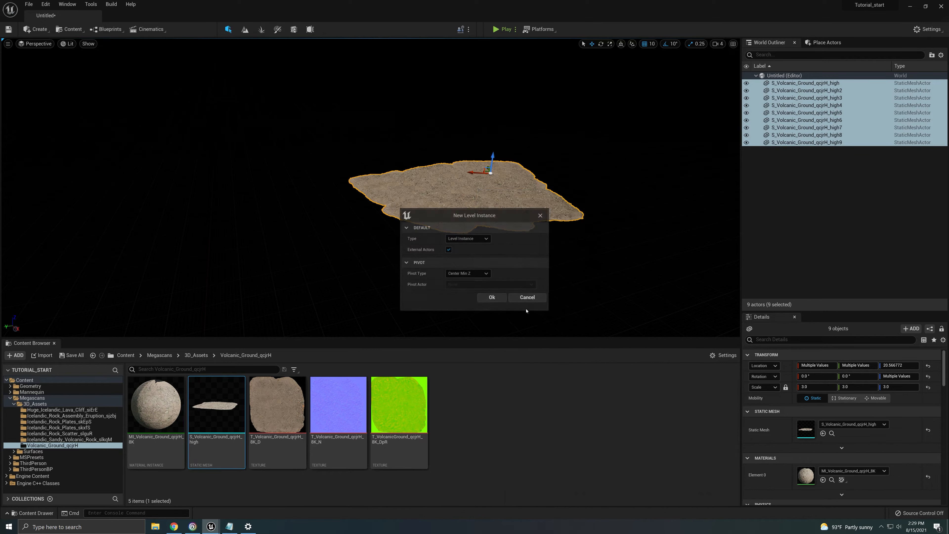
left_click(467, 239)
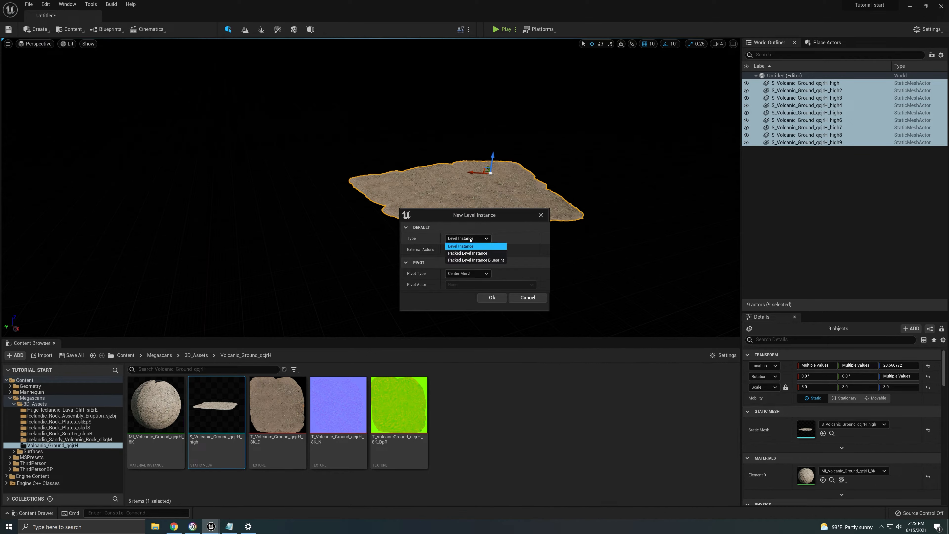
left_click(472, 261)
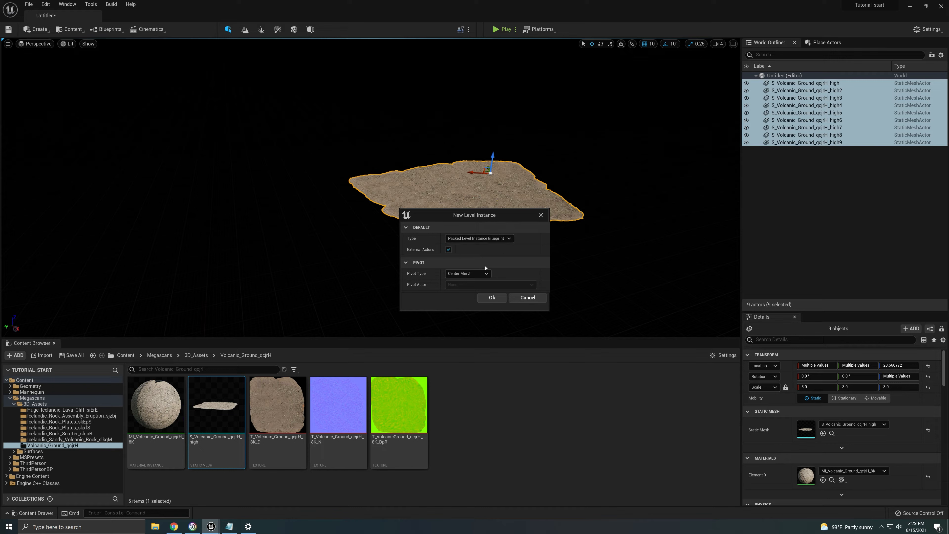
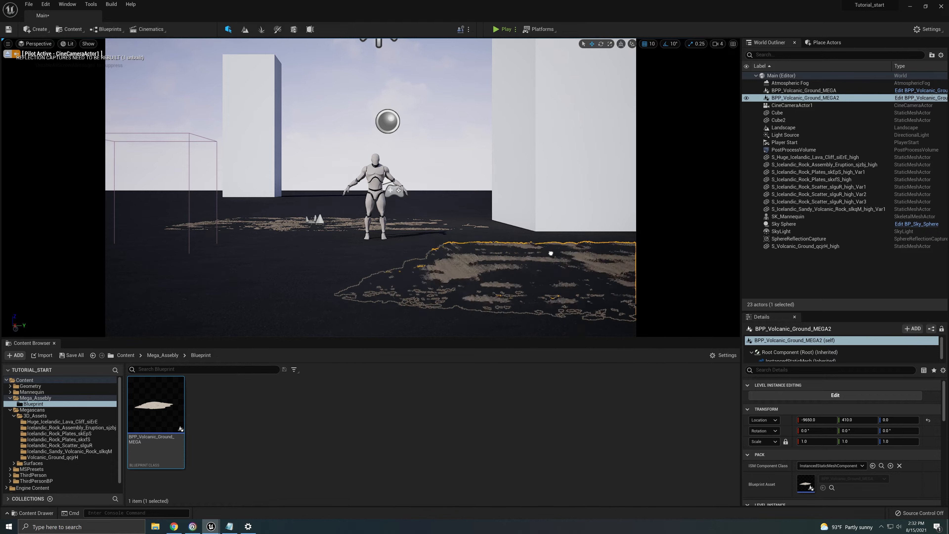
Position BPP_Volcanic_Ground_MEGA2 in the foreground before the mannequin at about X -8866, Y -294, raised to Z 2.47
left_click_drag(550, 254, 629, 239)
right_click_drag(620, 241, 646, 256)
mouse_move(807, 420)
left_mouse_down()
mouse_move(786, 420)
mouse_move(890, 421)
mouse_move(793, 422)
left_mouse_up()
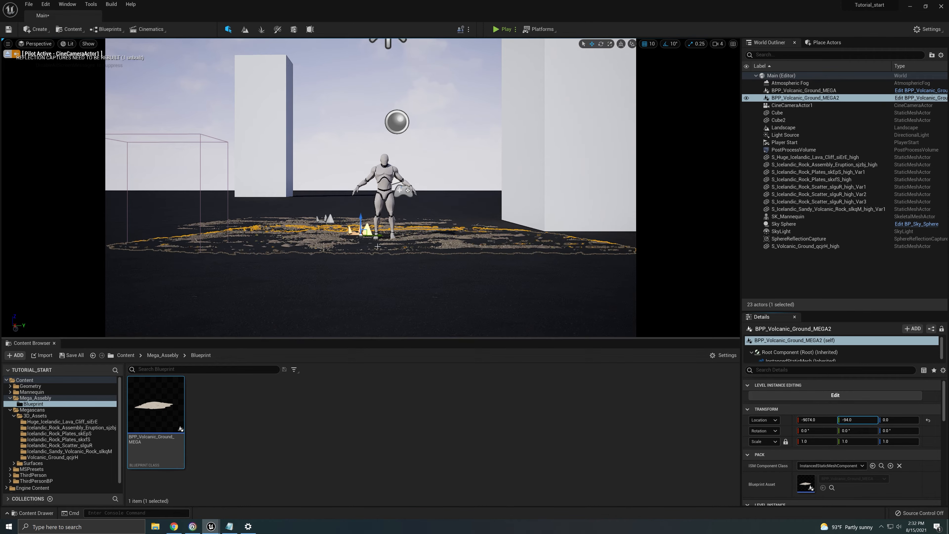
left_click_drag(379, 237, 292, 237)
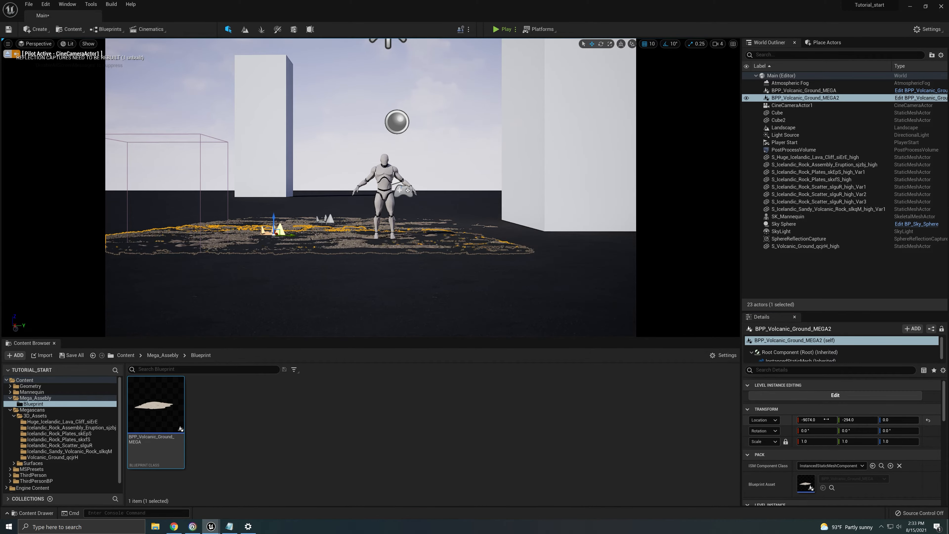
left_click_drag(826, 419, 788, 419)
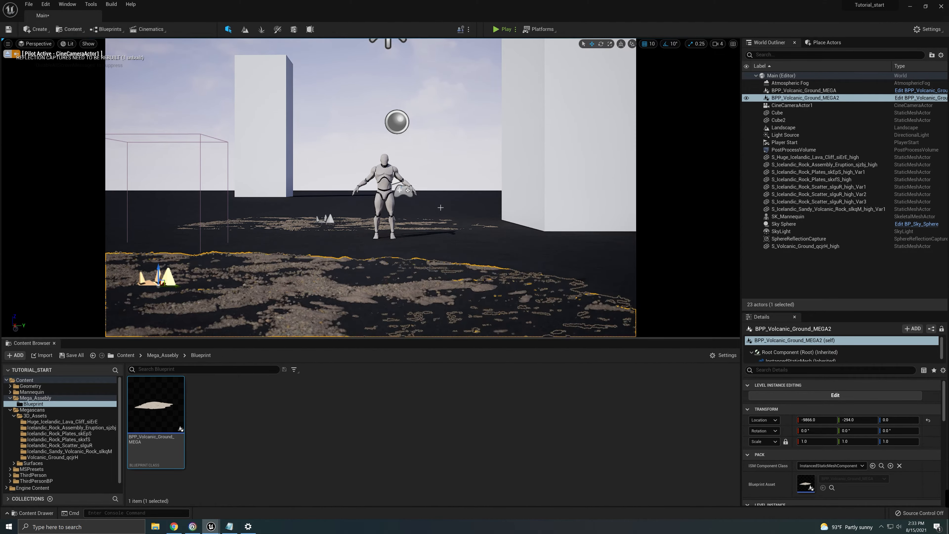
key("ctrl+z")
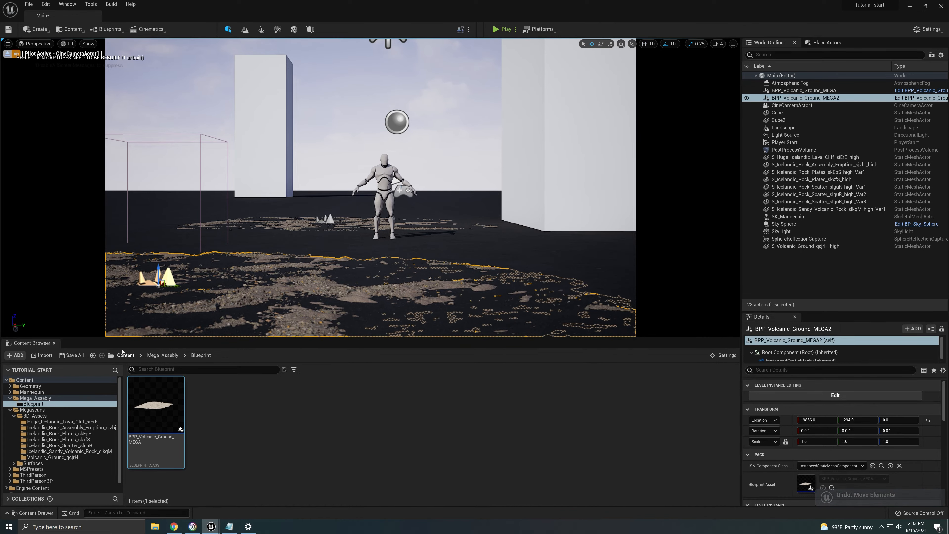
left_click_drag(159, 270, 157, 268)
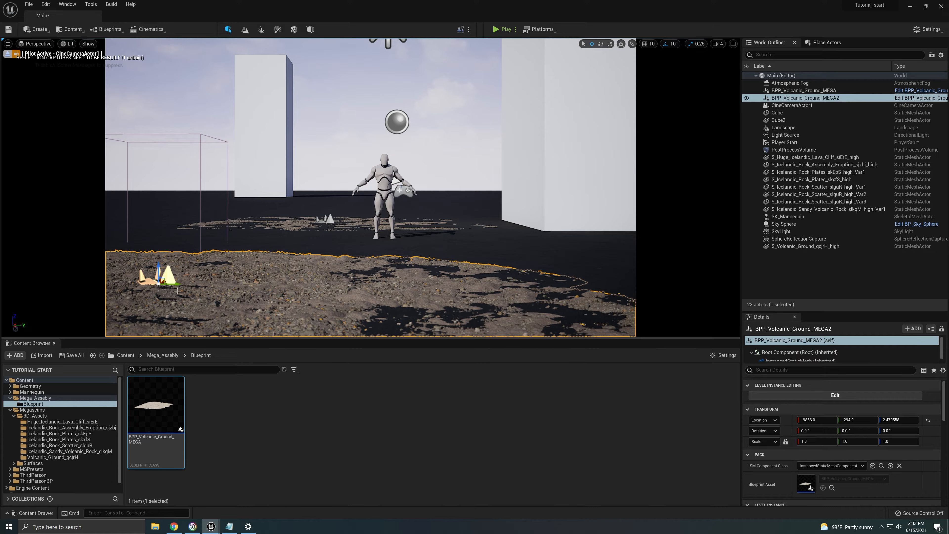
Duplicate the foreground ground blueprint across to Y 151.58, lower the copy to Z 1.66 and rotate it to -40°
left_click_drag(179, 285, 576, 307, "alt")
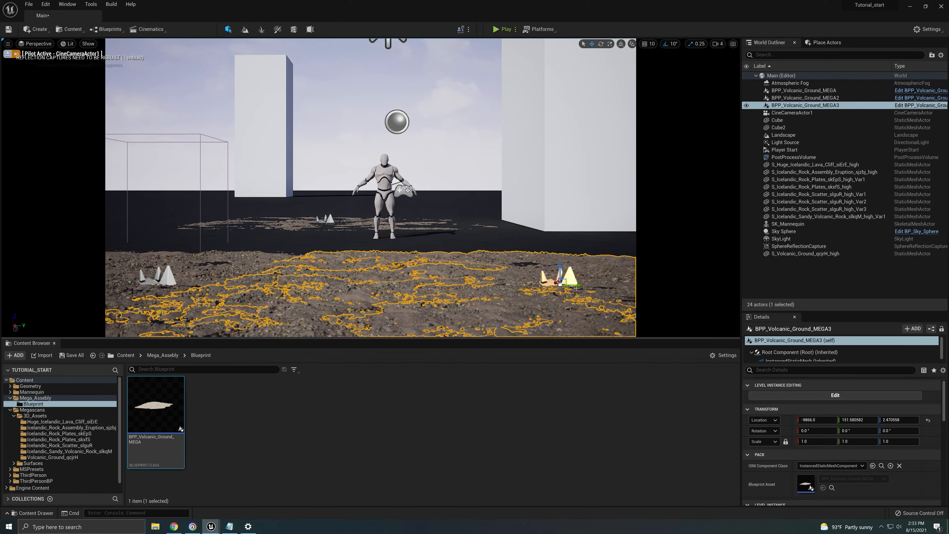
left_click_drag(560, 273, 561, 272)
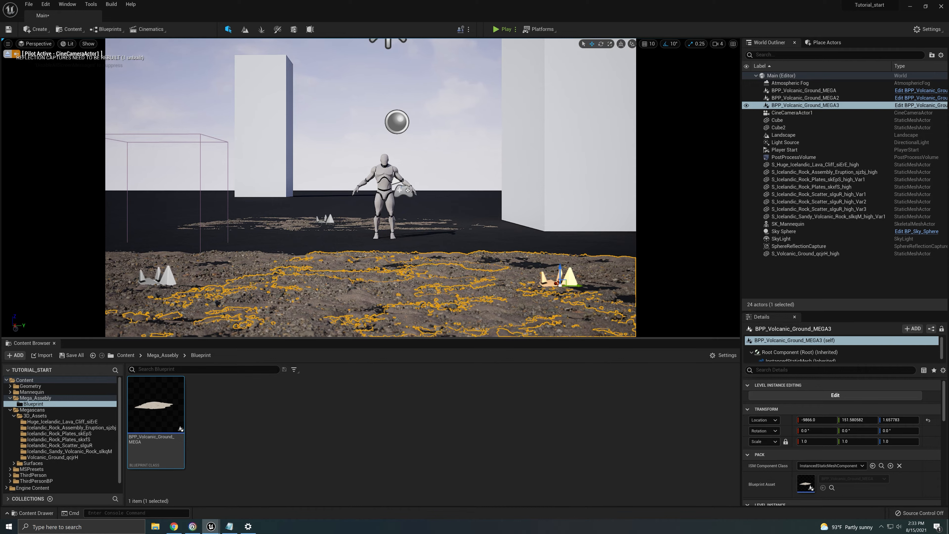
left_click_drag(547, 289, 550, 285)
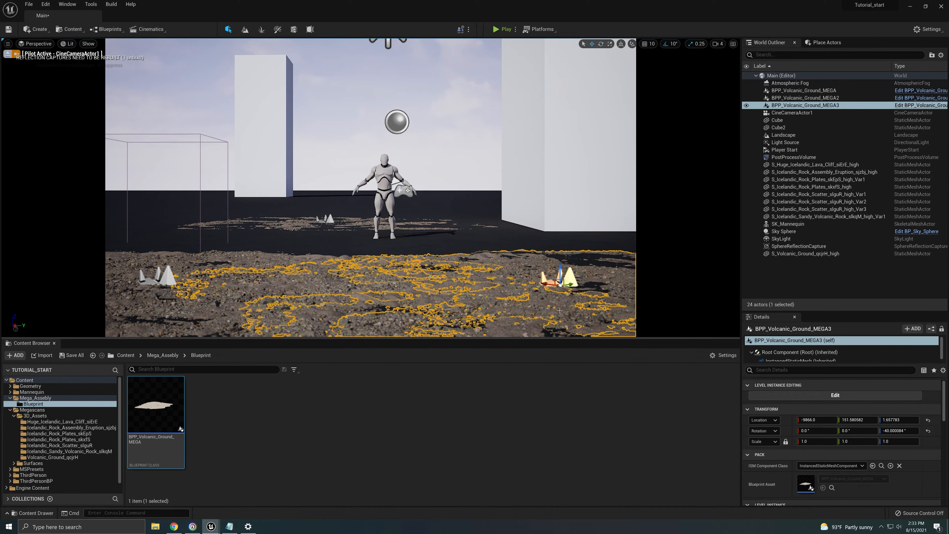
Duplicate the ground twice more around the mannequin, with the copy beside the large block at Y 320.86 rotated to -30°
left_click_drag(553, 288, 223, 227, "alt")
left_click_drag(305, 251, 492, 221, "alt")
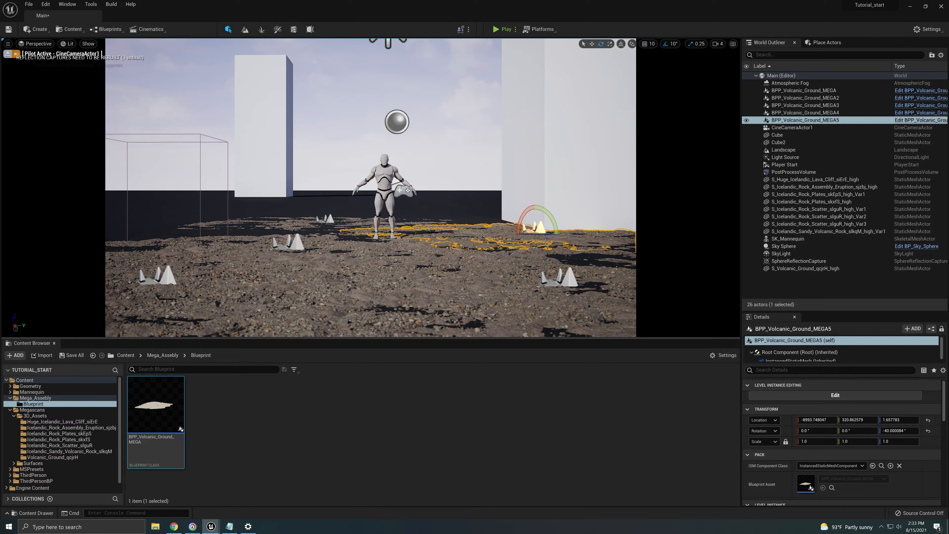
left_click_drag(545, 242, 557, 239)
right_click_drag(557, 240, 571, 228)
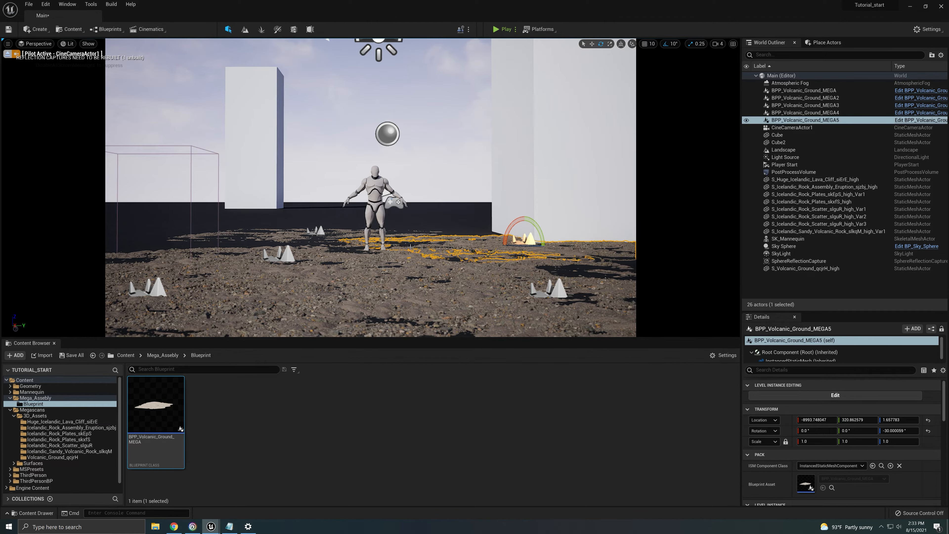
Stop piloting the camera and duplicate a ground piece to about X -9008, Y -605, rotated to -80° and raised to Z 3.41
left_click(8, 54)
right_click_drag(374, 180, 384, 239)
key("w")
left_click_drag(464, 167, 381, 219, "alt")
left_click_drag(354, 219, 312, 199)
key("e")
left_click_drag(308, 220, 332, 211)
key("w")
right_click_drag(318, 209, 260, 181)
left_click_drag(253, 178, 254, 172)
Duplicate the -80° ground piece to about X -9646, Y -889, and copy another across to the opposite side of the foreground
right_click_drag(262, 179, 299, 224)
left_click_drag(348, 150, 179, 147, "alt")
left_click_drag(221, 139, 283, 241)
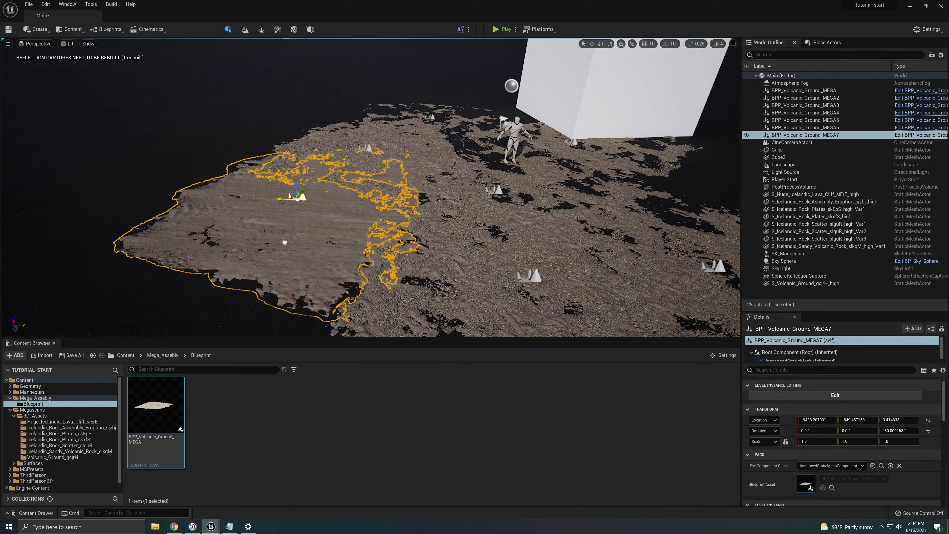
left_click_drag(307, 191, 297, 226)
right_click_drag(296, 227, 321, 239)
left_click_drag(160, 200, 566, 171, "alt")
right_click_drag(544, 150, 523, 120)
Duplicate the two -80° ground pieces outward, rotate the copies to -40°, and add a third copy at about X -9183, Y -1322
left_click(299, 195)
left_click(224, 243, "ctrl")
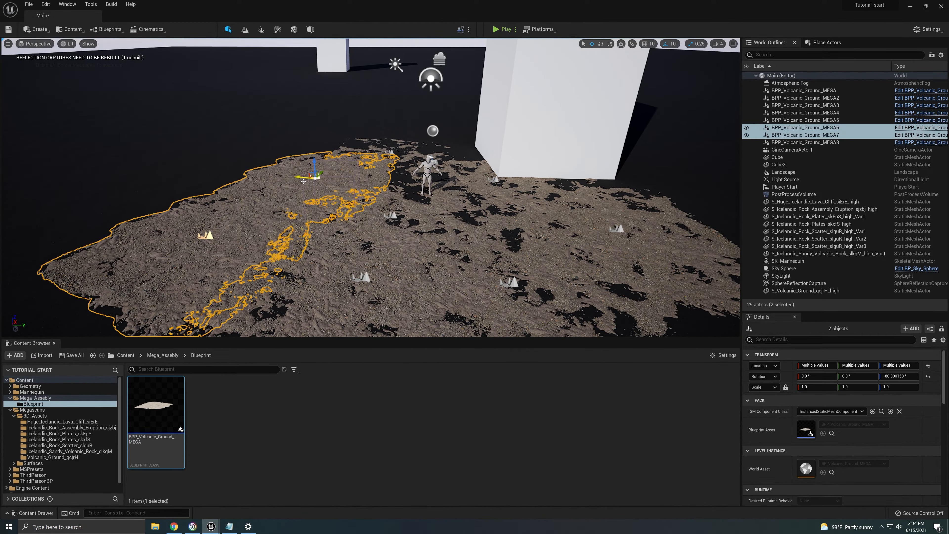
left_click_drag(190, 232, 180, 182, "alt")
key("e")
key("w")
left_click(215, 154)
key("w")
right_click_drag(395, 235, 396, 210)
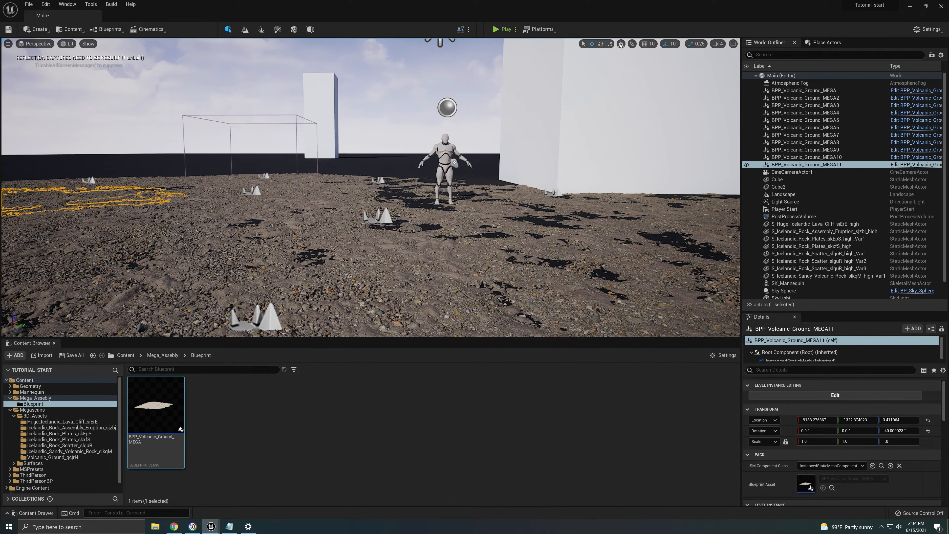
Duplicate the outermost -40° ground piece farther back to extend the ground's outer edge
right_click_drag(486, 157, 428, 220)
key("s")
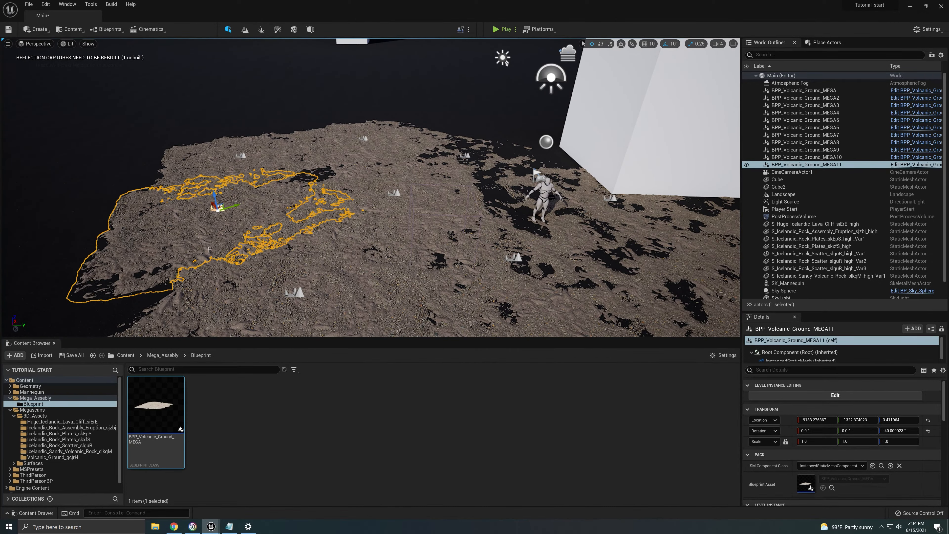
left_click_drag(216, 207, 160, 106, "alt")
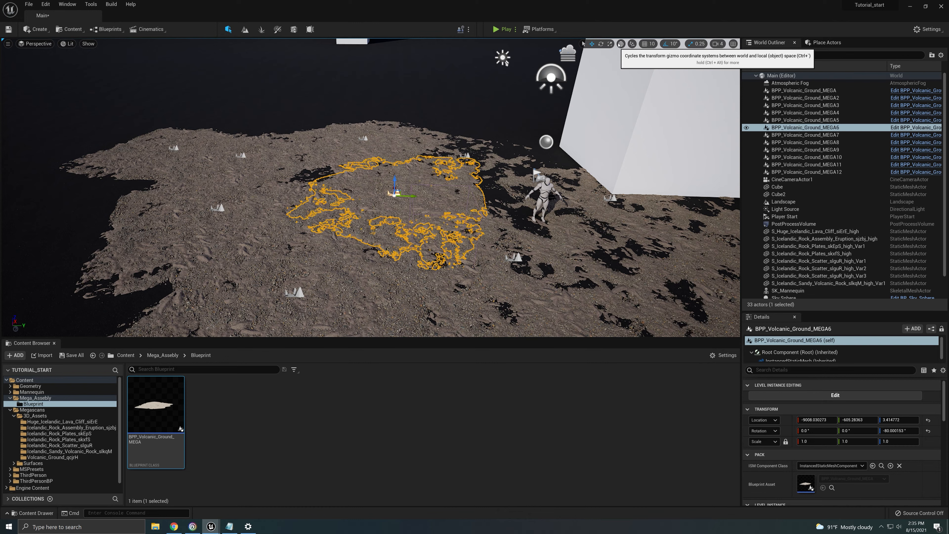
Switch the transform gizmo to local space and duplicate an outer ground piece to the mannequin's feet, about X -9199, Y -45
left_click(620, 44)
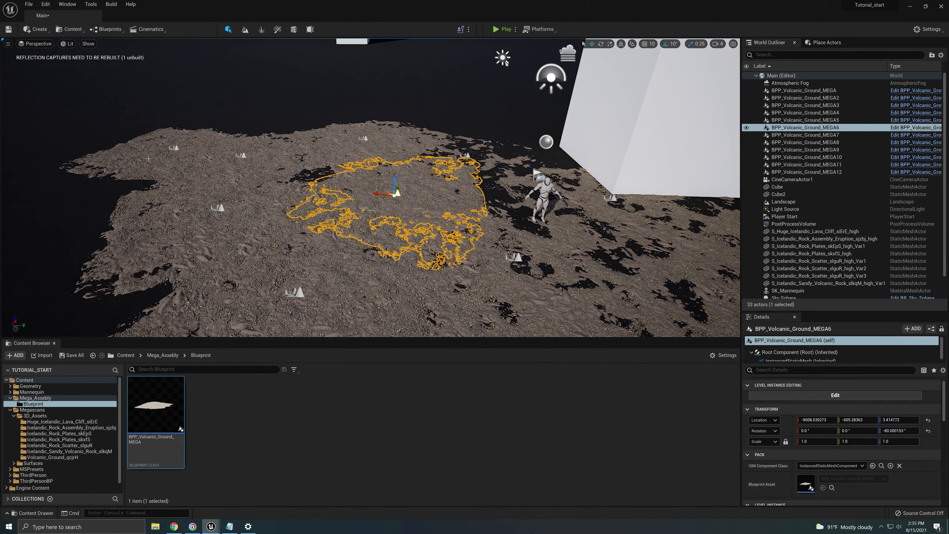
left_click(170, 150)
right_click_drag(170, 150, 212, 142)
key("w")
key("s")
left_click(279, 150)
left_click_drag(243, 151, 410, 199, "alt")
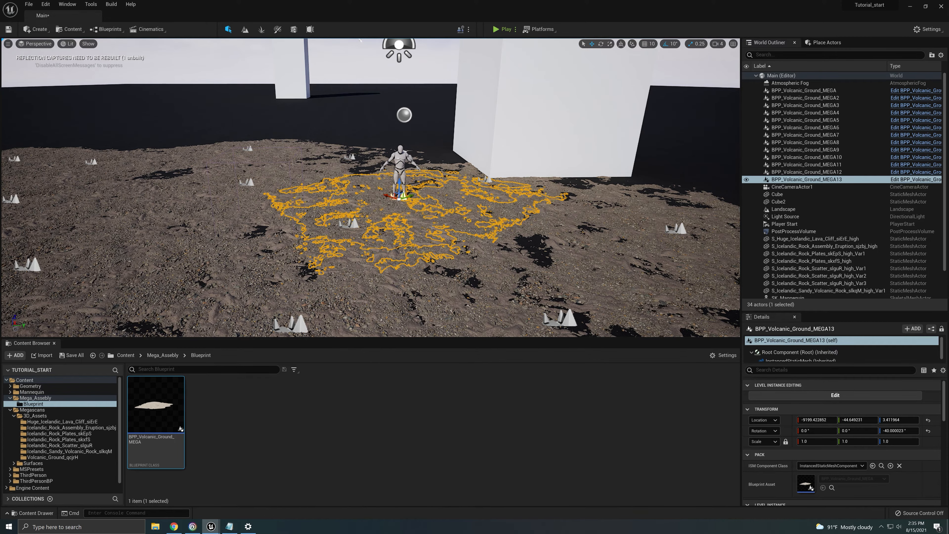
Duplicate the ground piece at the mannequin's feet to the far edge, about X -7829, Y -252, Z 1.06
right_click_drag(473, 287, 491, 294)
key("w")
key("a")
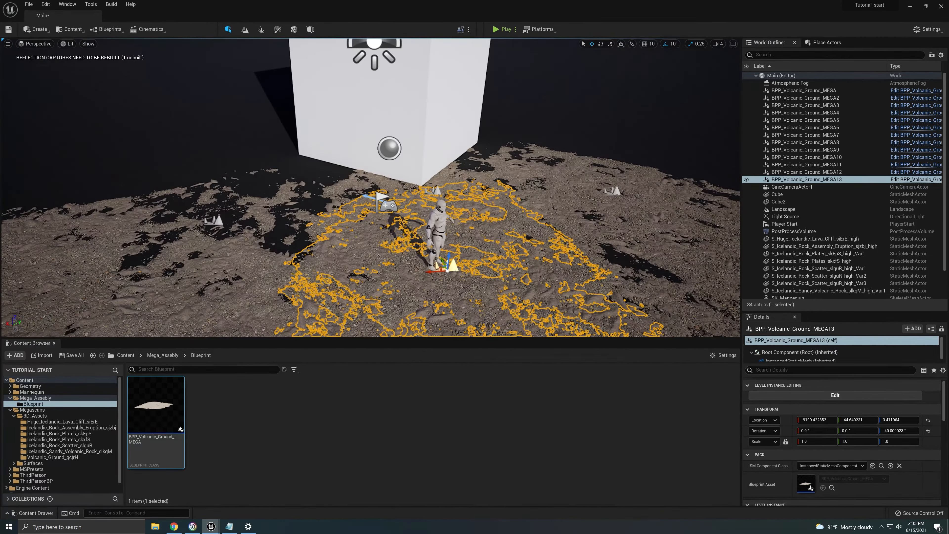
left_click_drag(473, 287, 94, 167)
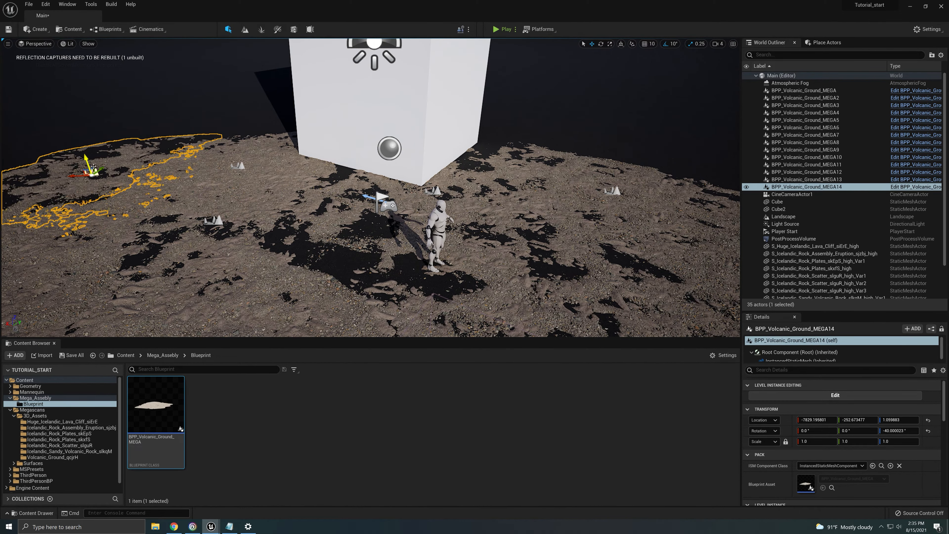
Examine the assembled volcanic ground from several angles for uncovered areas and its outer edges
right_click_drag(93, 167, 54, 172)
right_click_drag(254, 175, 221, 159)
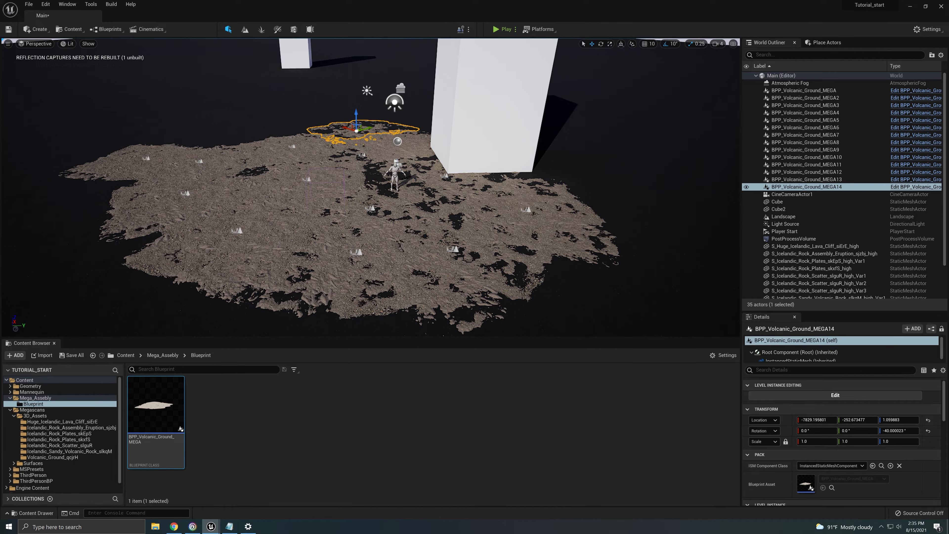
left_click(311, 244)
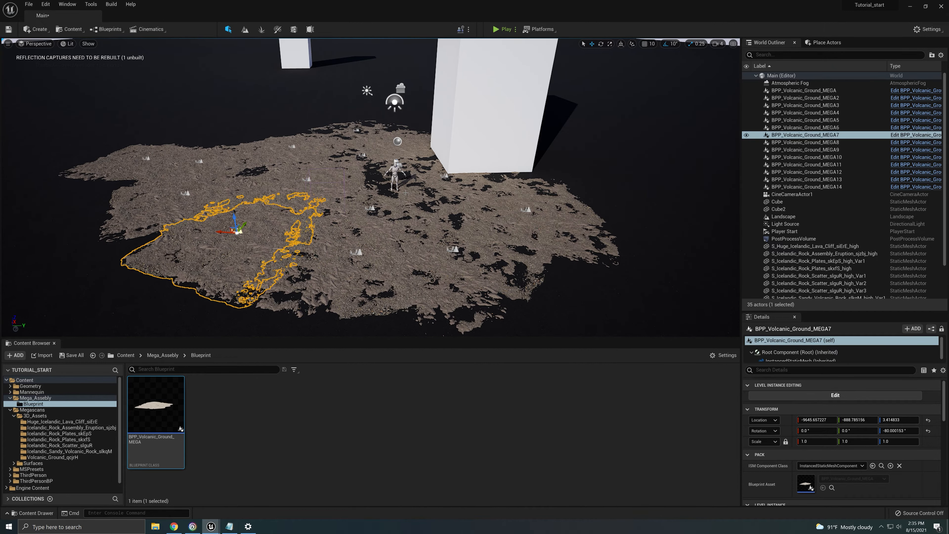
right_click_drag(400, 197, 528, 301)
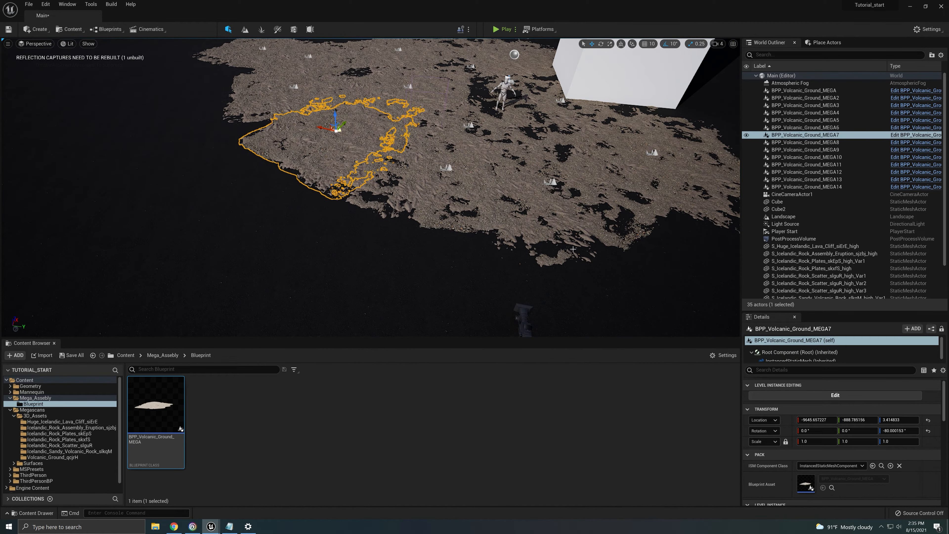
right_click_drag(518, 242, 529, 205)
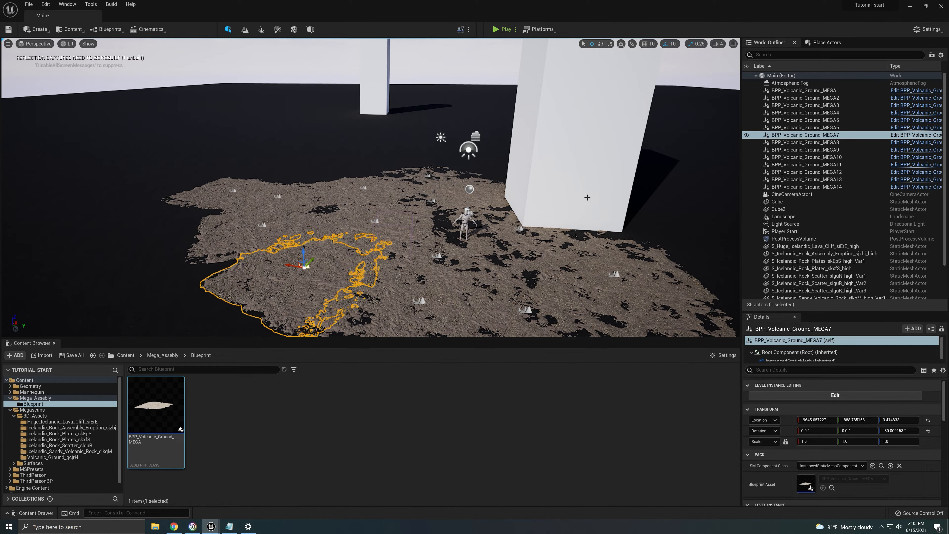
right_click_drag(374, 155, 479, 243)
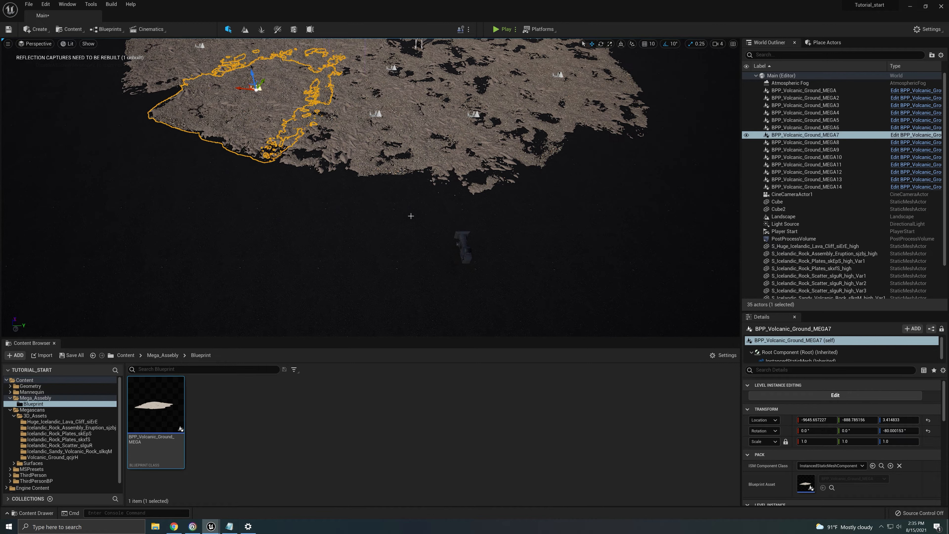
key("w")
mouse_move(379, 198)
right_mouse_down()
mouse_move(378, 138)
mouse_move(373, 199)
right_mouse_up()
key("s")
Duplicate BPP_Volcanic_Ground_MEGA9 to about X -7677, Y -1322 and scale the copy uniformly to 2
left_click(478, 210)
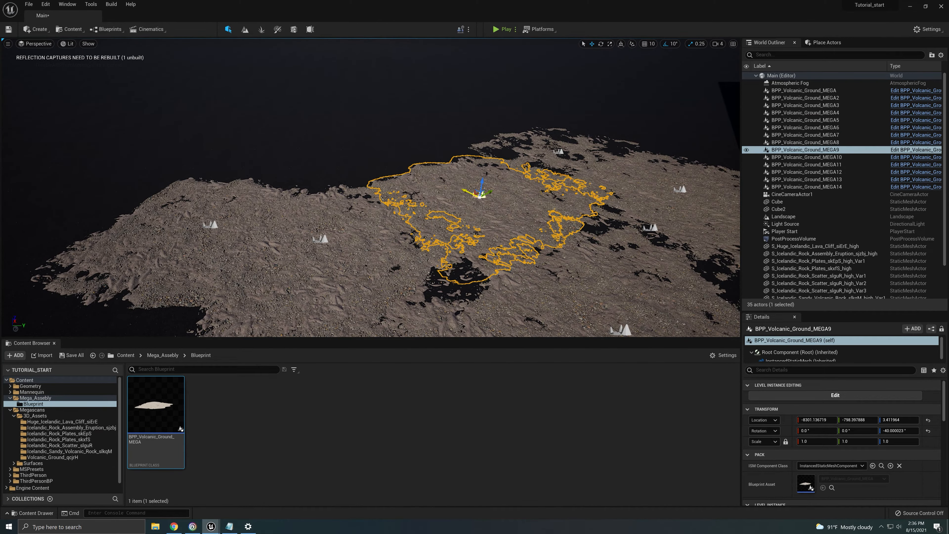
left_click_drag(479, 210, 359, 155, "alt")
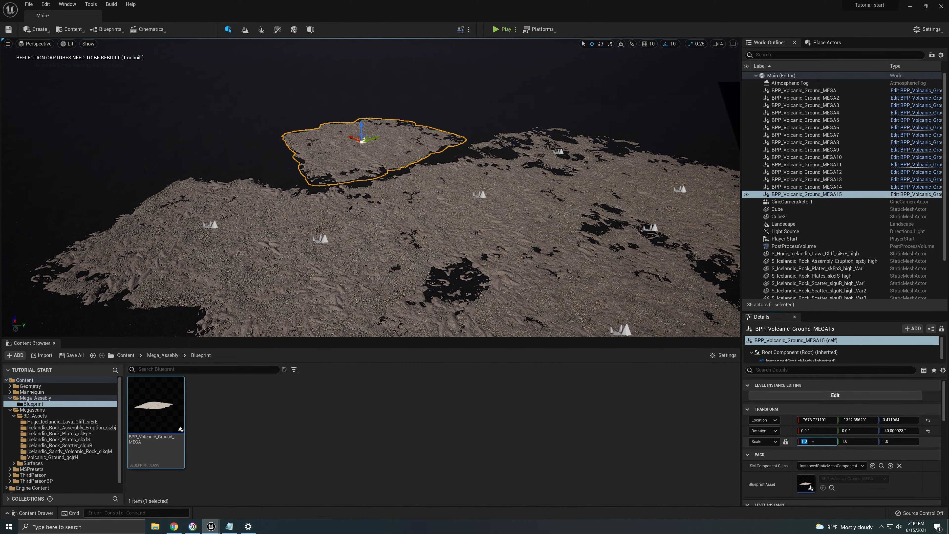
type("2")
key("Return")
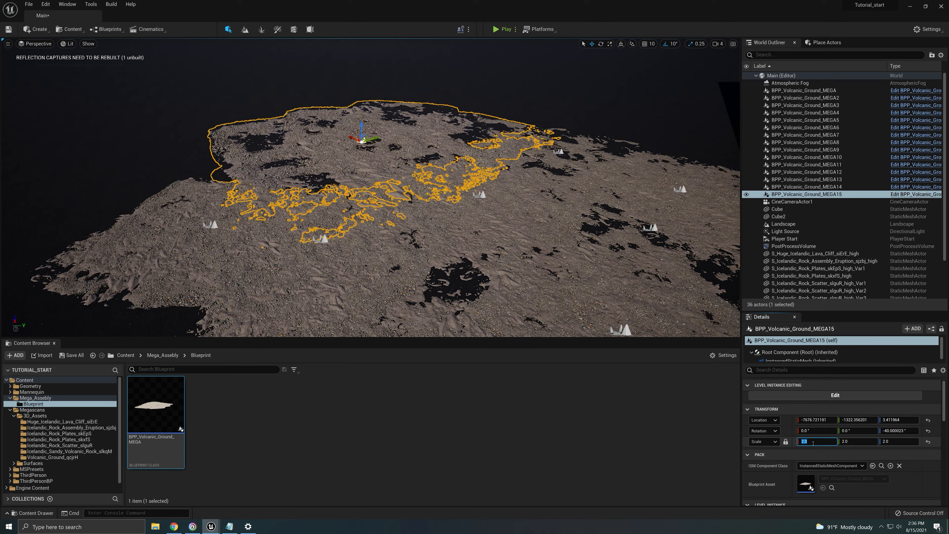
Move the enlarged ground piece outward, and place a duplicate of it at about X -7417, Y -1194
key("w")
right_click_drag(448, 217, 434, 242)
key("s")
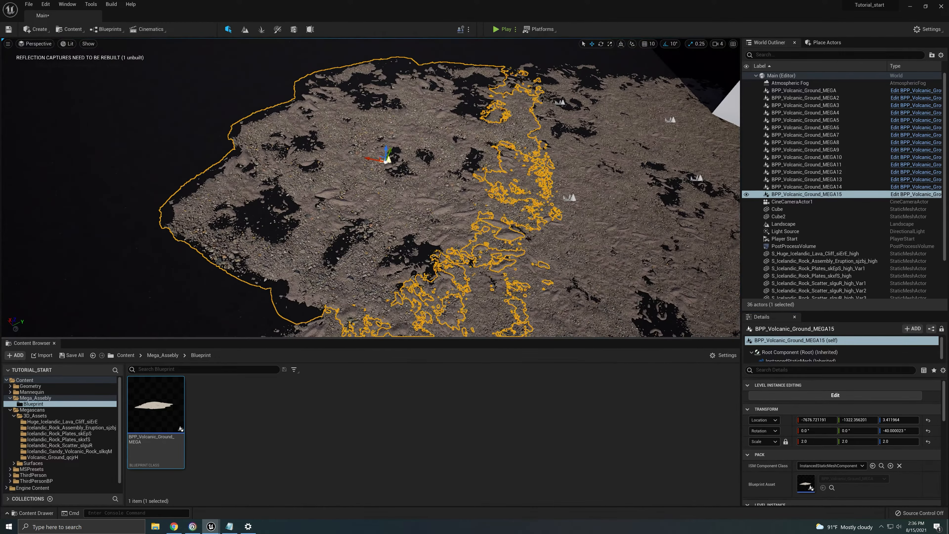
left_click_drag(368, 157, 254, 166)
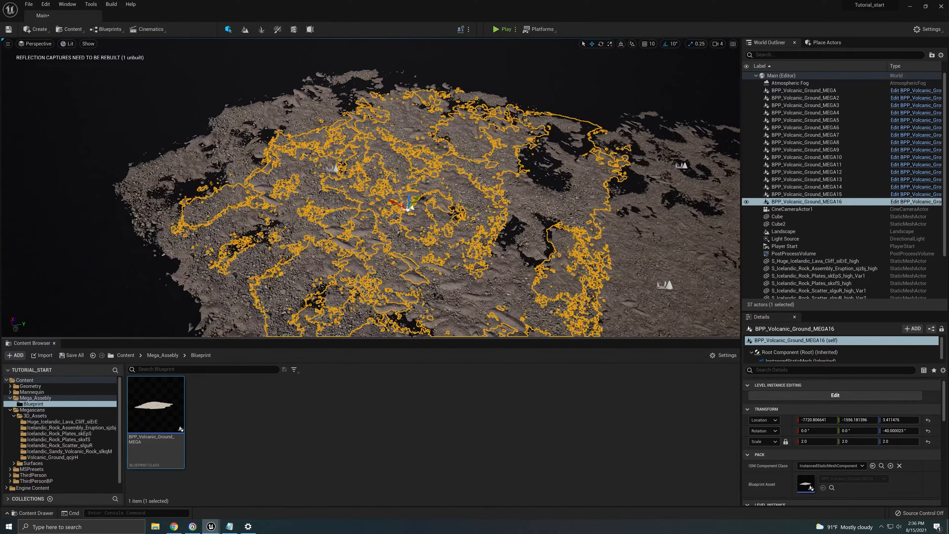
left_click_drag(417, 198, 474, 131)
right_click_drag(473, 131, 482, 112)
key("s")
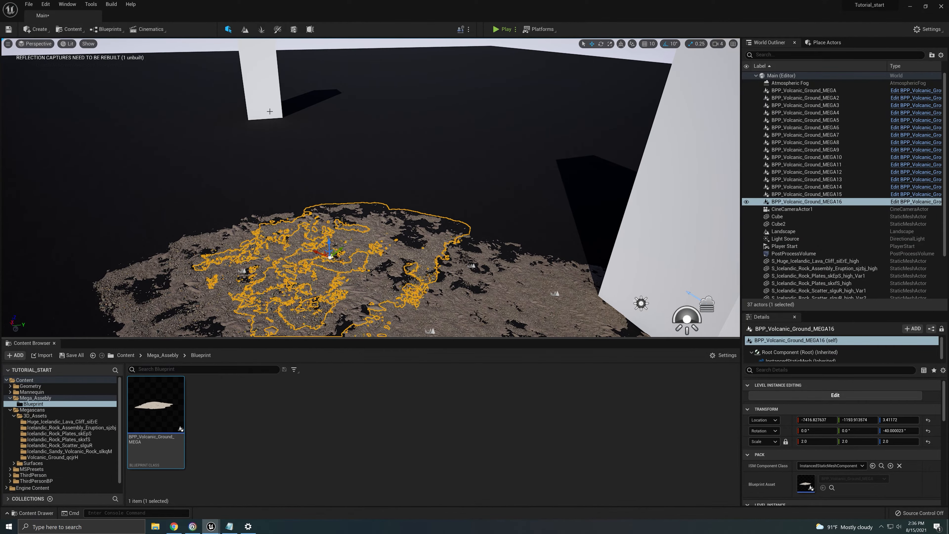
key("s")
right_click_drag(407, 246, 487, 248)
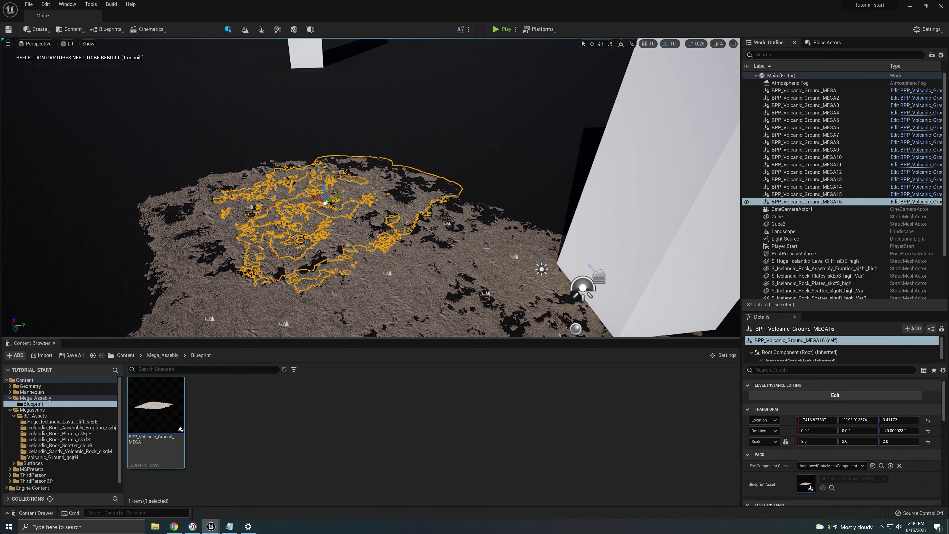
Duplicate the enlarged ground piece toward the large block and rotate the copy to vary its pattern
left_click_drag(337, 200, 511, 129, "alt")
key("e")
key("w")
key("e")
left_click_drag(514, 137, 228, 114)
Select the neighbouring enlarged ground pieces, duplicate them farther into the background and fine-tune the height of a copy
key("w")
left_click(440, 155, "ctrl")
left_click(338, 194)
left_click(437, 166, "ctrl")
left_click(332, 144, "ctrl")
right_click_drag(229, 117, 187, 117)
key("w")
left_click(295, 101)
left_click_drag(345, 100, 345, 98)
Select three enlarged background ground pieces and duplicate them together to extend the ground toward the horizon
key("w")
right_click_drag(344, 98, 403, 97)
key("s")
left_click(322, 176)
left_click(459, 157, "ctrl")
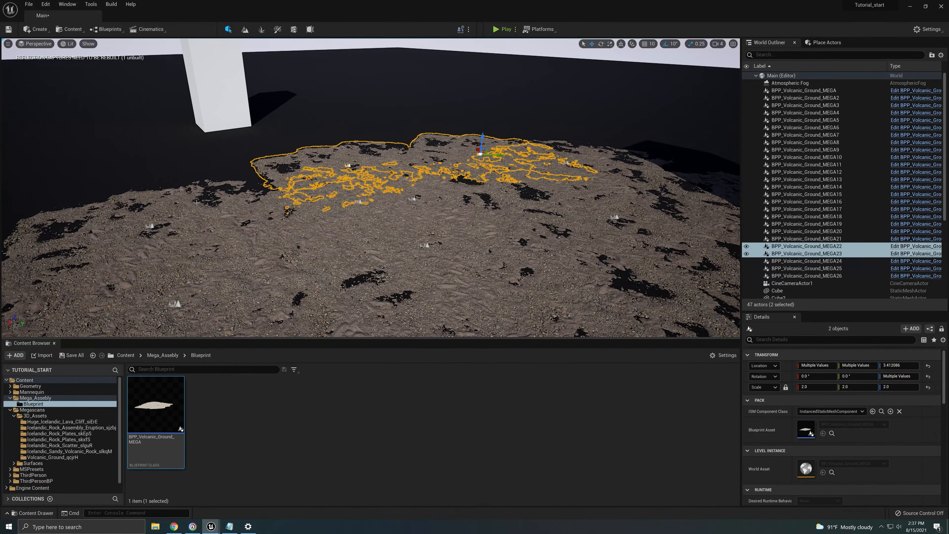
left_click(91, 273, "ctrl")
left_click_drag(145, 222, 361, 132, "alt")
Nudge BPP_Volcanic_Ground_MEGA28 slightly upward to blend it with the surrounding ground pieces
key("w")
mouse_move(353, 169)
right_mouse_down()
mouse_move(378, 175)
mouse_move(368, 179)
right_mouse_up()
left_click(317, 198)
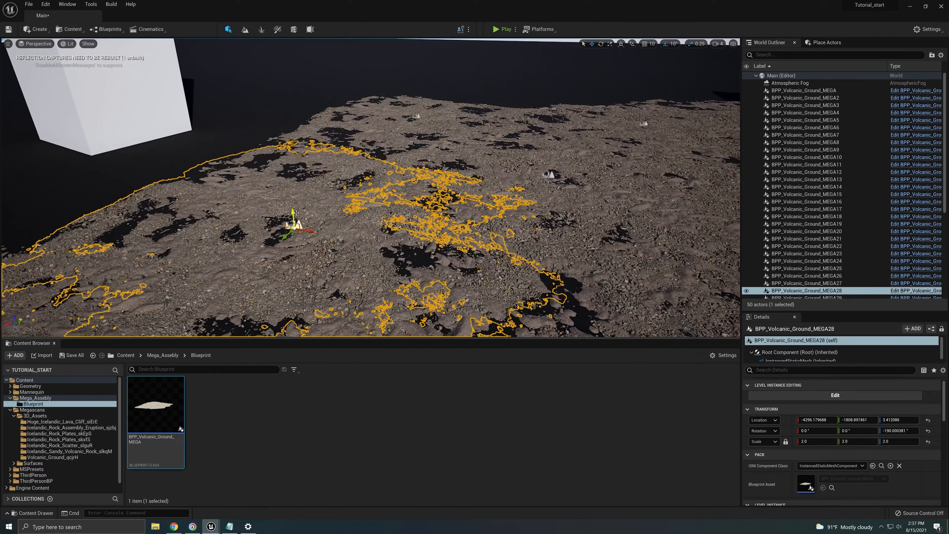
left_click_drag(294, 211, 294, 208)
Duplicate an enlarged background ground piece twice in a row to widen the far ground
right_click_drag(374, 176, 411, 175)
key("w")
left_click(422, 168)
left_click_drag(478, 137, 413, 132, "alt")
left_click_drag(413, 131, 233, 137, "alt")
Duplicate another enlarged ground piece to about X -3045, Y -2421, Z 8.17 and check the coverage through CineCameraActor1
right_click_drag(336, 180, 261, 180)
left_click(414, 224)
right_click_drag(418, 236, 393, 238)
left_click_drag(444, 235, 376, 102, "alt")
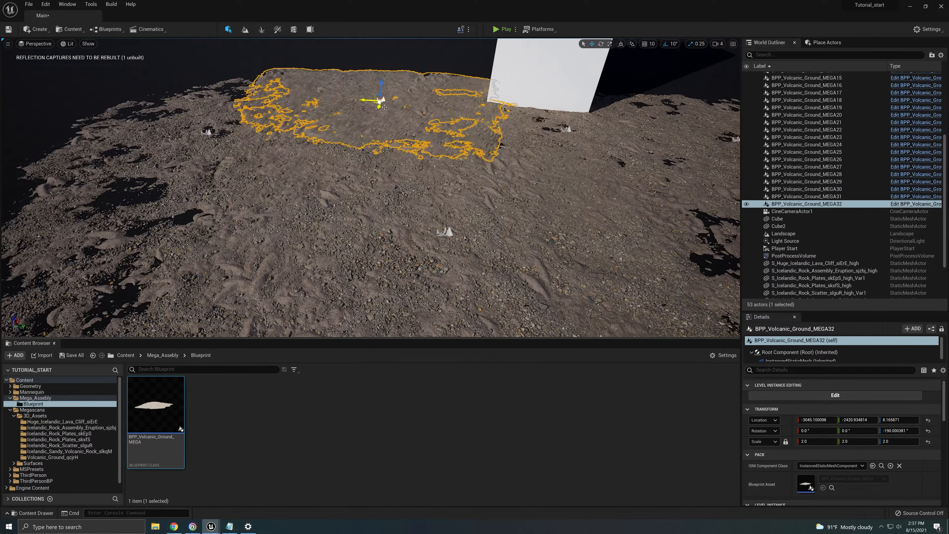
right_click_drag(377, 102, 486, 94)
left_click(36, 44)
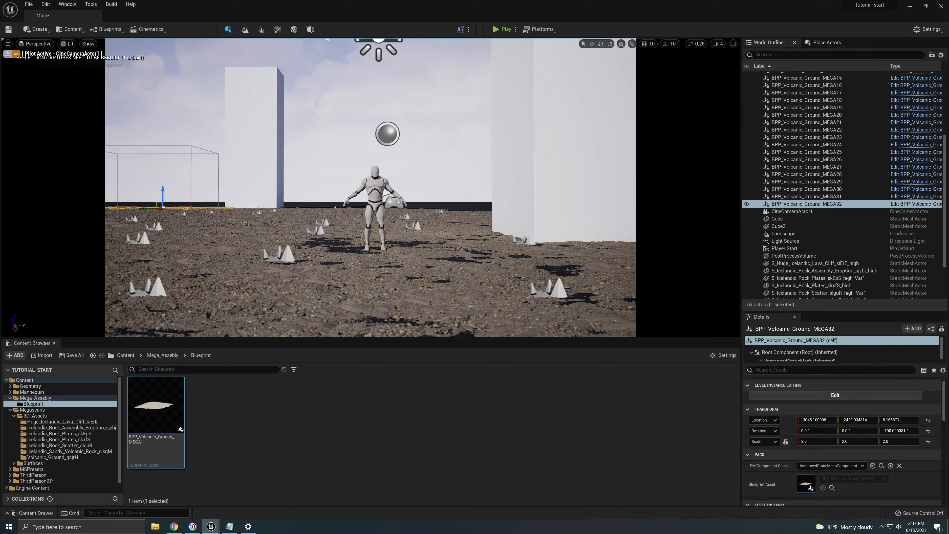
Stop piloting the camera and add four more enlarged ground duplicates to fill the background around the tall block
left_click(8, 54)
mouse_move(309, 184)
right_mouse_down()
mouse_move(284, 191)
mouse_move(261, 239)
mouse_move(292, 228)
mouse_move(311, 202)
right_mouse_up()
left_click(310, 184)
left_click_drag(307, 174, 407, 234, "alt")
right_click_drag(407, 234, 400, 234)
left_click_drag(413, 233, 568, 176, "alt")
key("e")
mouse_move(568, 177)
right_mouse_down()
mouse_move(563, 138)
mouse_move(553, 186)
right_mouse_up()
key("w")
left_click_drag(486, 259, 551, 149, "alt")
right_click_drag(551, 149, 556, 112)
Select five enlarged ground pieces near the tall block and duplicate them as a group beyond it
left_click(447, 197, "ctrl")
left_click(336, 212, "ctrl")
left_click(329, 157, "ctrl")
left_click(417, 169, "ctrl")
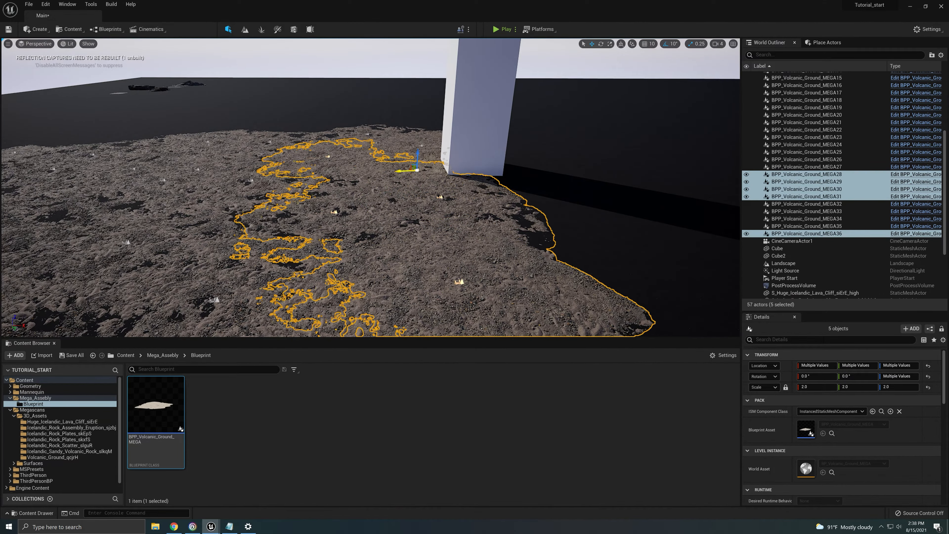
left_click_drag(418, 167, 671, 215, "alt")
Try to rotate the newly duplicated ground group
key("e")
left_click_drag(671, 223, 562, 254)
key("w")
key("ctrl+z")
Duplicate groups of enlarged ground pieces across the remaining background until BPP_Volcanic_Ground_MEGA66 is placed
right_click_drag(562, 254, 642, 269)
key("a")
left_click_drag(370, 174, 641, 149, "alt")
key("w")
right_click_drag(641, 149, 598, 75)
View the finished ground through CineCameraActor1 with nothing selected, toggling game view to compare it with and without editor icons
left_click(35, 43)
left_click(77, 128)
key("Escape")
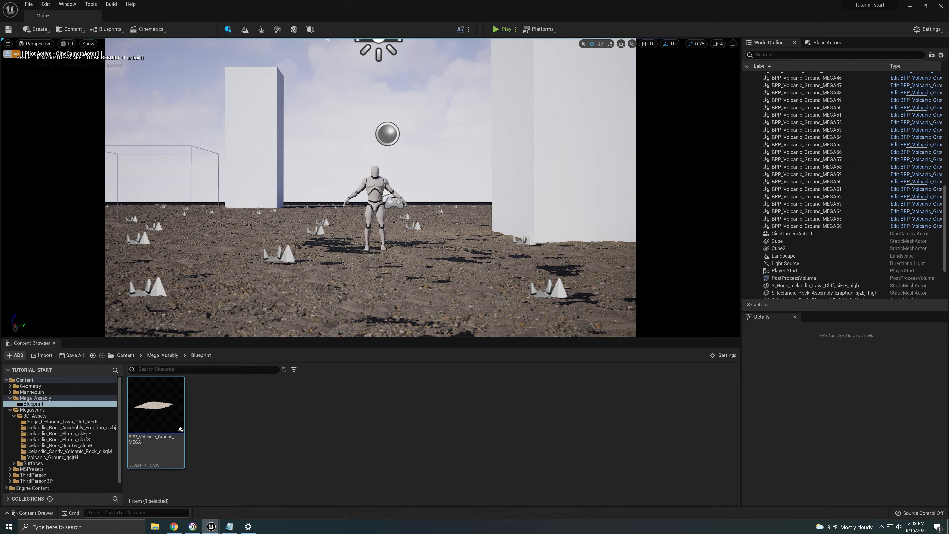
key("g")
key("g")
key("g")
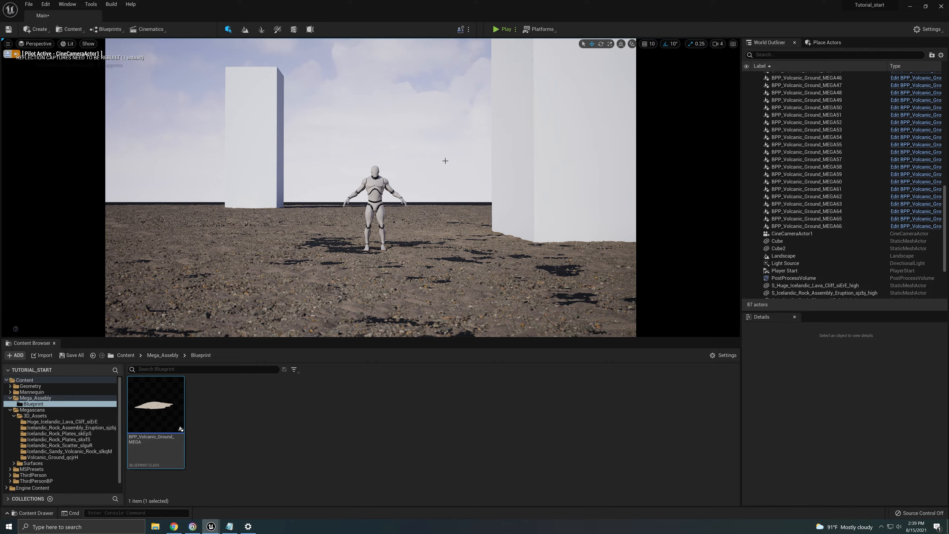
key("g")
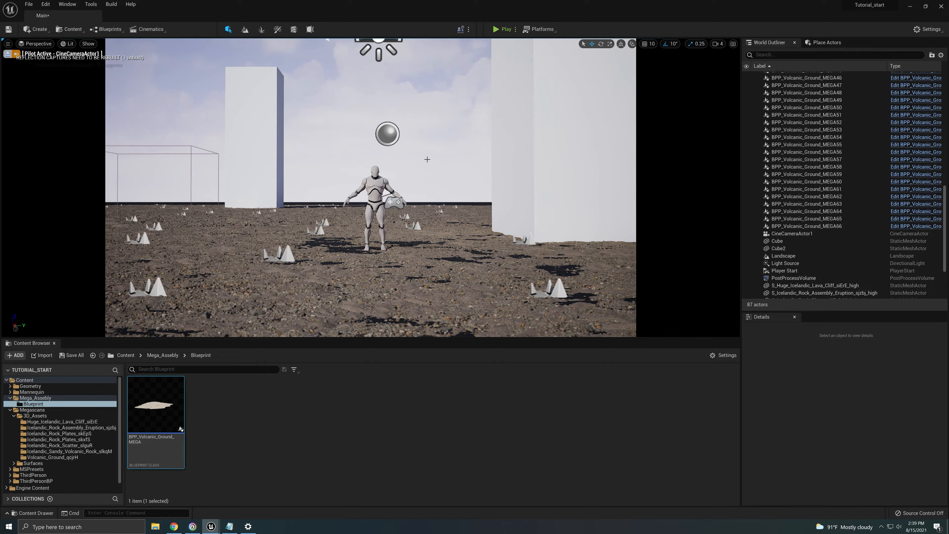
key("g")
key("g")
Tilt the piloted CineCameraActor1 slightly upward to frame more sky above the mannequin
left_click(41, 45)
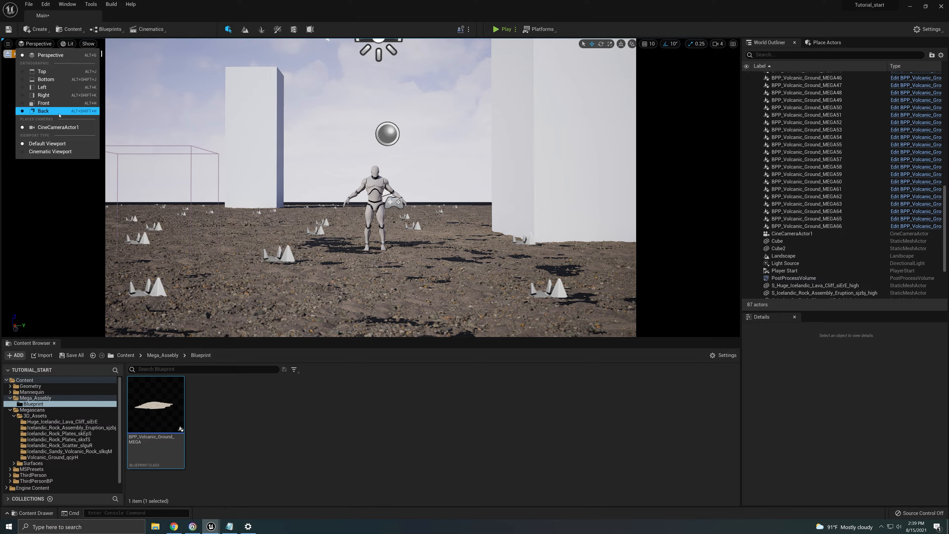
left_click(8, 44)
left_click(8, 44)
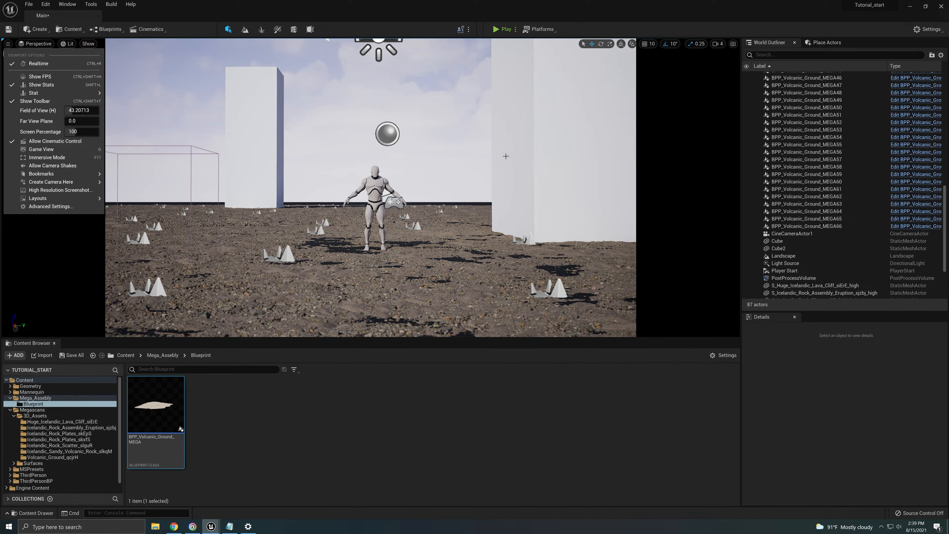
mouse_move(321, 187)
right_mouse_down()
mouse_move(304, 196)
mouse_move(339, 168)
mouse_move(323, 169)
right_mouse_up()
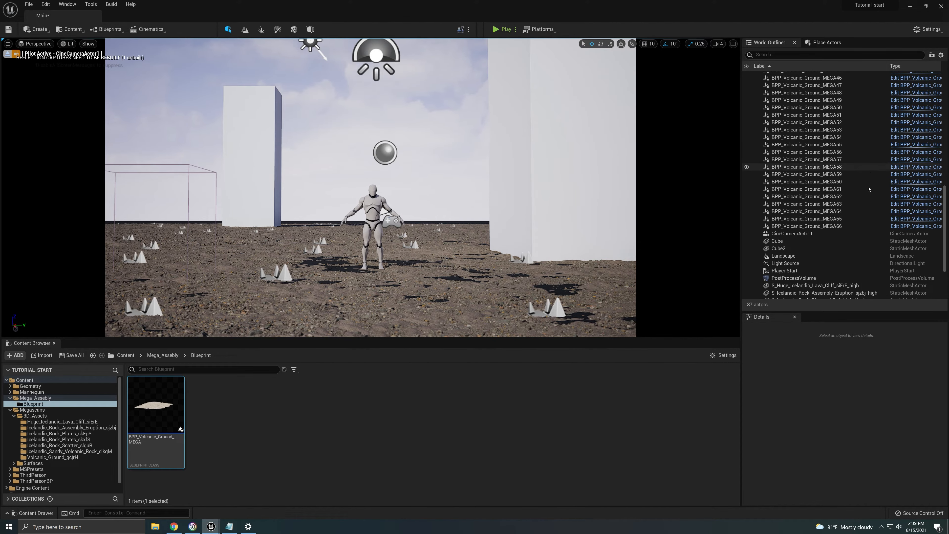
Move all ground actors from BPP_Volcanic_Ground_MEGA through BPP_Volcanic_Ground_MEGA66 into a new outliner folder
left_click(822, 226)
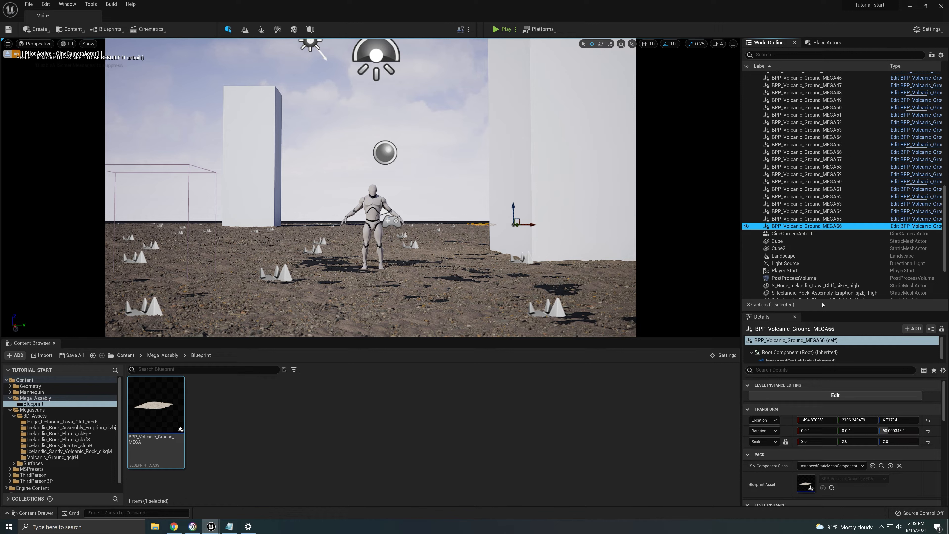
scroll(829, 252, "down", 5)
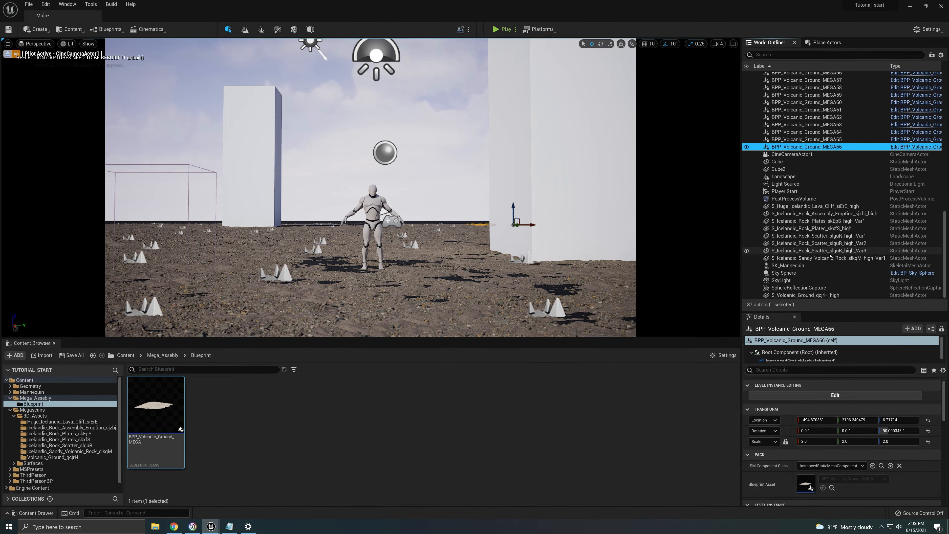
scroll(828, 251, "up", 10)
scroll(829, 247, "up", 12)
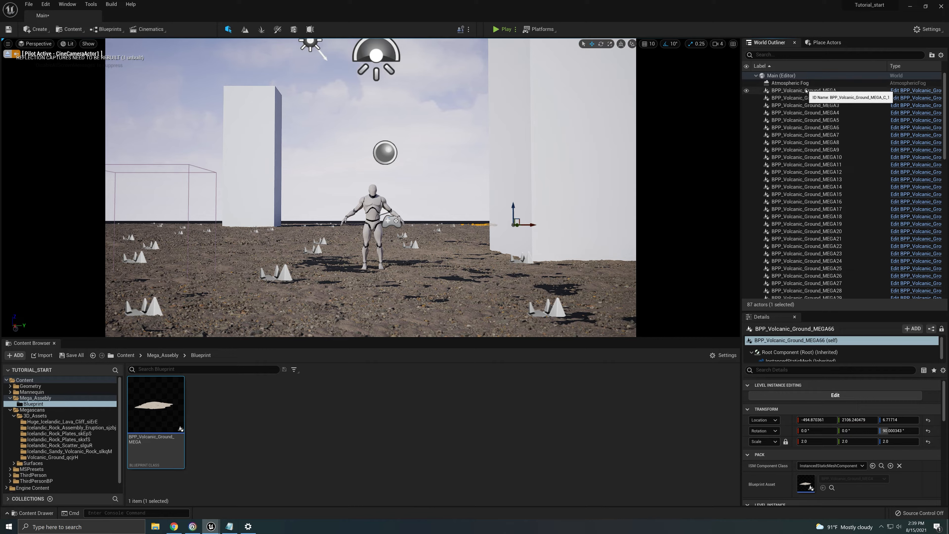
left_click(806, 91)
scroll(942, 148, "down", 3)
scroll(942, 148, "down", 15)
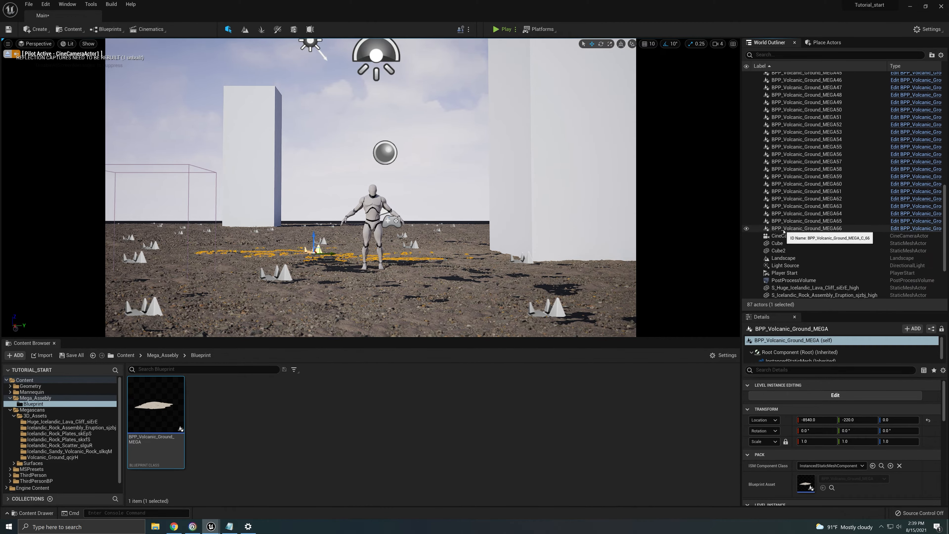
left_click(783, 229, "shift")
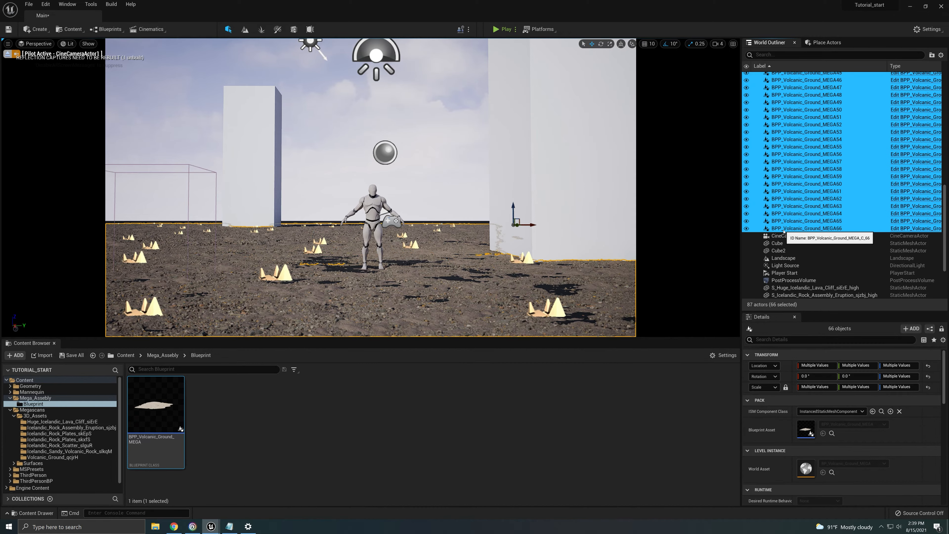
right_click(790, 193)
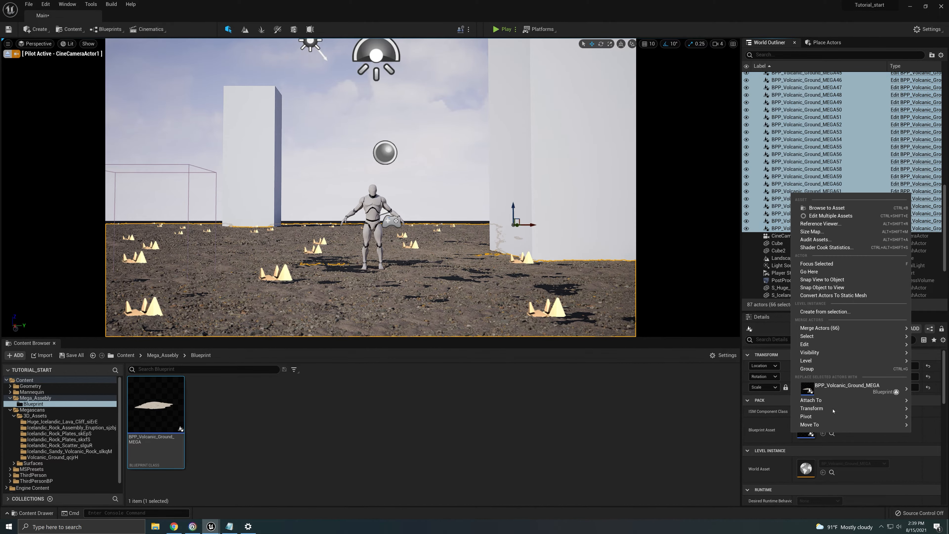
mouse_move(810, 424)
left_click(758, 428)
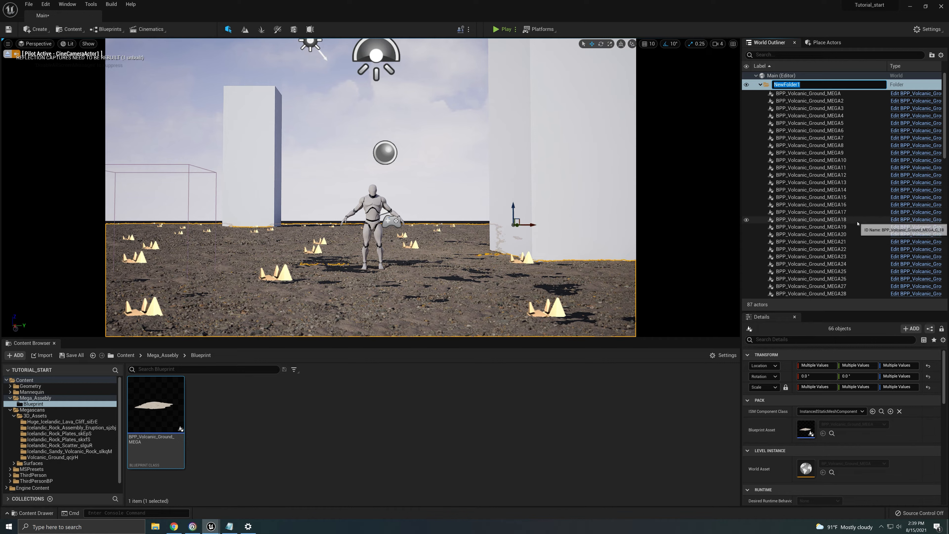
Name the new outliner folder Megas, collapse it and clear the selection
type("M")
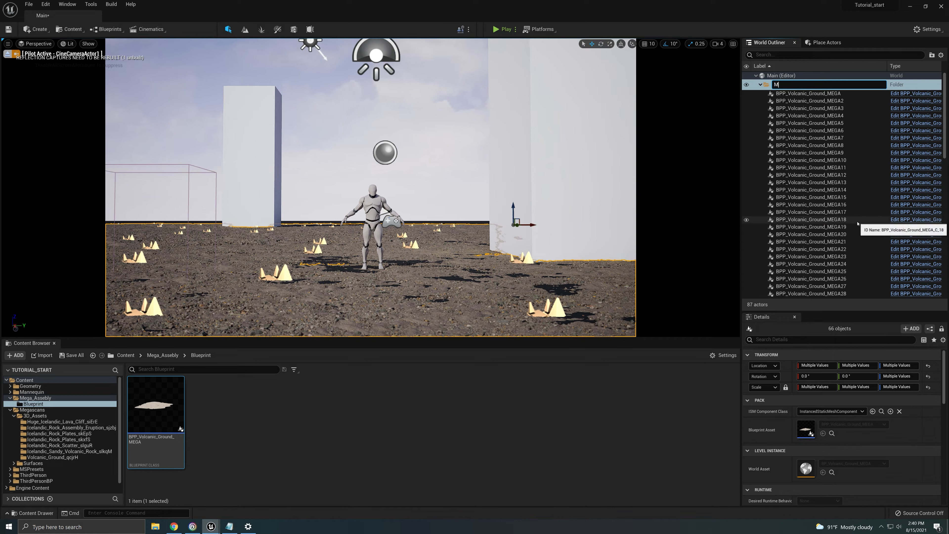
type("Egas")
key("Left")
key("Left")
key("Left")
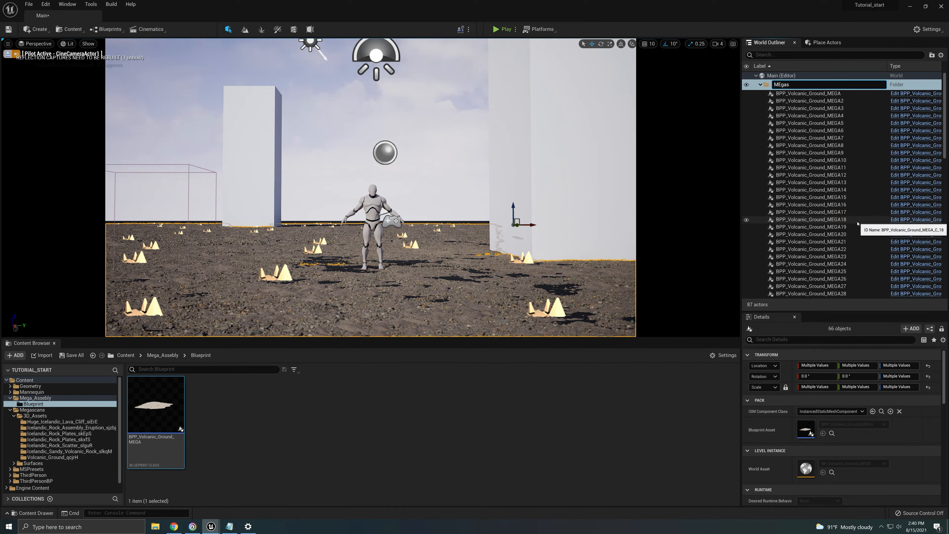
key("BackSpace")
type("e")
key("Return")
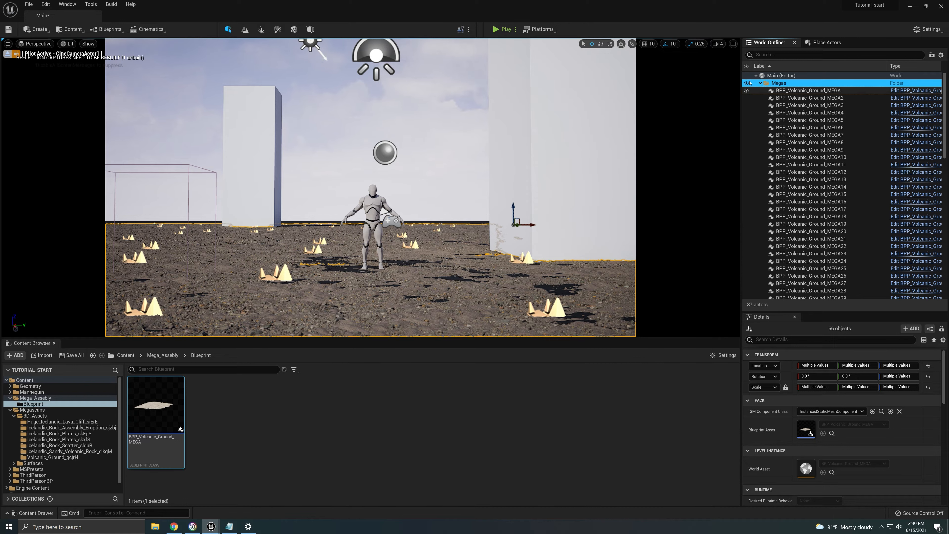
left_click(760, 82)
left_click(731, 145)
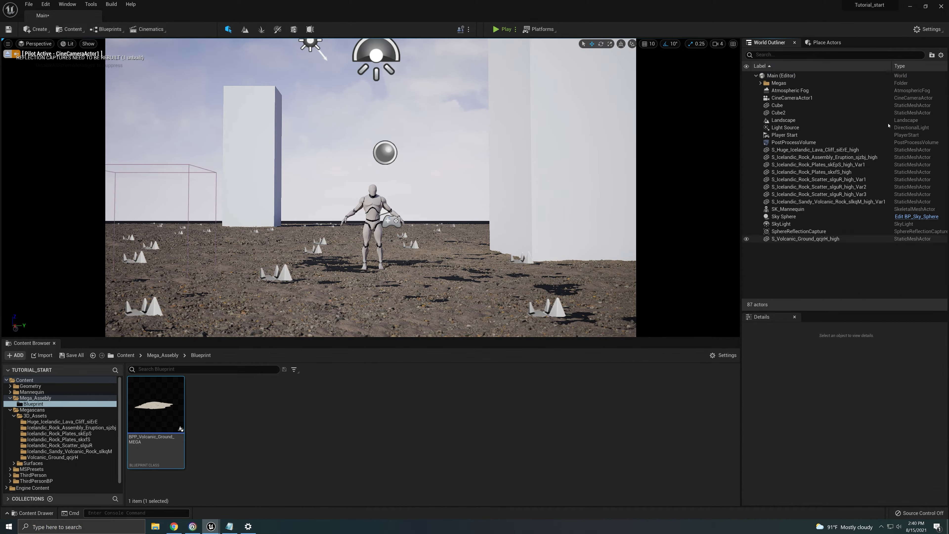
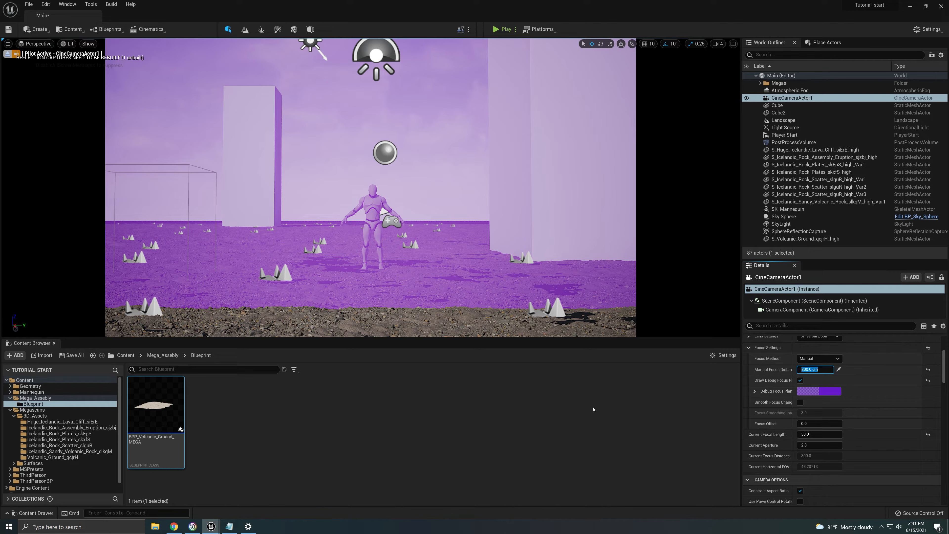
Turn off the debug focus plane of CineCameraActor1 and stop piloting the camera
left_click(799, 380)
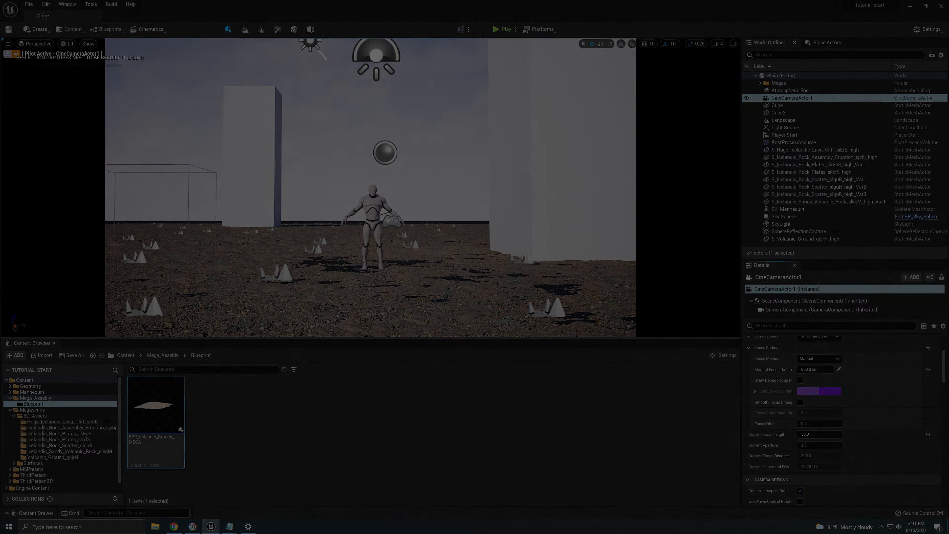
left_click(820, 434)
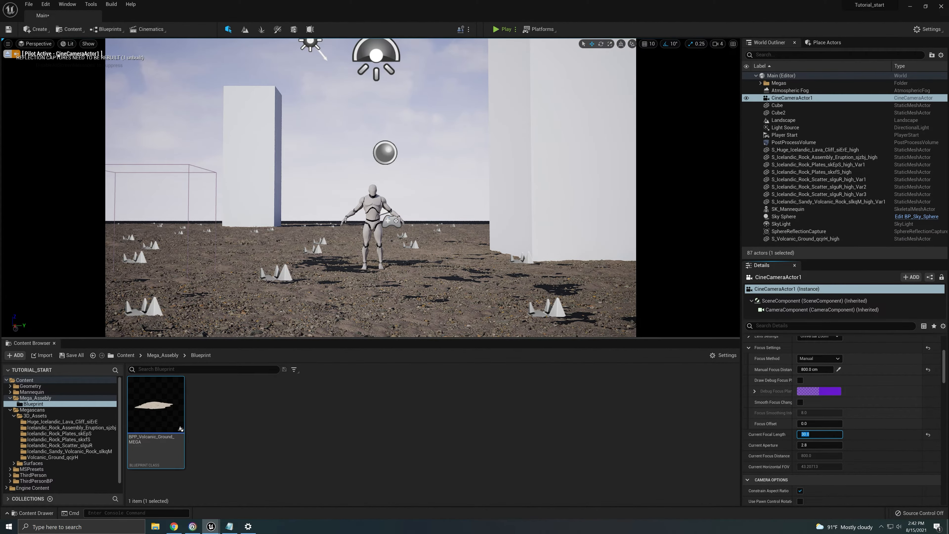
left_click(15, 55)
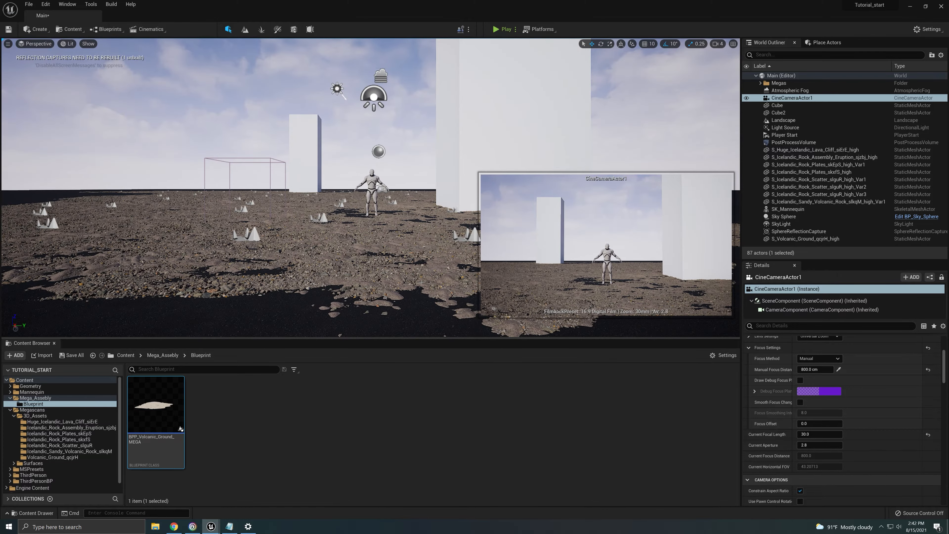
Examine the foreground volcanic ground pieces and their edges against the landscape up close, and return to the root Content folder
left_click(414, 306)
key("w")
right_click_drag(414, 259, 432, 319)
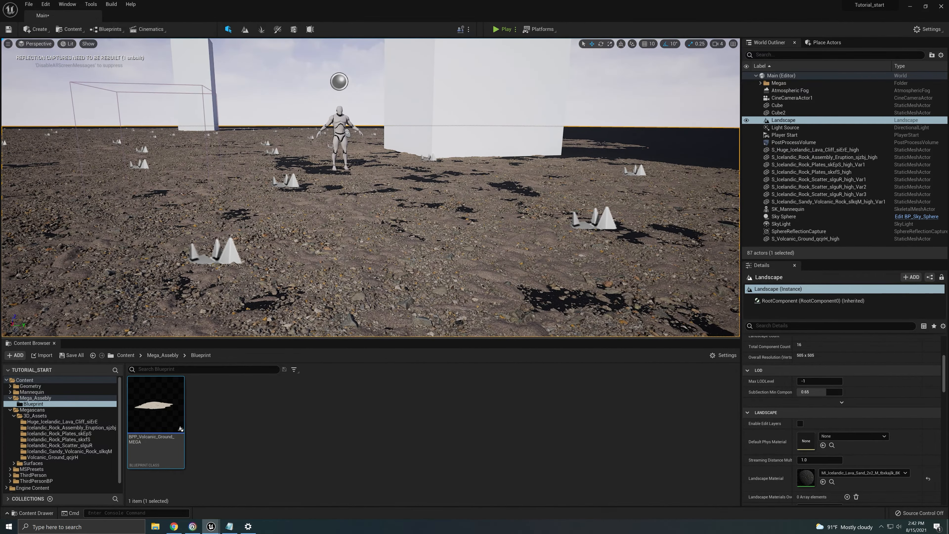
left_click(463, 294)
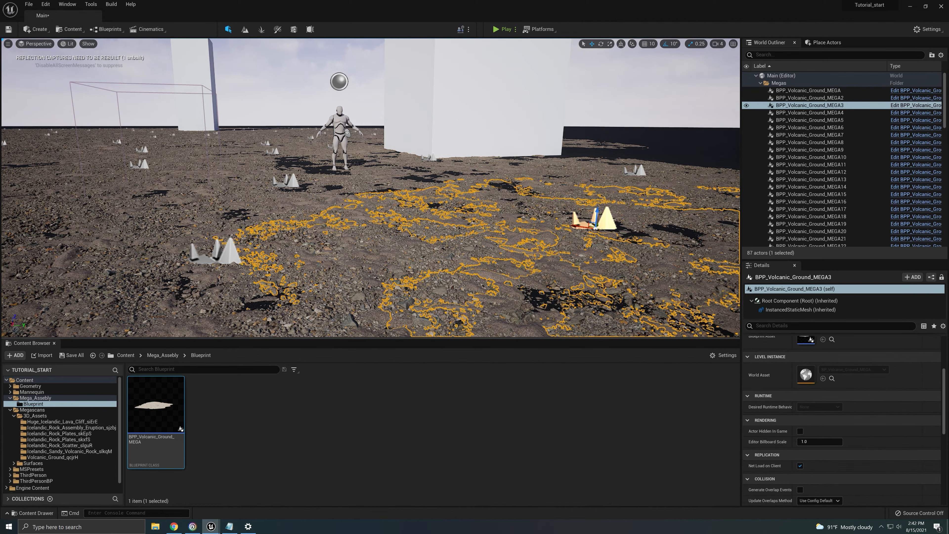
key("f")
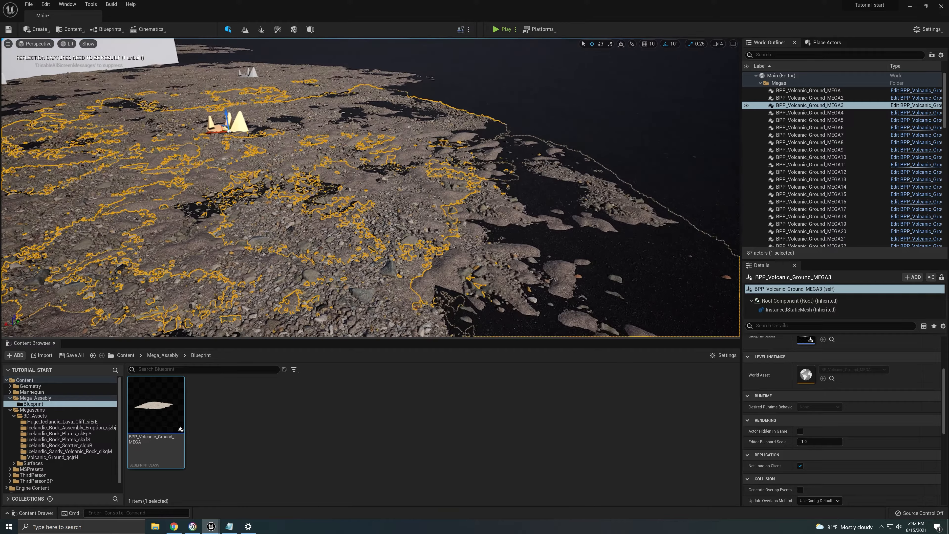
left_click(619, 140)
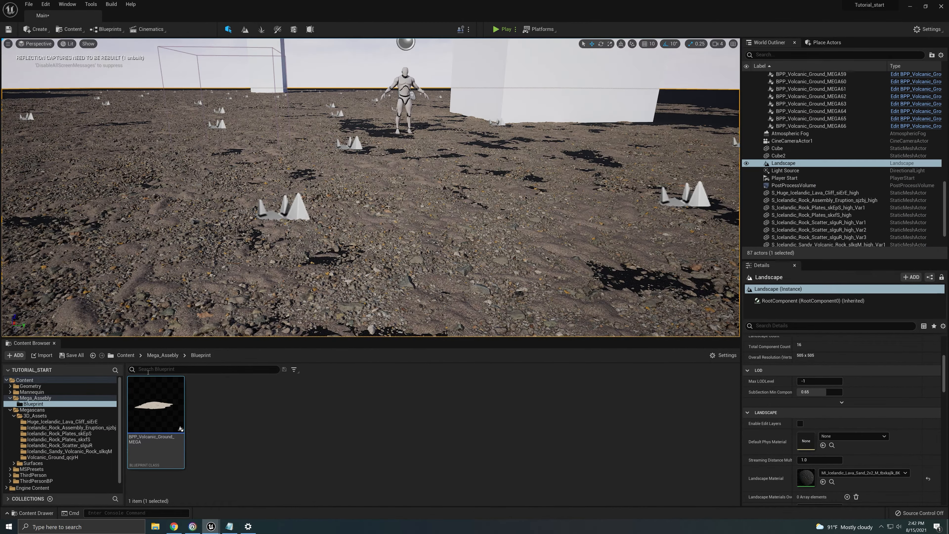
left_click(125, 356)
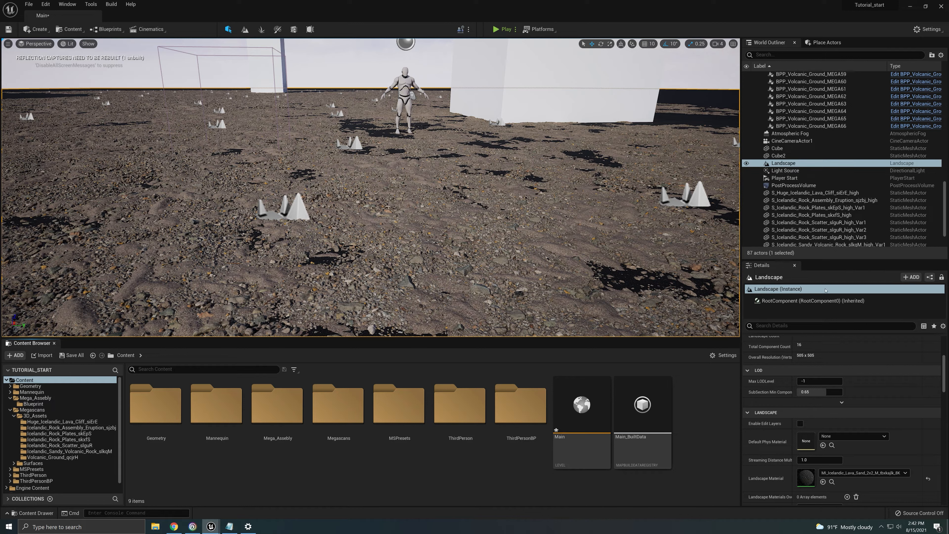
Open the blueprint asset of BPP_Volcanic_Ground_MEGA3 and, from its InstancedStaticMesh, open the material instance MI_Volcanic_Ground_qcjrH_8K
left_click(523, 254)
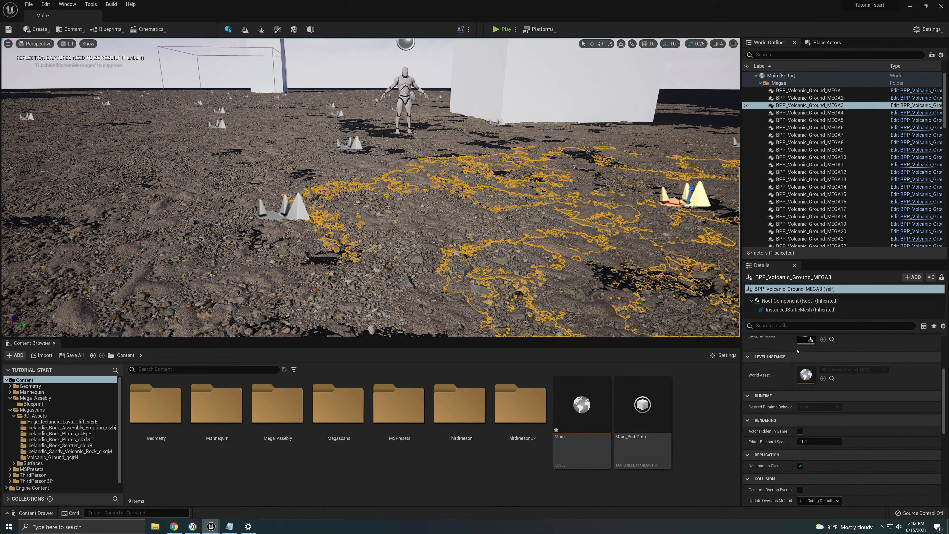
double_click(804, 359)
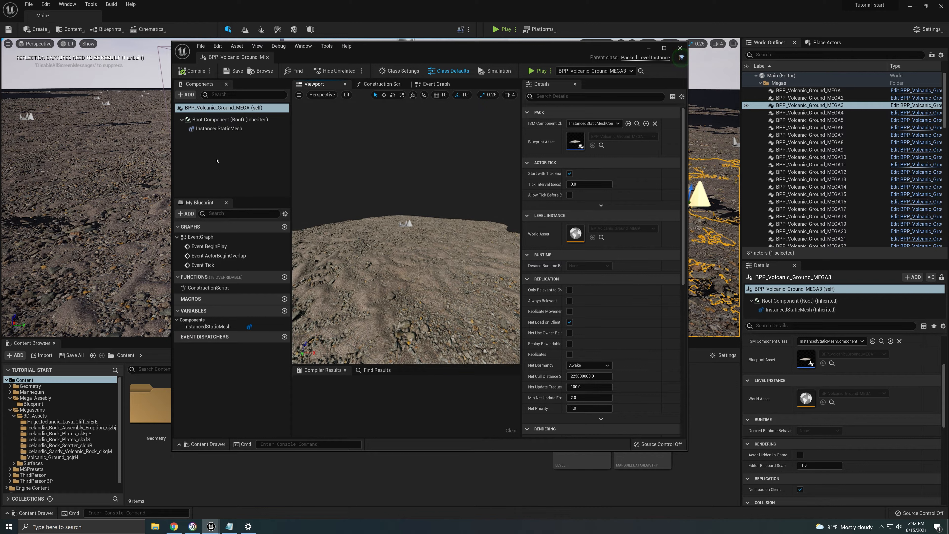
left_click(242, 129)
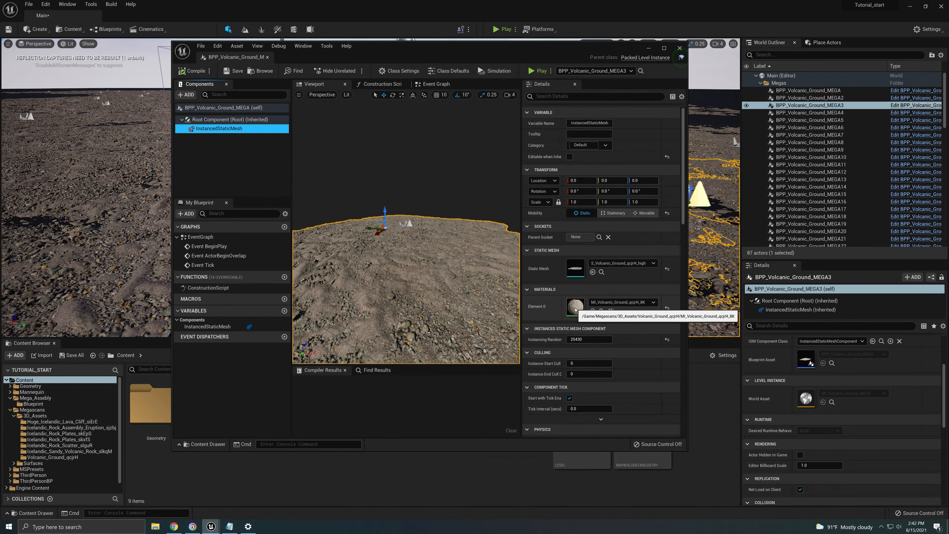
double_click(575, 306)
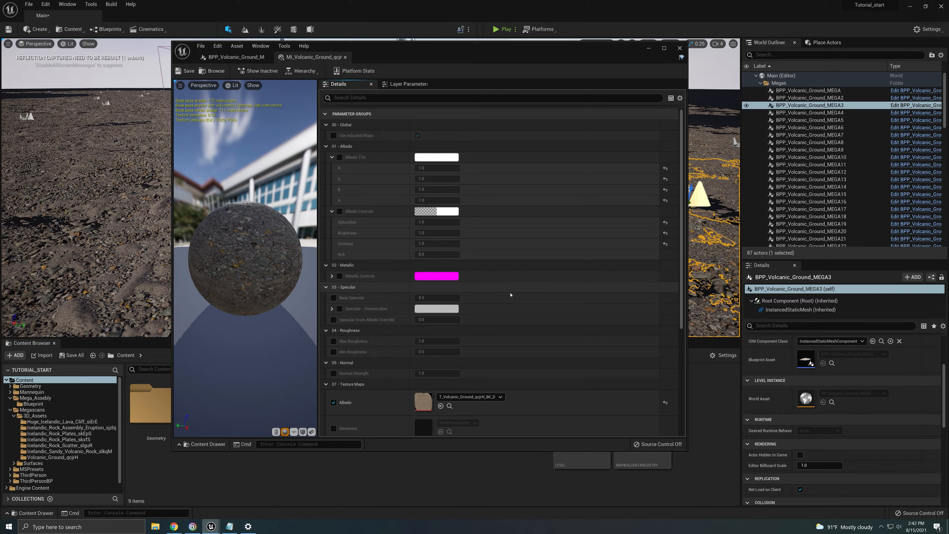
Place the material editor window beside the foreground ground in the level view, with the landscape selected instead of a ground piece
left_click_drag(441, 55, 840, 274)
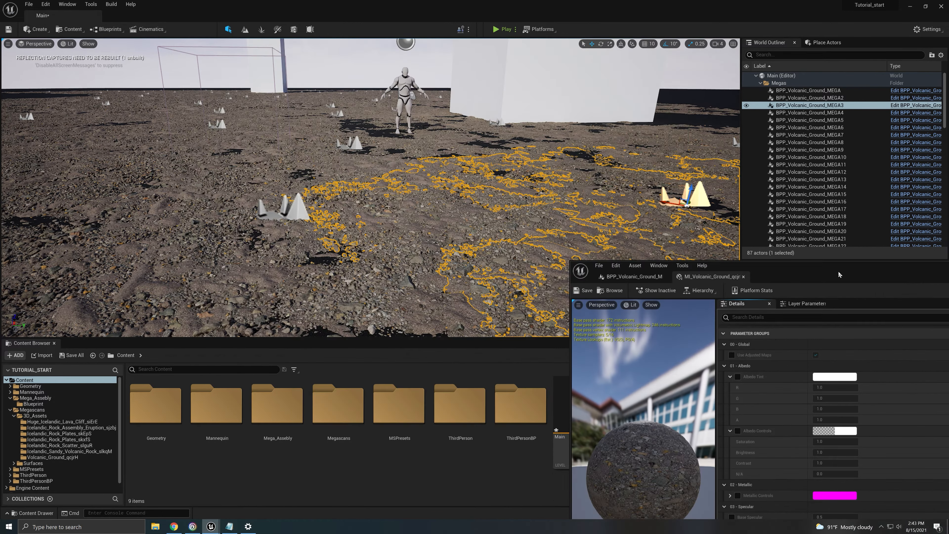
left_click(602, 161)
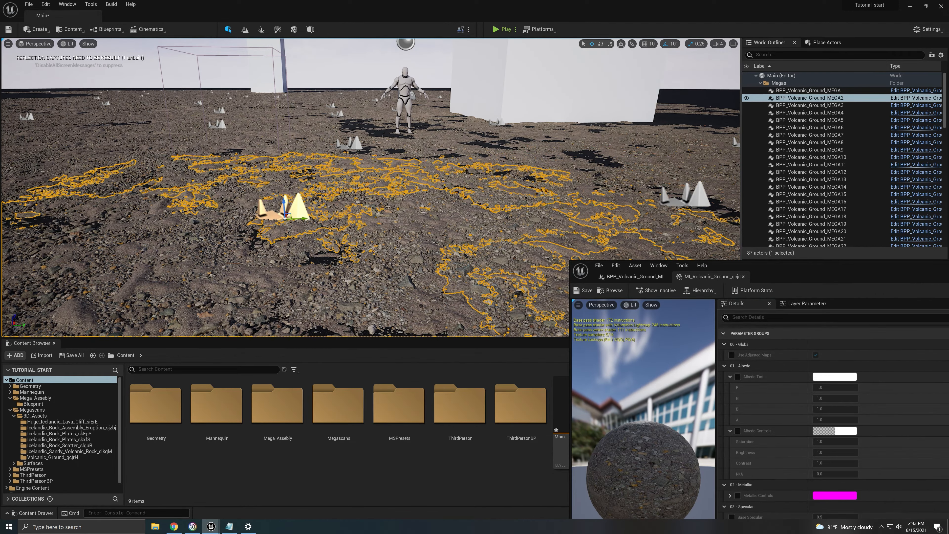
left_click(391, 138)
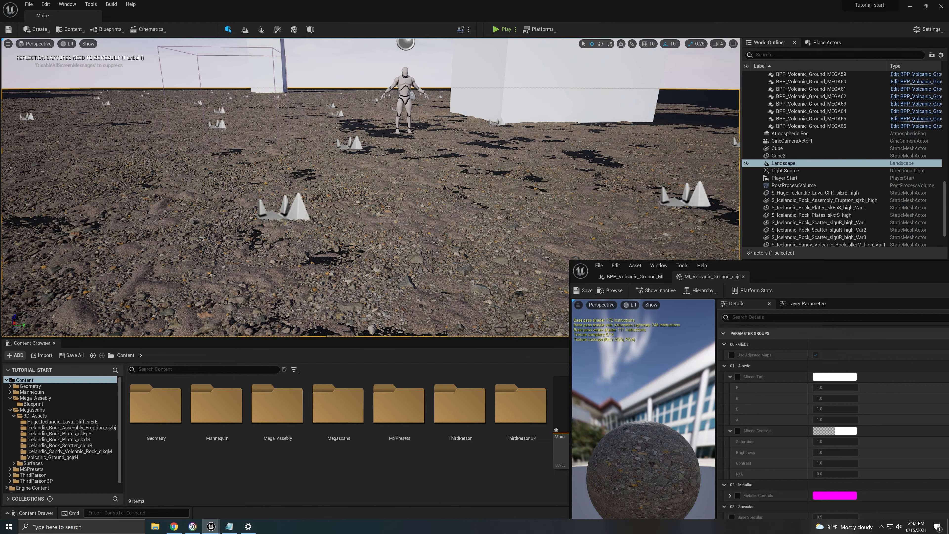
left_click_drag(820, 277, 536, 86)
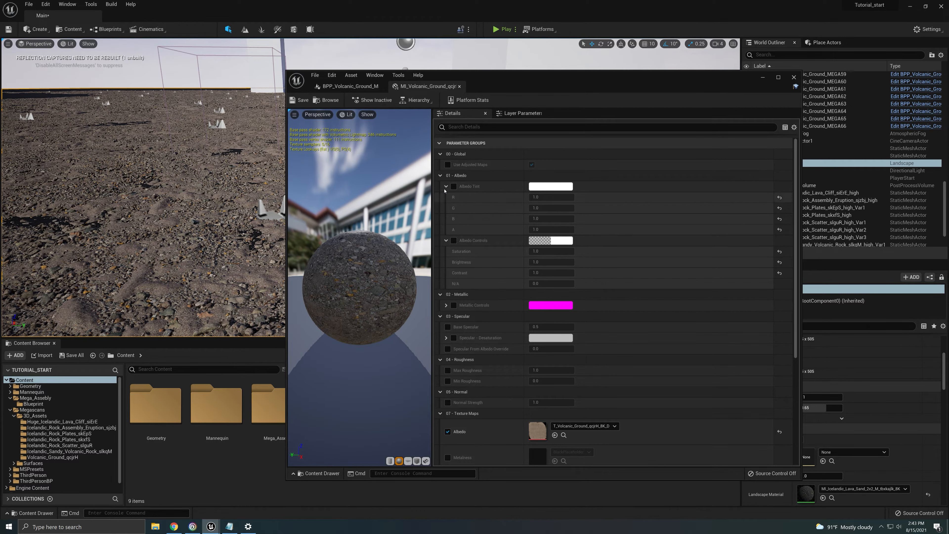
left_click_drag(481, 84, 669, 63)
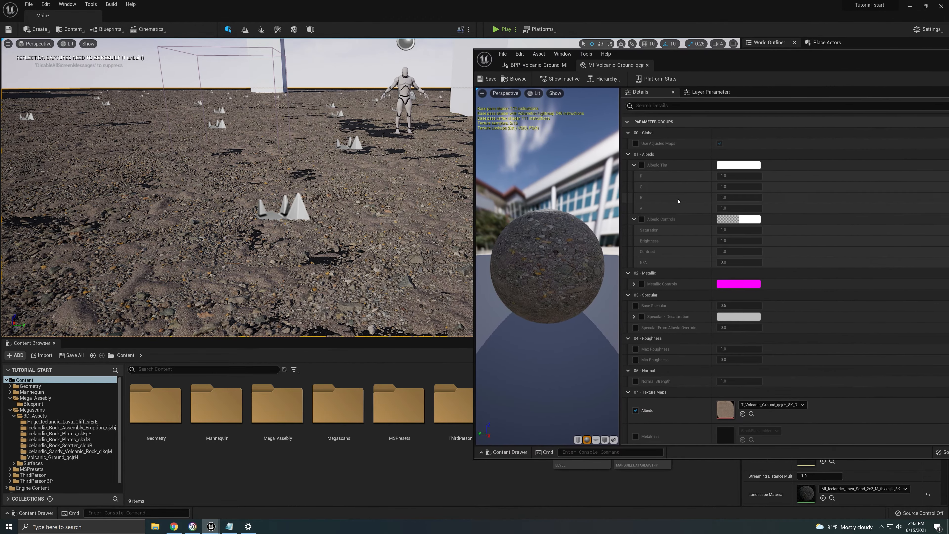
Enable the Albedo Tint override in the volcanic ground material and try a pale blue tint, discarding the colour
left_click(641, 165)
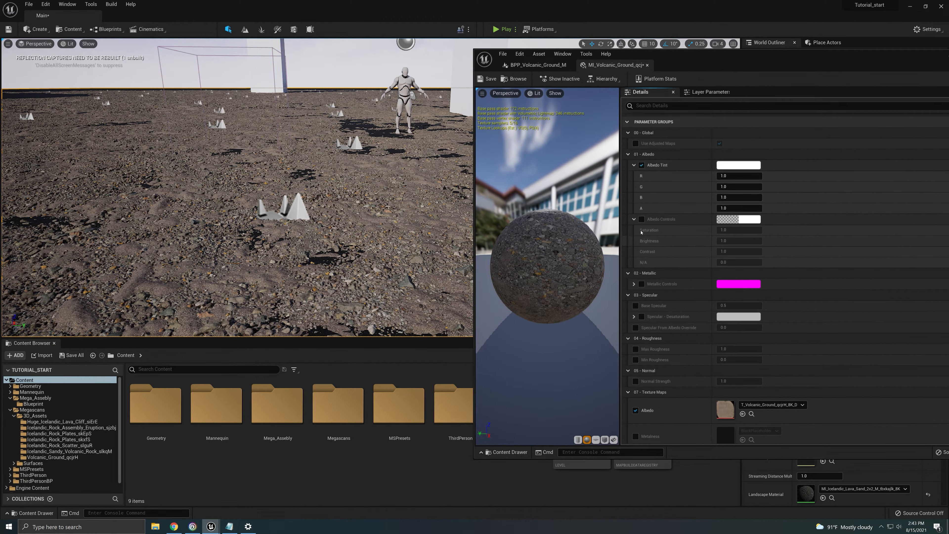
left_click(743, 165)
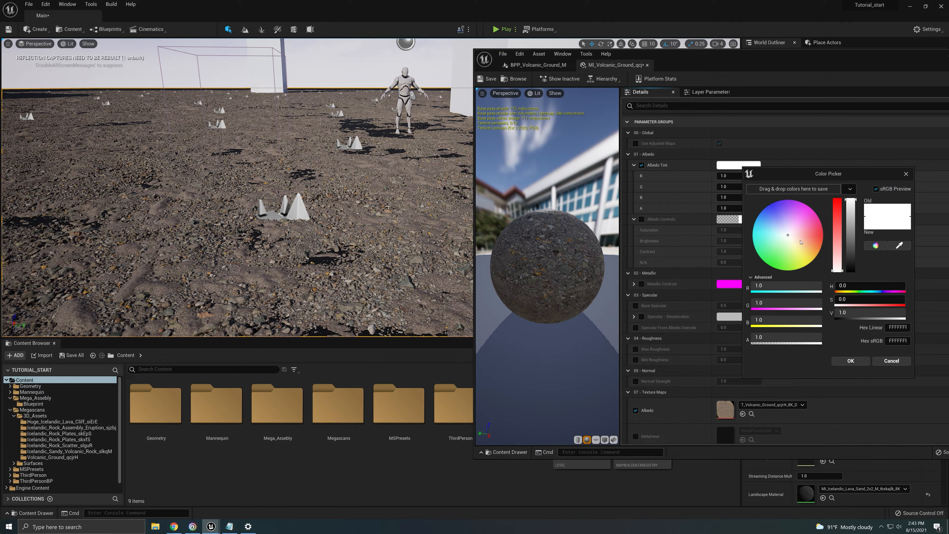
left_click_drag(801, 242, 782, 232)
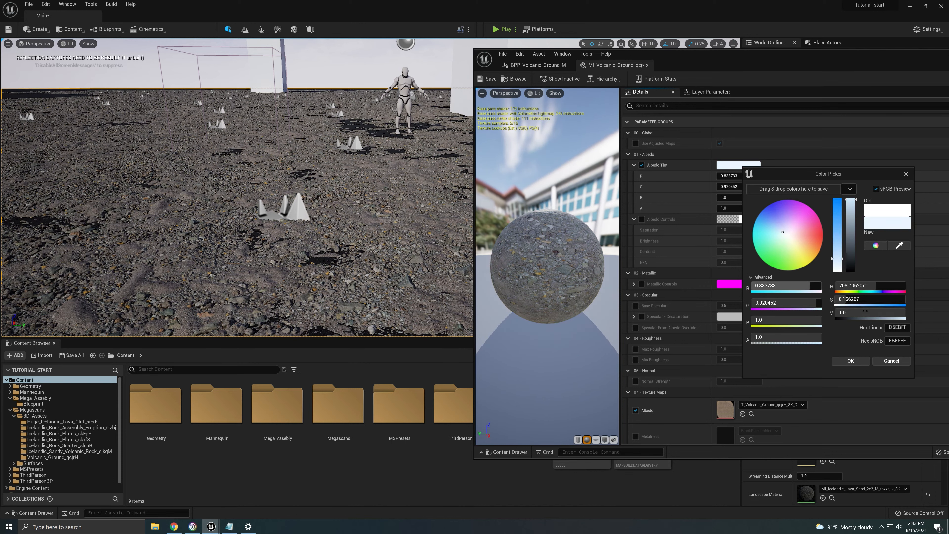
left_click(895, 362)
Enable the Albedo Controls override and try saturation about 4.34, brightness about 3.80 and contrast about 1.27 on the ground material
left_click(642, 219)
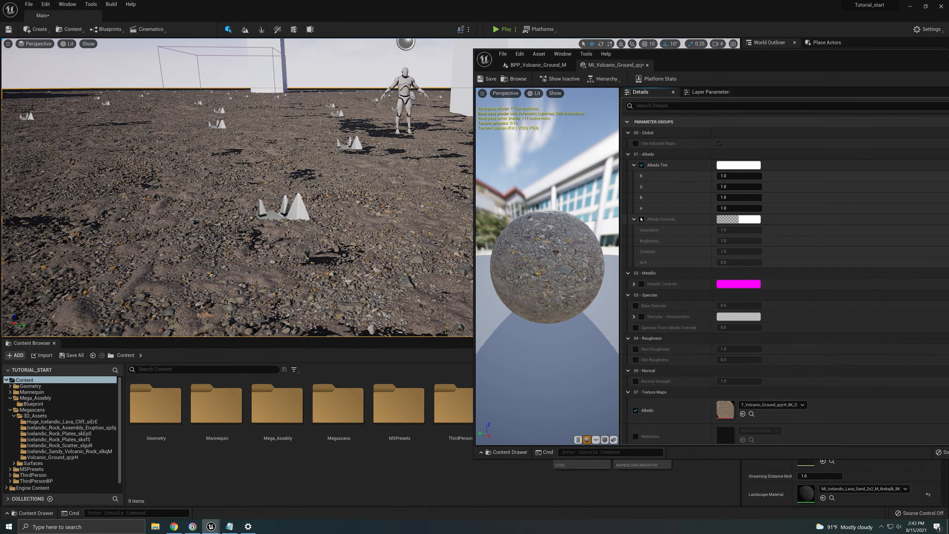
left_click_drag(738, 229, 745, 230)
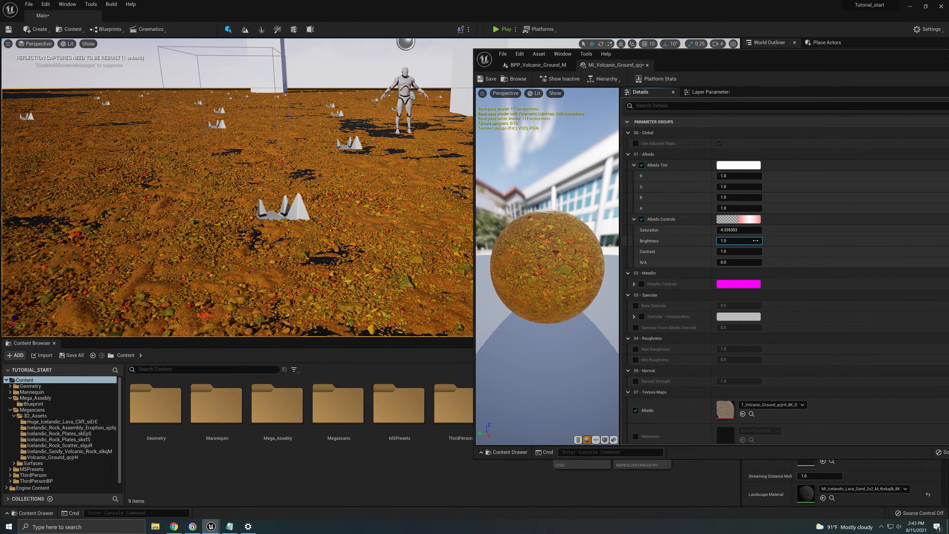
mouse_move(725, 241)
left_mouse_down()
mouse_move(755, 241)
mouse_move(736, 251)
left_mouse_up()
left_click_drag(796, 61, 707, 64)
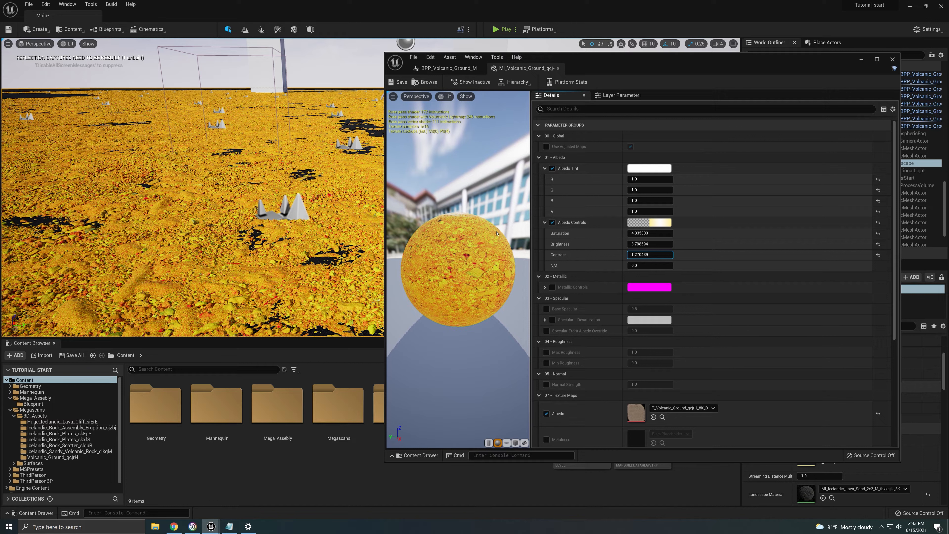
Reset the volcanic ground material's Albedo Controls and Albedo Tint to their default values
left_click(878, 222)
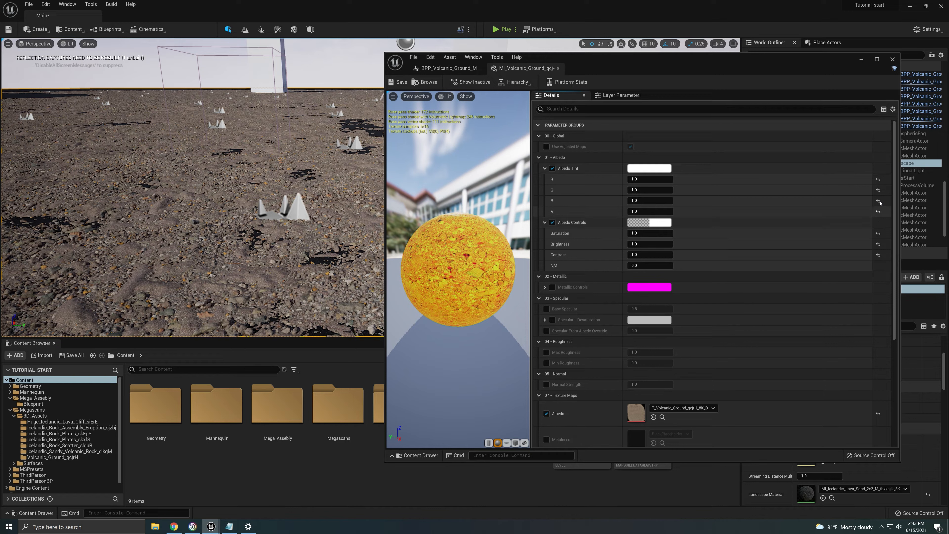
left_click(878, 180)
left_click(878, 191)
left_click(878, 169)
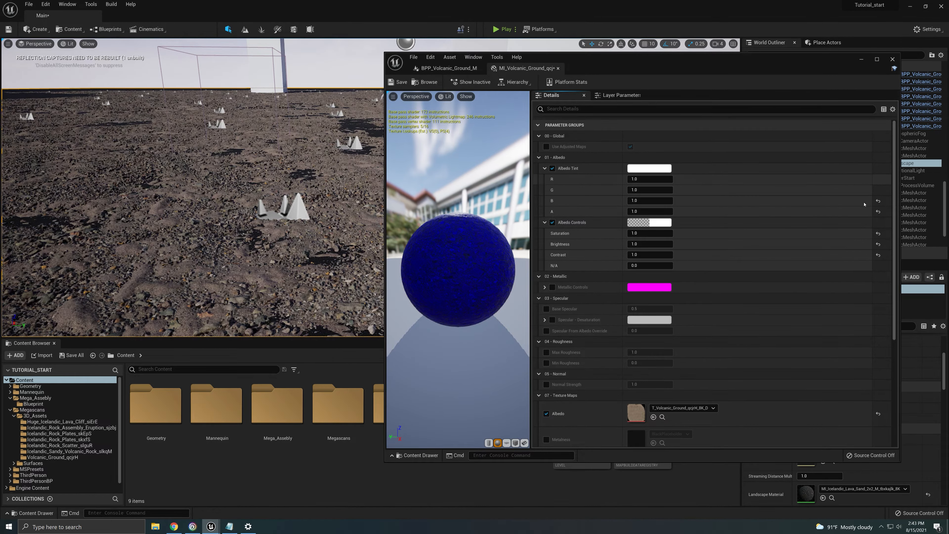
Close the ground material editor and open the landscape's material instance MI_Icelandic_Lava_Sand beside the level view
left_click(893, 59)
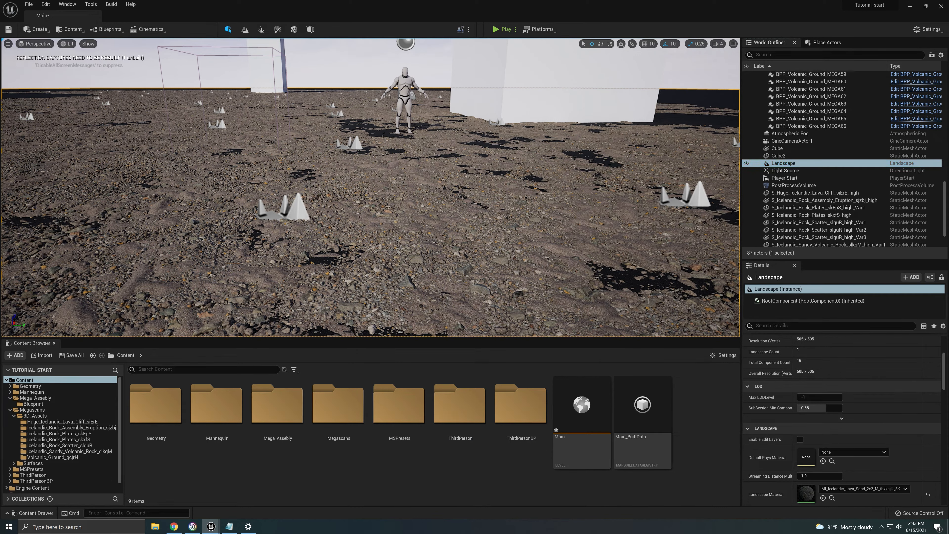
double_click(806, 494)
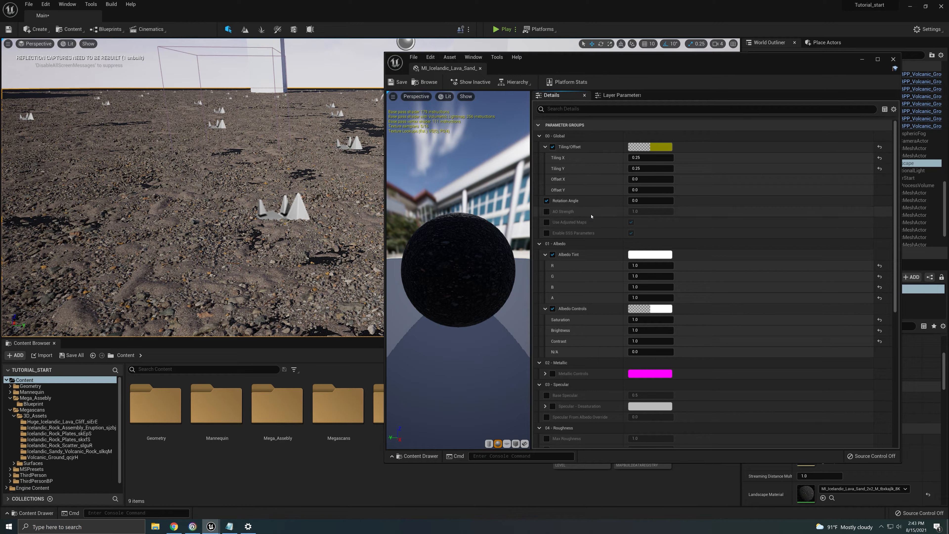
left_click_drag(437, 247, 519, 254)
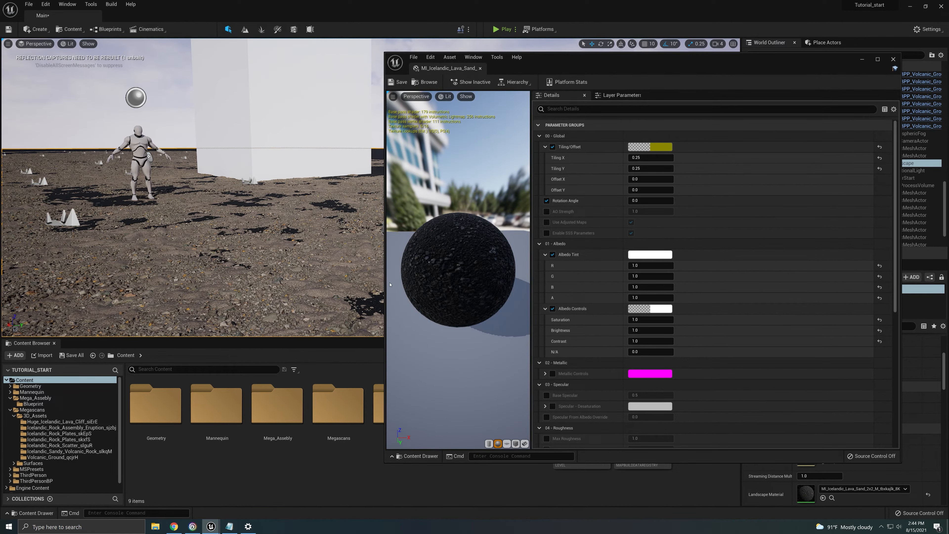
right_click_drag(299, 239, 266, 213)
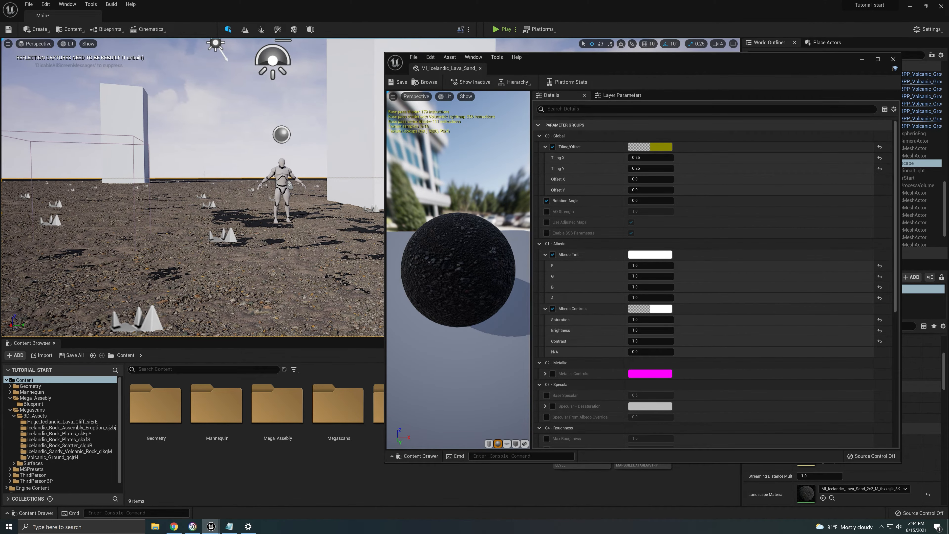
Sample the volcanic ground's brown colour from the level view and apply it as the lava sand material's Albedo Tint
left_click(644, 258)
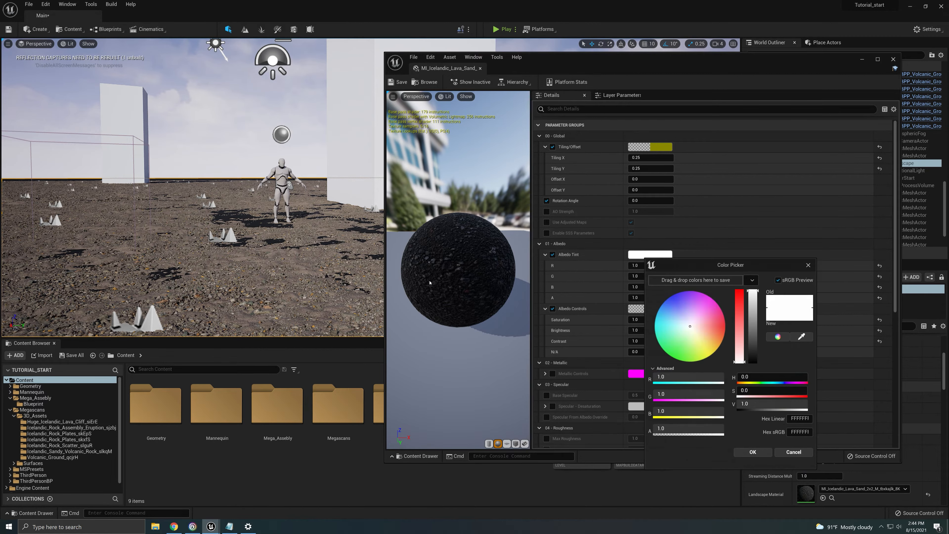
mouse_move(327, 264)
right_mouse_down()
mouse_move(418, 269)
mouse_move(331, 274)
right_mouse_up()
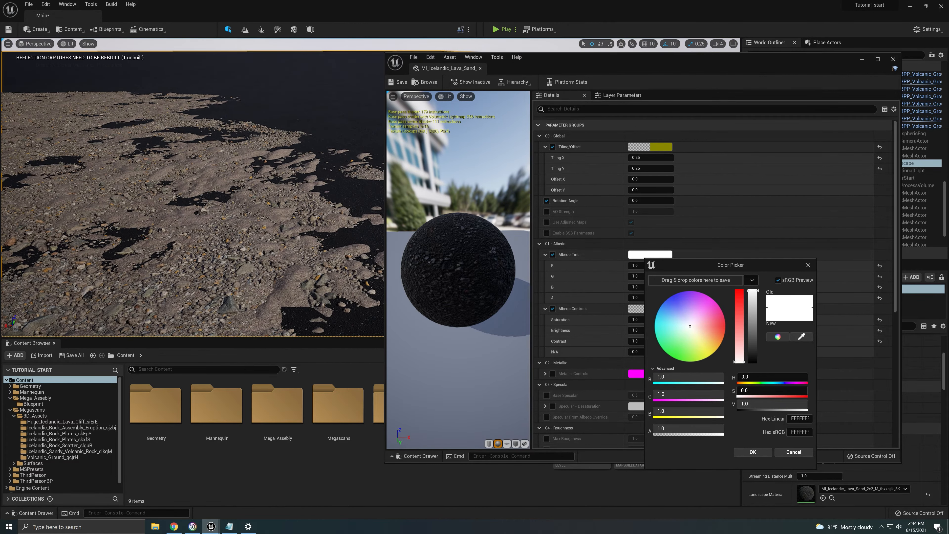
left_click(801, 337)
left_click(306, 306)
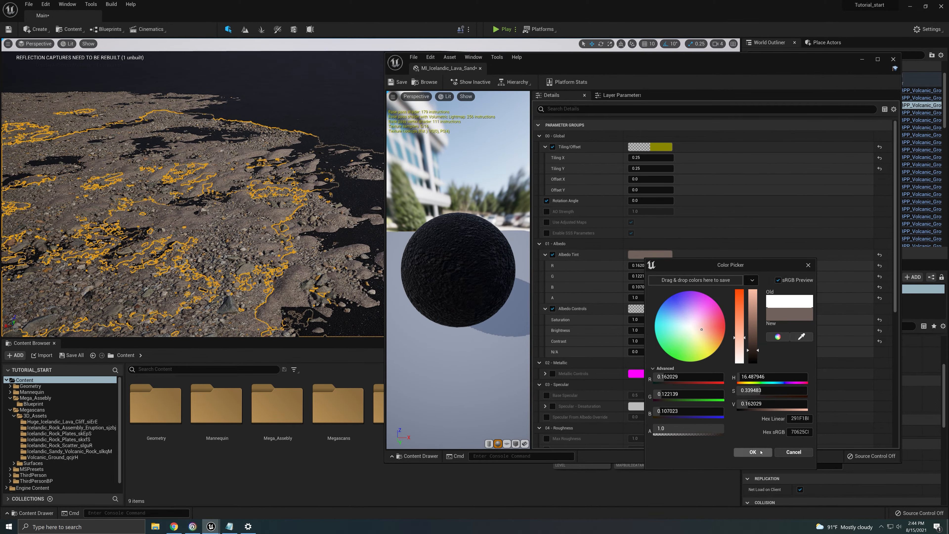
left_click(752, 452)
Try olive and grey Albedo Tint colours for the lava sand, discard them and reset the tint to white
right_click_drag(348, 187, 349, 210)
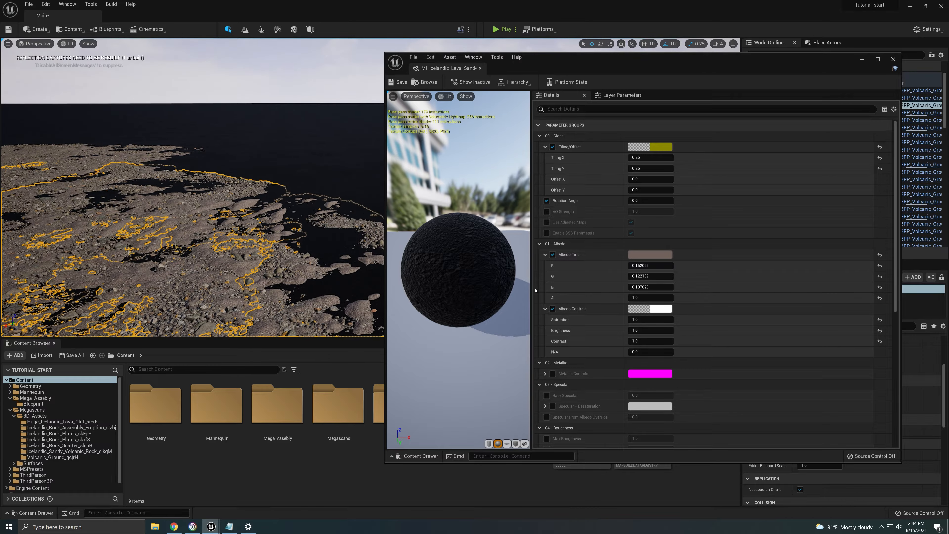
left_click(650, 254)
left_click(694, 340)
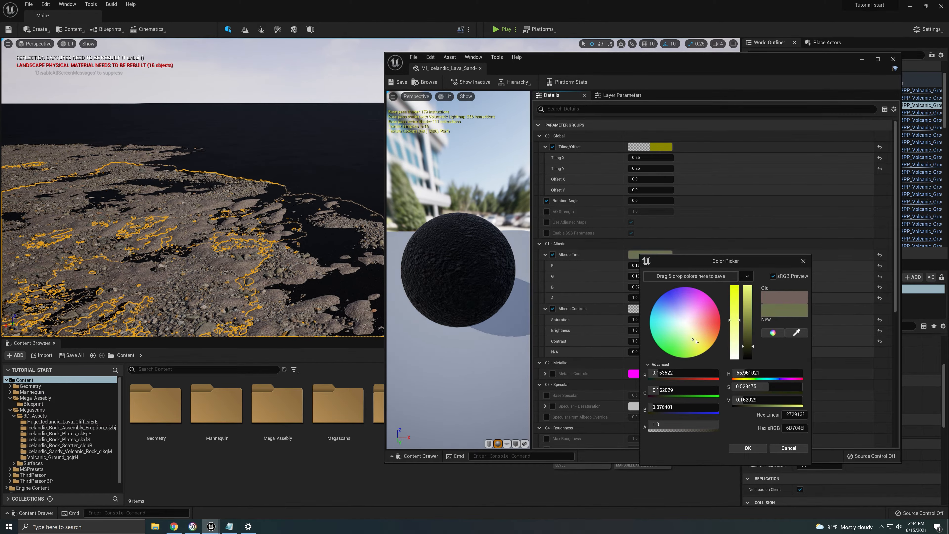
left_click_drag(696, 340, 687, 321)
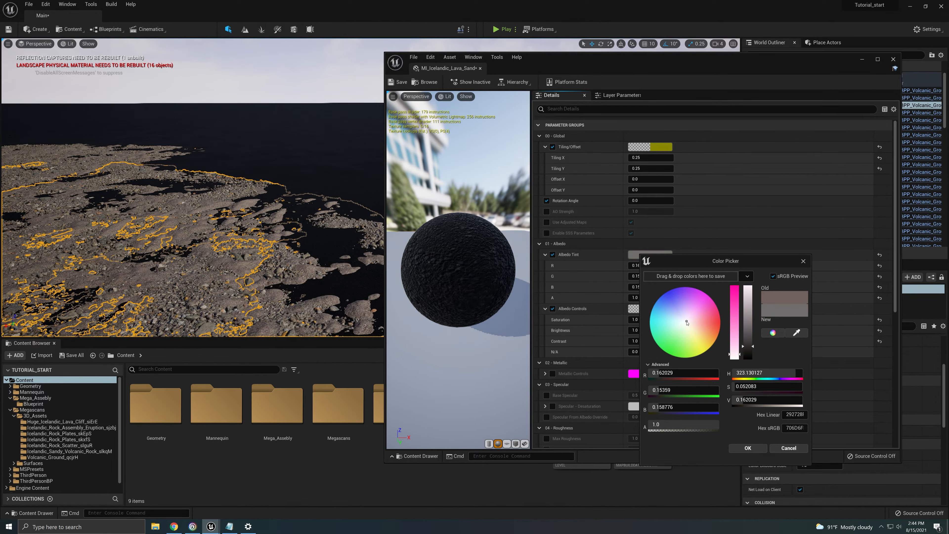
left_click(800, 450)
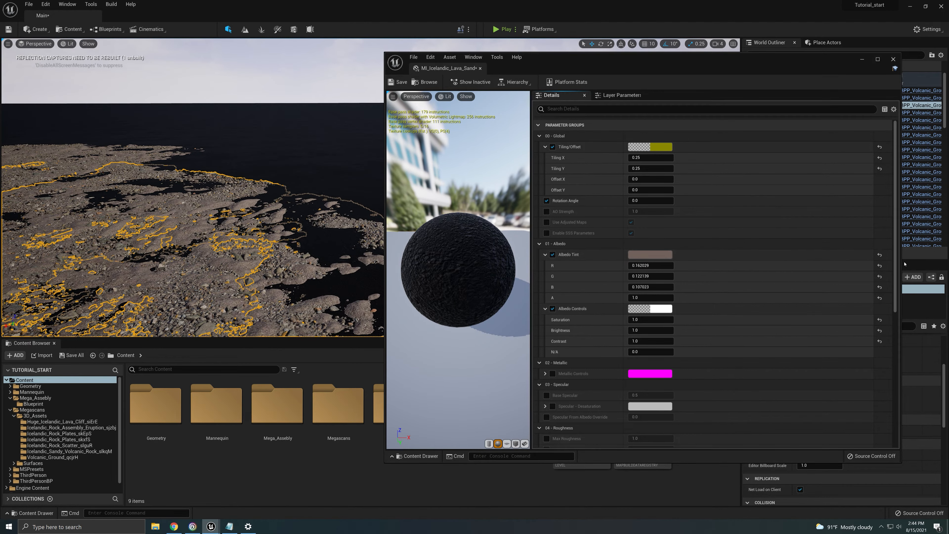
left_click(879, 255)
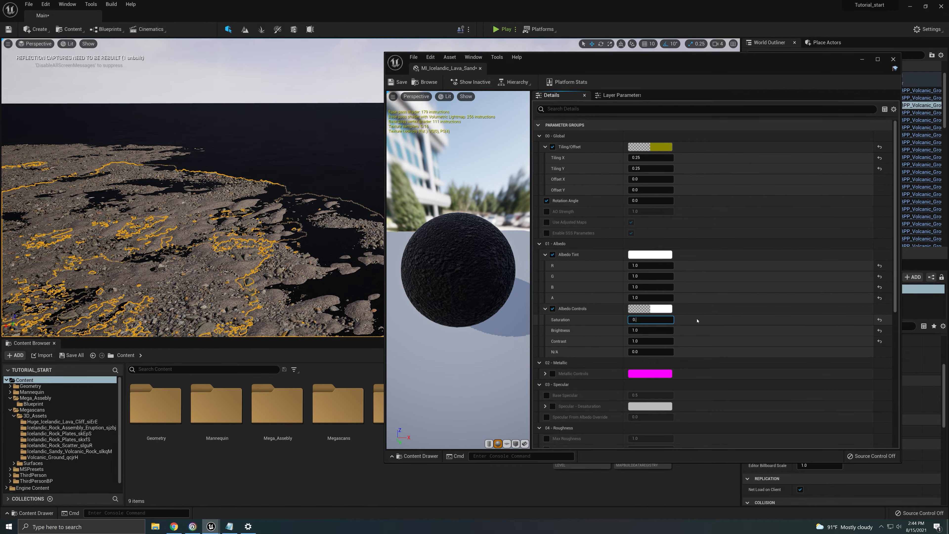
Set the lava sand material's albedo saturation to 0.8 and raise its brightness to about 4.96
type("8")
key("Return")
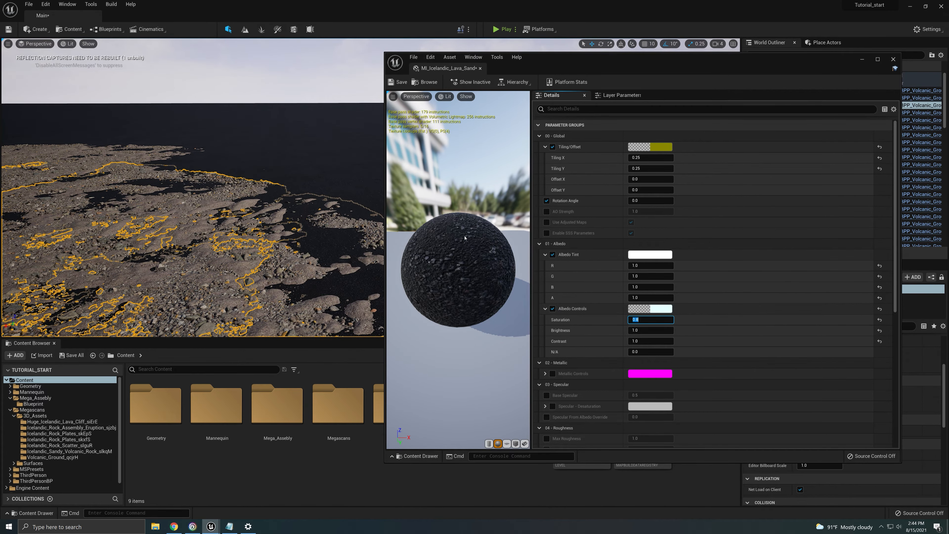
mouse_move(643, 331)
left_mouse_down()
mouse_move(667, 331)
mouse_move(639, 331)
mouse_move(651, 331)
left_mouse_up()
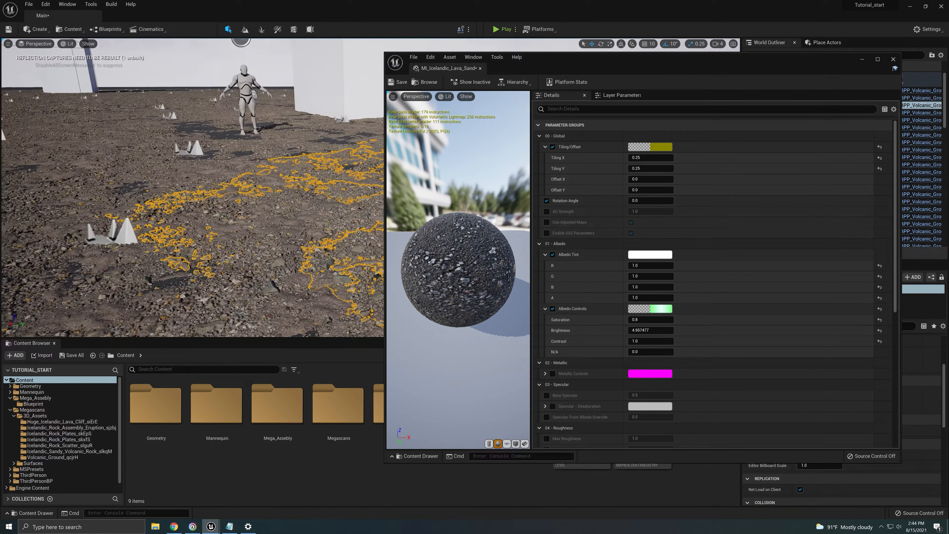
Try albedo contrasts of about 1.23 and 1.07 on the lava sand against the ground pieces, and settle on 0.8
right_click_drag(224, 187, 299, 187)
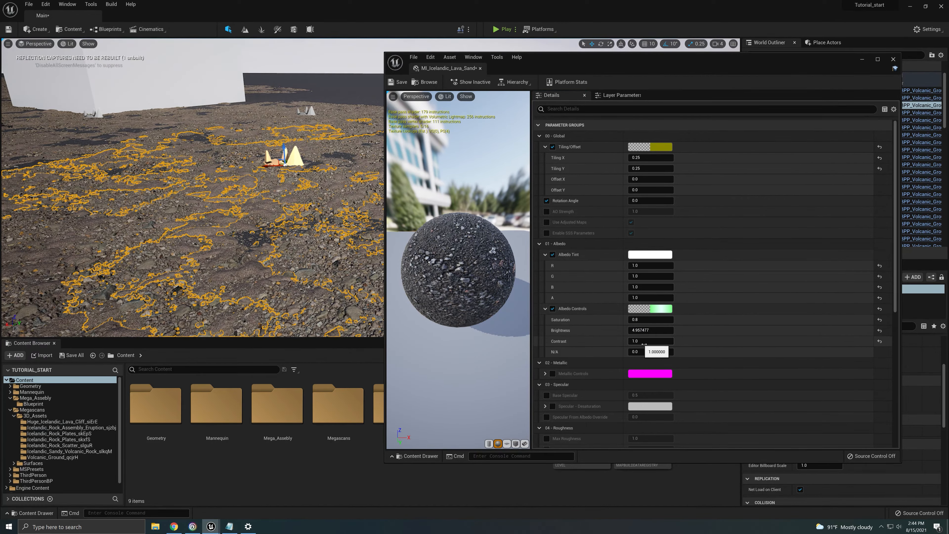
left_click_drag(648, 342, 659, 342)
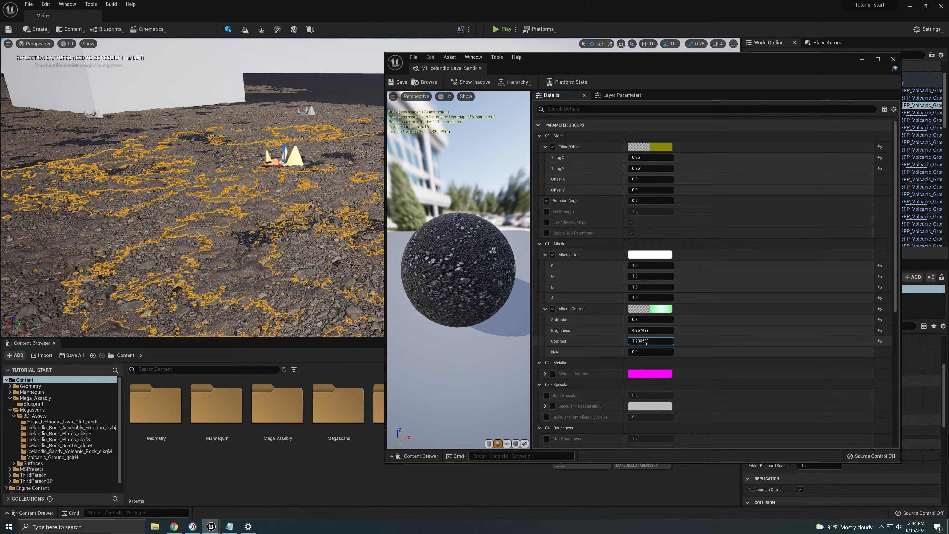
right_click_drag(328, 291, 369, 273)
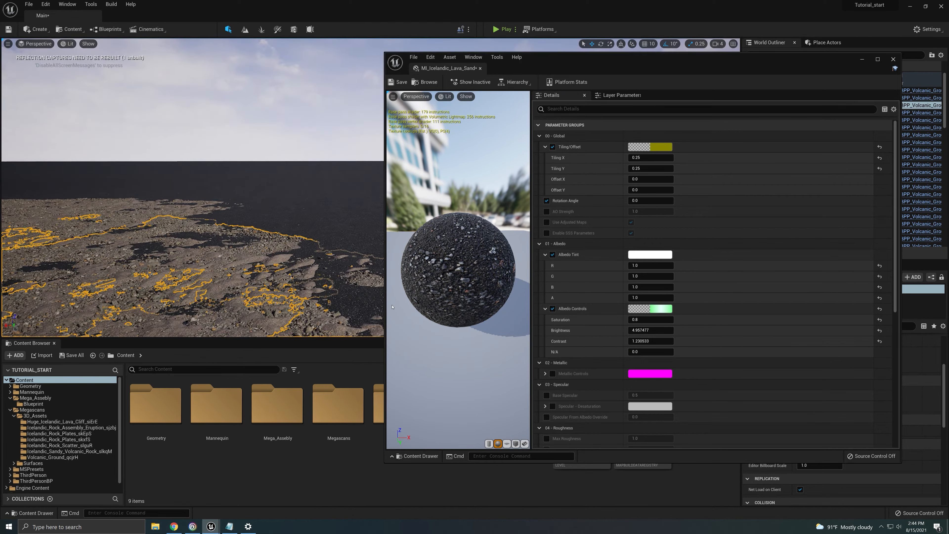
left_click_drag(651, 345, 650, 345)
left_click(652, 346)
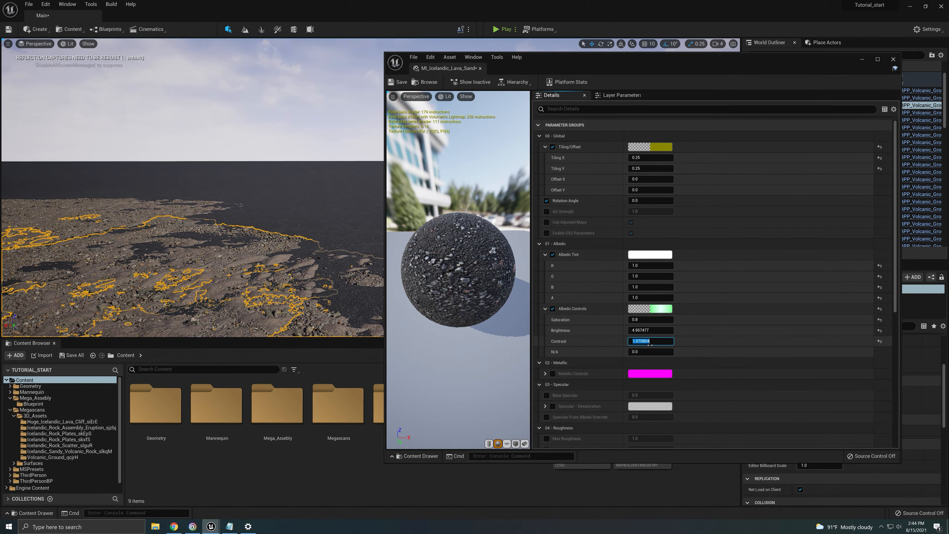
type("0.8")
key("Return")
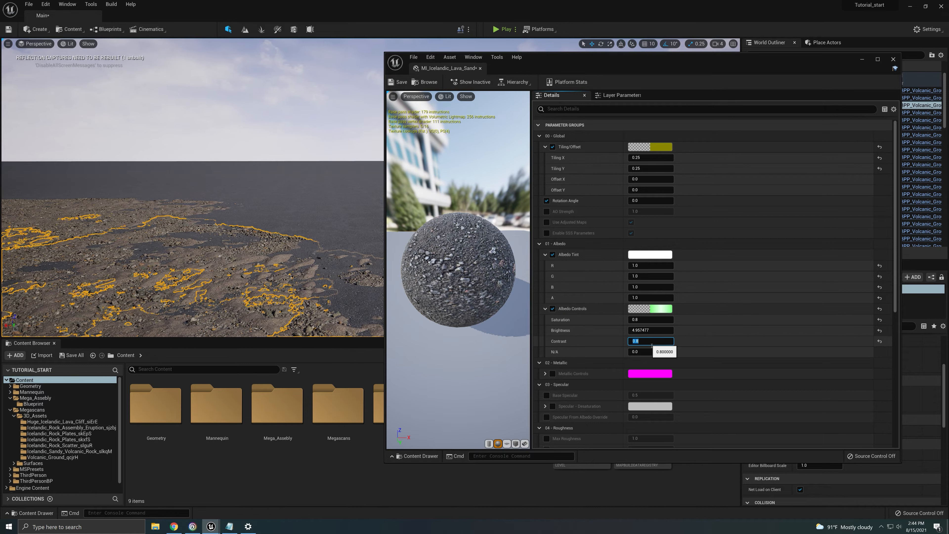
Set the lava sand material's albedo brightness to 4
right_click_drag(318, 288, 261, 295)
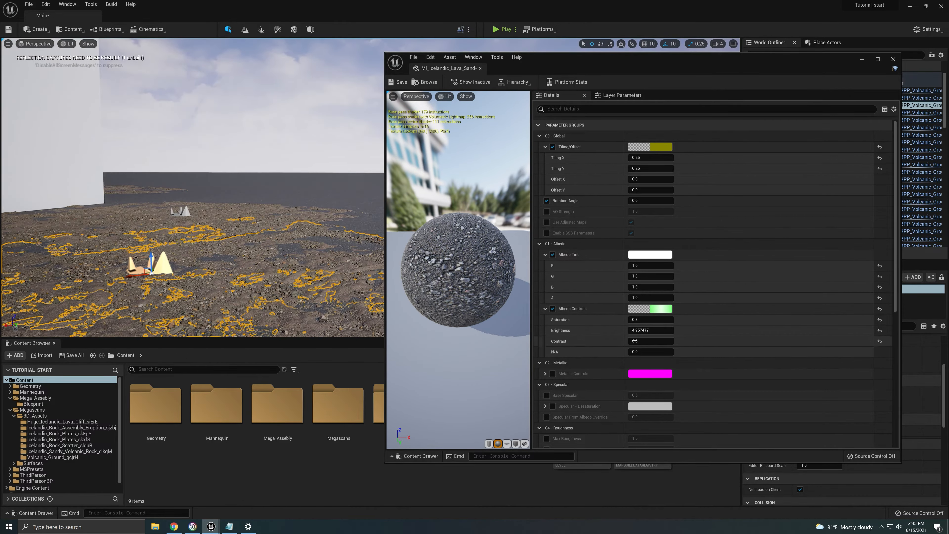
left_click(652, 330)
type("4")
key("Return")
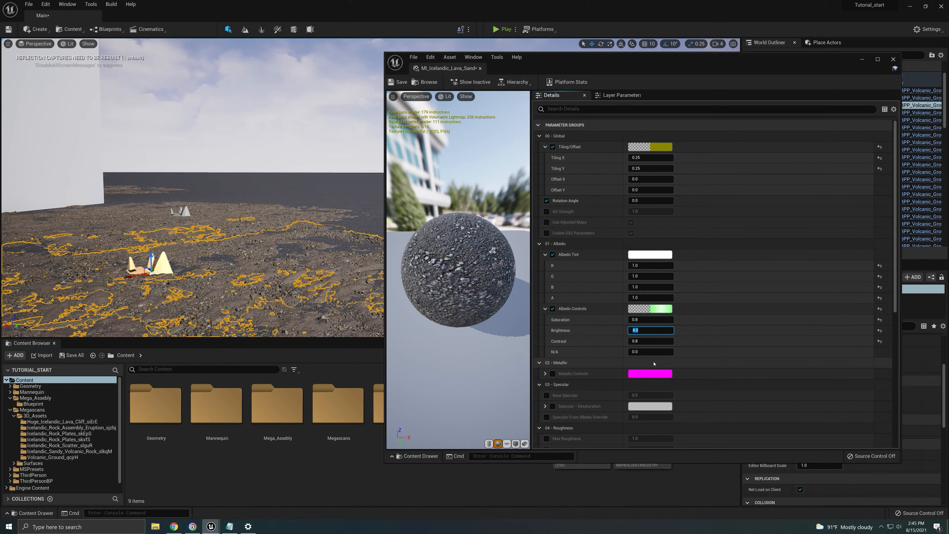
Tint the lava sand's albedo a light peach with R 1.0, G 0.736676 and B 0.536458
left_click(637, 254)
left_click_drag(690, 323, 698, 331)
left_click(745, 448)
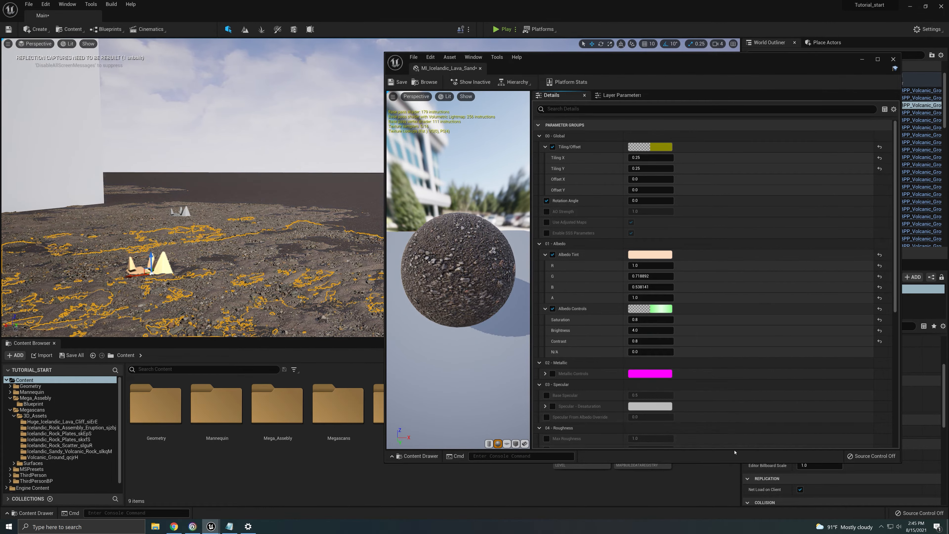
right_click_drag(318, 270, 304, 231)
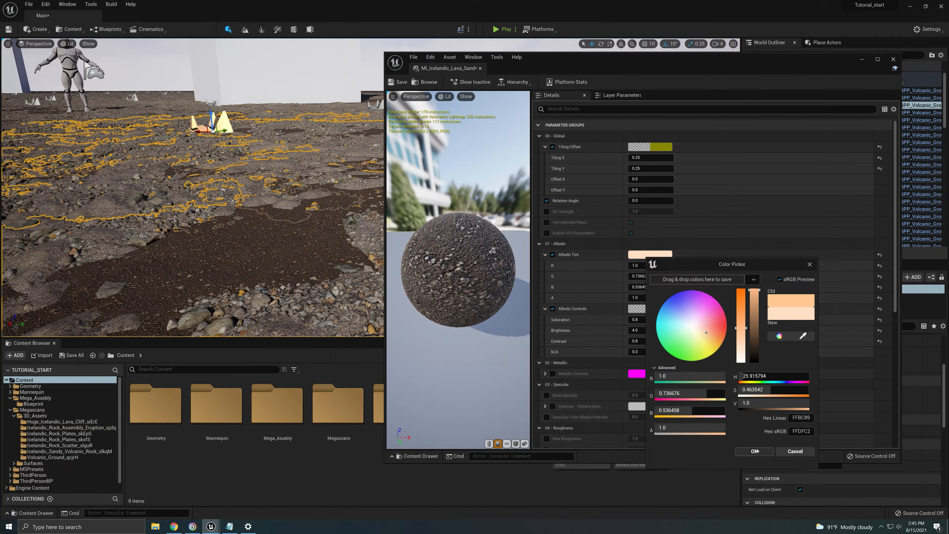
left_click(747, 449)
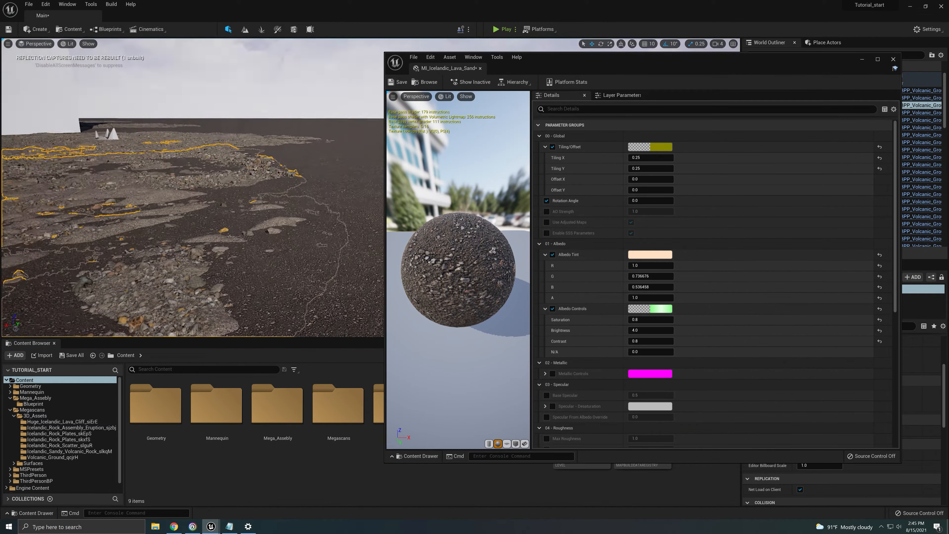
Check the tinted sand against the ground pieces and raise its albedo brightness to about 11.71
right_click_drag(315, 272, 317, 281)
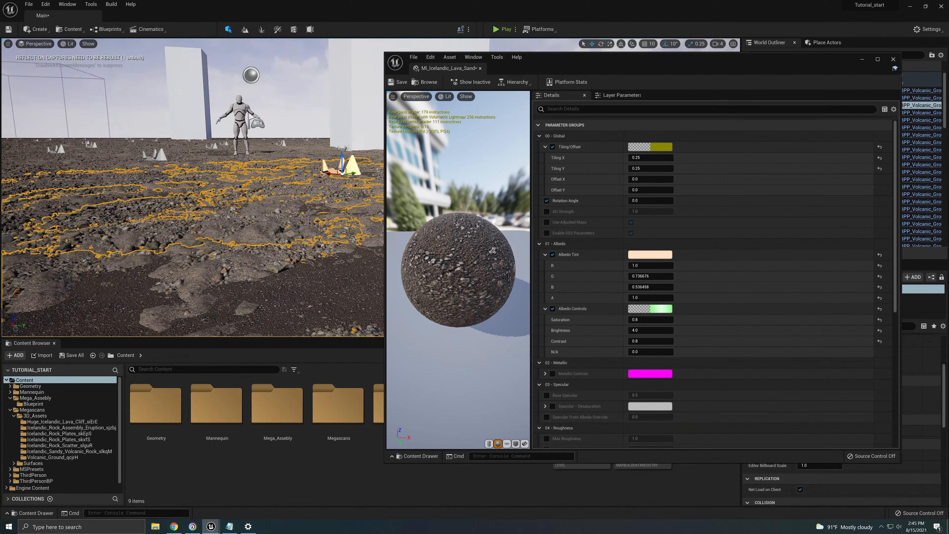
right_click_drag(256, 242, 257, 250)
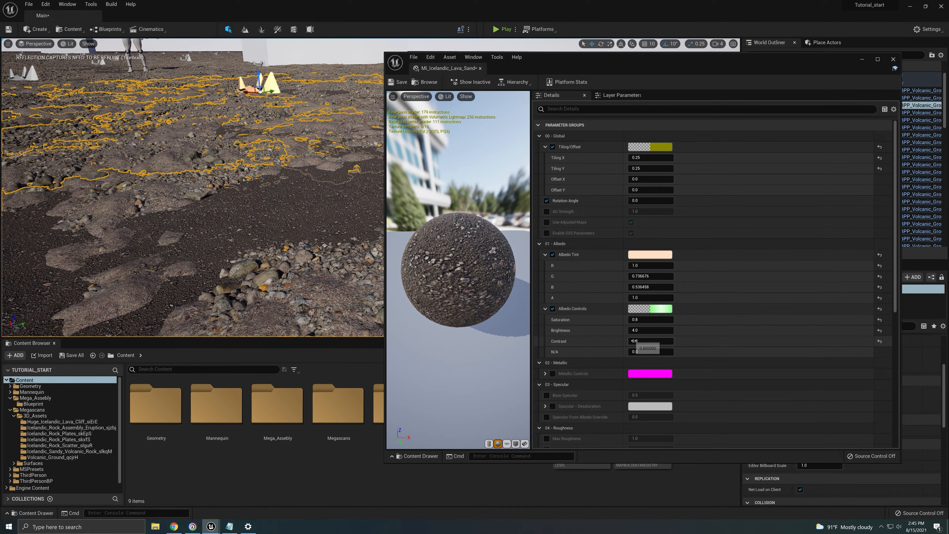
left_click_drag(650, 330, 659, 330)
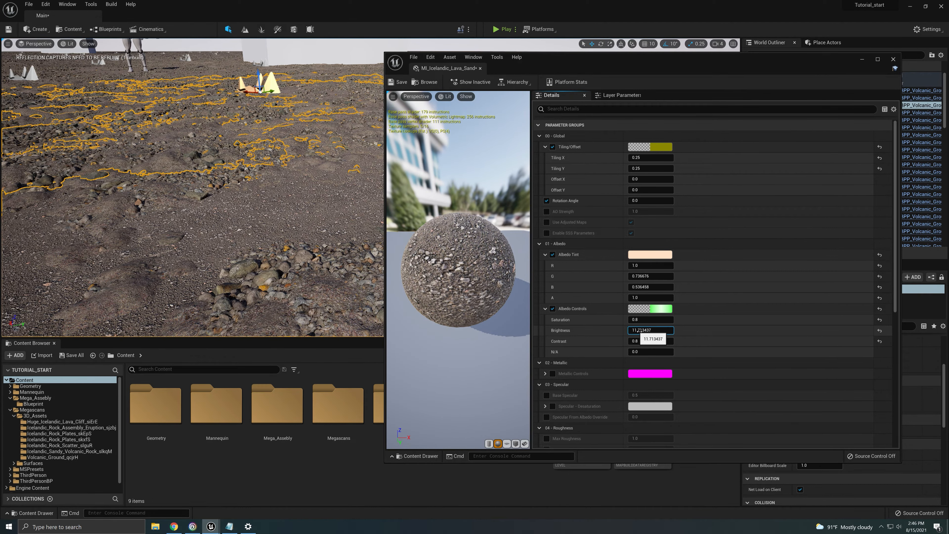
Examine how the tinted lava sand blends with the volcanic ground pieces from several angles around the mannequin
right_click_drag(262, 210, 116, 196)
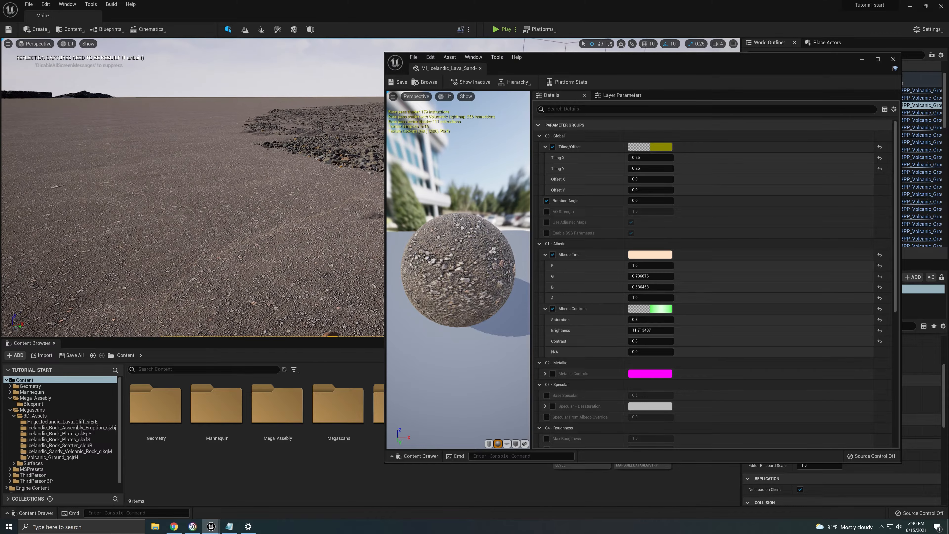
key("f")
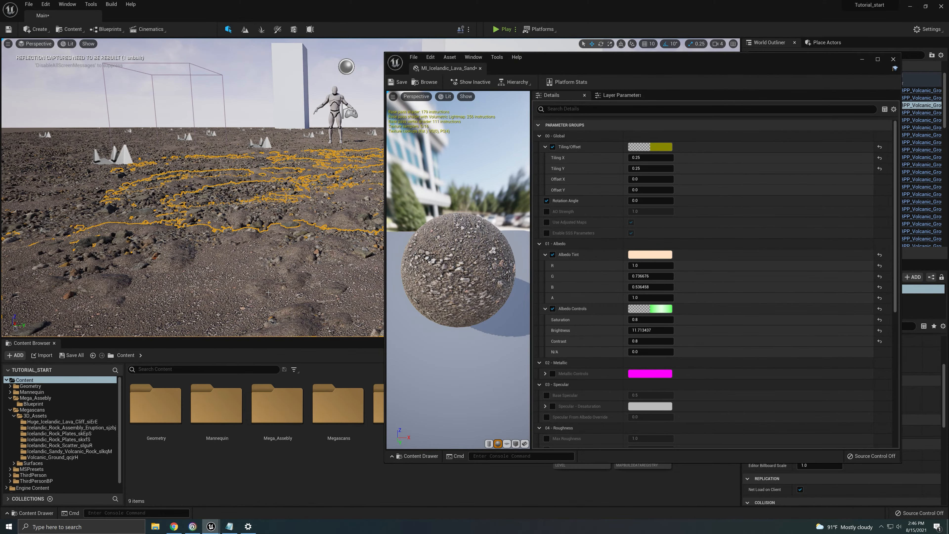
key("Escape")
right_click_drag(234, 232, 361, 228)
right_click_drag(225, 187, 200, 202)
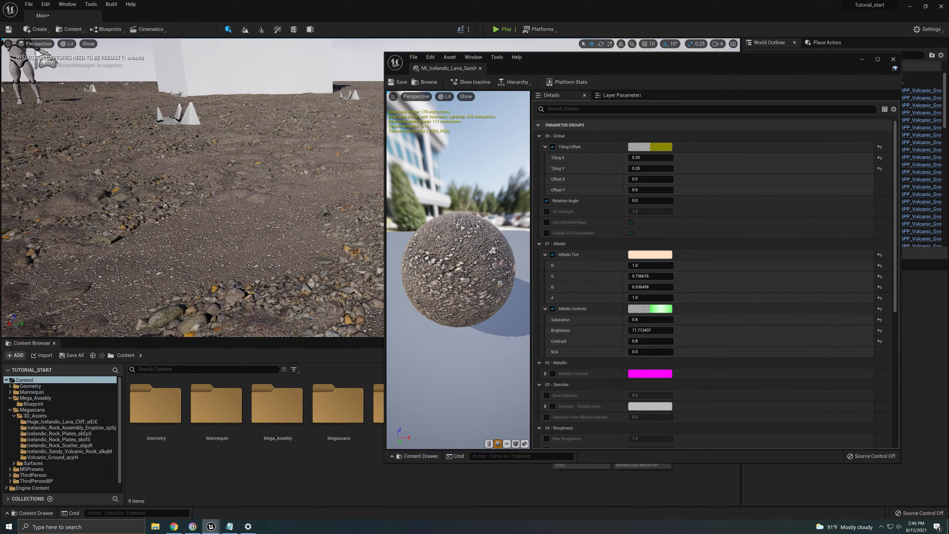
right_click_drag(262, 217, 241, 221)
right_click_drag(209, 249, 187, 217)
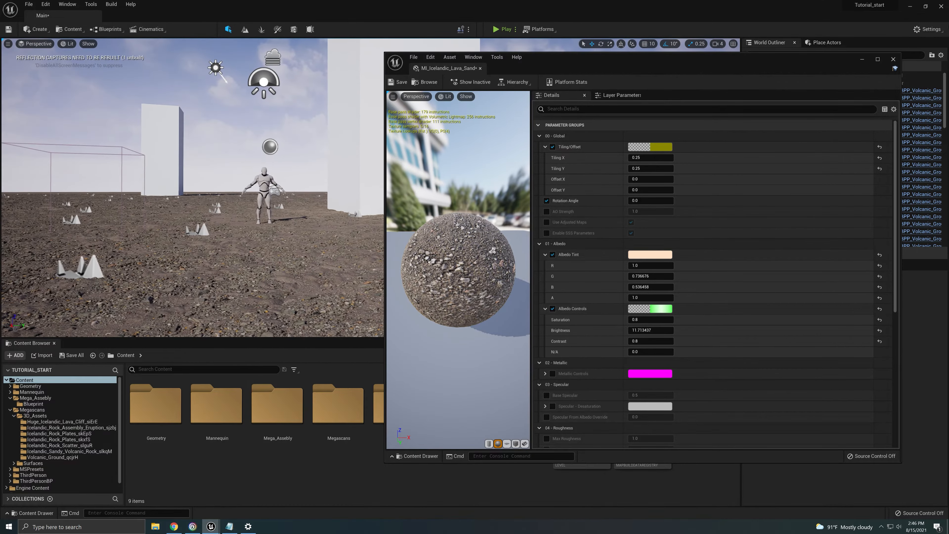
Close the lava sand material and check the ground through CineCameraActor1, returning to the free perspective view
left_click(893, 59)
left_click(36, 43)
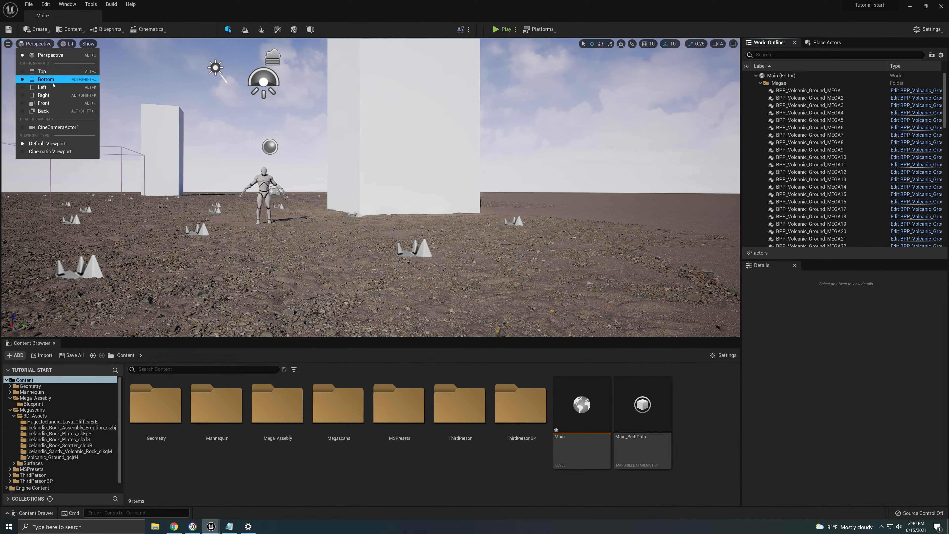
left_click(73, 127)
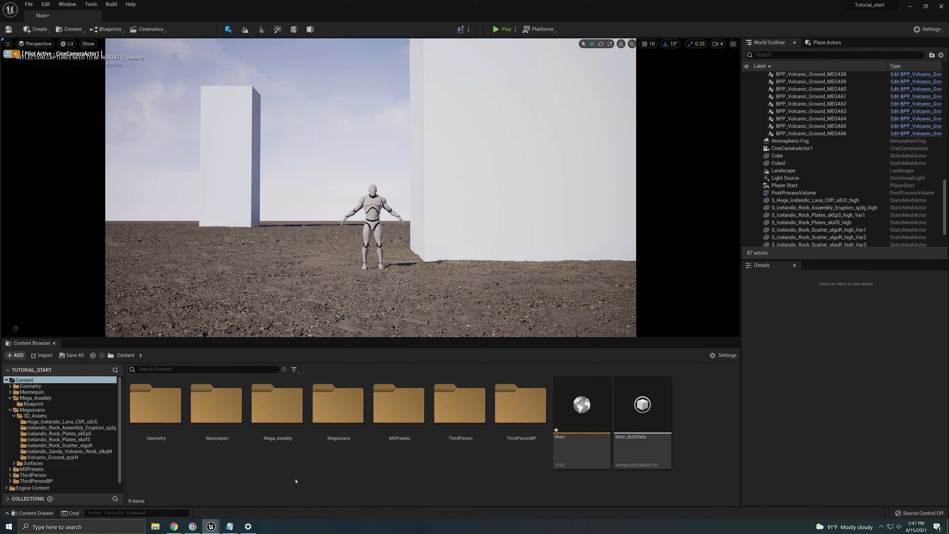
left_click(8, 54)
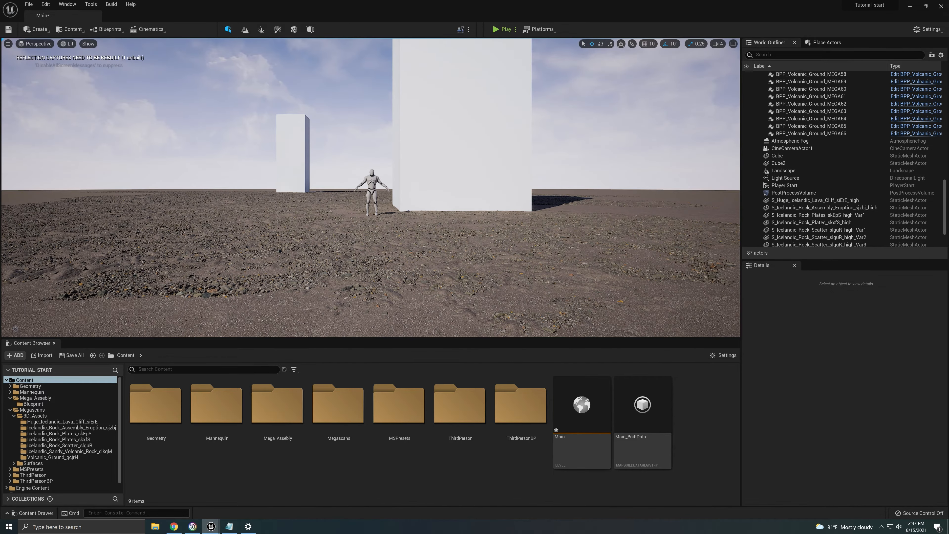
Examine the Icelandic sandy rock, rock scatter and rock plate meshes set aside on the empty part of the landscape
right_click_drag(469, 276, 374, 298)
key("w")
left_click(377, 232)
right_click_drag(377, 232, 458, 214)
left_click(289, 258)
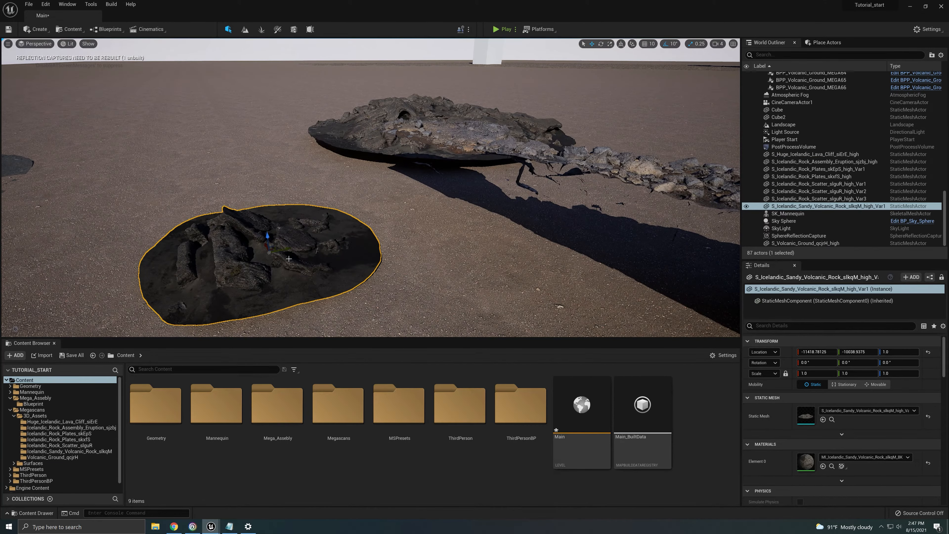
right_click_drag(317, 251, 274, 254)
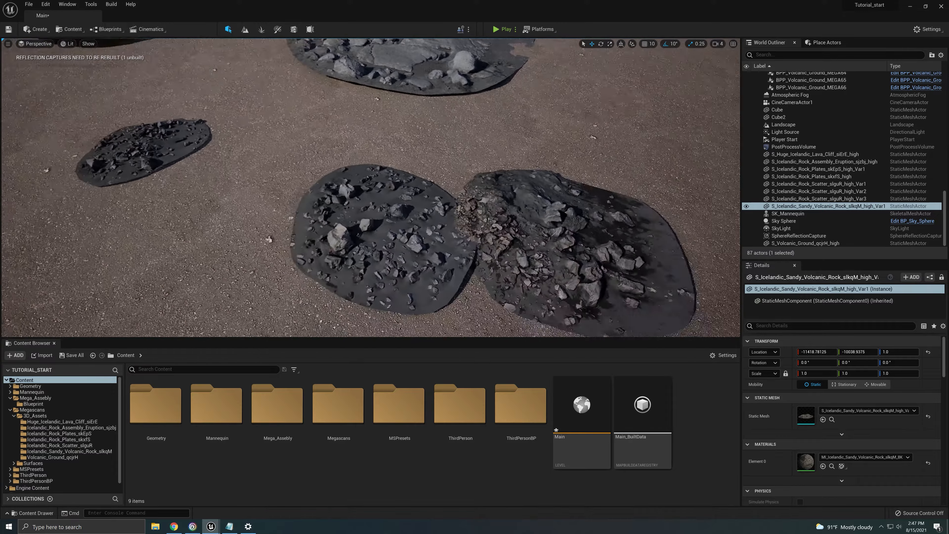
left_click(441, 211)
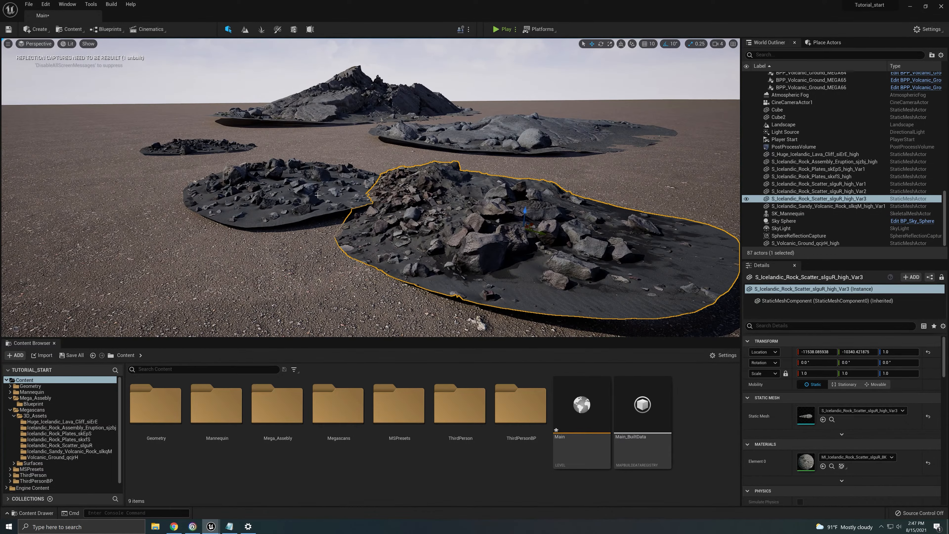
right_click_drag(464, 220, 561, 206)
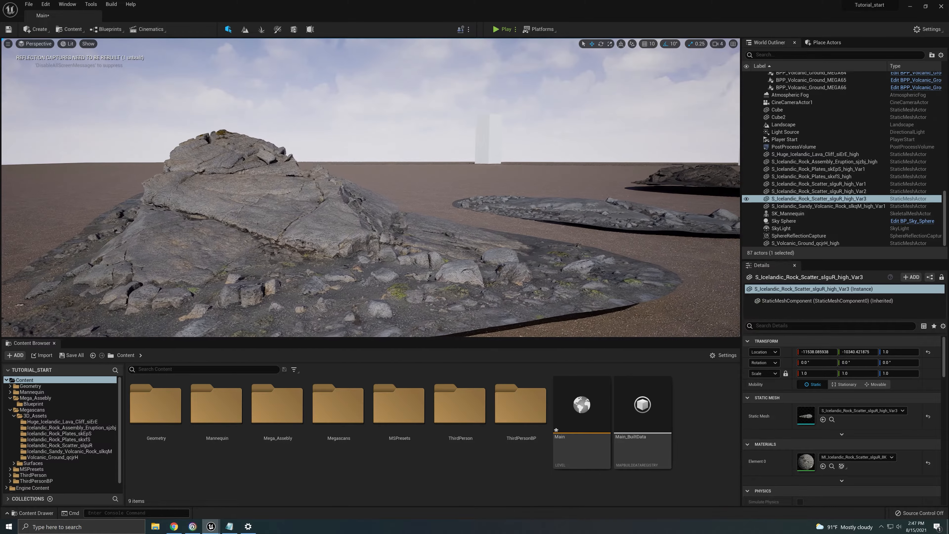
right_click_drag(397, 294, 448, 282)
left_click(406, 242)
right_click_drag(405, 242, 430, 320)
Duplicate the skxfS rock plates, skEpS rock plates and rock scatter Var3 together, placing the copies closer to the volcanic ground
left_click(411, 149)
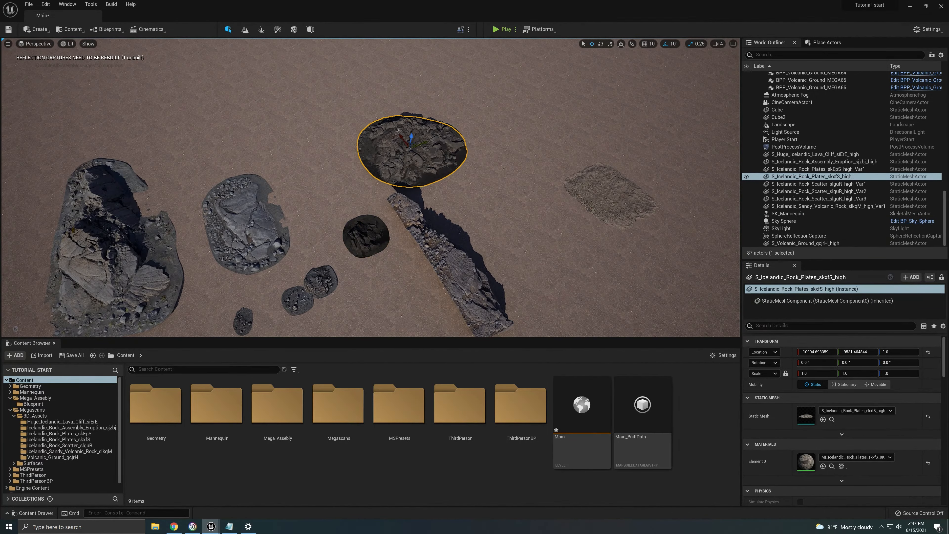
left_click(272, 227, "ctrl")
left_click(323, 284, "ctrl")
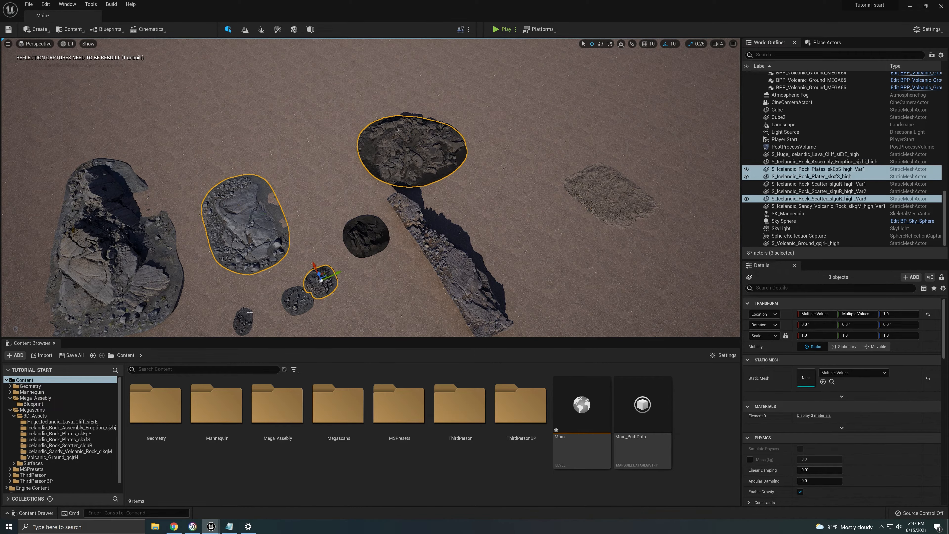
right_click_drag(131, 259, 232, 202)
right_click_drag(389, 147, 414, 208)
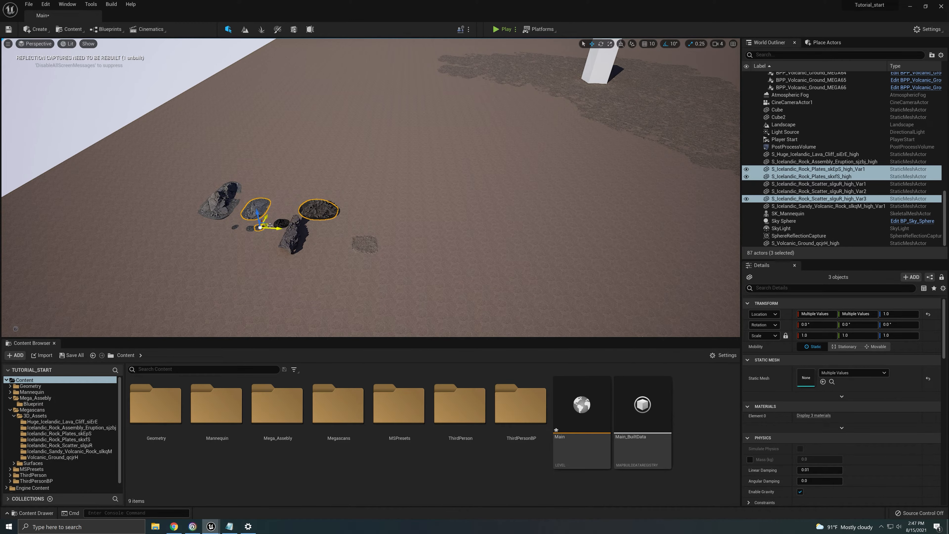
left_click_drag(270, 225, 289, 216, "alt")
Move the duplicated skxfS rock plates onto the volcanic ground beside the mannequin, at about X -8829, Y 149
right_click_drag(682, 217, 734, 195)
key("w")
key("w")
mouse_move(532, 212)
right_mouse_down()
mouse_move(518, 209)
mouse_move(531, 212)
right_mouse_up()
left_click(469, 227)
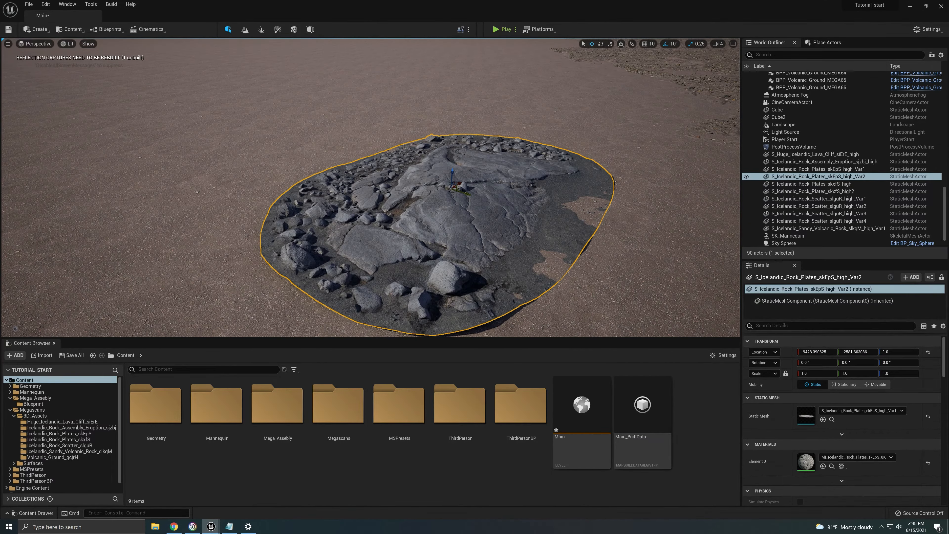
key("s")
right_click_drag(469, 226, 565, 230)
left_click(469, 226)
key("f")
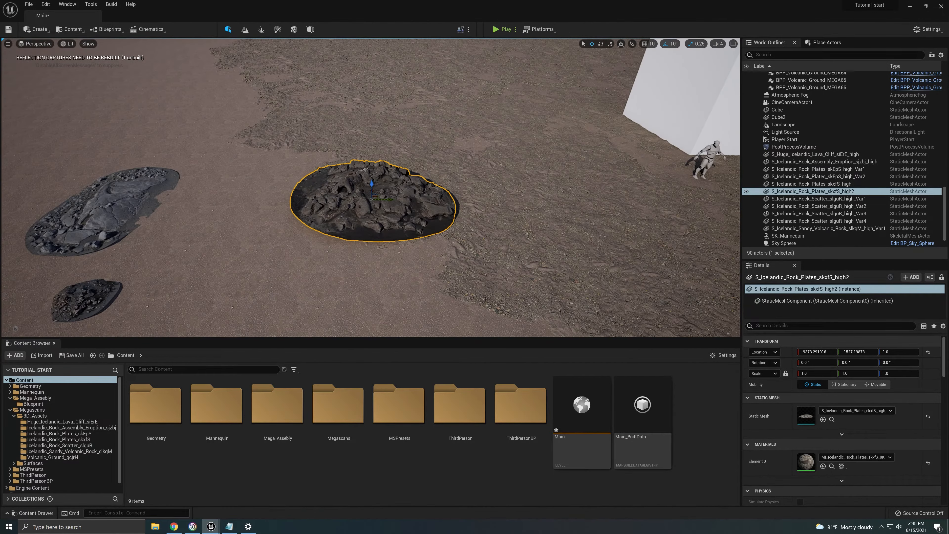
right_click_drag(638, 157, 675, 159)
key("s")
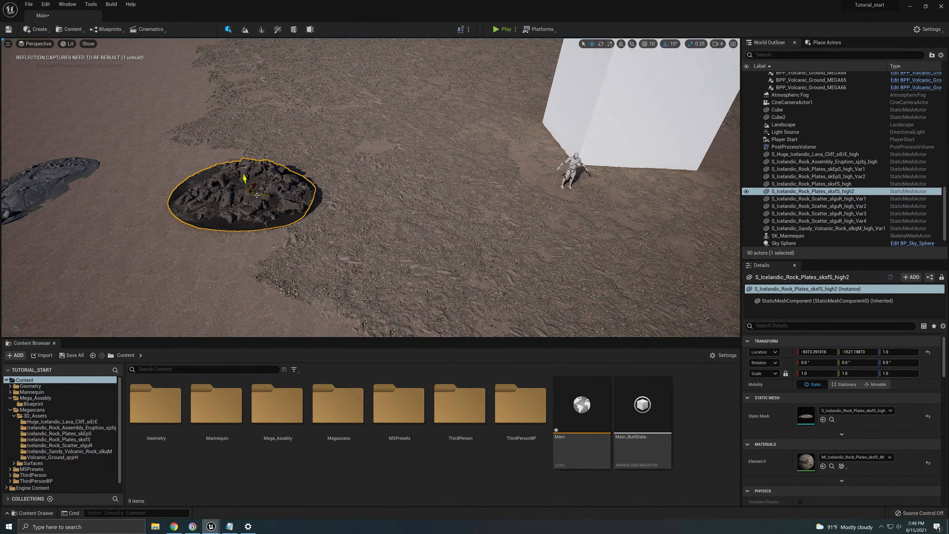
left_click_drag(256, 188, 586, 145)
Sink the duplicated skxfS rock plates into the ground to about Z -24.8 and shift them clear of the mannequin to about Y -329
right_click_drag(586, 146, 663, 119)
key("w")
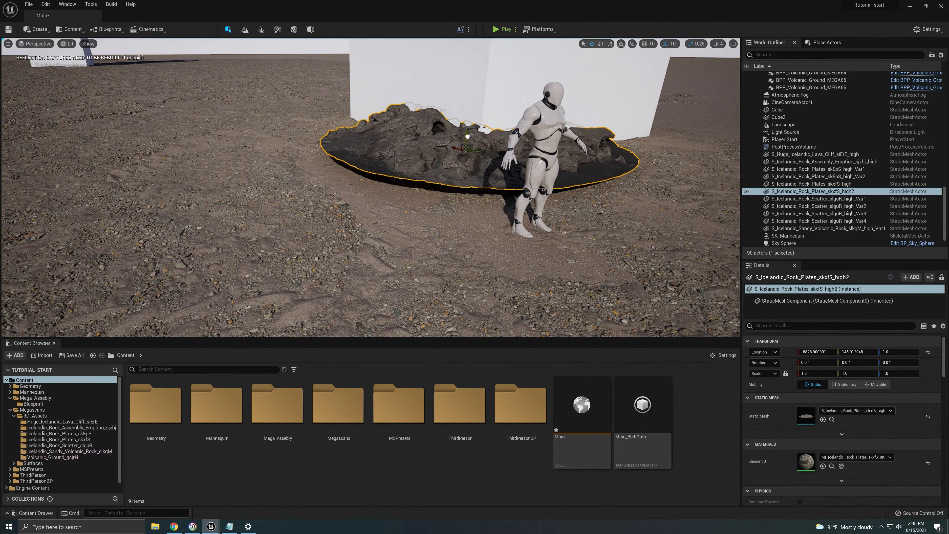
left_click_drag(467, 137, 468, 152)
right_click_drag(468, 152, 429, 160)
key("d")
left_click_drag(473, 157, 239, 190)
mouse_move(326, 181)
right_mouse_down()
mouse_move(320, 168)
mouse_move(310, 176)
mouse_move(325, 182)
right_mouse_up()
key("a")
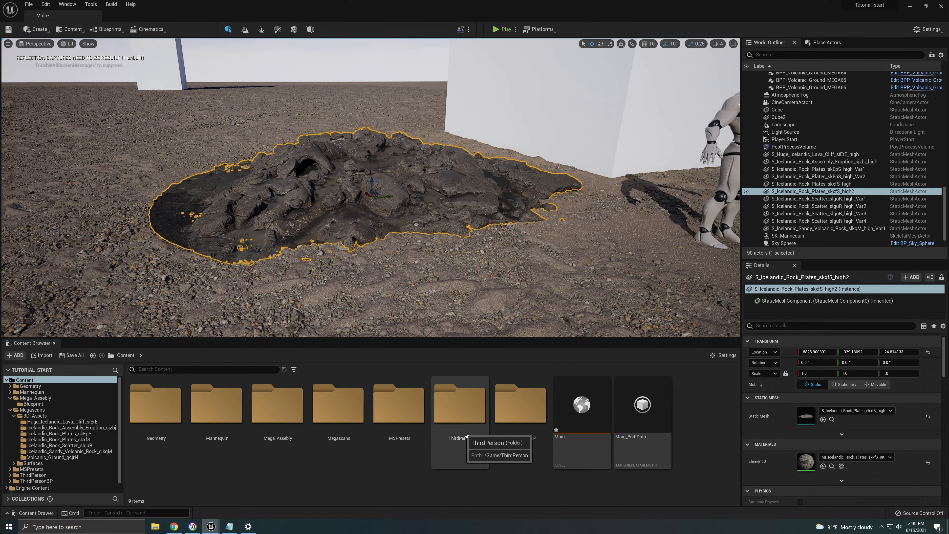
Enable the albedo tint and controls on the skxfS rock plates material, and tint it R 1.0, G 0.83752, B 0.585406
double_click(808, 460)
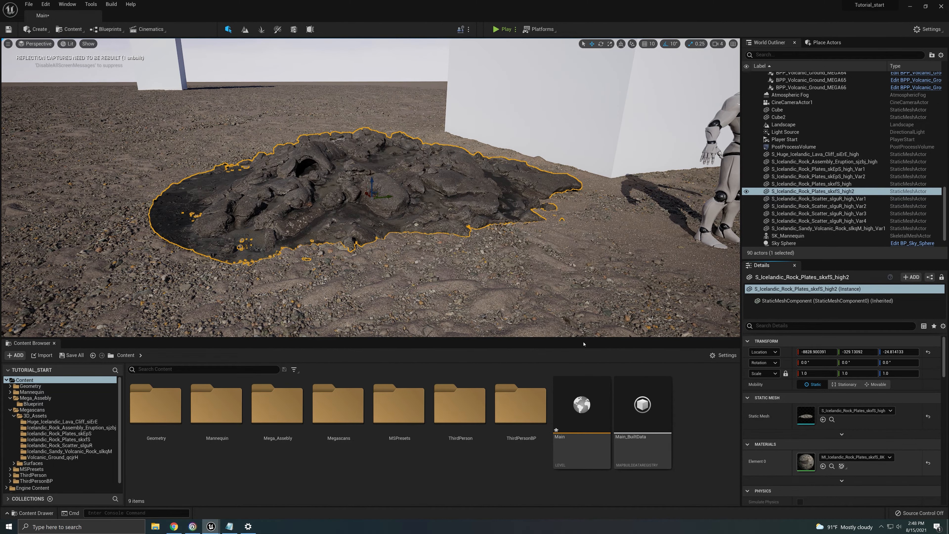
left_click_drag(654, 60, 714, 76)
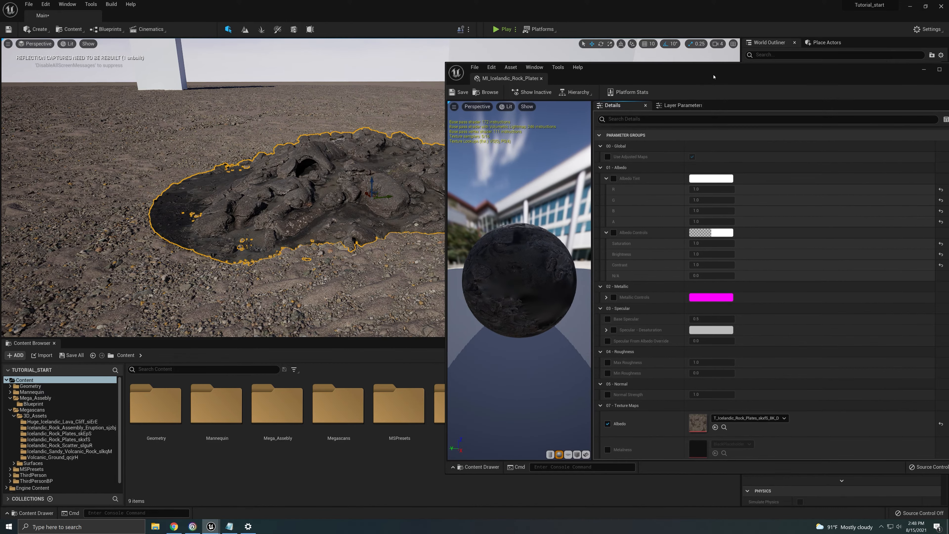
left_click(614, 232)
left_click(613, 179)
left_click(711, 179)
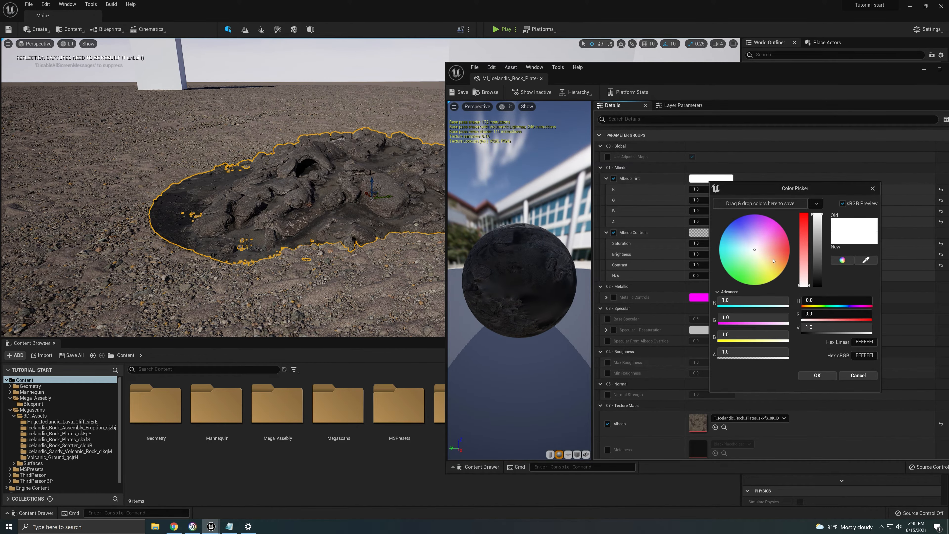
left_click_drag(755, 249, 766, 258)
left_click(815, 377)
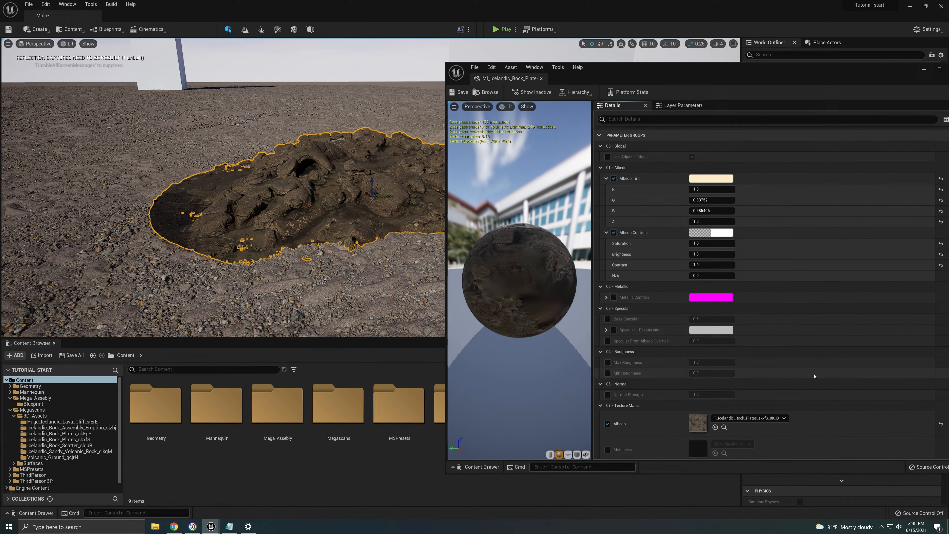
Open the landscape's lava sand material alongside the rock plates material to compare their albedo settings
right_click_drag(352, 232, 442, 224)
left_click(351, 232)
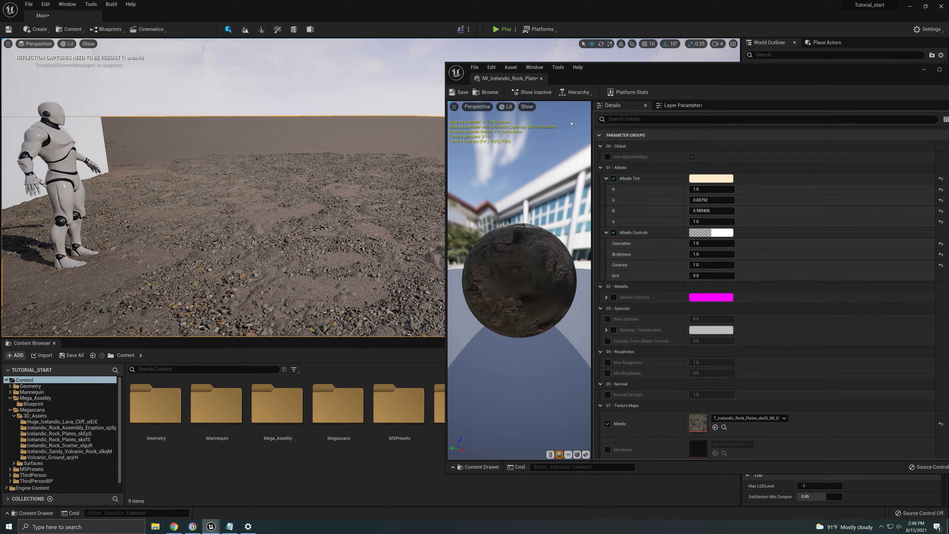
left_click_drag(780, 72, 421, 89)
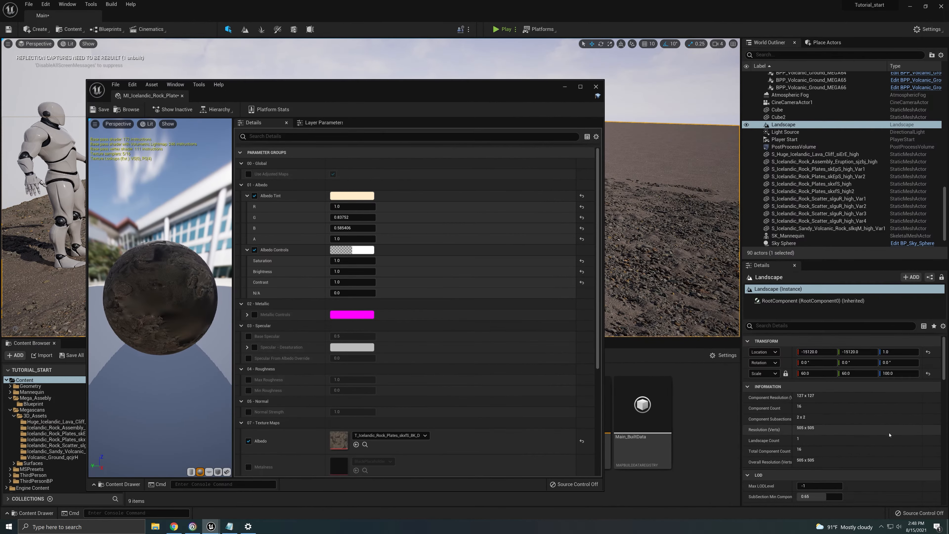
scroll(811, 426, "down", 3)
double_click(806, 440)
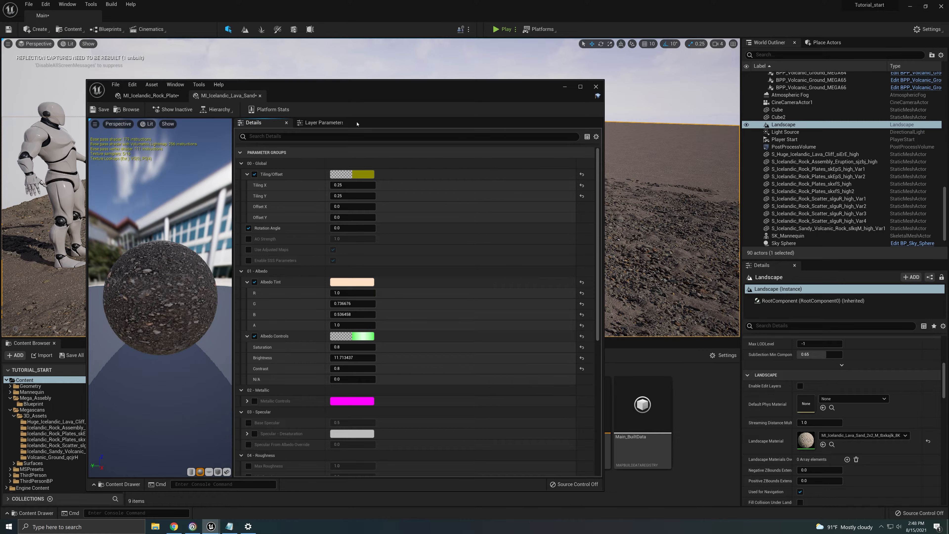
left_click_drag(340, 107, 777, 79)
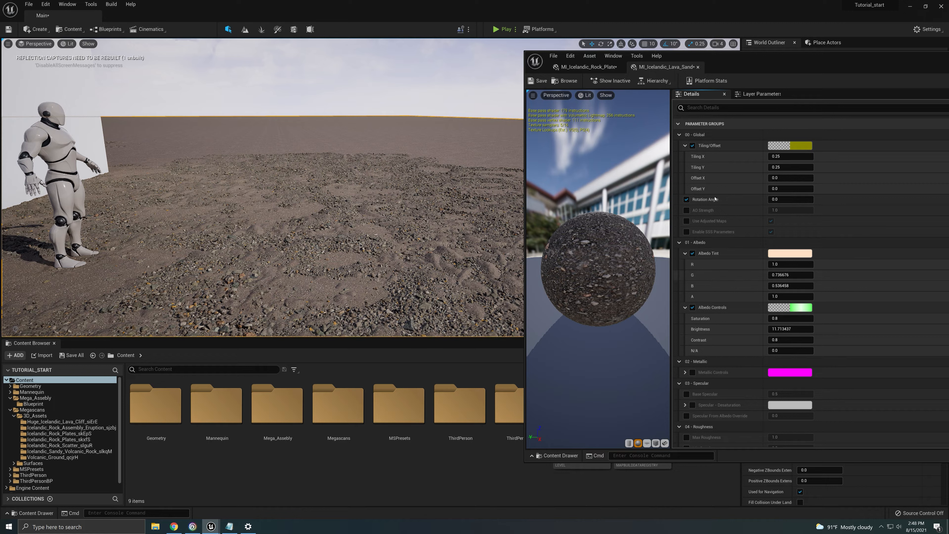
Try an albedo brightness of 11 on the rock plates material, and settle on about 2.1 with saturation about 0.42
left_click(589, 67)
right_click_drag(463, 209, 269, 228)
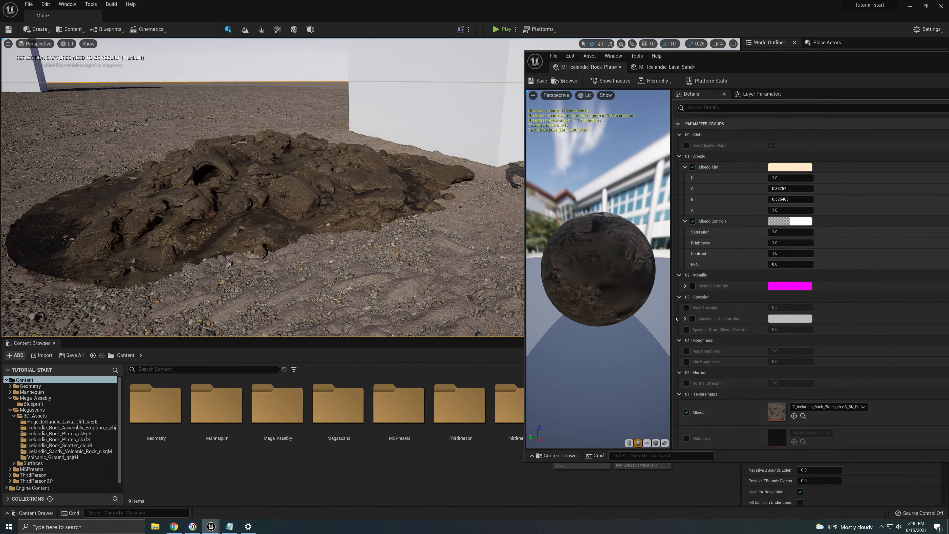
left_click(787, 243)
type("11")
key("Return")
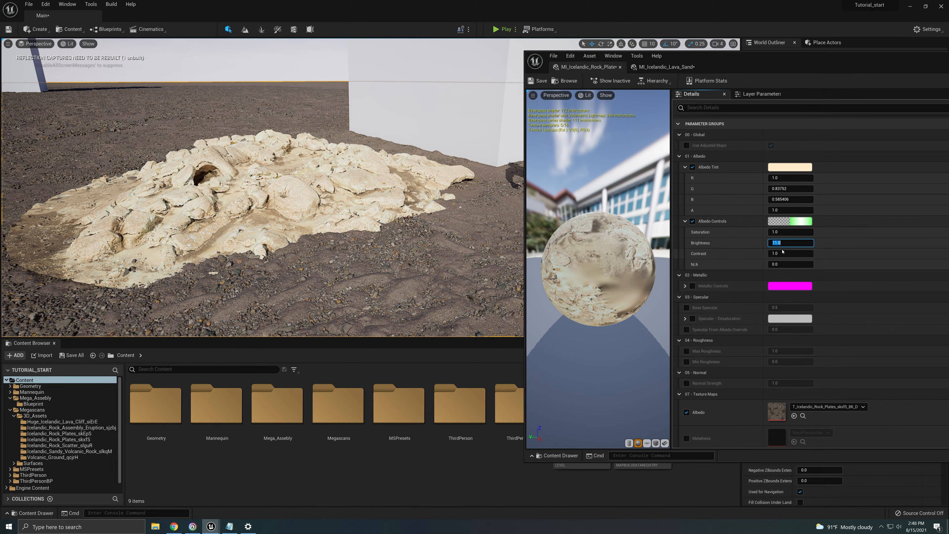
mouse_move(769, 244)
left_mouse_down()
mouse_move(742, 244)
mouse_move(775, 232)
left_mouse_up()
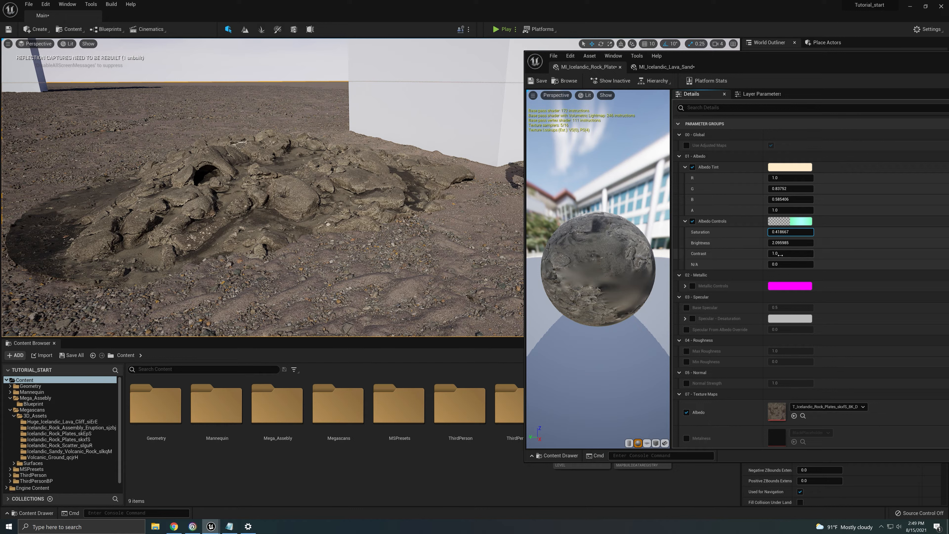
Set the rock material's albedo contrast to about 0.95 and brightness to about 1.98, and its tint to about R 1.0, G 0.75, B 0.576
left_click_drag(780, 254, 779, 254)
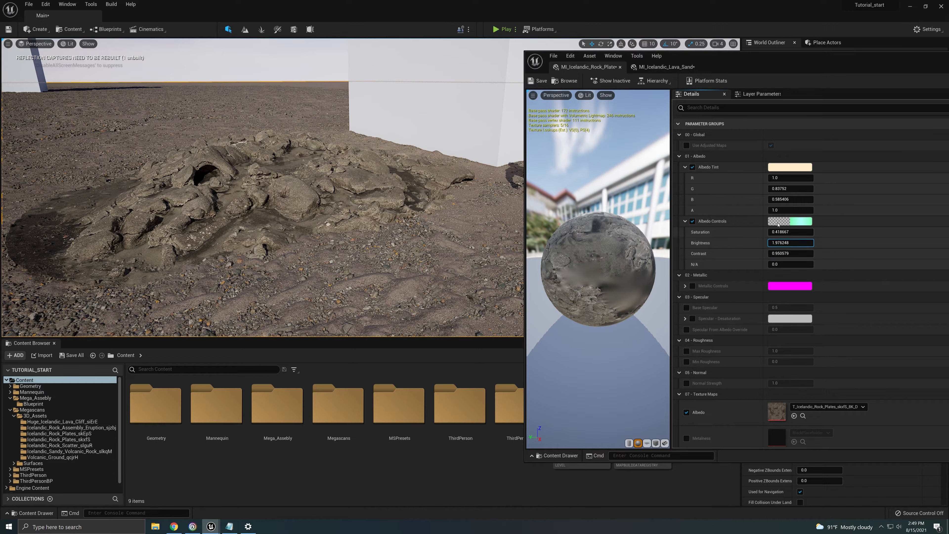
left_click(792, 169)
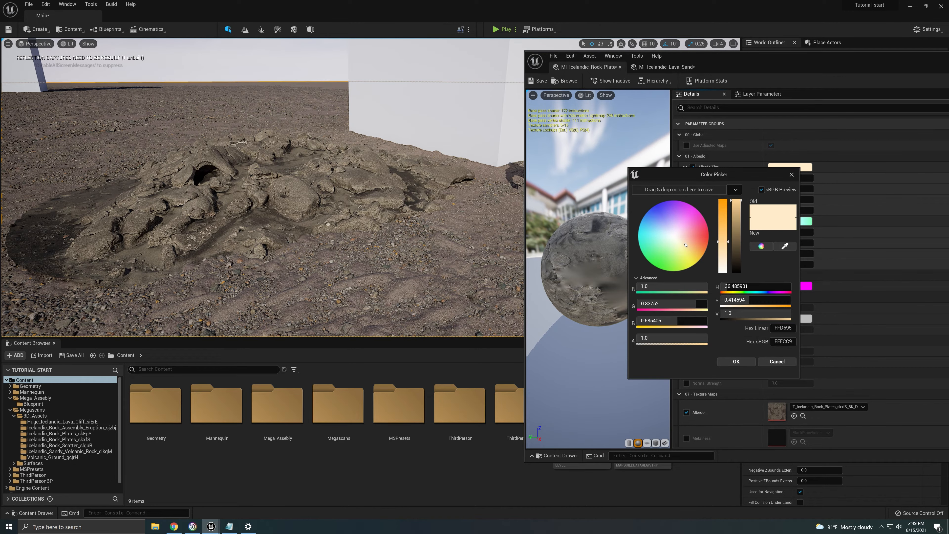
left_click_drag(685, 244, 687, 242)
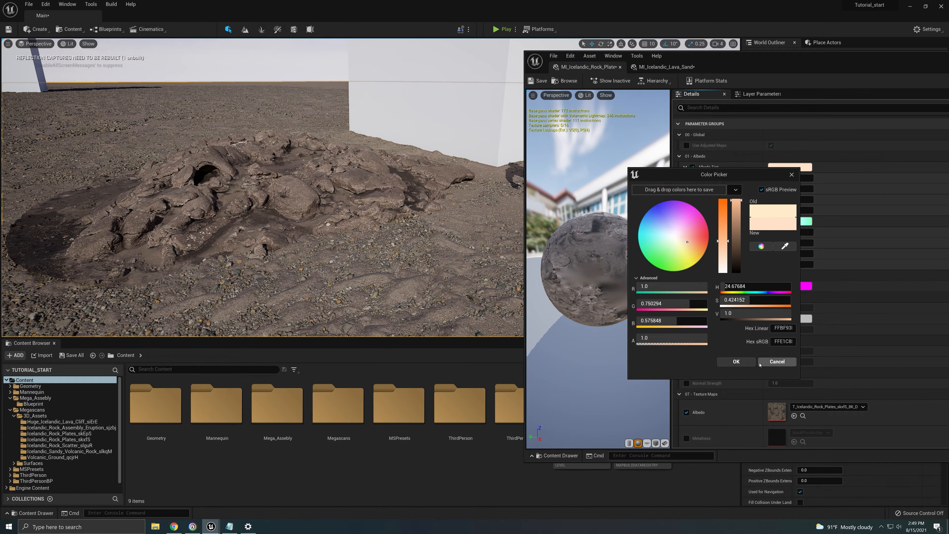
left_click(741, 363)
Move the recoloured rock plate along the ground so it sits against the base of the white block, behind the mannequin
right_click_drag(418, 239, 437, 223)
left_click(414, 226)
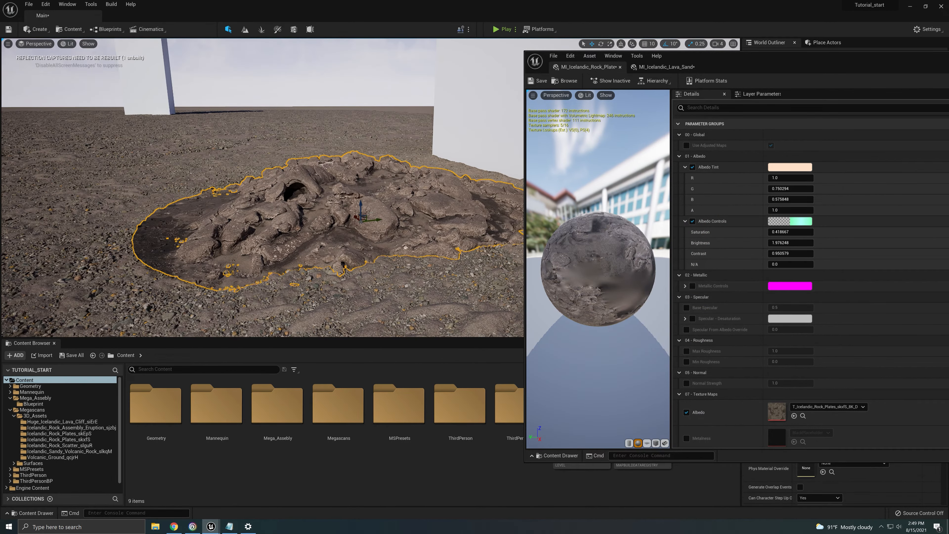
left_click_drag(378, 220, 538, 205)
right_click_drag(388, 217, 271, 215)
key("w")
key("s")
key("s")
key("d")
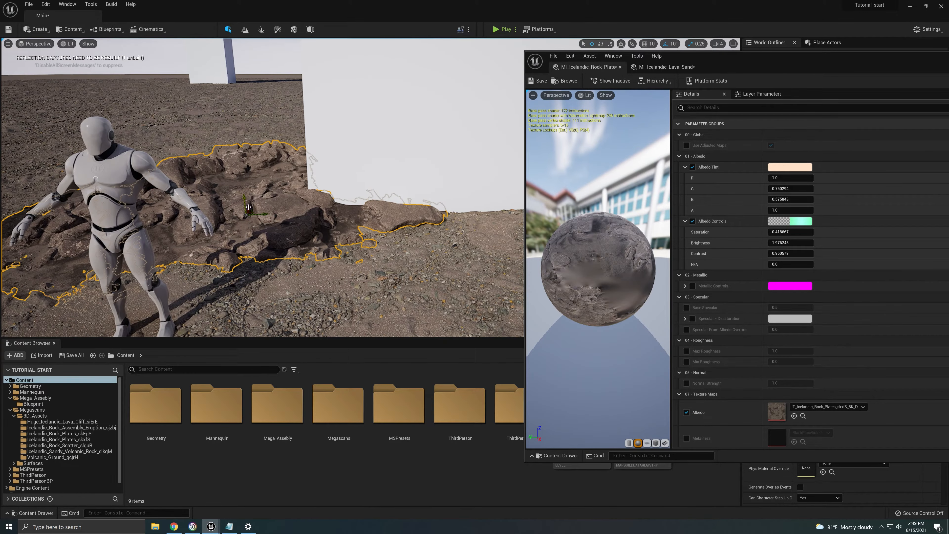
left_click_drag(248, 206, 246, 206)
key("a")
Undo the snapped rotation, turn off rotation snapping, and rotate the rock plate freely at the white block's corner
right_click_drag(261, 216, 273, 209)
left_click_drag(276, 220, 270, 228)
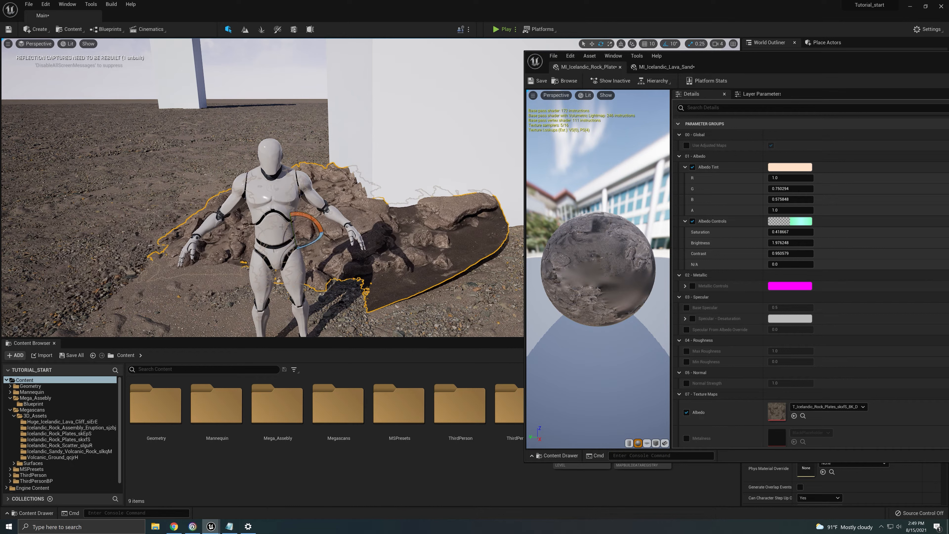
key("ctrl+z")
left_click(668, 44)
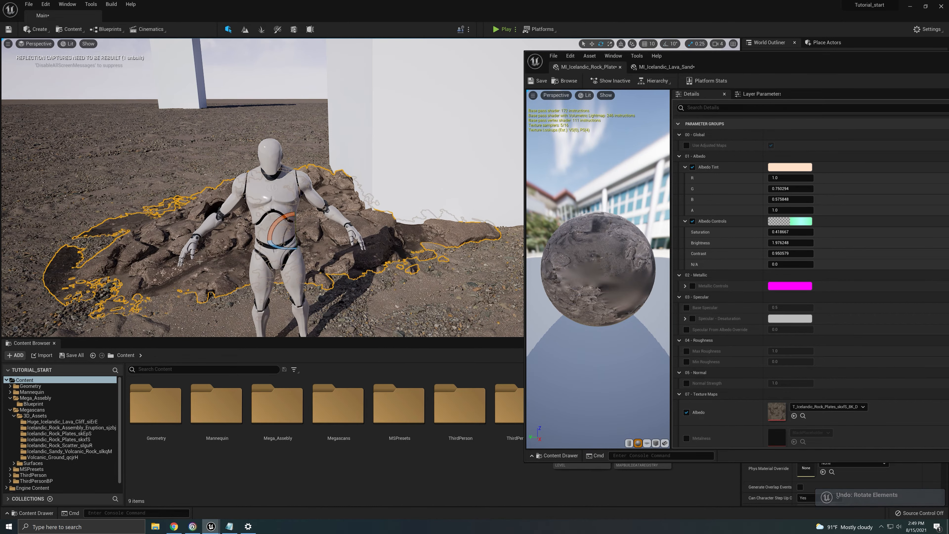
left_click_drag(297, 216, 295, 212)
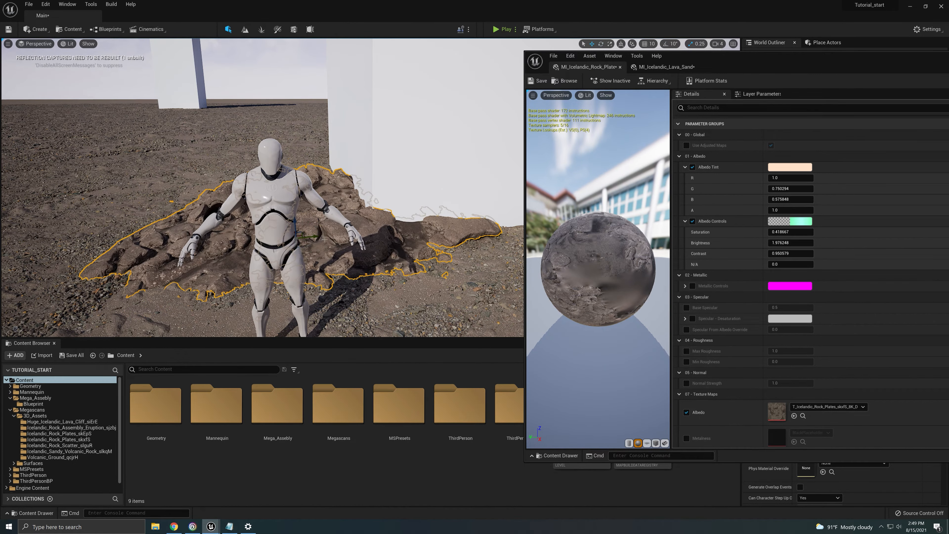
Try shifting the rock plate from its spot beside the white block, then undo the move
key("w")
right_click_drag(312, 245, 312, 282)
key("s")
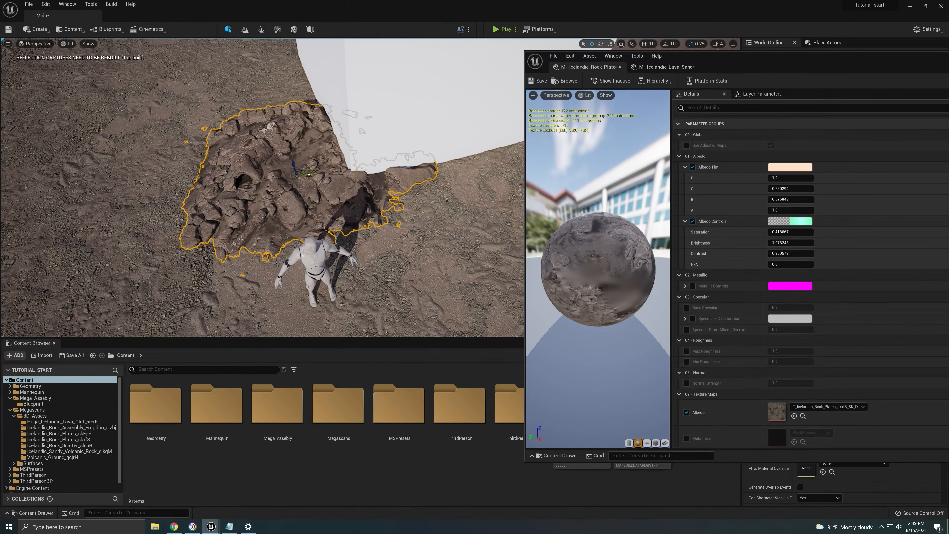
left_click_drag(303, 171, 317, 158)
key("ctrl+z")
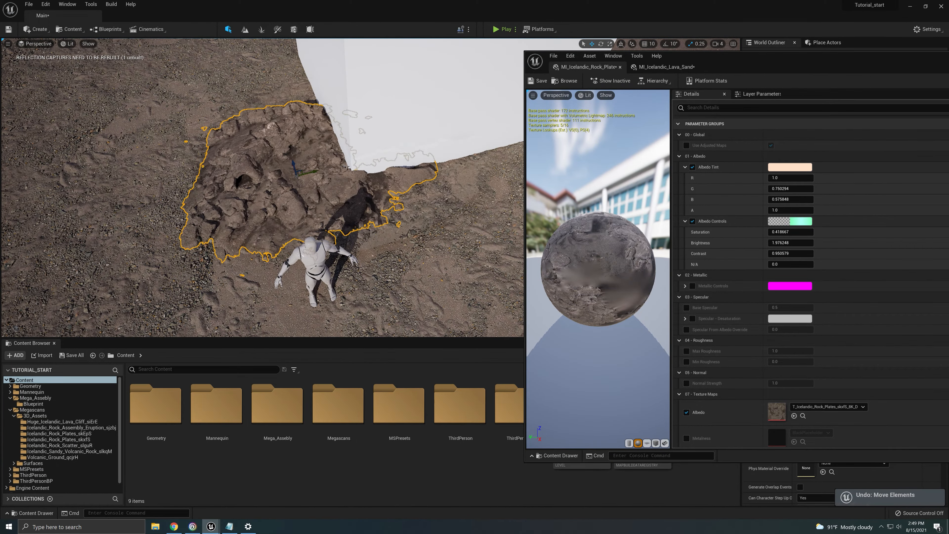
Position a rock plate next to the existing one on the white block's other side and scale it uniformly to 1.5
key("d")
right_click_drag(317, 157, 284, 135)
left_click_drag(283, 133, 360, 150)
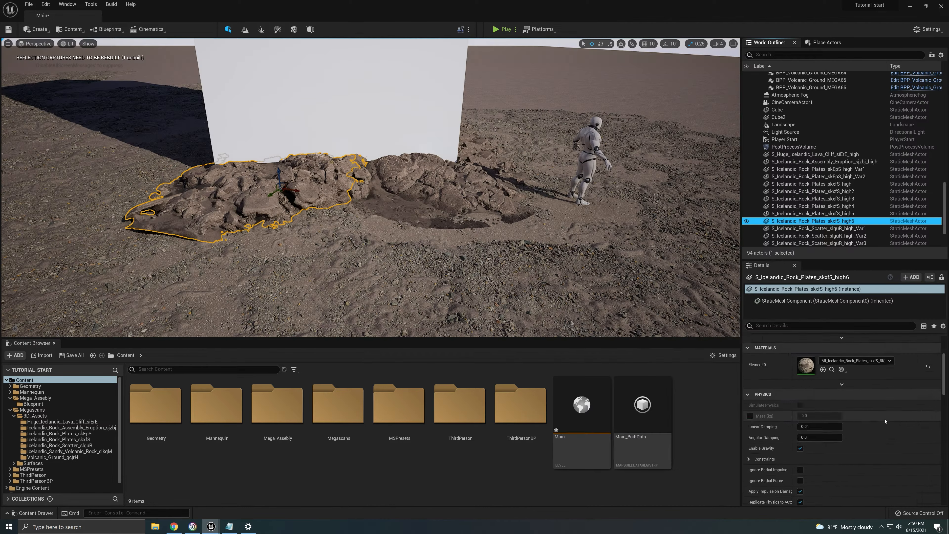
left_click(811, 374)
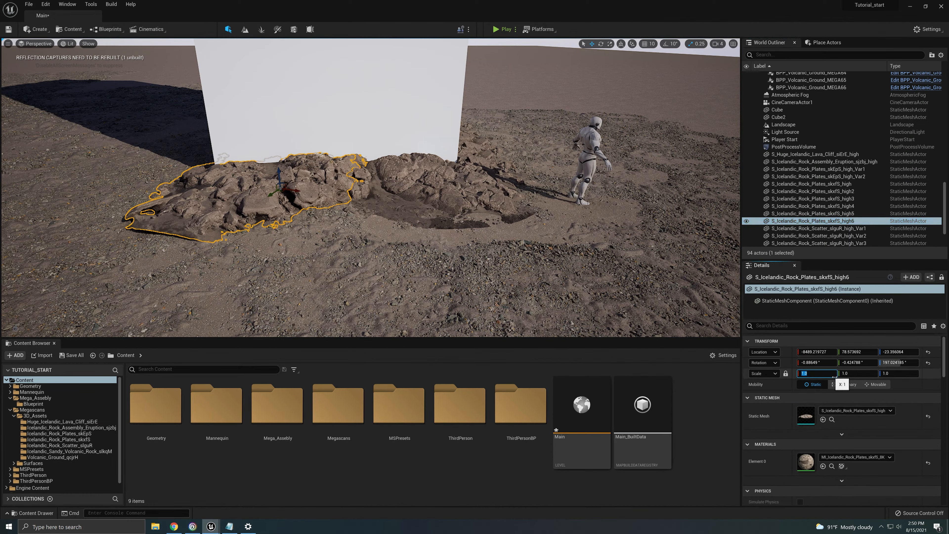
type("1.5")
key("Return")
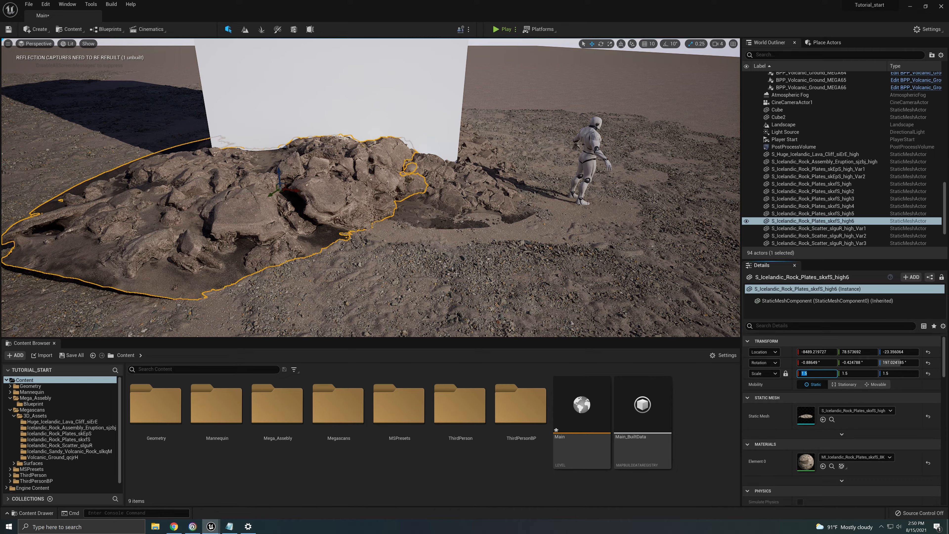
right_click_drag(456, 273, 450, 325)
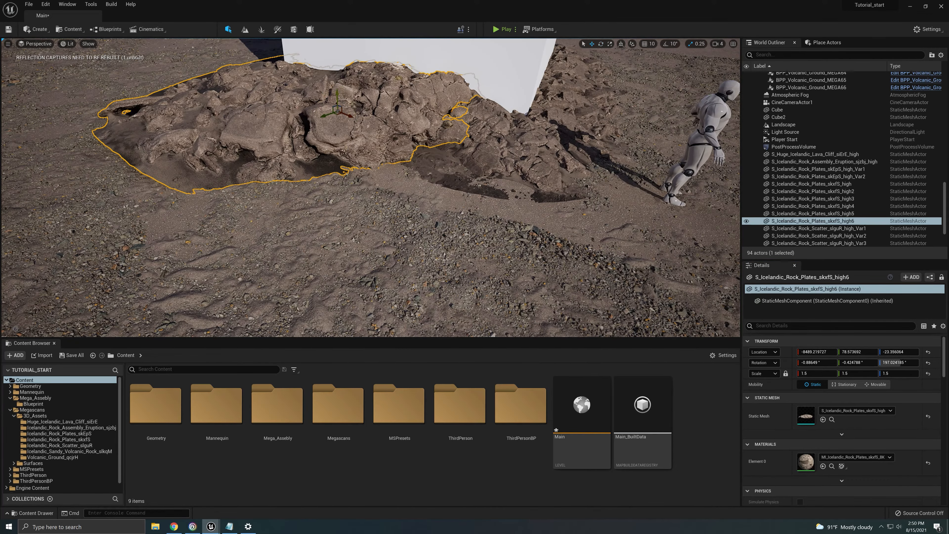
Sink the enlarged rock plate to about Z -54.6, rotate it to about 246.5° around Z, and fit it behind the block's corner
left_click_drag(337, 95, 335, 118)
key("e")
key("w")
right_click_drag(334, 118, 313, 151)
left_click_drag(313, 151, 329, 149)
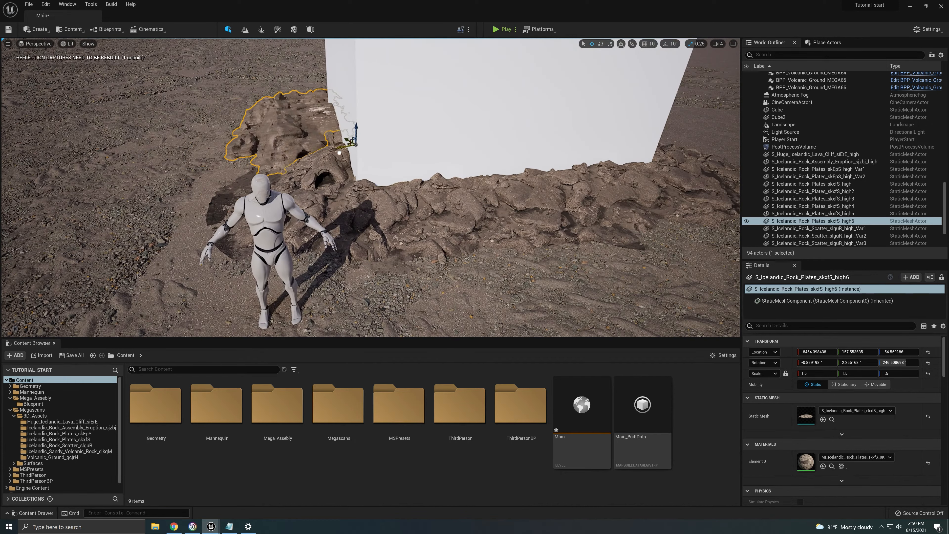
Duplicate the rock plate S_Icelandic_Rock_Plates_skxfS_high2 and place the copy along the base of the white block
left_click(378, 209)
left_click_drag(381, 180, 381, 186)
mouse_move(381, 186)
right_mouse_down()
mouse_move(381, 161)
mouse_move(392, 176)
right_mouse_up()
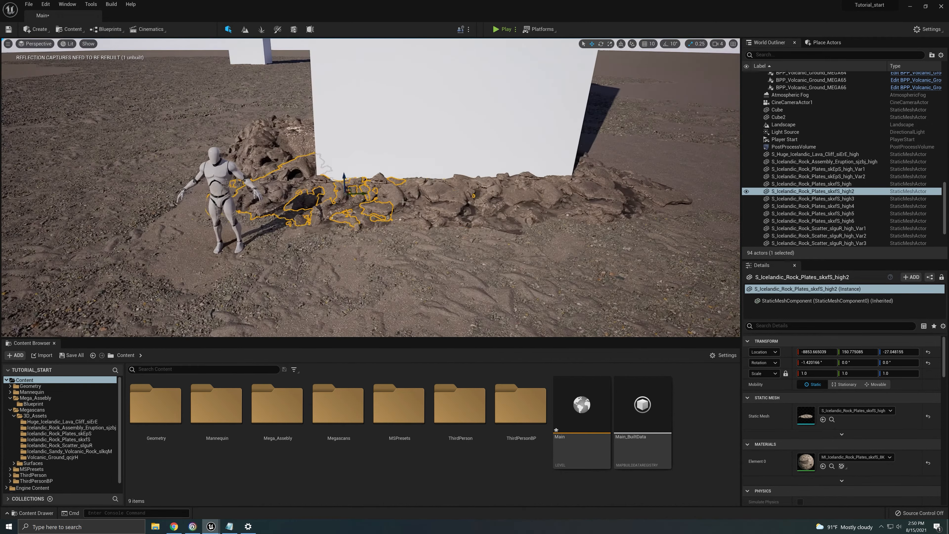
left_click(407, 199)
left_click_drag(401, 191, 425, 269, "alt")
left_click(425, 269)
right_click_drag(425, 269, 389, 261)
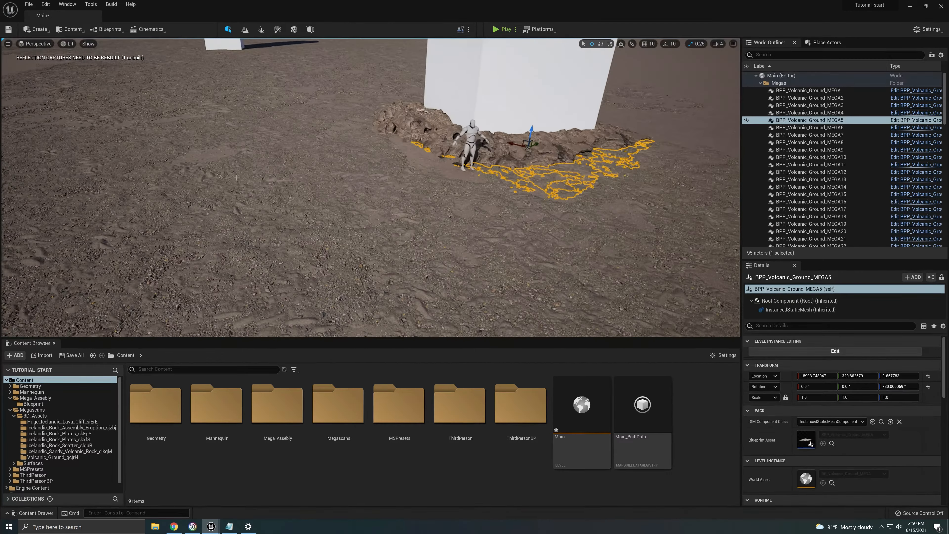
View the scene through CineCameraActor1 and hide the SK_Mannequin actor
left_click(36, 44)
left_click(53, 128)
left_click(473, 301)
left_click(373, 224)
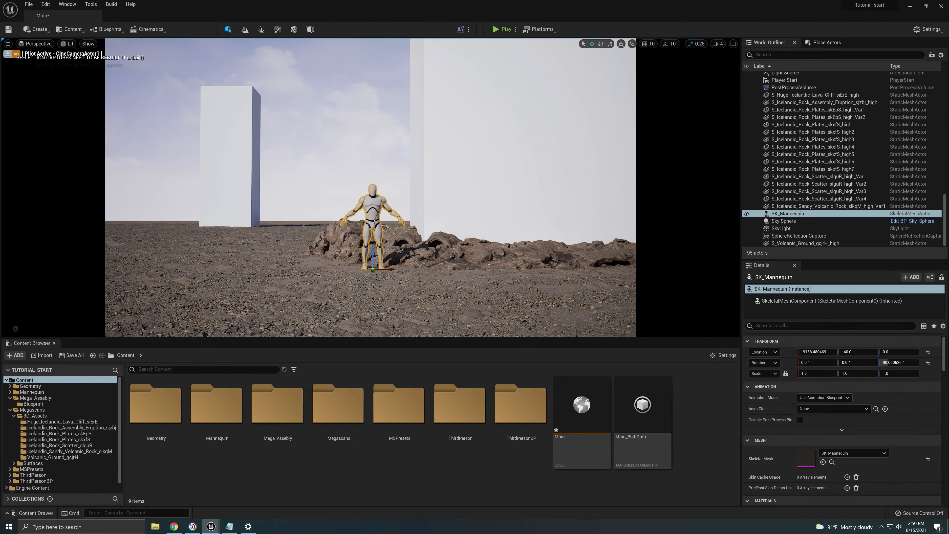
left_click(746, 215)
Move the end rock pile closer to the white block and shift the skxfS_high2 plate to about Y 106.8, Z -28.1
left_click(354, 241)
left_click_drag(413, 270, 467, 271)
left_click(387, 252)
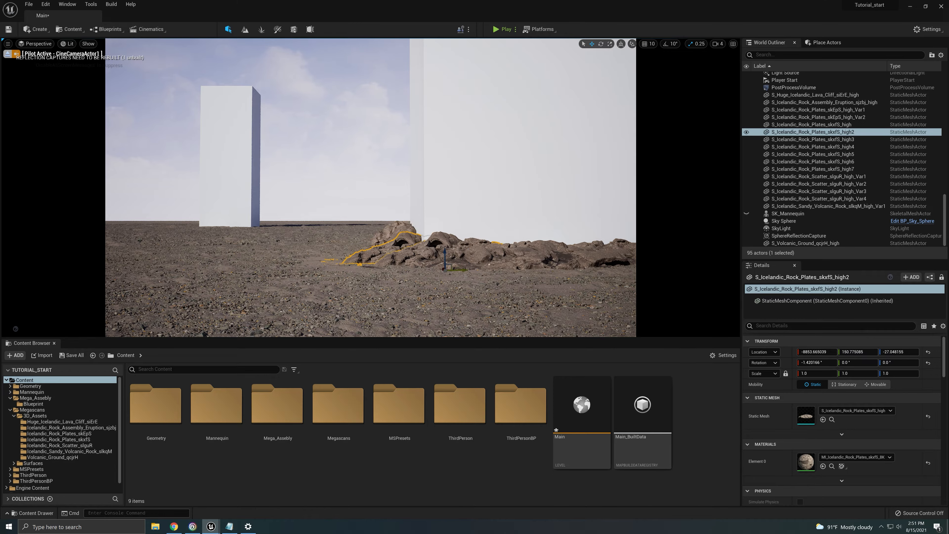
right_click_drag(468, 274, 464, 274)
left_click_drag(467, 274, 450, 272)
left_click(451, 258)
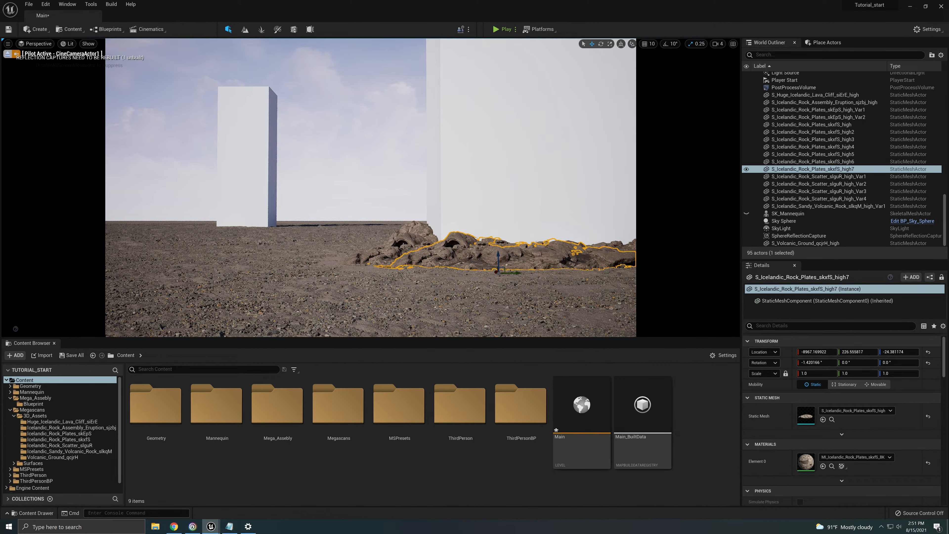
Rotate the skxfS_high2 rock plate to about -90.8° around Z and deselect it
left_click(411, 246)
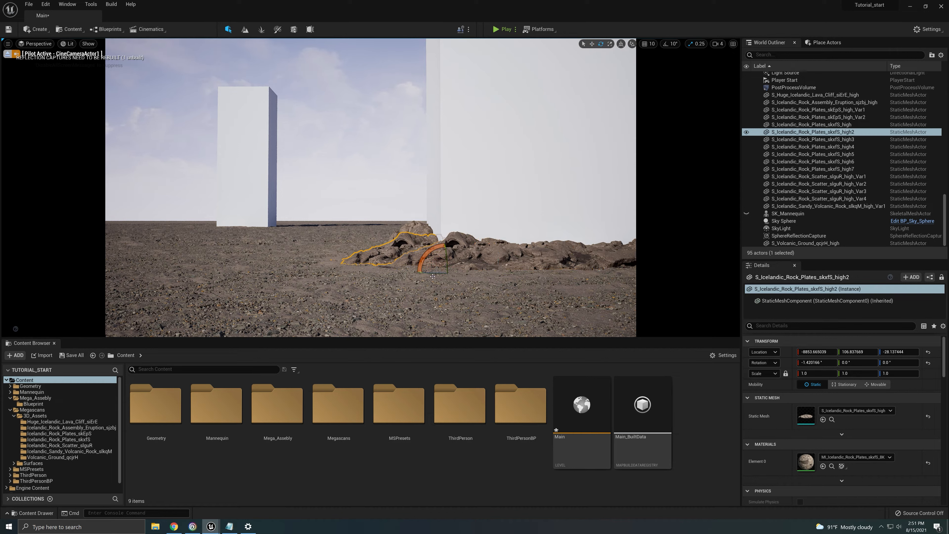
left_click_drag(432, 276, 408, 274)
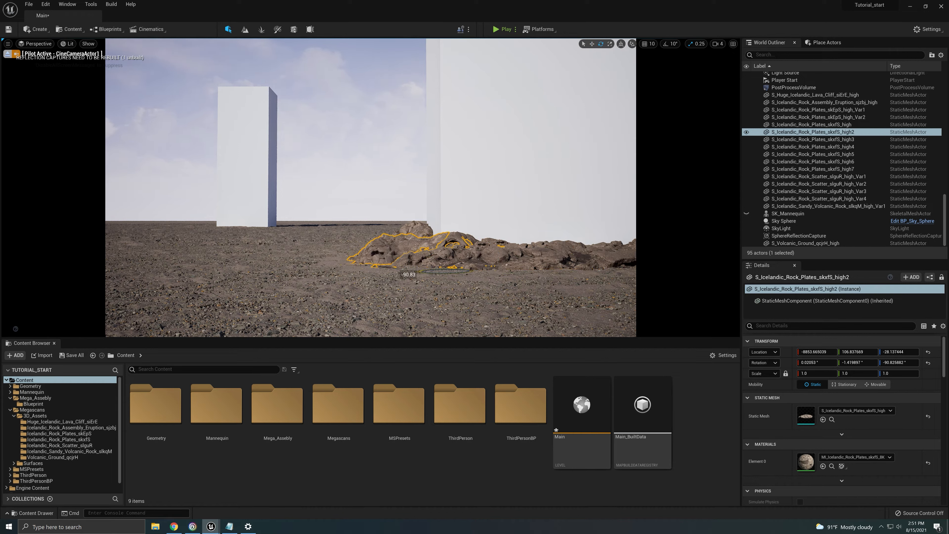
left_click(422, 298)
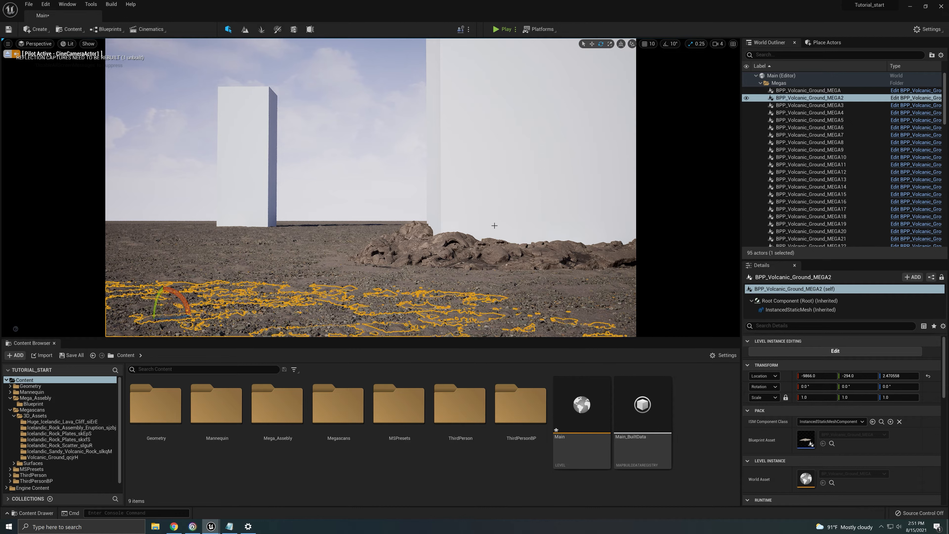
left_click(406, 283)
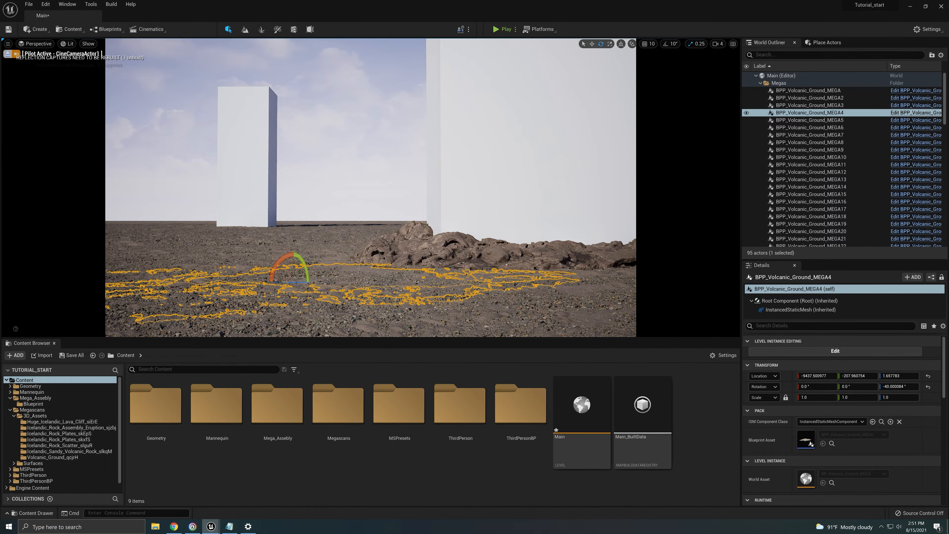
Stop piloting the cine camera and duplicate the dark S_Icelandic_Rock_Plates_skEpS_high_Var2 rock onto the gravel in front of the brown rocks
left_click(16, 55)
right_click_drag(428, 238, 385, 330)
key("w")
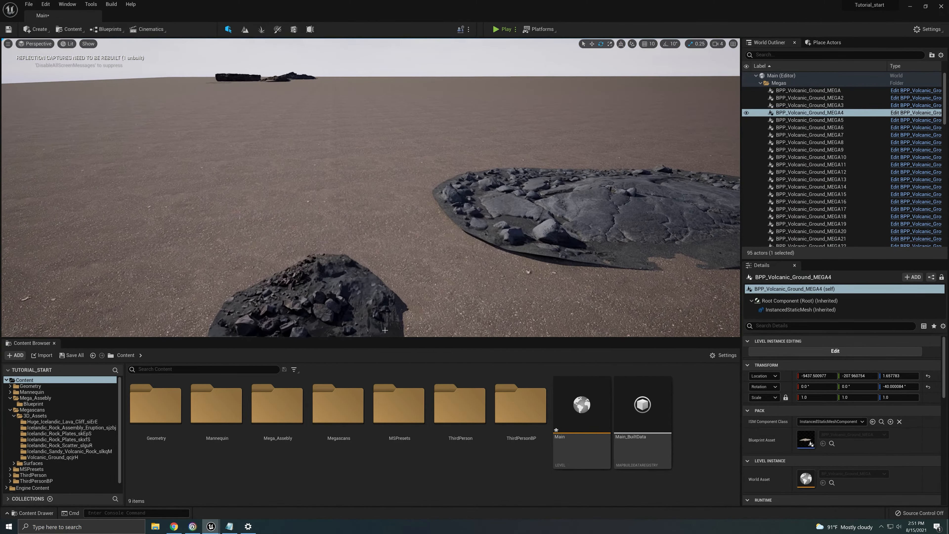
left_click(321, 296)
right_click_drag(321, 295, 343, 329)
key("s")
left_click(333, 153)
right_click_drag(333, 153, 377, 153)
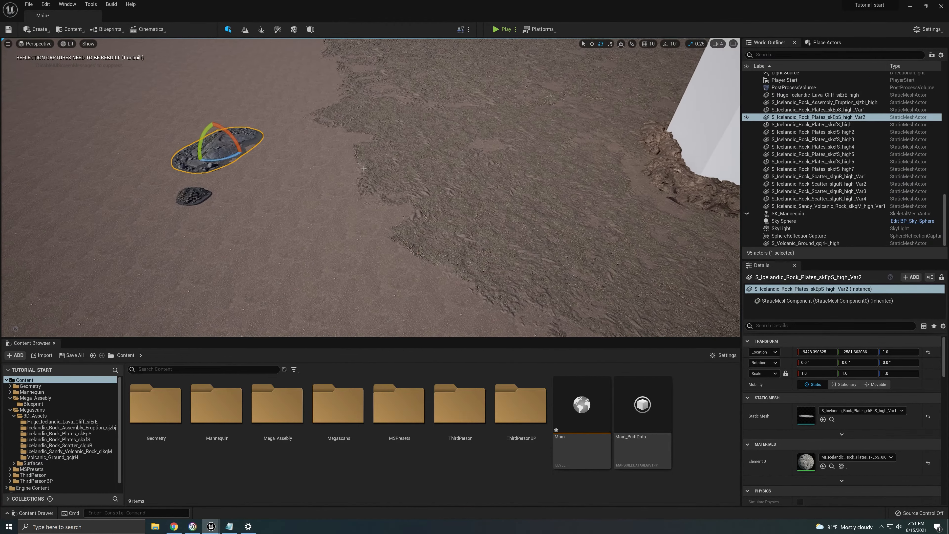
key("w")
left_click_drag(229, 152, 653, 222, "alt")
right_click_drag(653, 222, 706, 94)
key("w")
key("s")
key("f")
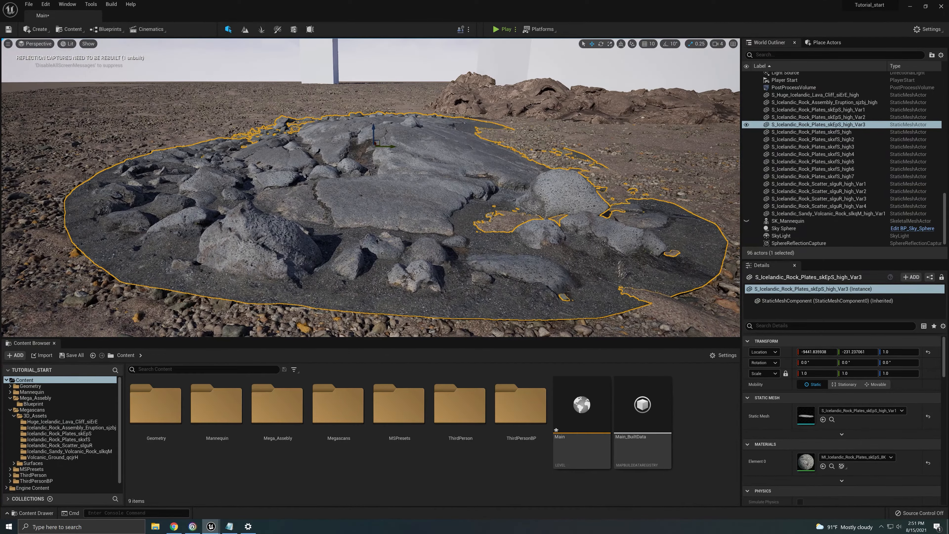
Open the duplicated rock's material instance, enable Albedo Tint and Albedo Controls, and set the tint to about R 1.0, G 0.721, B 0.526
double_click(803, 467)
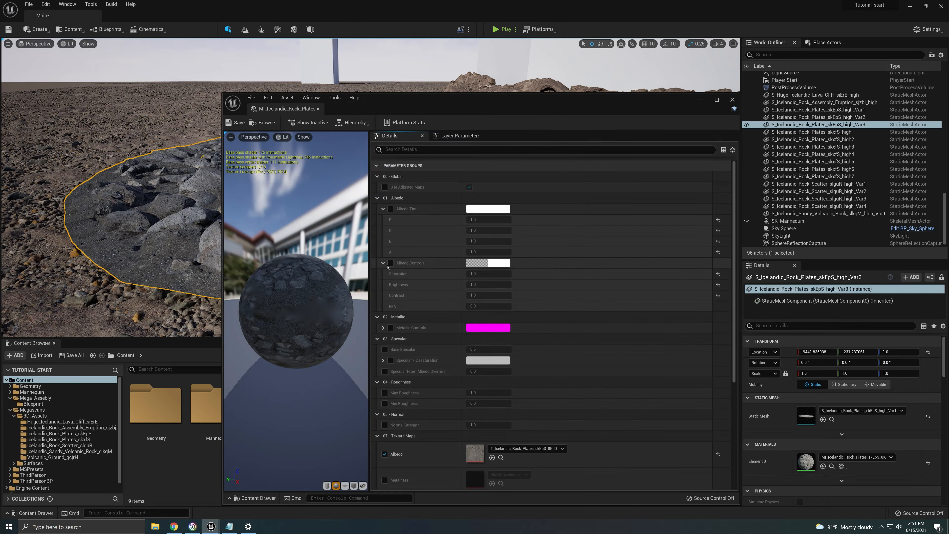
left_click(391, 208)
left_click(488, 209)
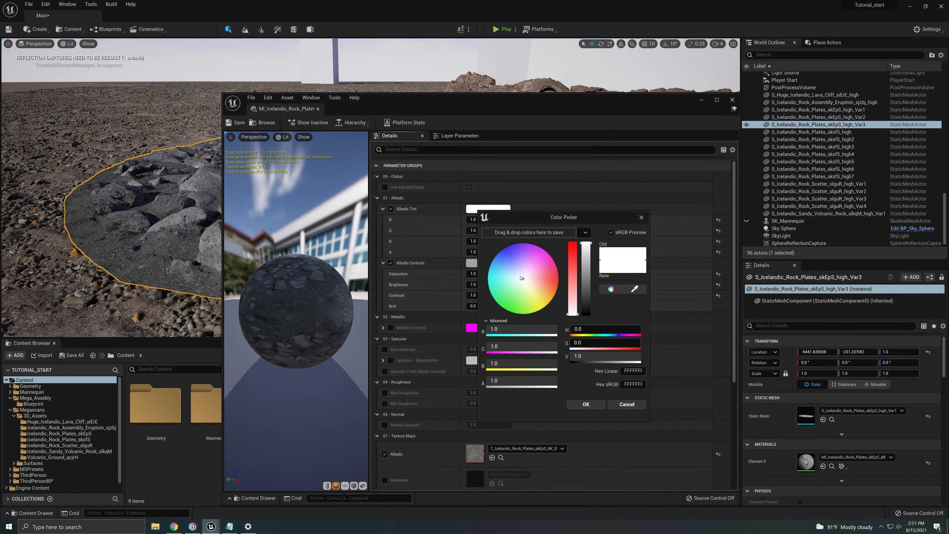
mouse_move(527, 281)
left_mouse_down()
mouse_move(538, 285)
mouse_move(508, 284)
mouse_move(523, 285)
left_mouse_up()
left_click(585, 404)
Set the albedo saturation to 0.7 and brightness to about 2.52, and sink the rock plate into the gravel to about Z -8
left_click_drag(487, 273, 481, 274)
left_click(498, 278)
type("0.7")
key("Return")
left_click_drag(486, 98, 673, 75)
left_click_drag(674, 273, 671, 273)
left_click(680, 276)
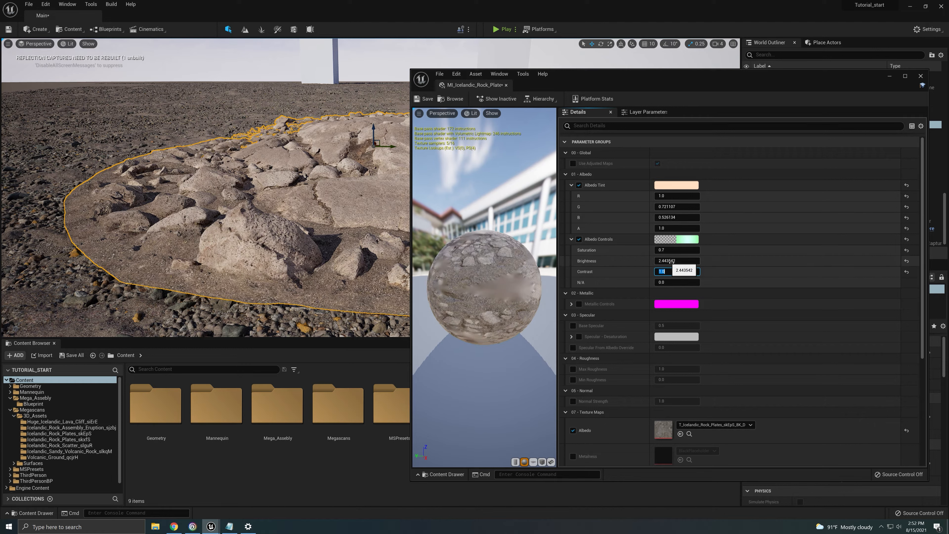
mouse_move(675, 260)
left_mouse_down()
mouse_move(697, 260)
mouse_move(671, 263)
left_mouse_up()
left_click_drag(373, 134, 374, 143)
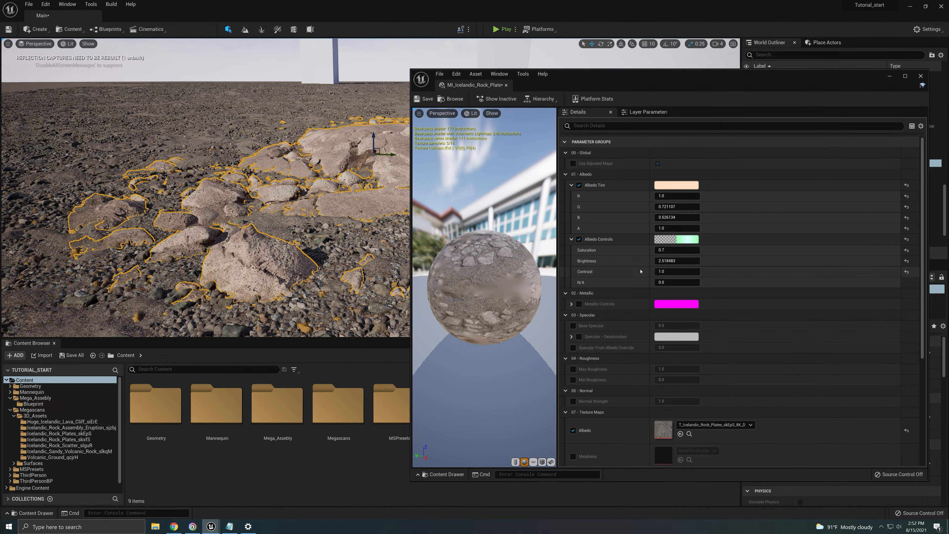
Set the albedo saturation to 0.6 and the tint to about R 1.0, G 0.769, B 0.622, and close the material editor
left_click(676, 184)
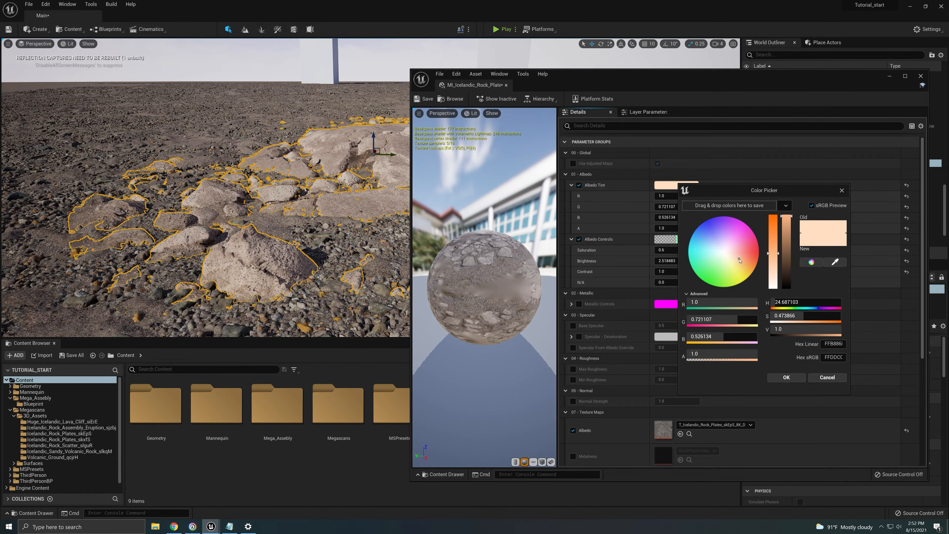
left_click_drag(739, 261, 735, 258)
left_click(827, 377)
left_click(921, 75)
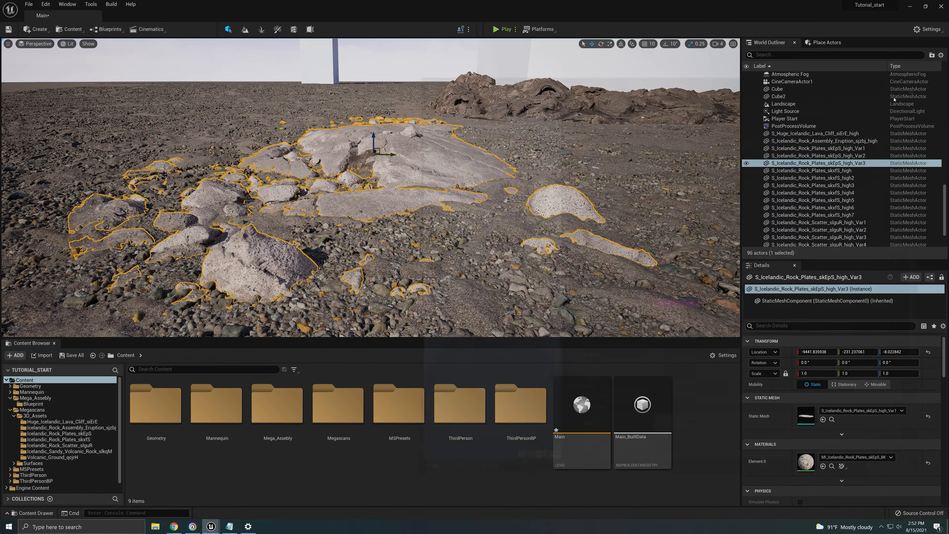
double_click(810, 461)
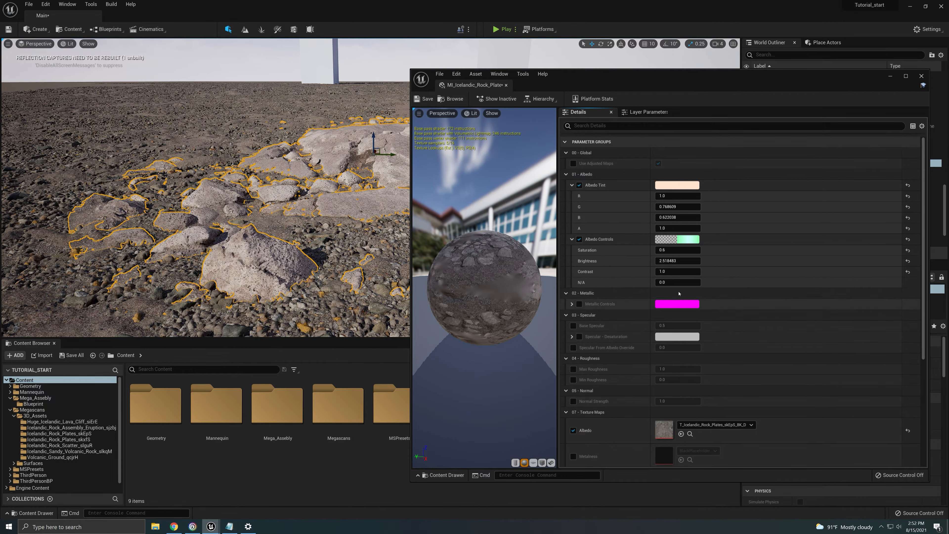
left_click_drag(913, 76, 917, 79)
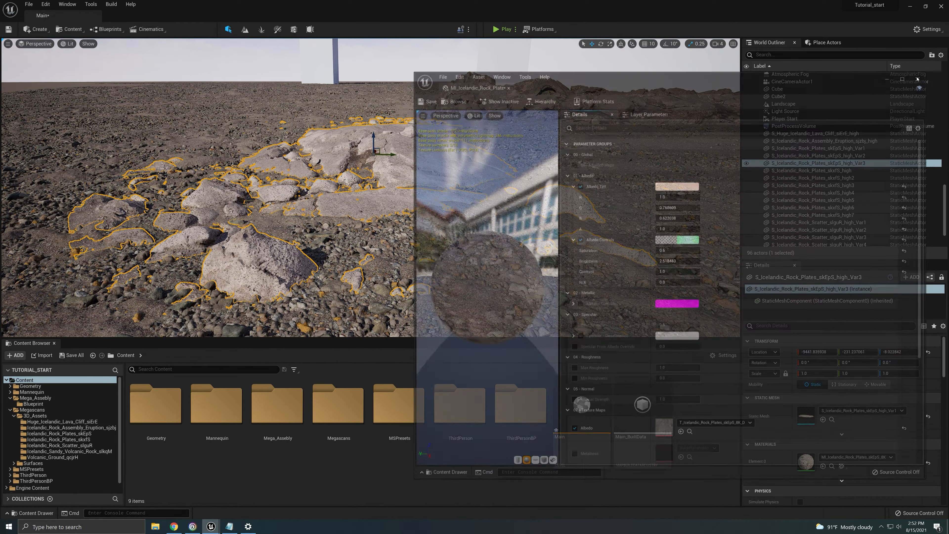
Move the S_Icelandic_Rock_Plates_skEpS_high_Var3 rock plate against the foot of the brown rocks, to about X -9010, Y -43
mouse_move(371, 187)
right_mouse_down()
mouse_move(374, 134)
mouse_move(371, 198)
mouse_move(362, 185)
right_mouse_up()
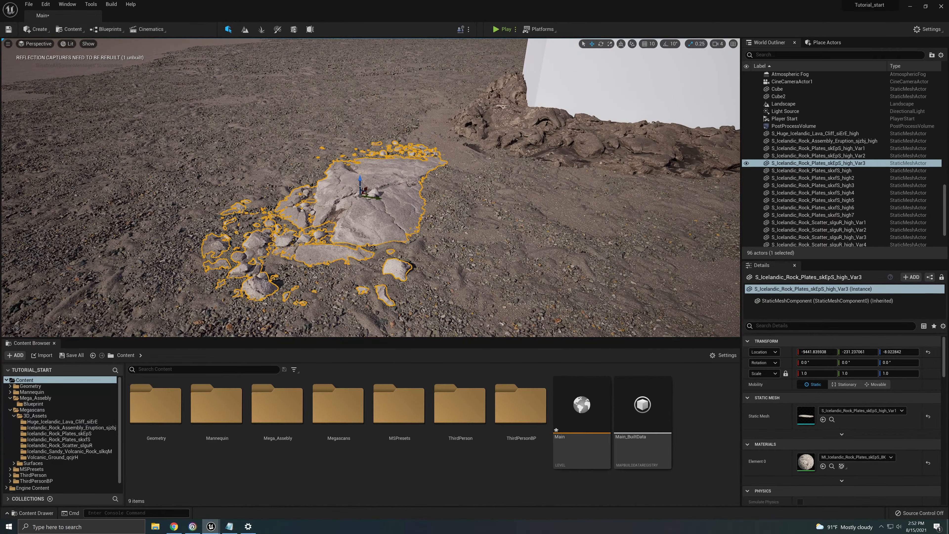
left_click_drag(361, 184, 360, 181)
key("ctrl+z")
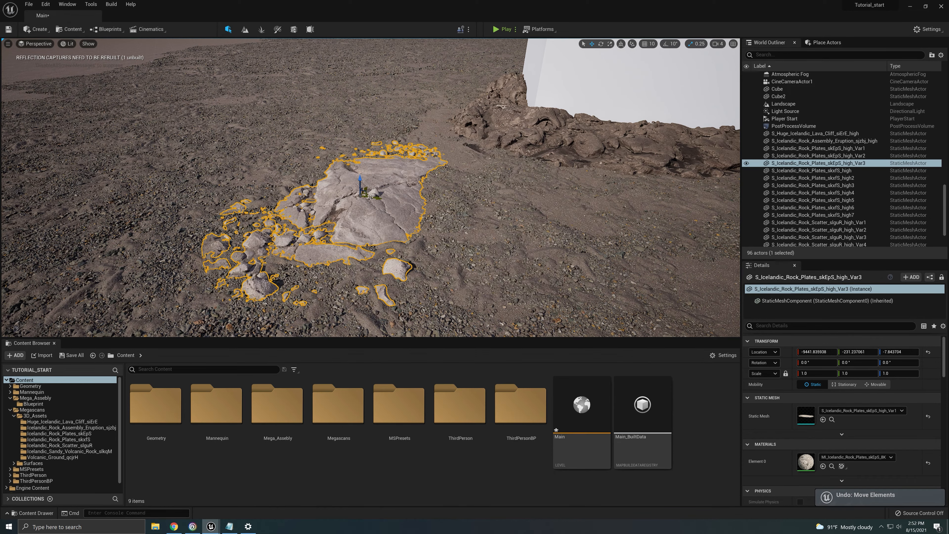
left_click_drag(369, 194, 485, 132)
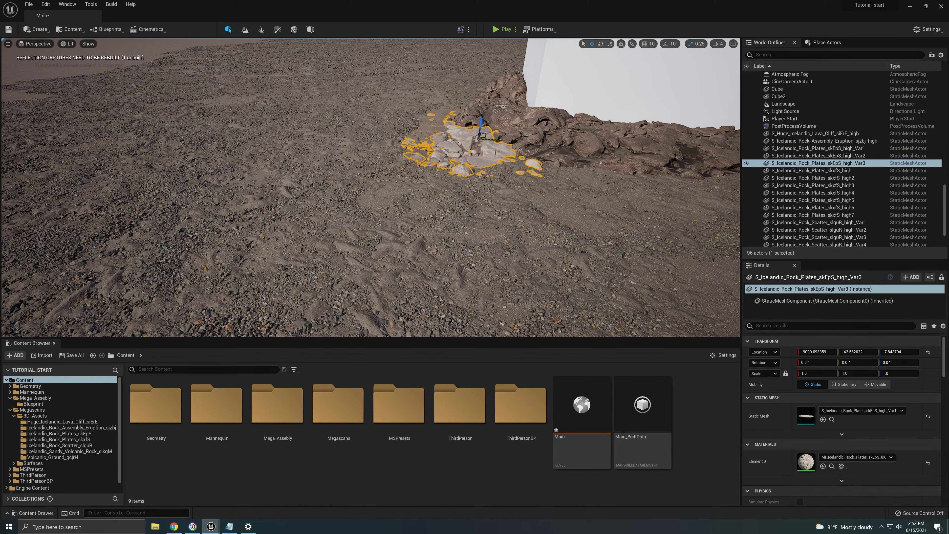
right_click_drag(486, 132, 515, 161)
key("w")
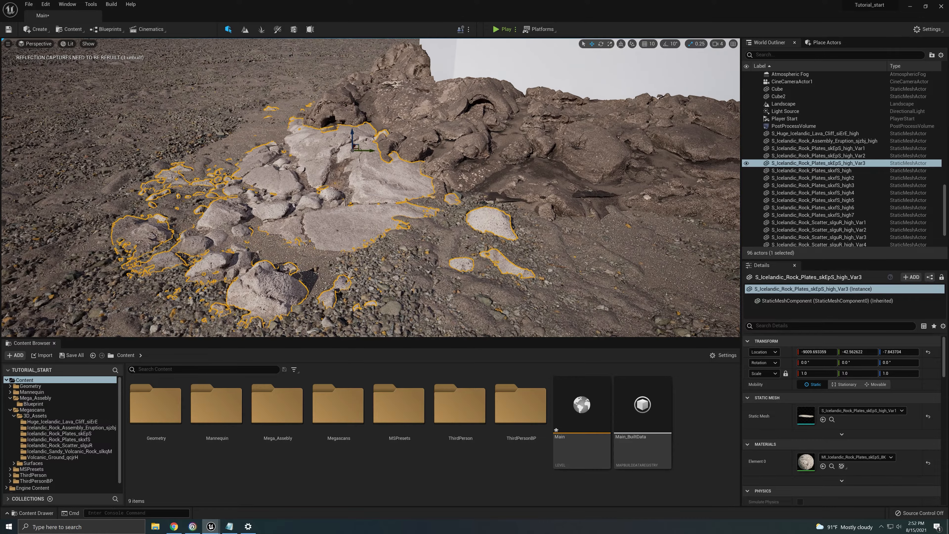
left_click(583, 232)
left_click(513, 225)
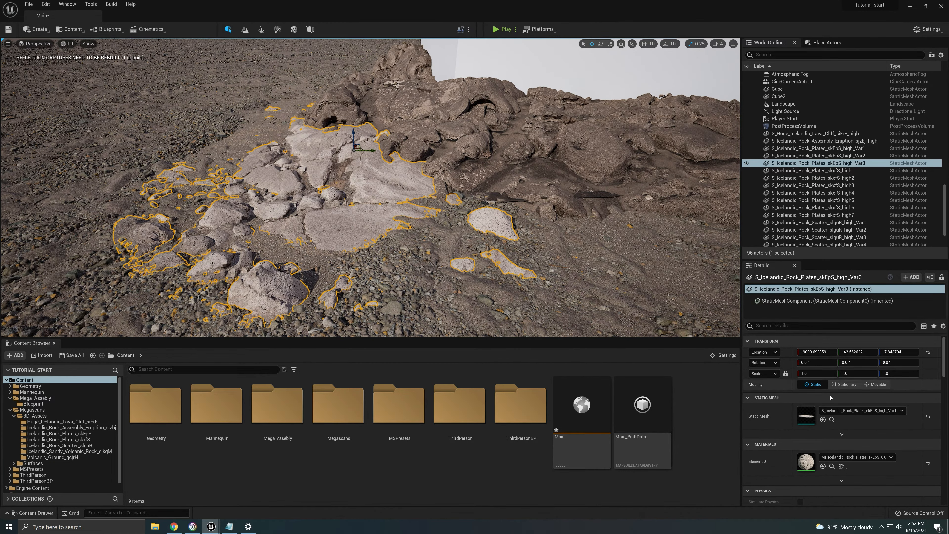
Open the rock plate's material instance and set the albedo brightness to about 1.2 and saturation to about 0.83
double_click(806, 461)
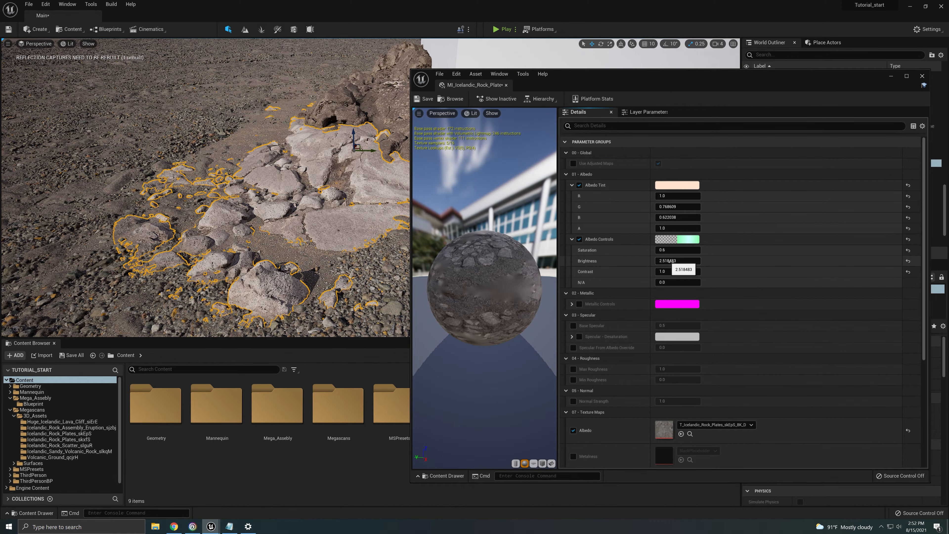
left_click_drag(669, 260, 624, 260)
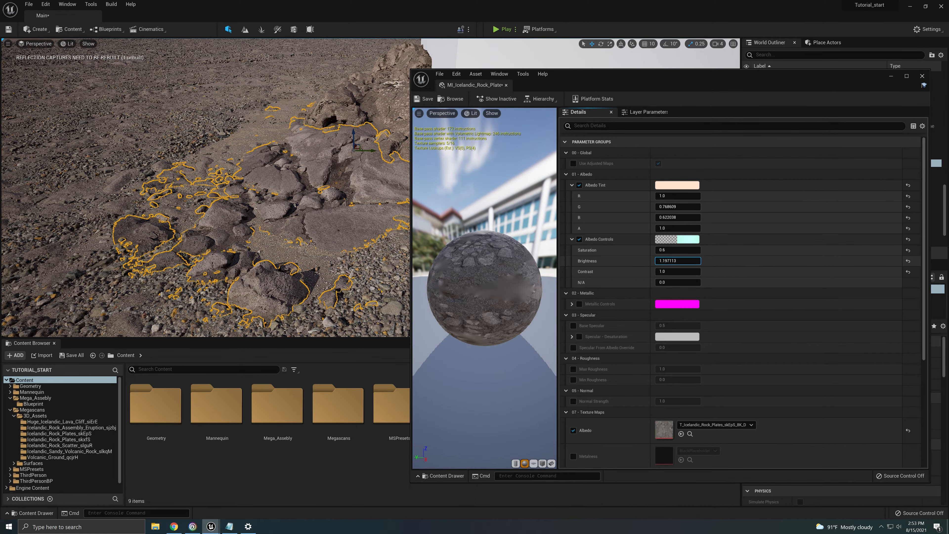
left_click(674, 273)
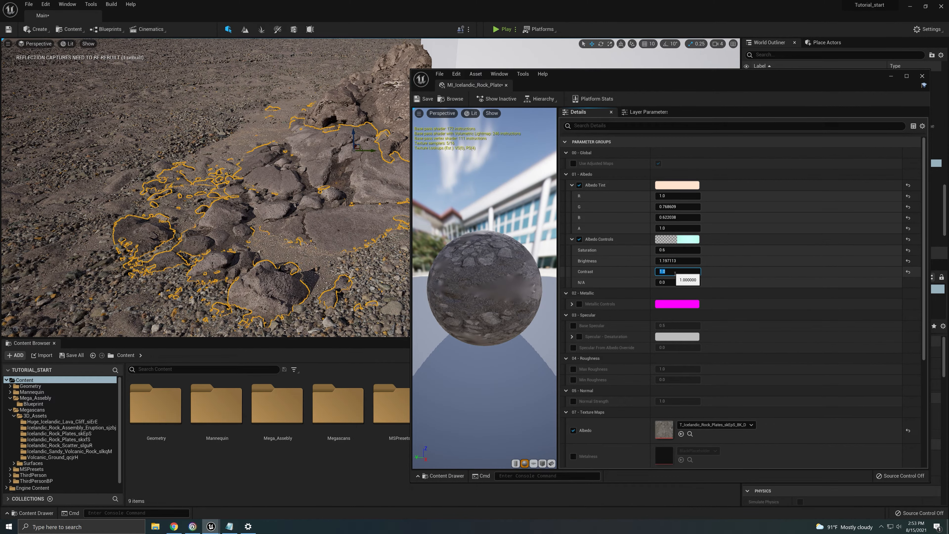
left_click_drag(674, 250, 688, 250)
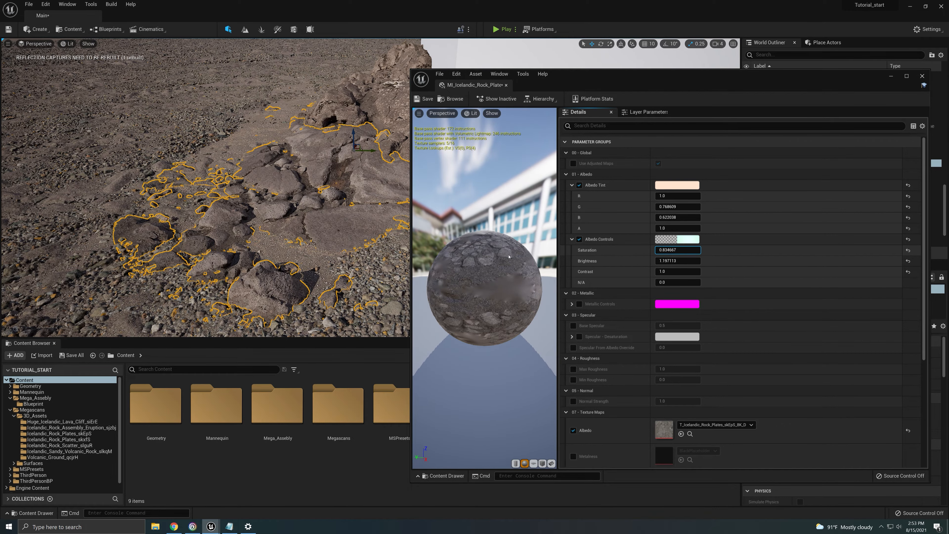
Set the rock plate material's albedo saturation to 1.0 and close the material editor
left_click(299, 280)
right_click_drag(356, 297, 373, 271)
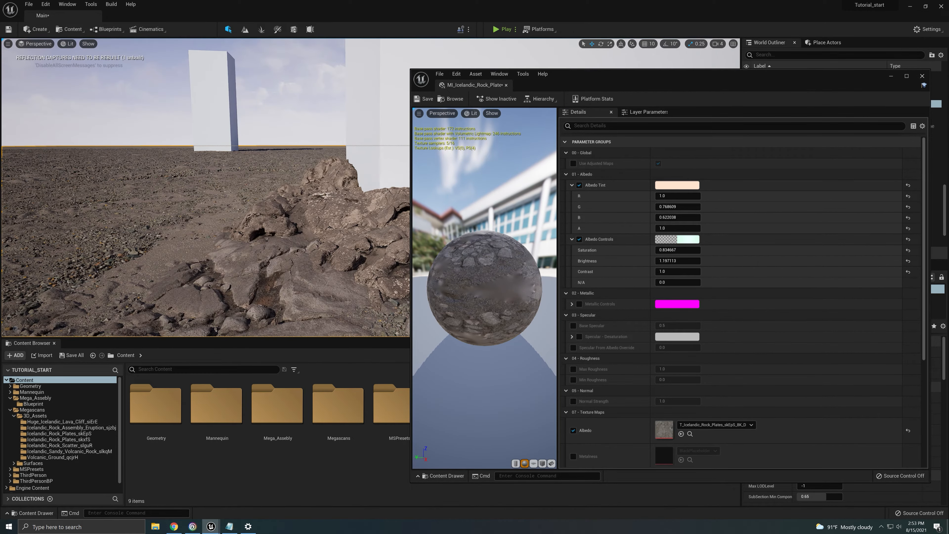
right_click_drag(347, 301, 339, 323)
left_click(337, 286)
left_click(679, 250)
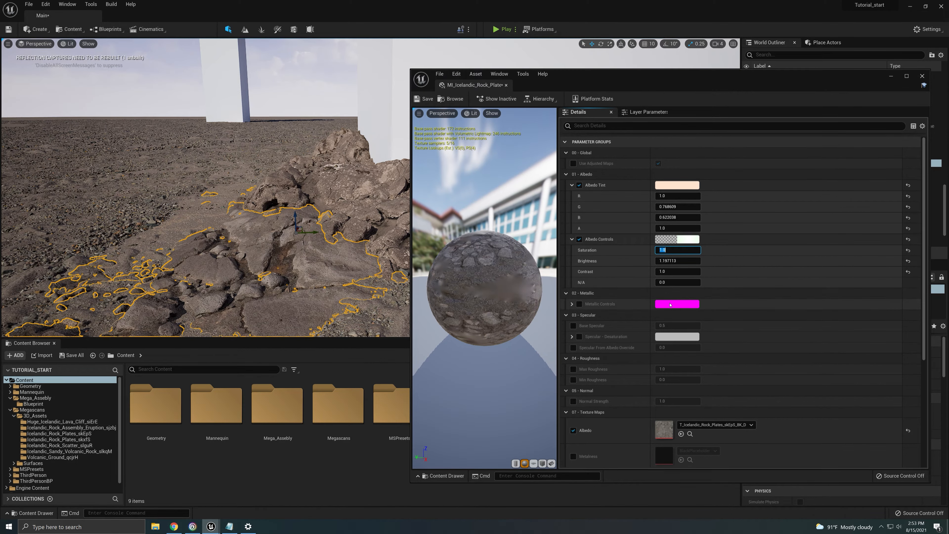
left_click(922, 79)
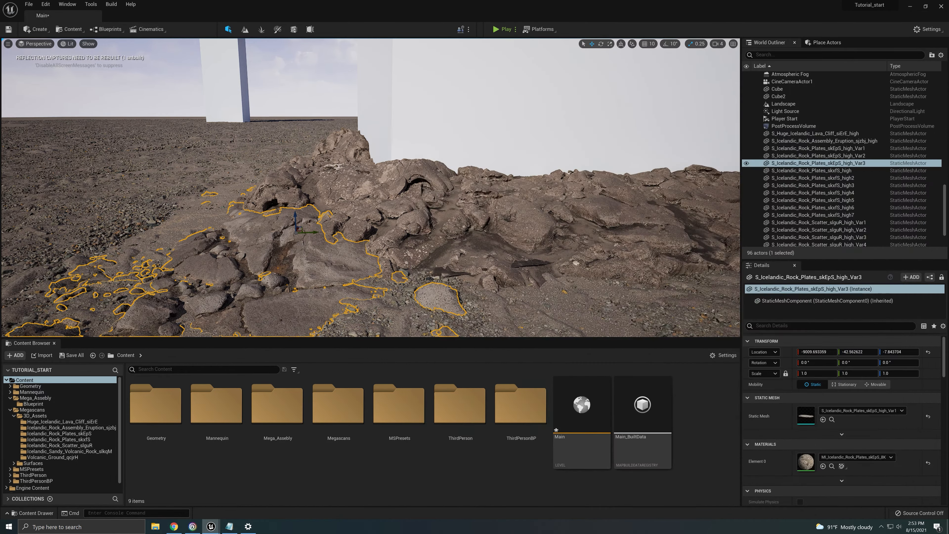
Rotate the rock plate beside the brown rocks to about 160° around its vertical axis
right_click_drag(374, 244, 353, 255)
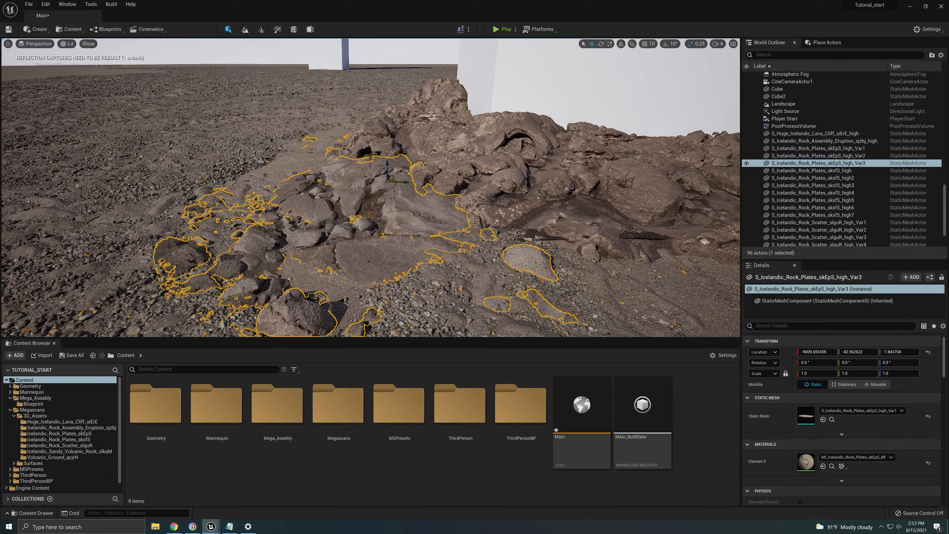
left_click(648, 292)
key("s")
right_click_drag(648, 291, 659, 285)
left_click(294, 214)
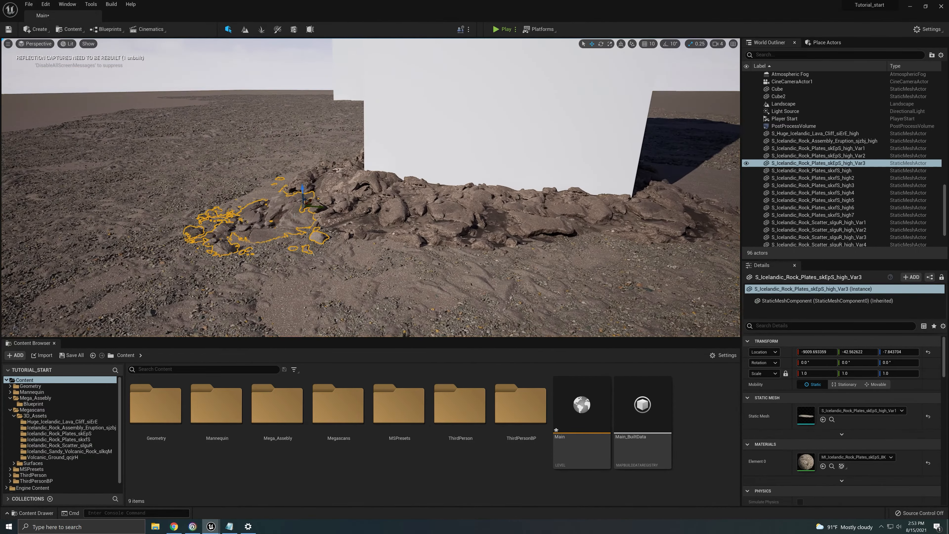
key("w")
right_click_drag(294, 215, 289, 238)
key("s")
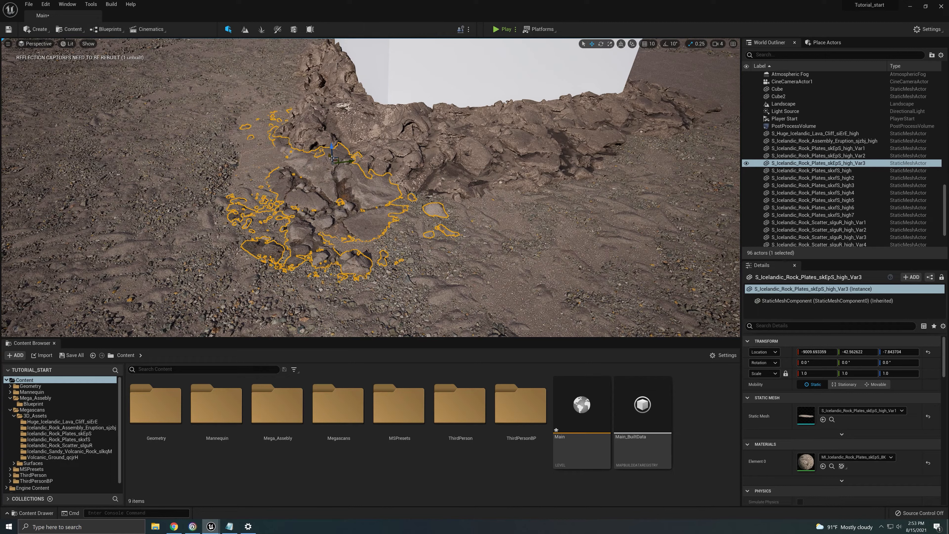
left_click_drag(332, 158, 449, 175)
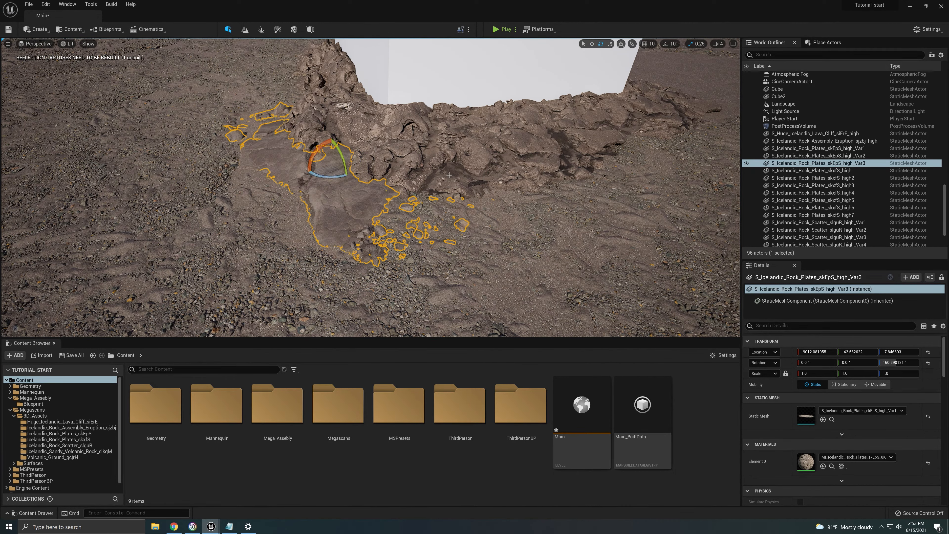
Raise the rotated rock plate slightly out of the gravel to about Z -4.2
key("w")
right_click_drag(449, 175, 429, 188)
key("w")
left_click_drag(411, 122, 410, 116)
key("e")
mouse_move(402, 143)
right_mouse_down()
mouse_move(321, 142)
mouse_move(403, 143)
right_mouse_up()
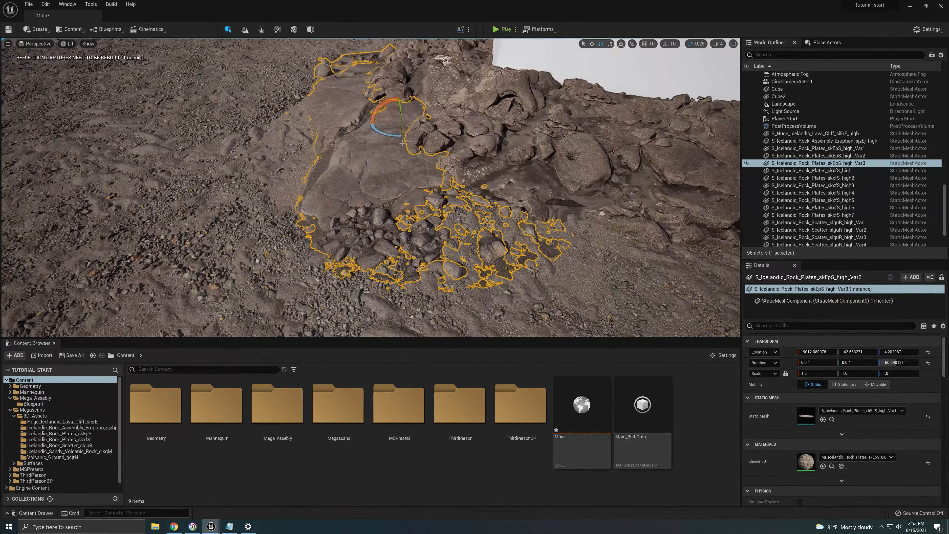
Turn the rock plate to about 230° around Z and move it along the brown rocks to about X -9026, Y 117
left_click_drag(391, 134, 496, 138)
key("w")
mouse_move(496, 138)
right_mouse_down()
mouse_move(509, 149)
mouse_move(502, 129)
right_mouse_up()
key("s")
key("e")
left_click_drag(435, 131, 435, 132)
key("s")
right_click_drag(435, 132, 388, 171)
key("w")
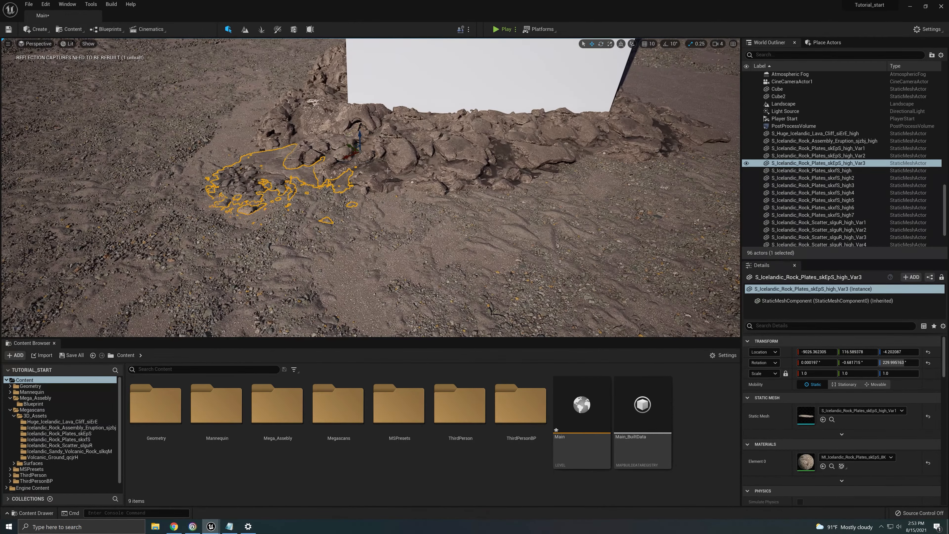
Try scaling the rock plate uniformly to 1.4, and set its scale back to 1
left_click(808, 374)
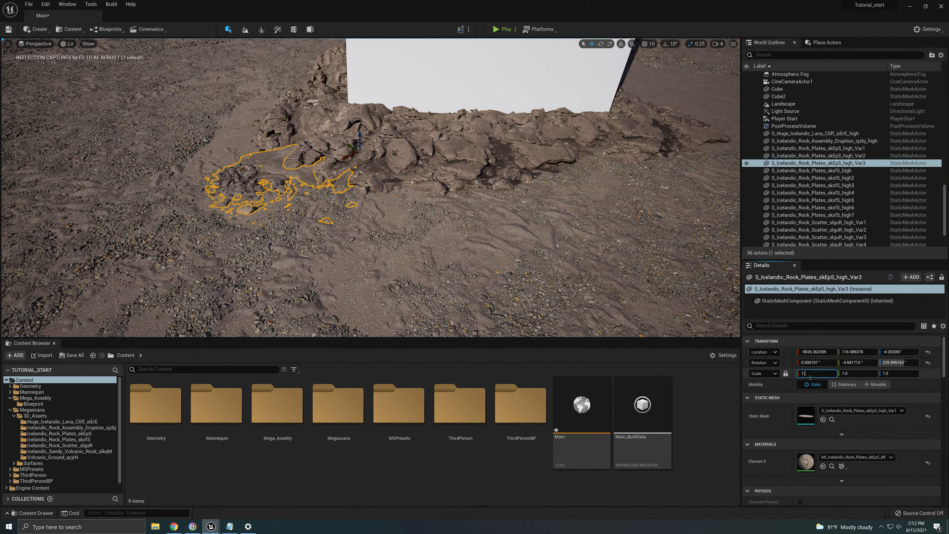
type("1.4")
key("Return")
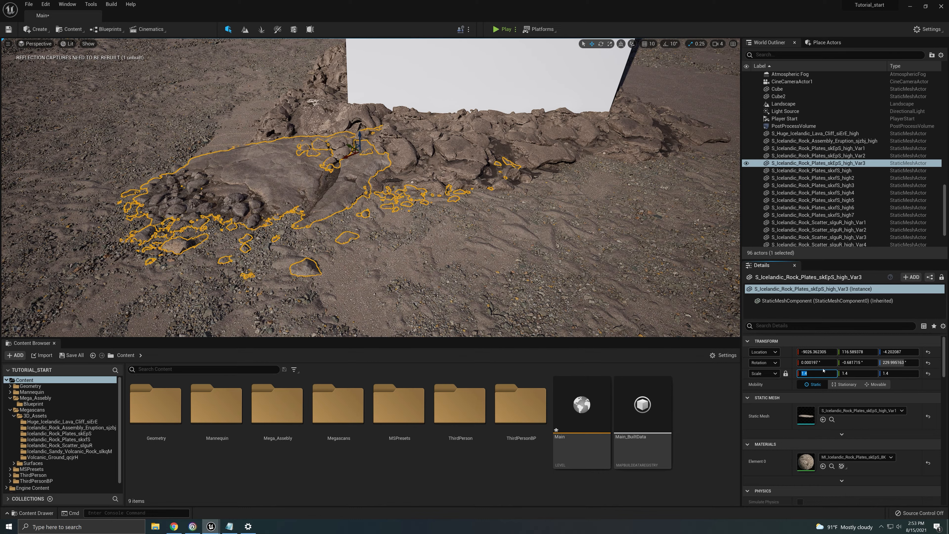
type("1")
key("Return")
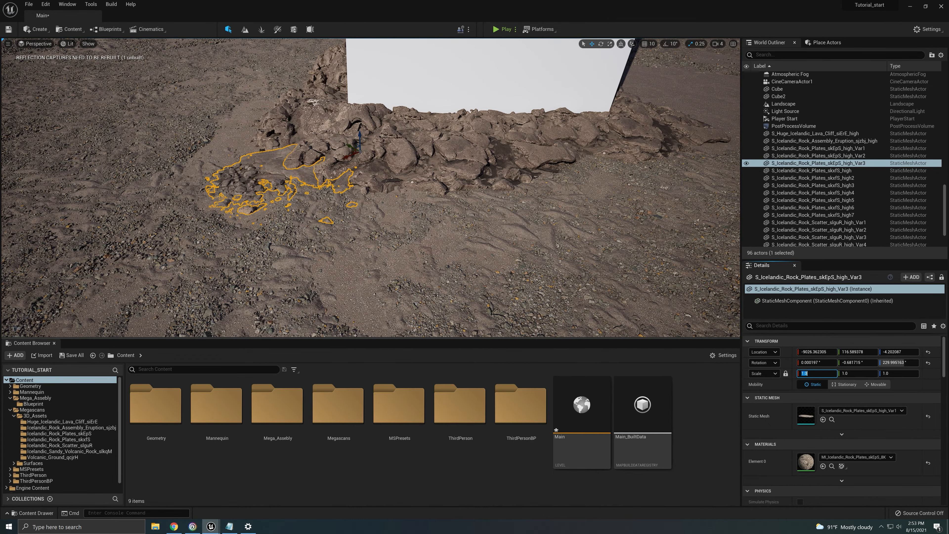
Duplicate the rock plate further along the brown rocks at about X -9077, Y 279, rotated to about 234° around Z
right_click_drag(501, 239, 490, 248)
key("w")
right_click_drag(373, 187, 373, 190)
key("s")
left_click_drag(374, 151, 501, 165, "alt")
key("e")
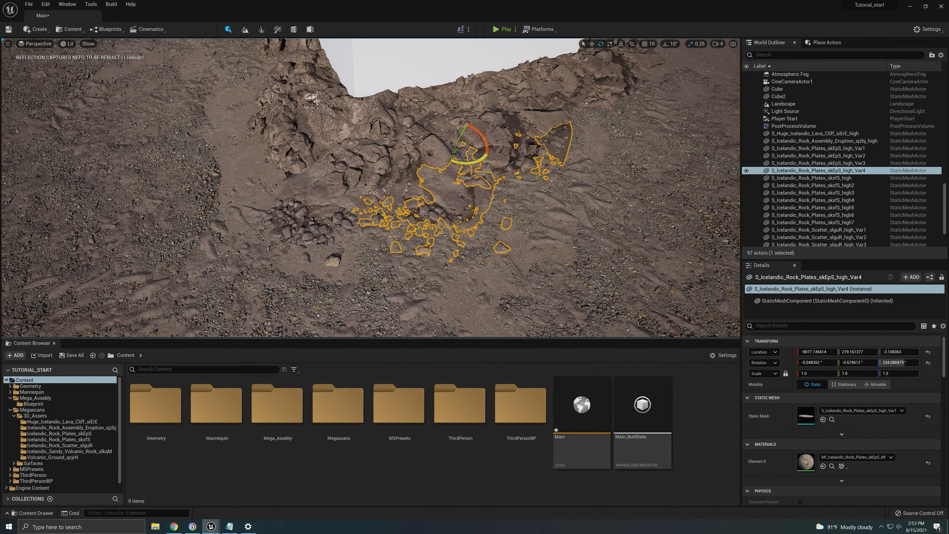
Deselect the duplicate and pilot CineCameraActor1 to check the rock arrangement from the shot camera
key("Escape")
key("w")
right_click_drag(562, 224, 561, 183)
key("s")
key("w")
key("a")
right_click_drag(142, 111, 130, 107)
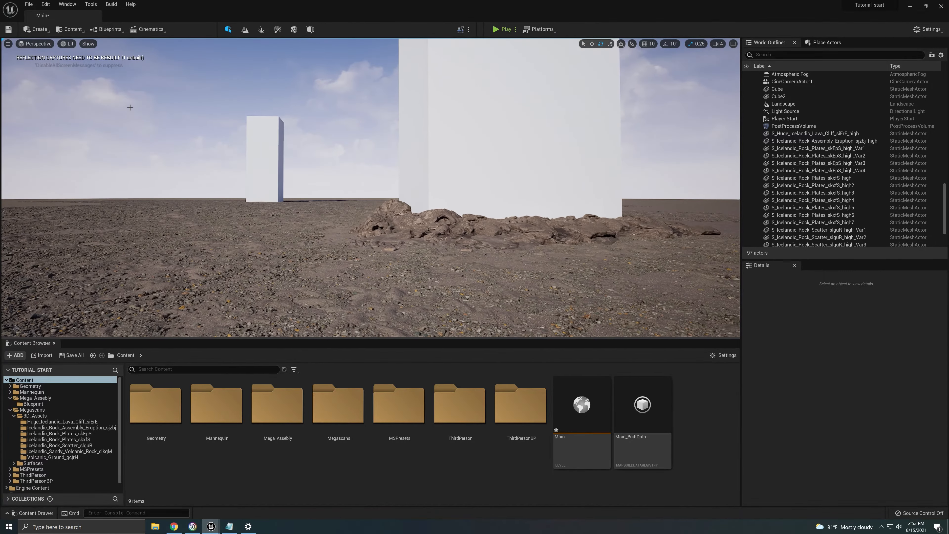
left_click(37, 44)
left_click(74, 128)
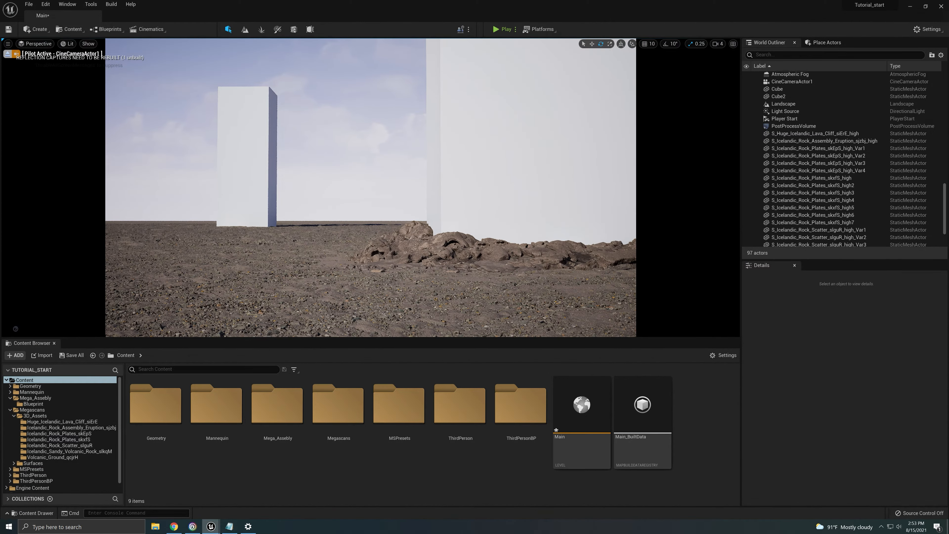
Duplicate the Var3 rock plate at the foot of the brown rocks within the camera shot, and clear the selection
left_click(374, 266)
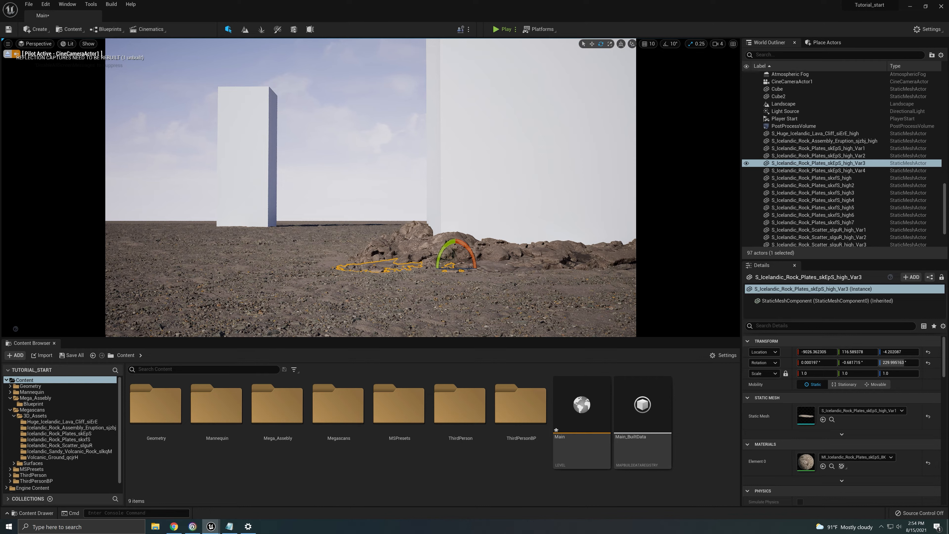
key("w")
mouse_move(450, 268)
left_mouse_down("alt")
mouse_move(355, 258)
mouse_move(441, 266)
left_mouse_up("alt")
key("w")
key("e")
left_click(414, 291)
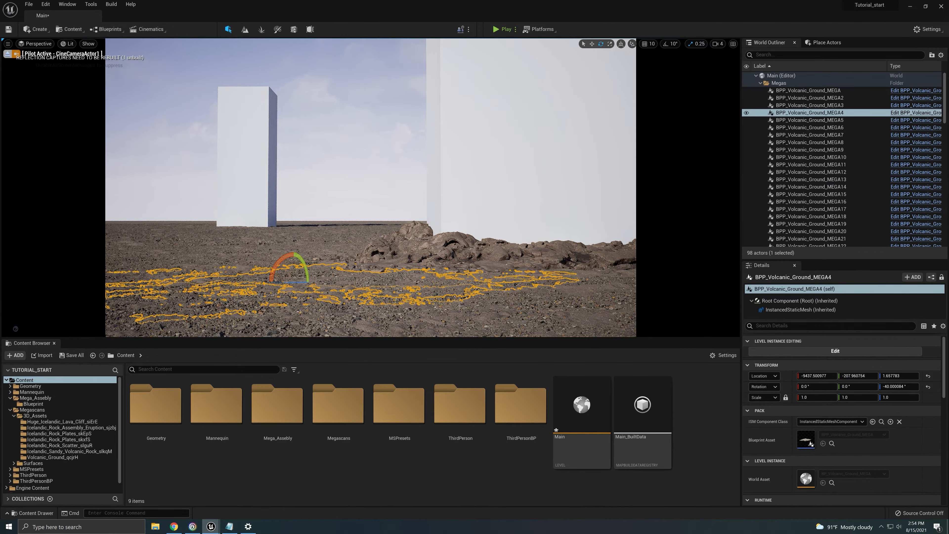
key("Escape")
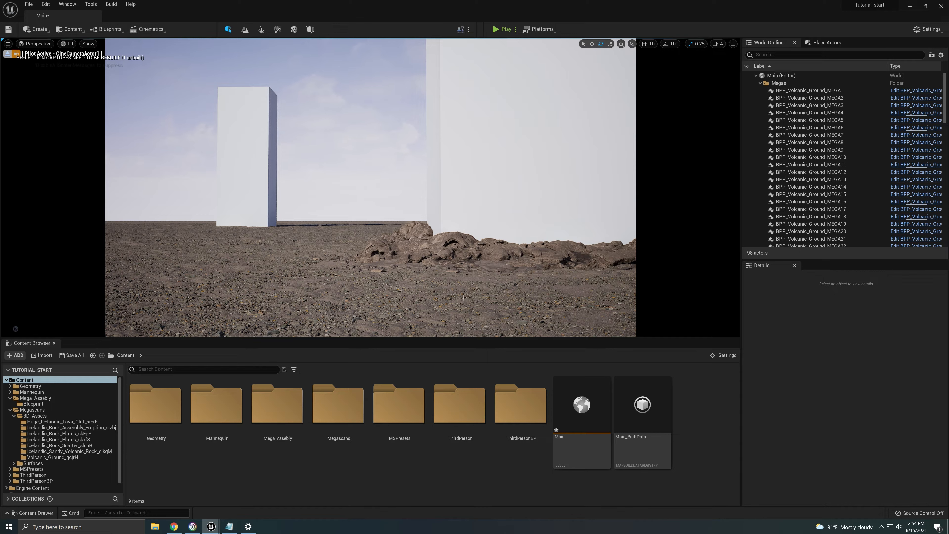
Stop piloting the cine camera and select and frame the dark S_Icelandic_Rock_Scatter_slguR_high_Var4 rock scatter
left_click(8, 53)
right_click_drag(437, 235, 551, 218)
key("w")
left_click(445, 224)
mouse_move(445, 224)
right_mouse_down()
mouse_move(497, 243)
mouse_move(502, 221)
mouse_move(552, 204)
mouse_move(448, 210)
right_mouse_up()
key("s")
key("s")
key("f")
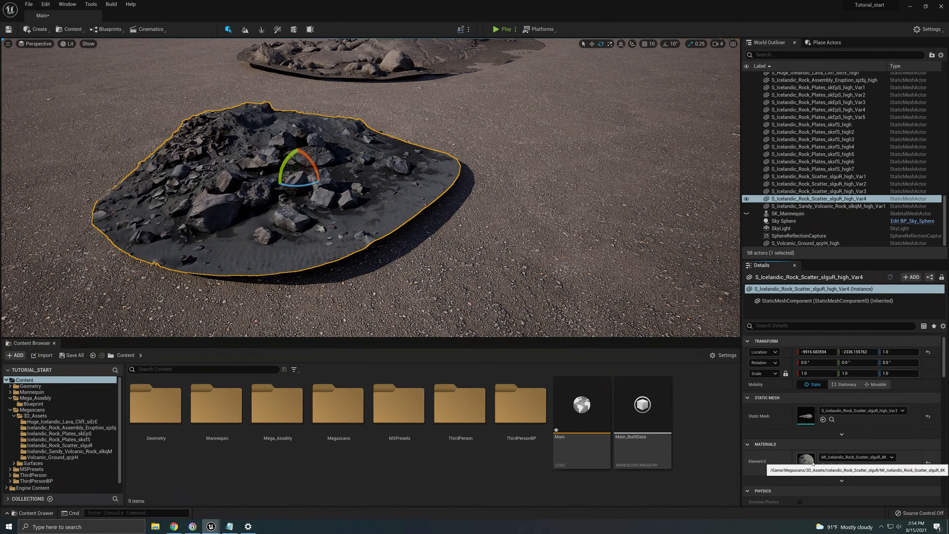
Open the rock scatter's material instance and enable Albedo Tint and Albedo Controls
double_click(811, 459)
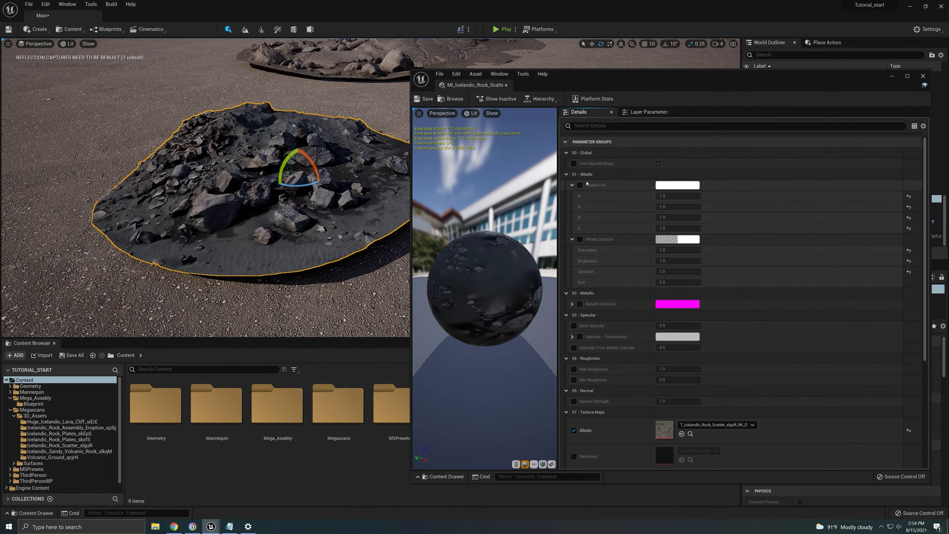
left_click(579, 186)
left_click(579, 239)
Set the rock scatter's albedo tint to about R 1.0, G 0.723, B 0.492, saturation to about 0.84 and brightness to about 2.2
left_click(677, 185)
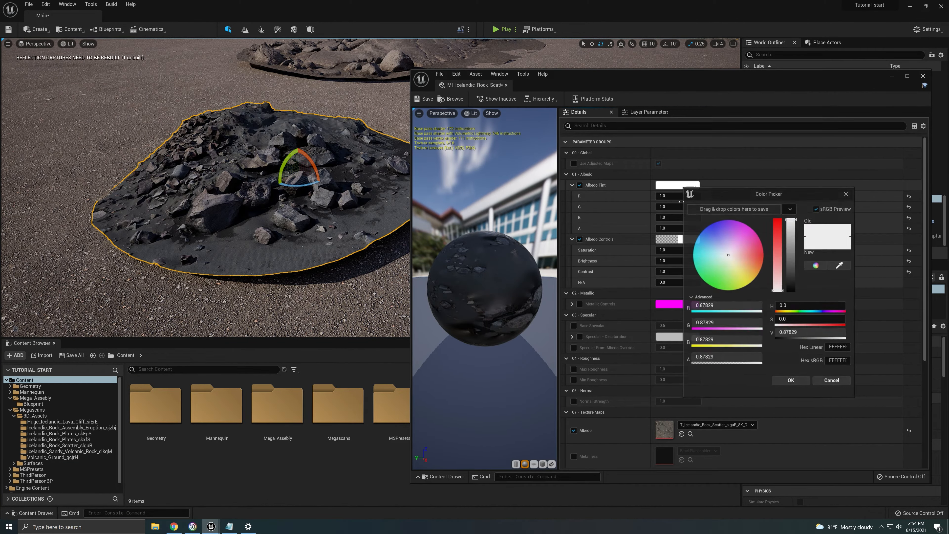
left_click_drag(739, 268, 745, 266)
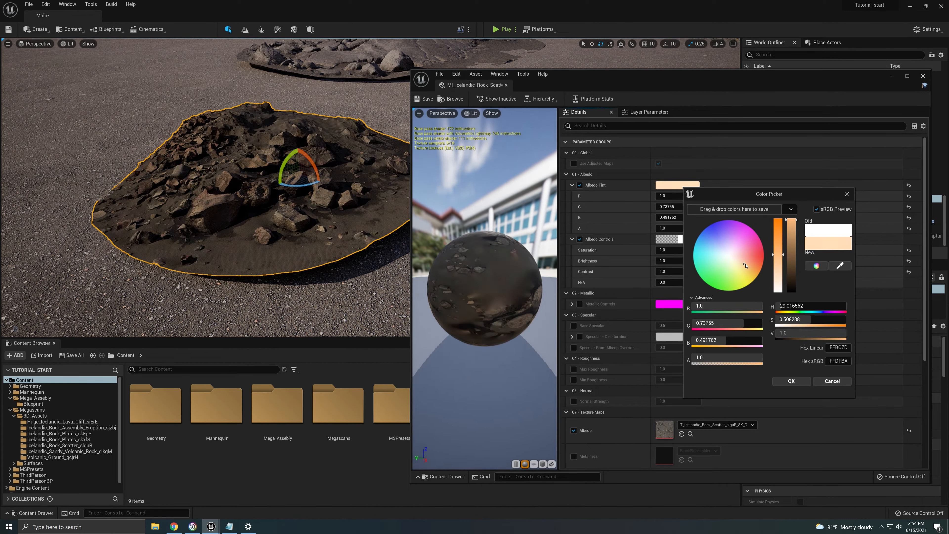
left_click(791, 380)
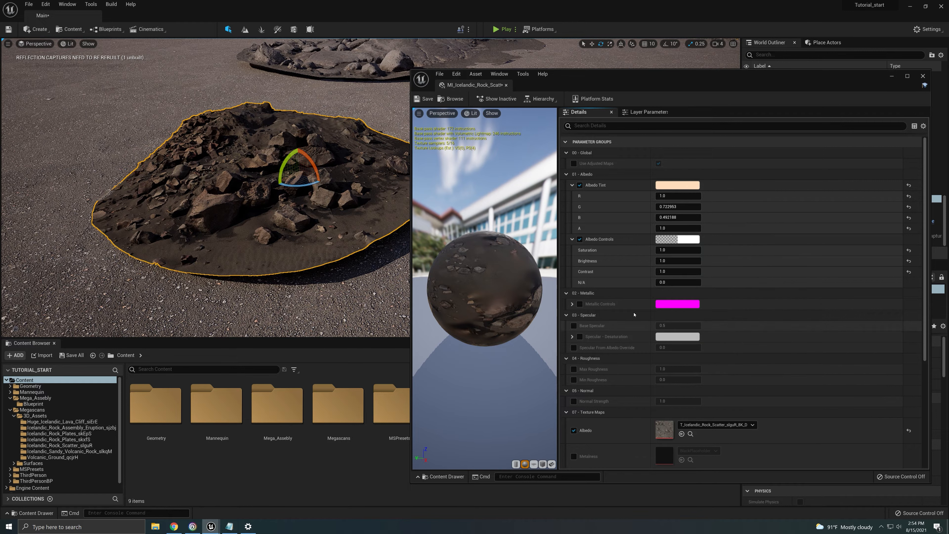
left_click_drag(665, 252, 653, 252)
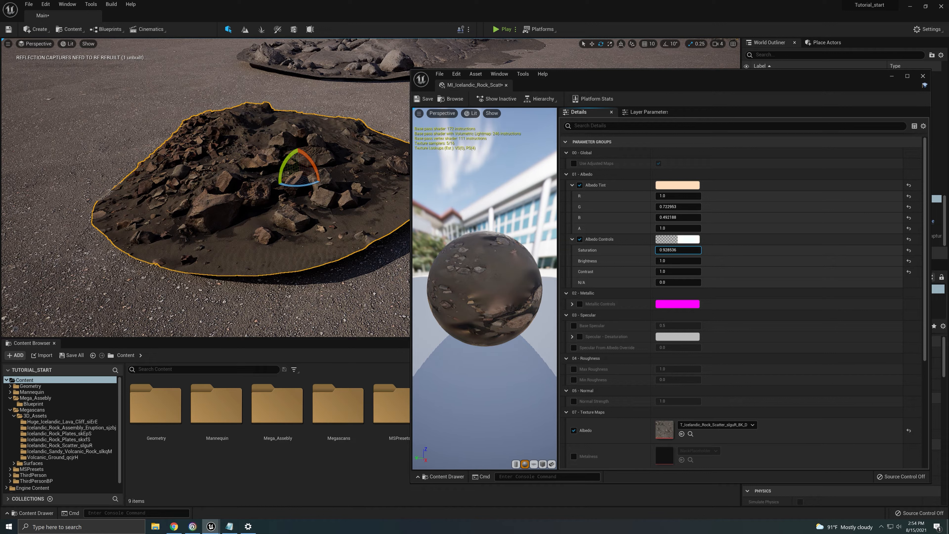
left_click_drag(669, 260, 681, 261)
Duplicate the tinted rock scatter onto the gravel in front of the brown rocks and frame it in the view
right_click_drag(326, 241, 400, 235)
key("s")
key("s")
mouse_move(258, 212)
right_mouse_down()
mouse_move(276, 210)
mouse_move(259, 212)
right_mouse_up()
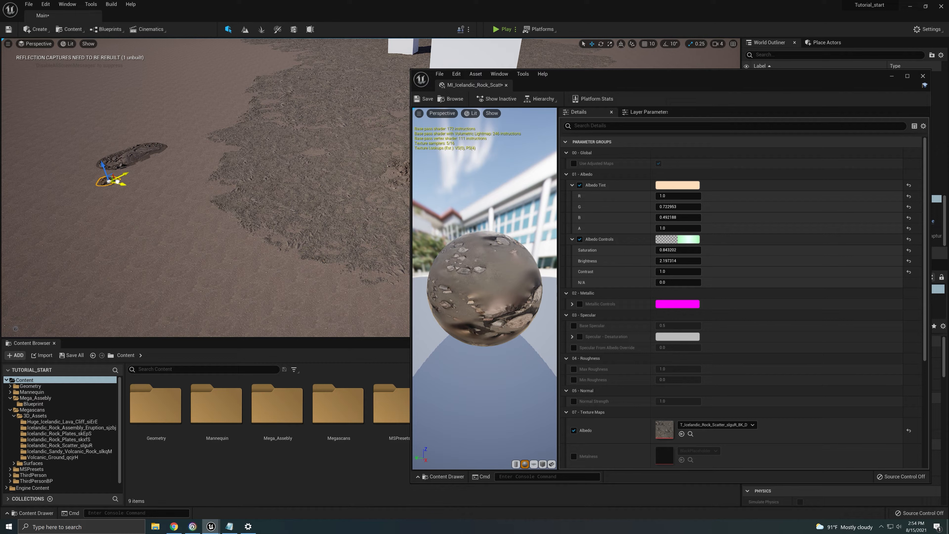
left_click_drag(120, 183, 341, 190, "alt")
key("f")
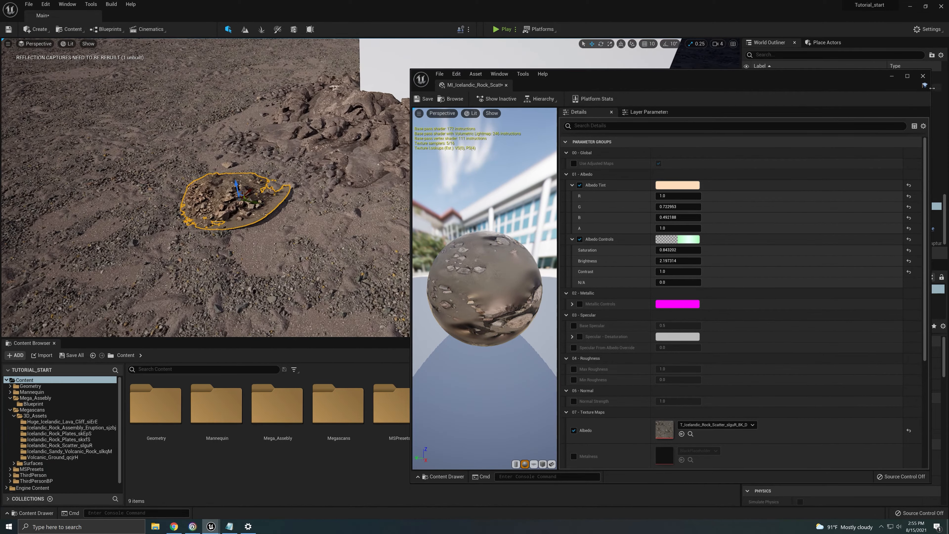
Close the material instance and set the duplicated rock scatter's uniform scale to 1.5
left_click(922, 76)
key("w")
right_click_drag(223, 204, 185, 210)
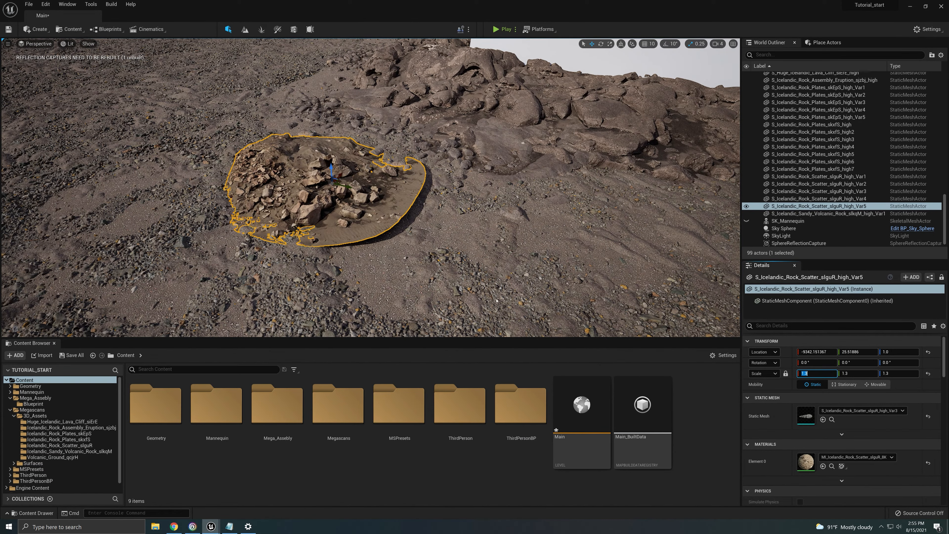
key("w")
right_click_drag(672, 277, 635, 298)
left_click(821, 373)
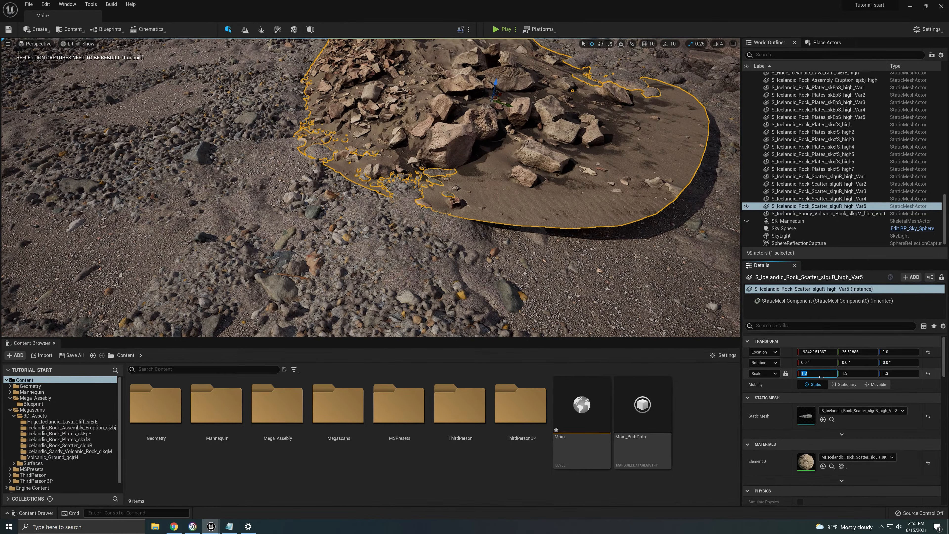
type("1.5")
key("Return")
Rotate the rock scatter to about -64° around Z, move it against the brown rocks and sink it to about Z -2.8
right_click_drag(289, 150, 289, 151)
left_click_drag(258, 152, 280, 141)
key("w")
right_click_drag(333, 135, 334, 135)
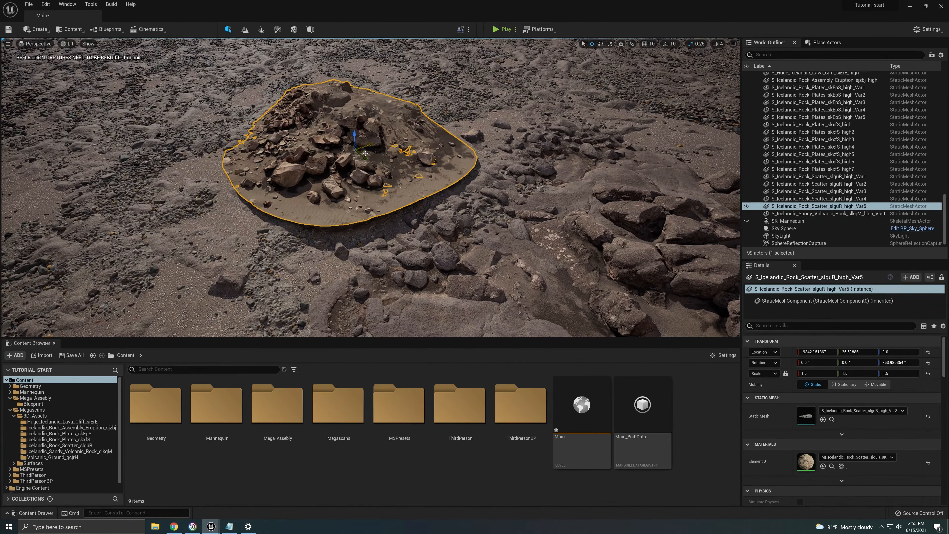
left_click_drag(365, 154, 524, 218)
right_click_drag(523, 218, 523, 218)
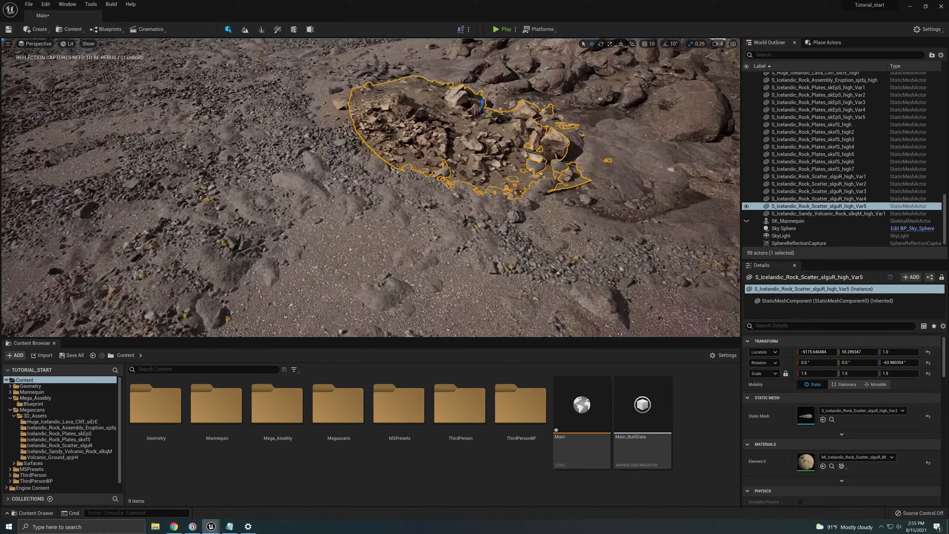
right_click_drag(492, 188, 492, 188)
left_click_drag(392, 172, 389, 173)
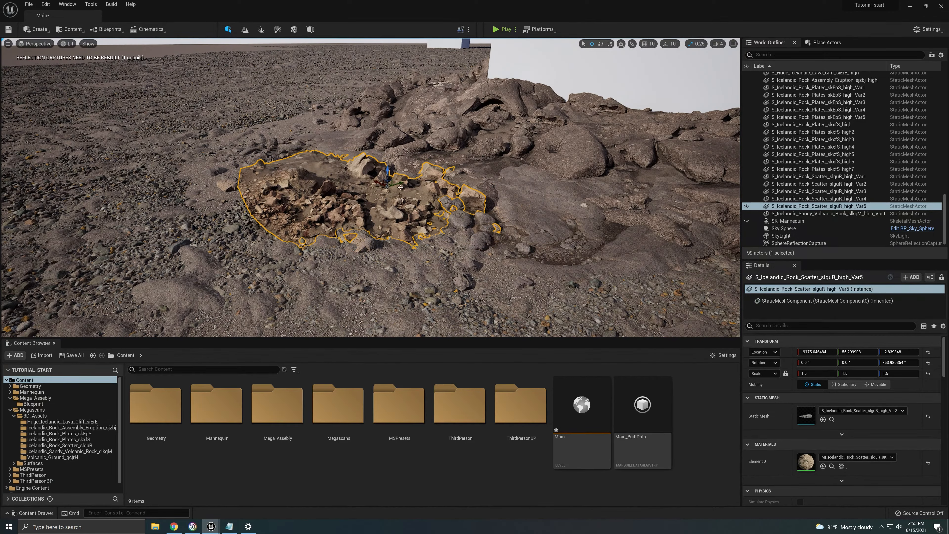
right_click_drag(400, 187, 400, 187)
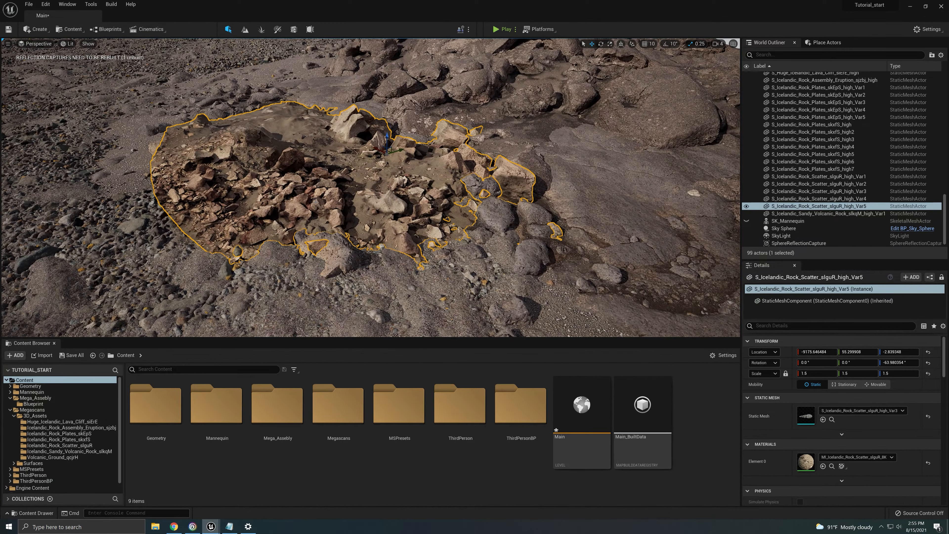
Change the rock scatter material's albedo tint to about R 1.0, G 0.764, B 0.604, then close the material instance
double_click(806, 461)
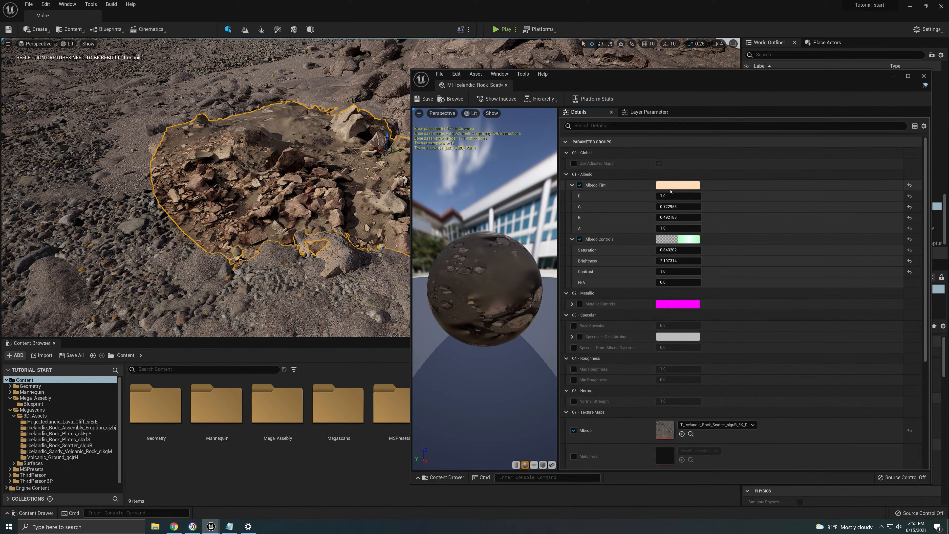
left_click(674, 185)
left_click(732, 261)
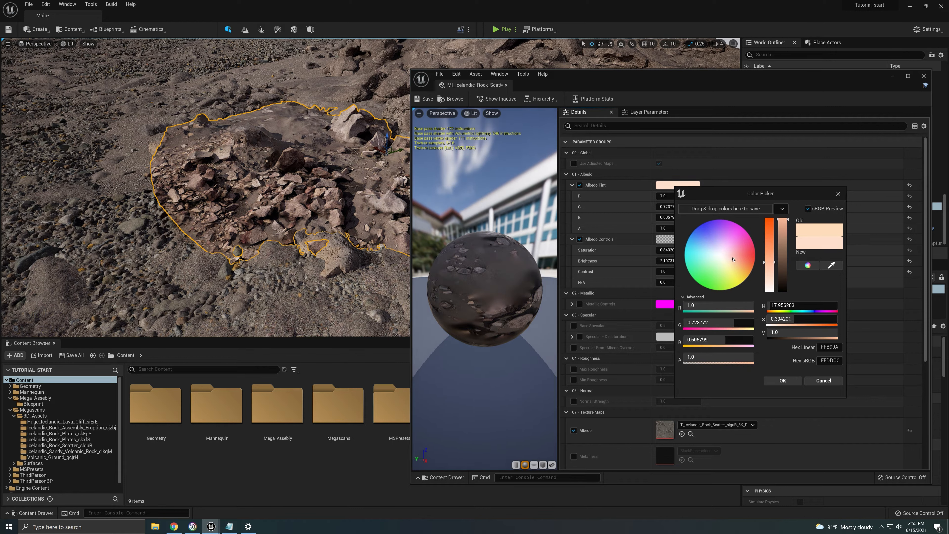
left_click_drag(732, 258, 733, 261)
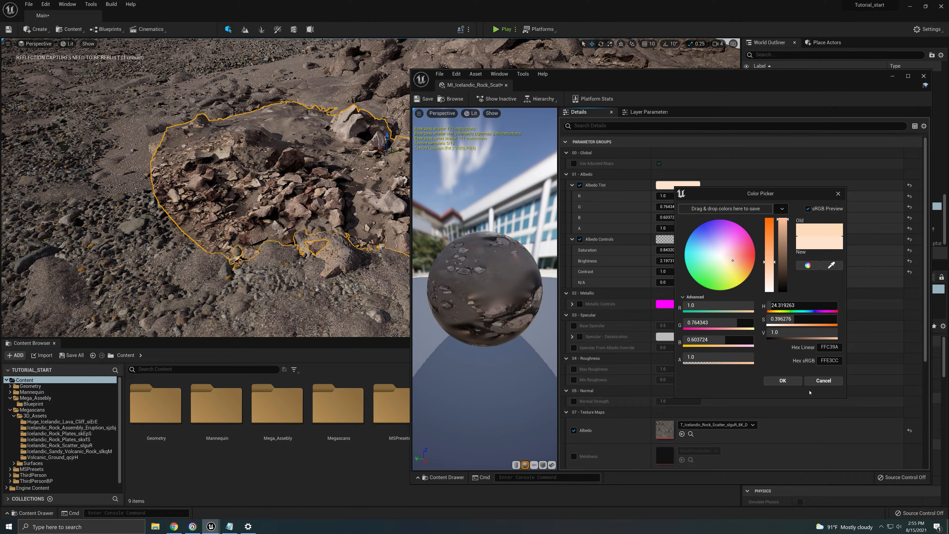
left_click(783, 381)
right_click_drag(292, 218, 329, 338)
right_click_drag(344, 262, 351, 267)
key("Escape")
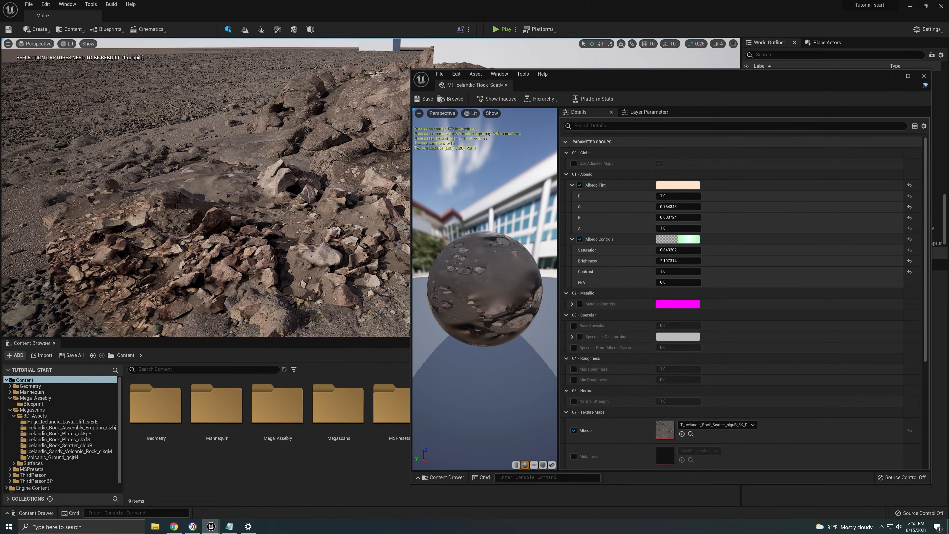
left_click(344, 250)
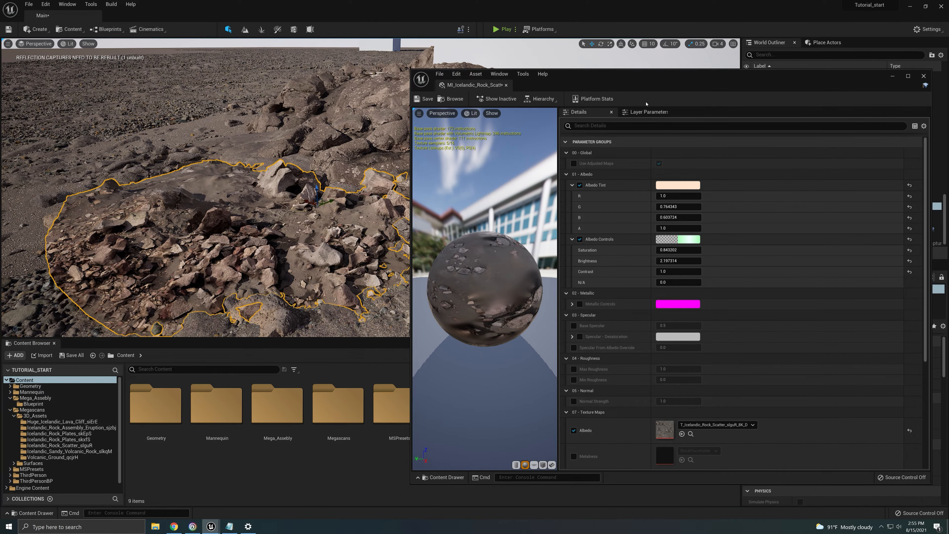
left_click(923, 76)
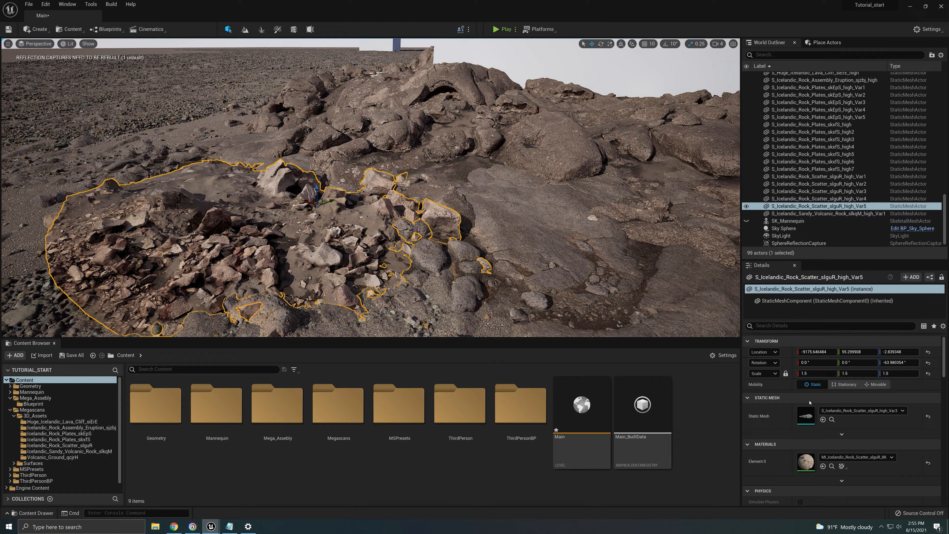
Set the rock scatter's uniform scale to 1.0
left_click(817, 374)
type("1")
key("Return")
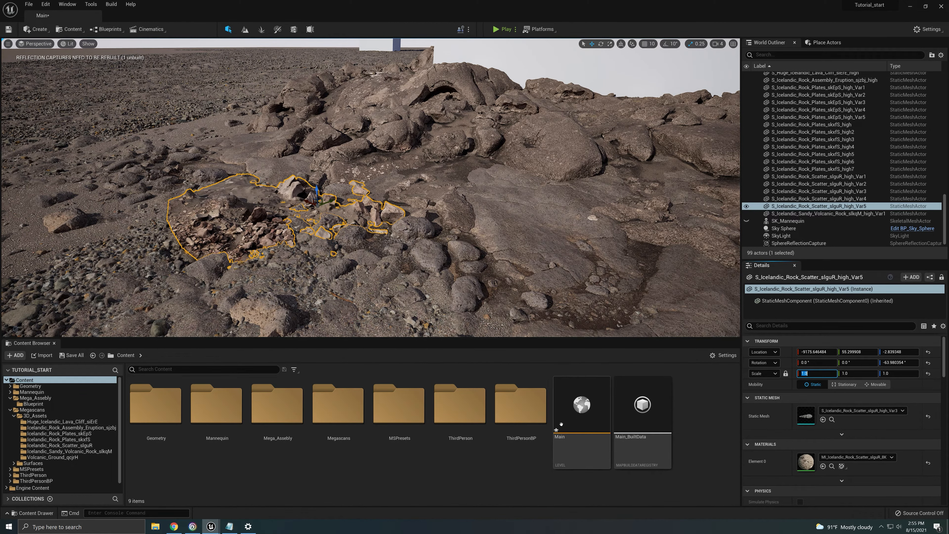
Set the rock scatter material's albedo saturation to 0.4 and brightness to about 2.14, comparing it with the surrounding ground
double_click(805, 461)
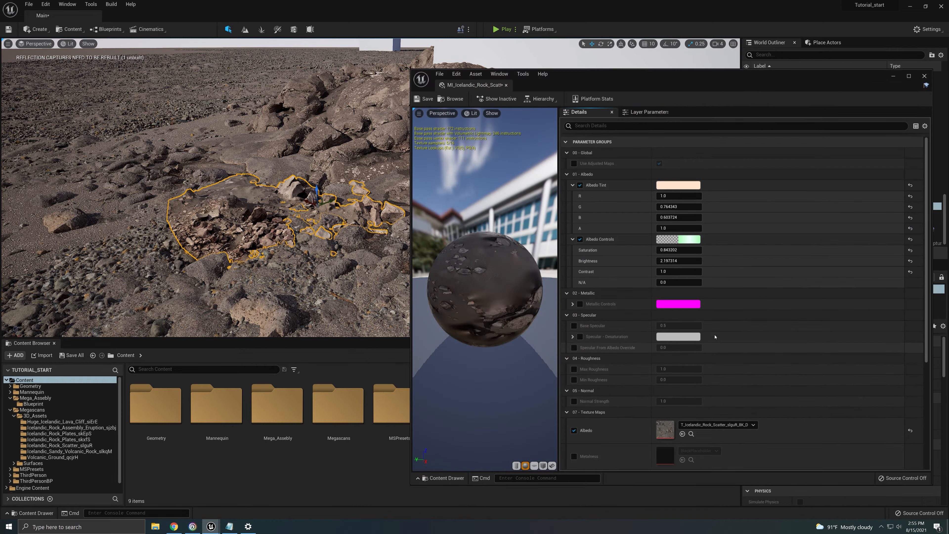
left_click_drag(671, 260, 635, 250)
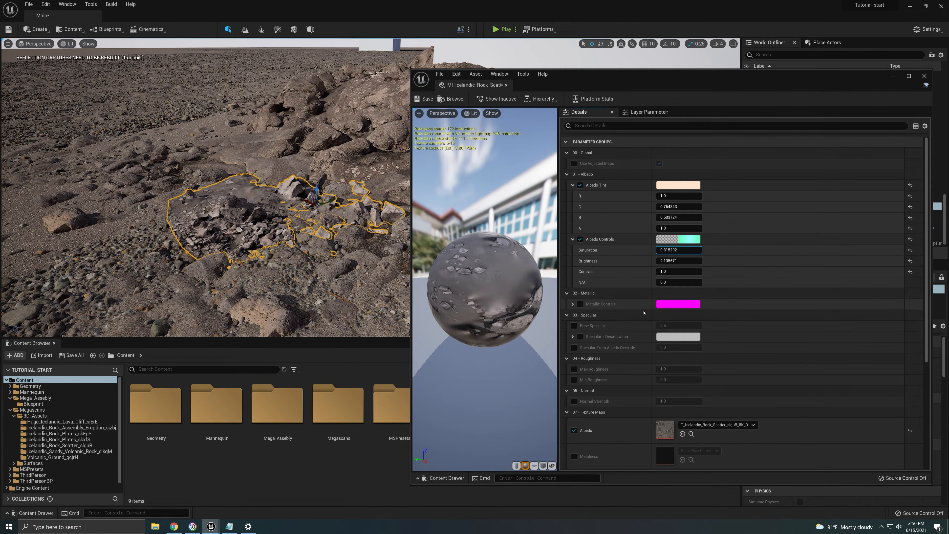
left_click(358, 485)
left_click(325, 307)
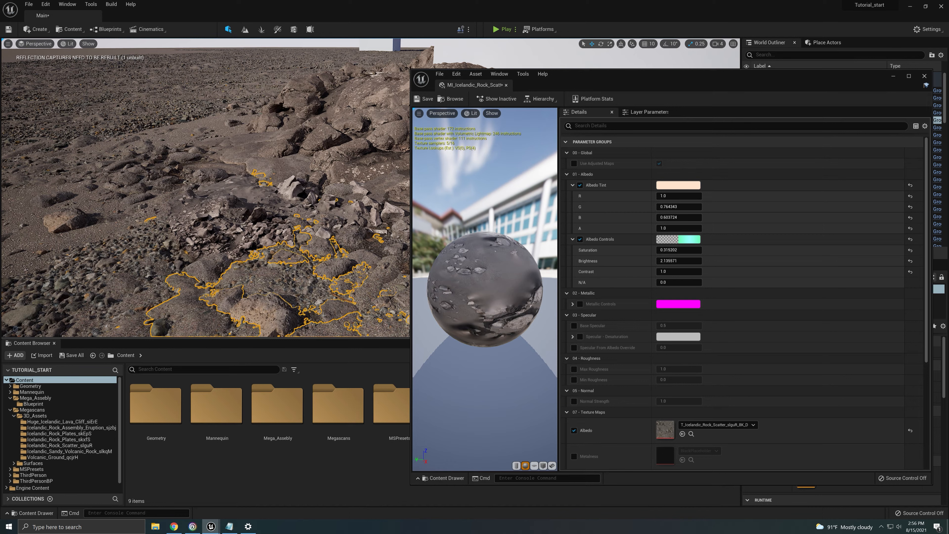
left_click(276, 223)
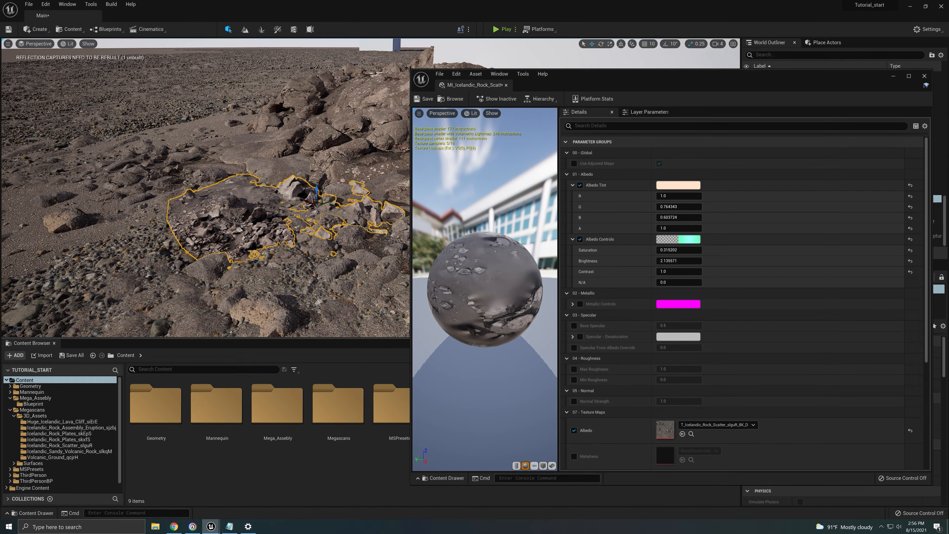
left_click(675, 253)
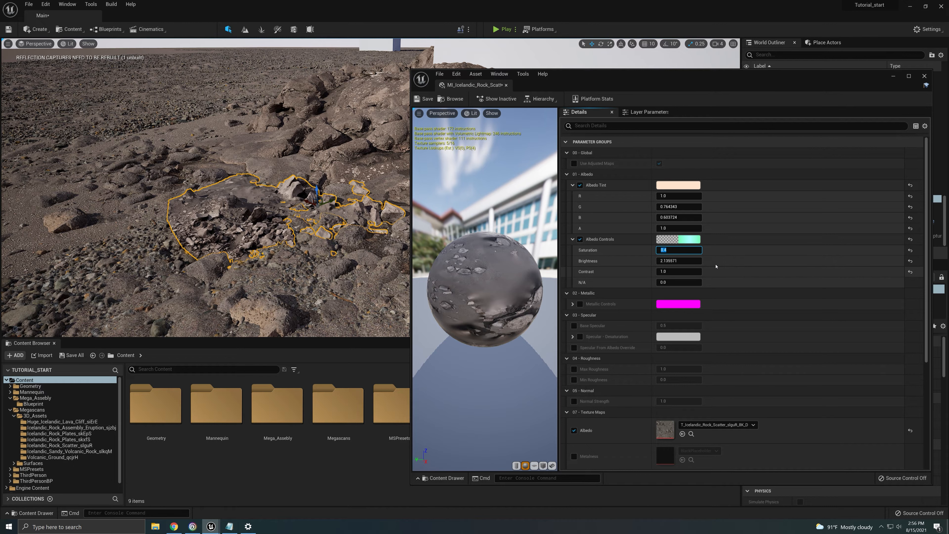
left_click(342, 282)
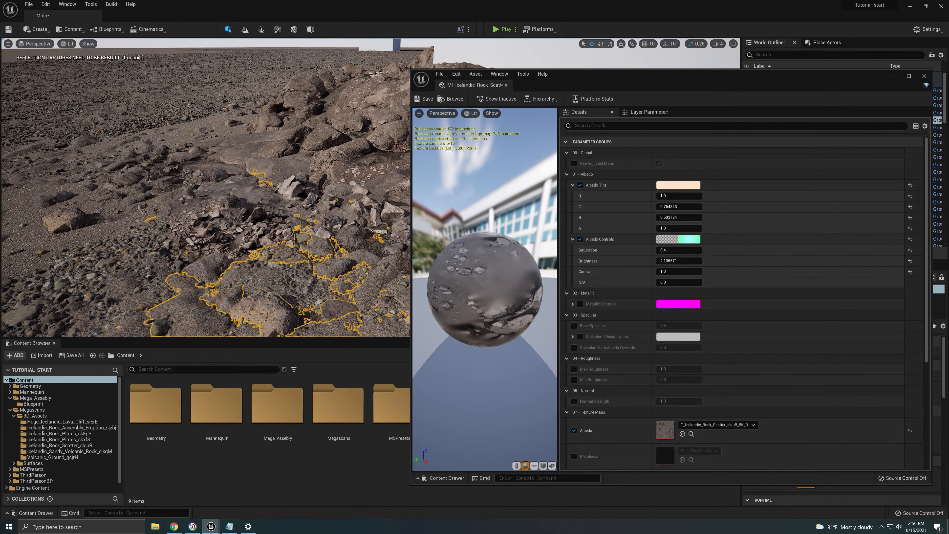
left_click(924, 75)
Move the rock scatter to about X -9190, Y 39, Z -4.3 and rotate it to about -30° around Z
left_click(284, 213)
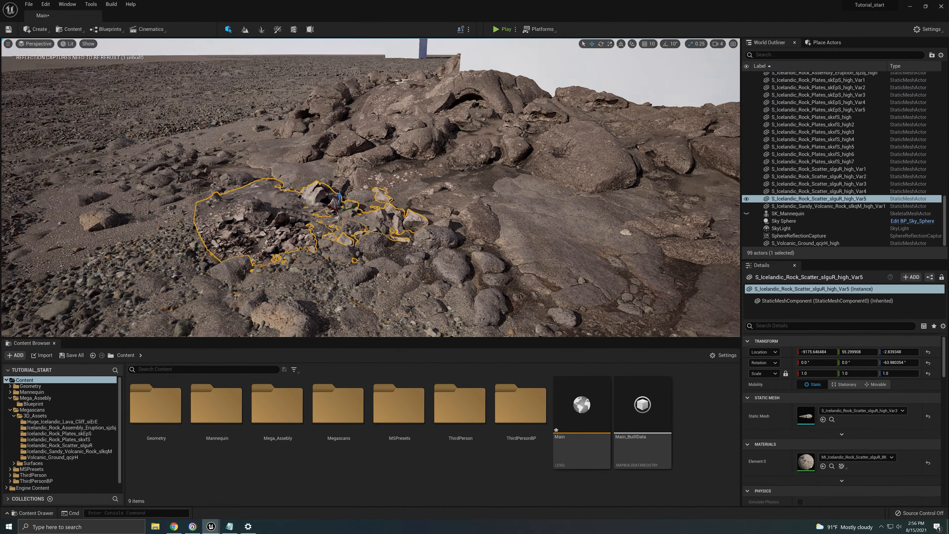
right_click_drag(374, 209, 373, 170)
left_click_drag(379, 170, 406, 181)
key("s")
right_click_drag(406, 181, 400, 154)
left_click(531, 234)
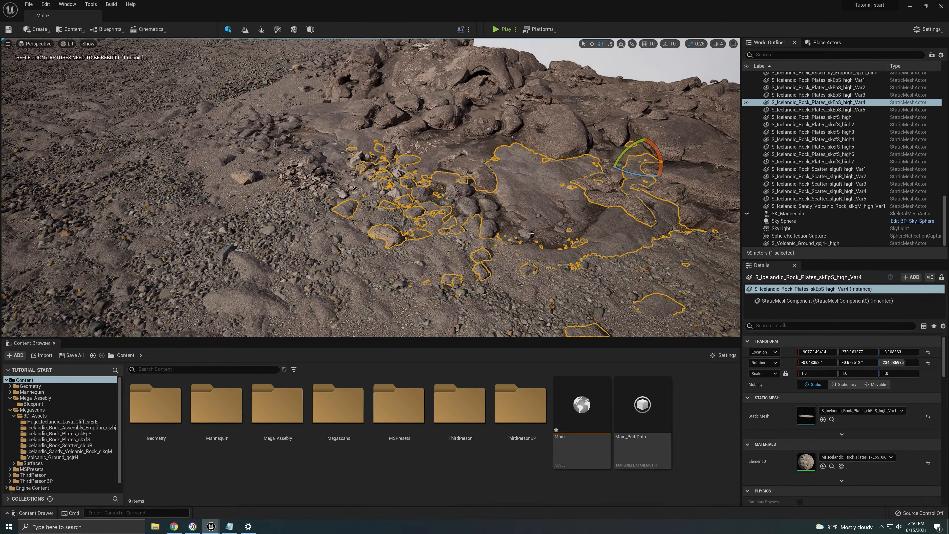
left_click(302, 178)
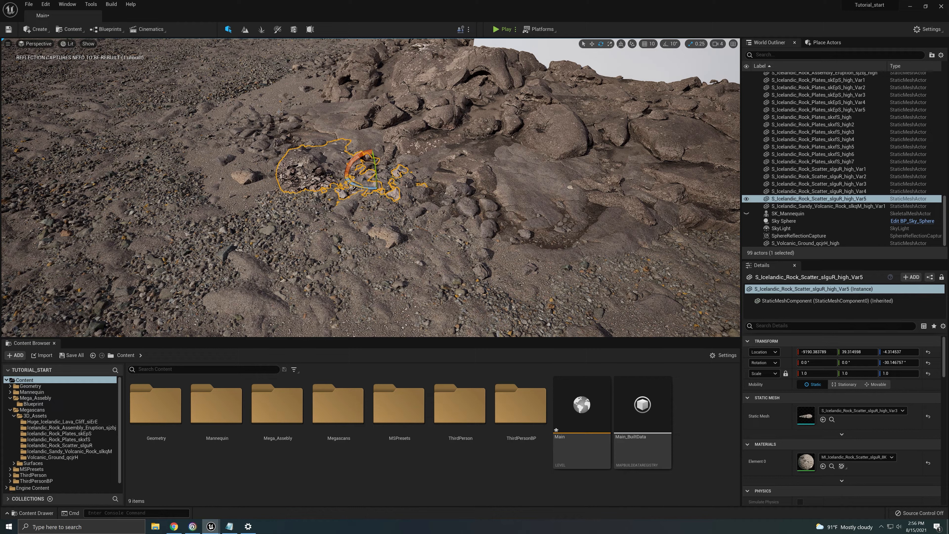
right_click_drag(532, 184, 504, 181)
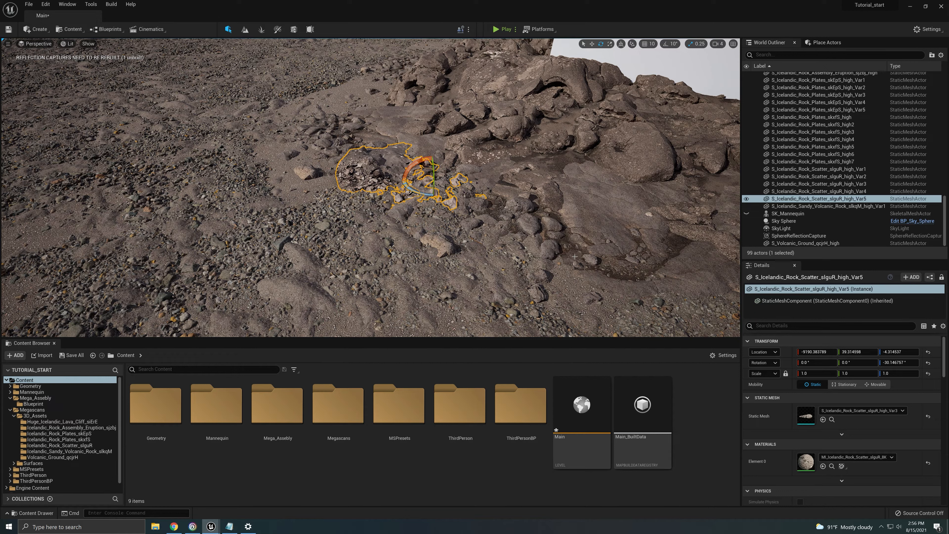
left_click(441, 225)
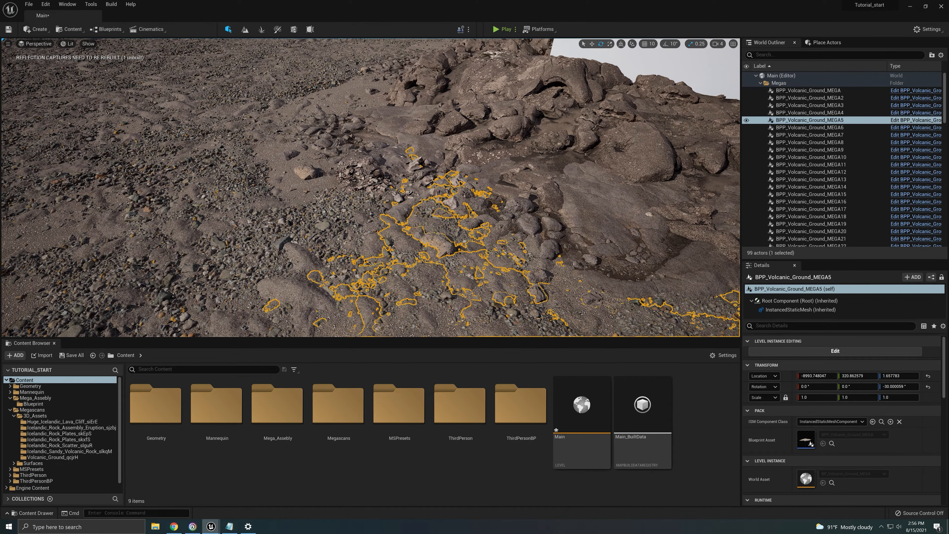
left_click(394, 166)
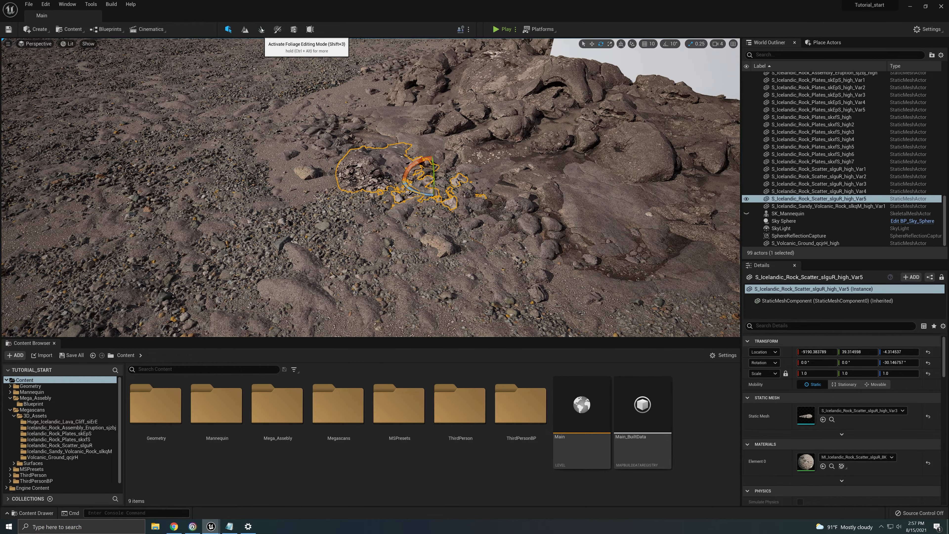
Locate the rock scatter's static mesh, S_Icelandic_Rock_Scatter_slguR_high_Var3, in the project content
left_click(261, 29)
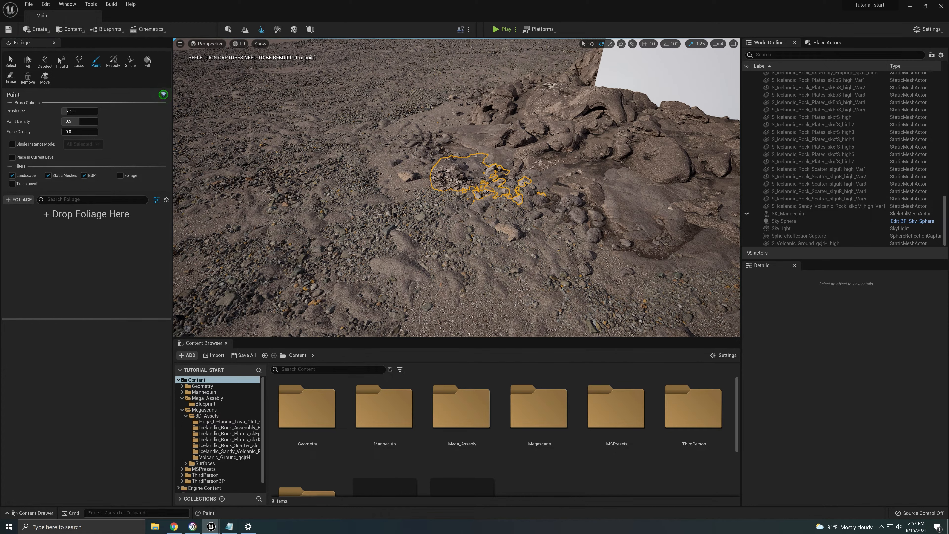
left_click(227, 29)
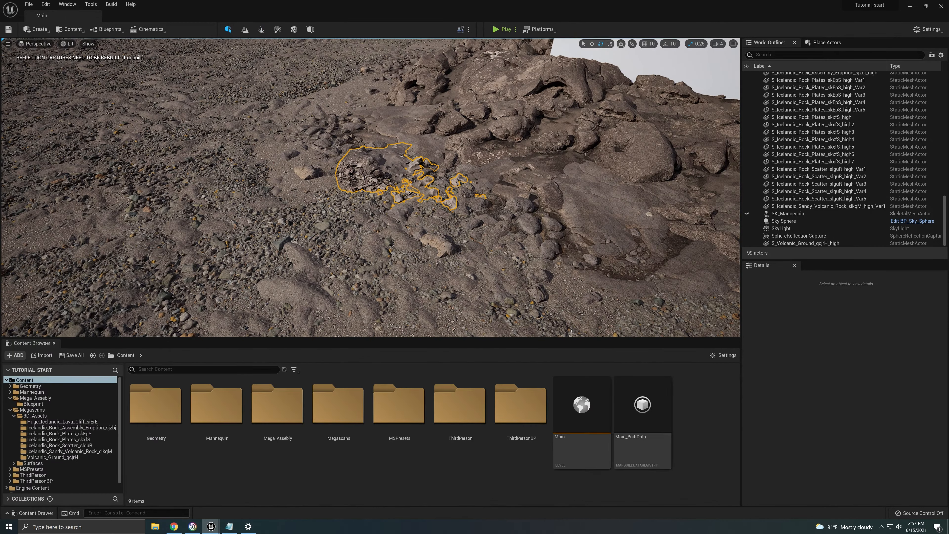
left_click(397, 174)
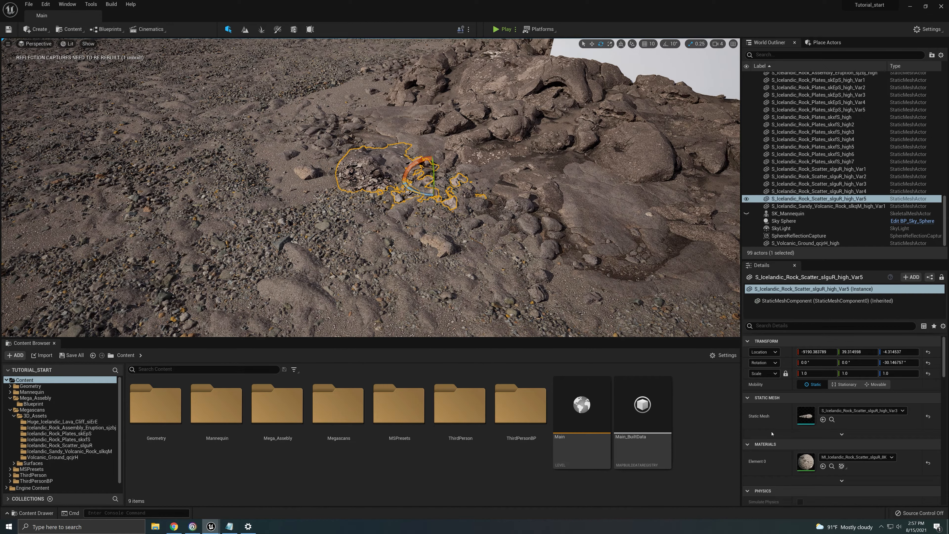
left_click(831, 419)
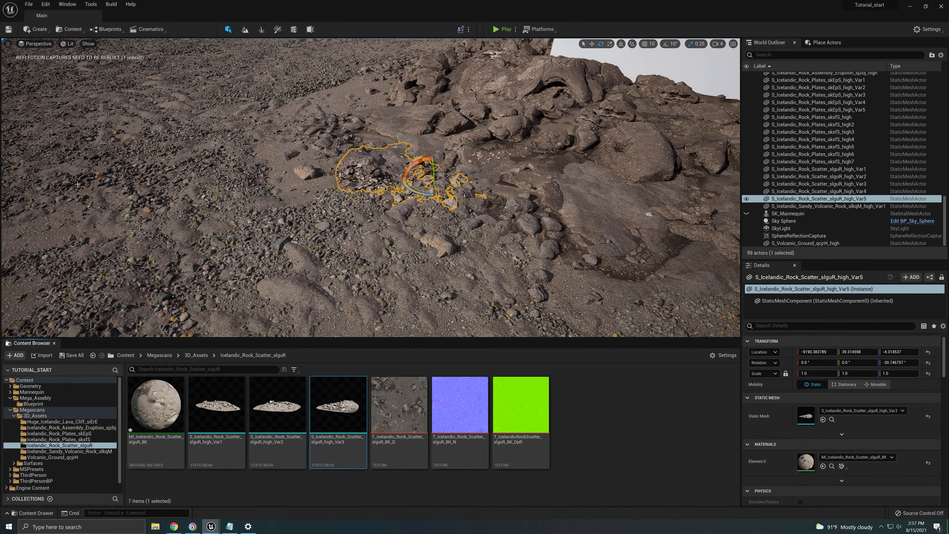
In Foliage mode, add the S_Icelandic_Rock_Scatter_slguR_high_Var3 and Var2 meshes as foliage types
left_click(261, 29)
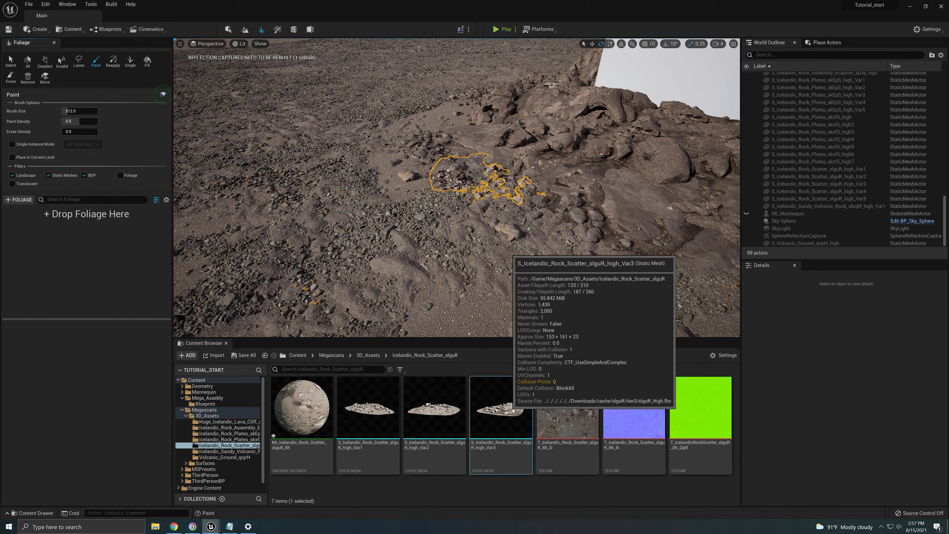
left_click_drag(512, 409, 34, 263)
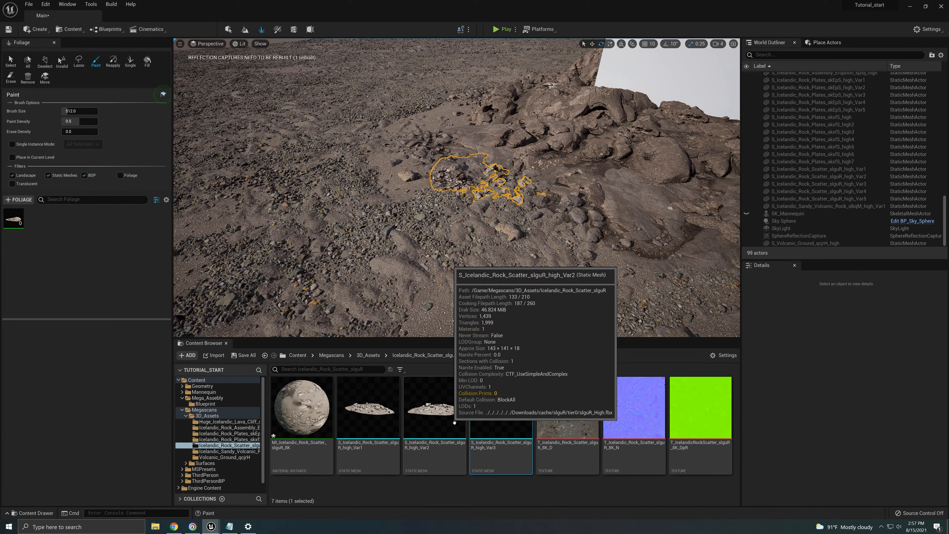
left_click_drag(434, 415, 83, 281)
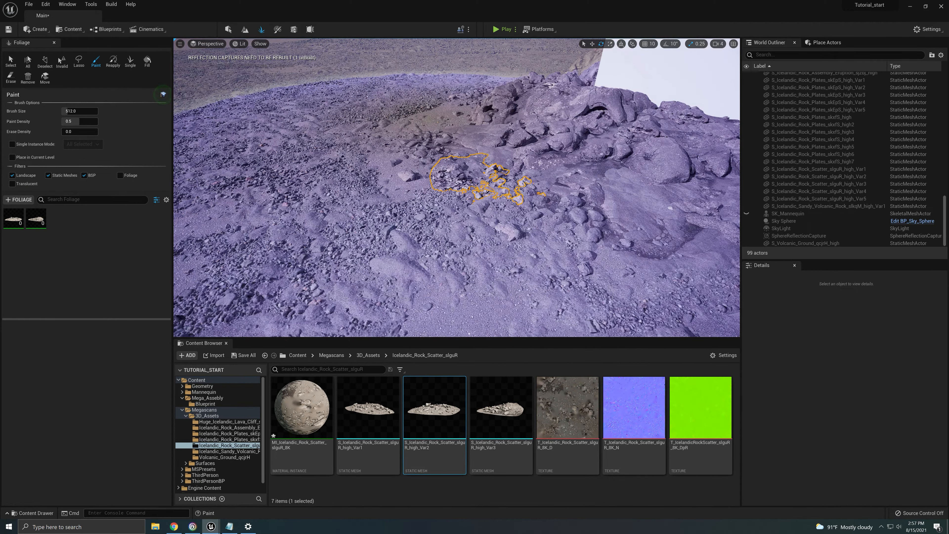
key("s")
right_click_drag(448, 172, 461, 224)
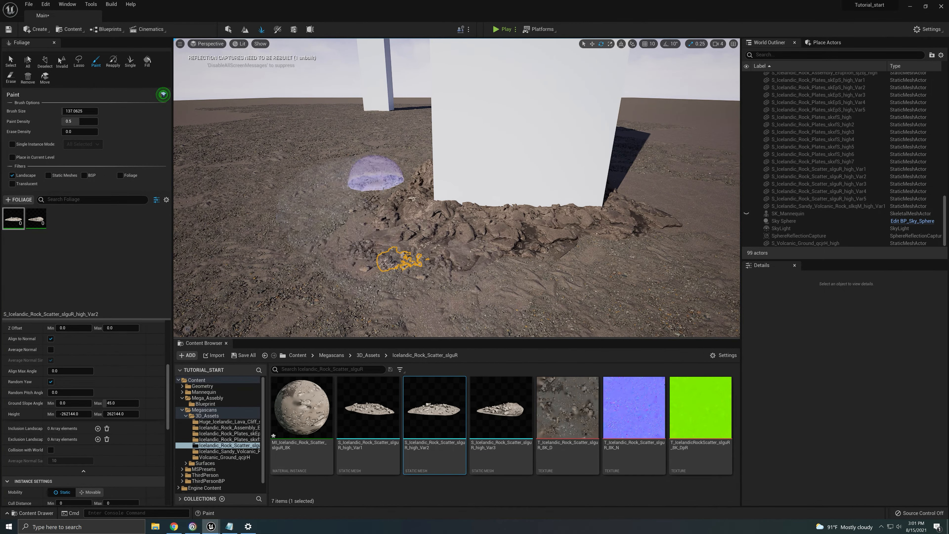
mouse_move(324, 251)
right_mouse_down()
mouse_move(315, 279)
mouse_move(333, 250)
right_mouse_up()
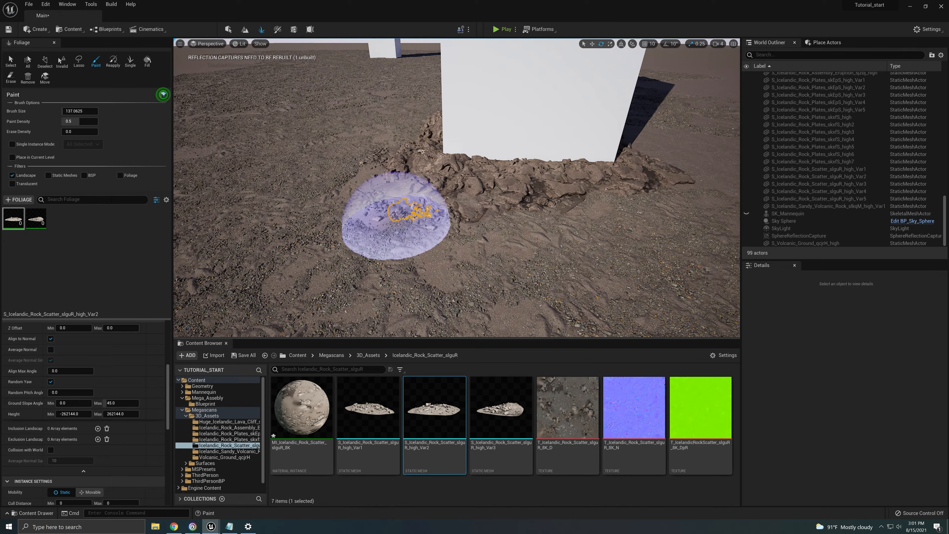
key("s")
right_click_drag(424, 225, 439, 225)
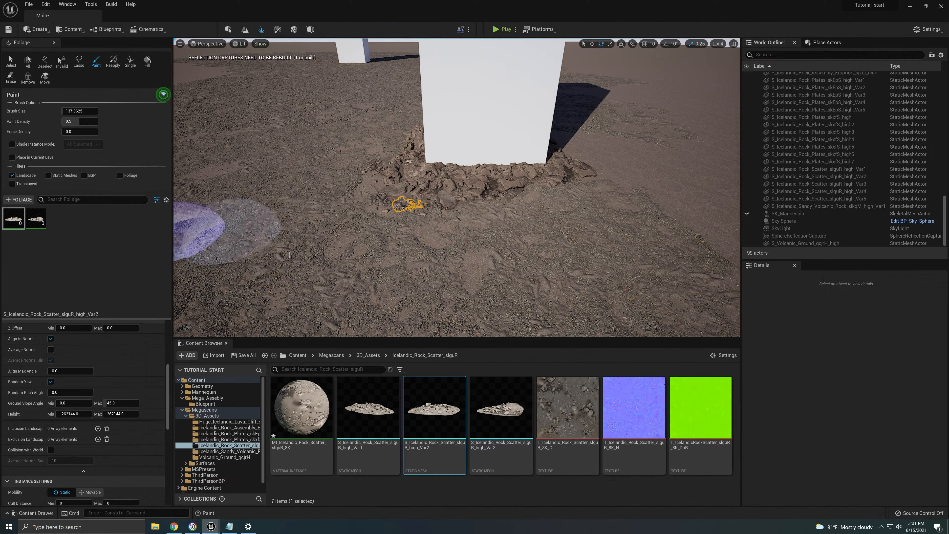
Try painting both rock scatter foliage types across the ground in front of and beside the white block
mouse_move(575, 237)
left_mouse_down()
mouse_move(451, 282)
mouse_move(608, 173)
mouse_move(540, 239)
mouse_move(261, 170)
mouse_move(278, 135)
mouse_move(209, 169)
left_mouse_up()
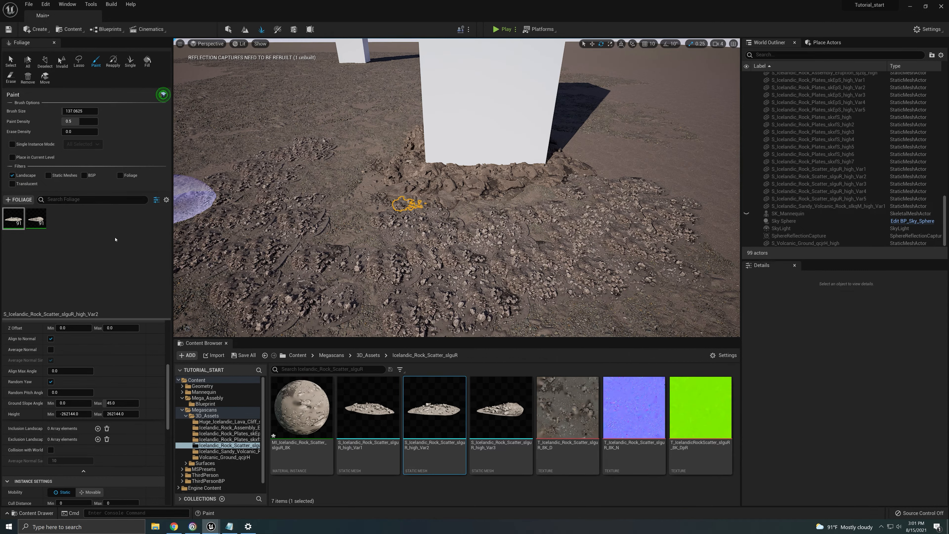
key("s")
right_click_drag(321, 239, 346, 252)
left_click_drag(323, 239, 322, 155)
mouse_move(397, 192)
left_mouse_down()
mouse_move(485, 290)
mouse_move(625, 187)
mouse_move(512, 157)
mouse_move(599, 136)
left_mouse_up()
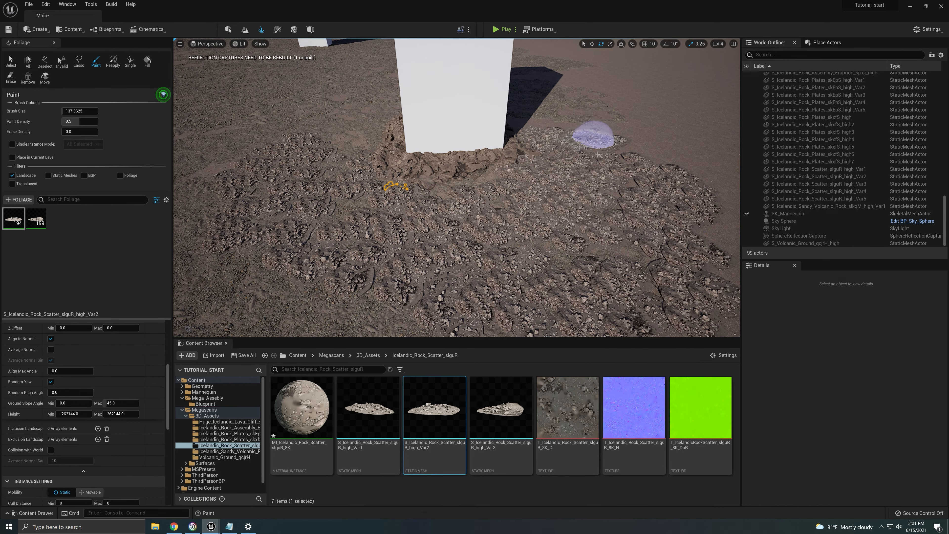
Extend the trial rock scatter painting over the open ground farther away from the white block
key("w")
mouse_move(600, 135)
right_mouse_down()
mouse_move(631, 138)
mouse_move(598, 94)
mouse_move(554, 87)
right_mouse_up()
key("w")
mouse_move(593, 170)
right_mouse_down()
mouse_move(590, 109)
mouse_move(587, 168)
mouse_move(509, 193)
right_mouse_up()
key("s")
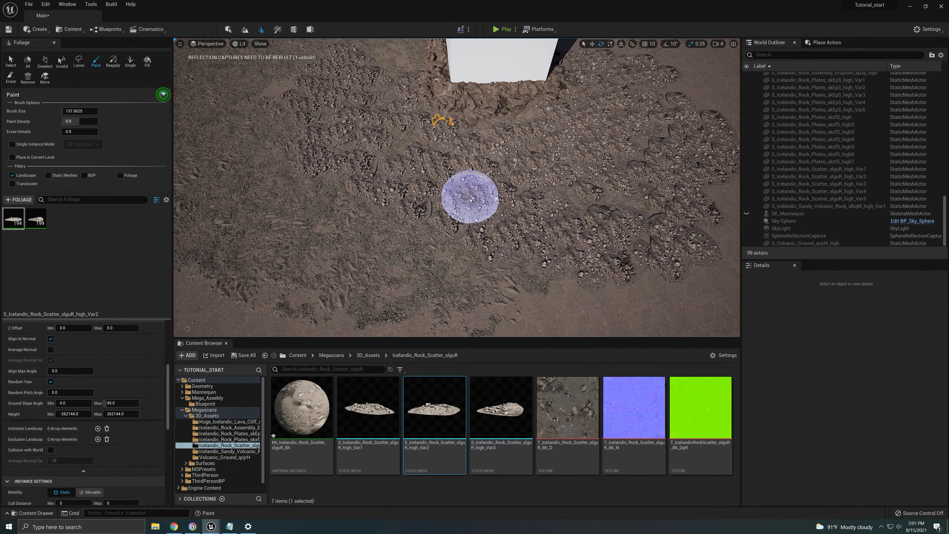
mouse_move(460, 203)
left_mouse_down()
mouse_move(269, 159)
mouse_move(275, 212)
mouse_move(438, 241)
mouse_move(348, 225)
mouse_move(525, 279)
mouse_move(614, 223)
mouse_move(475, 95)
mouse_move(605, 306)
left_mouse_up()
mouse_move(681, 305)
left_mouse_down()
mouse_move(578, 110)
mouse_move(300, 232)
mouse_move(467, 280)
left_mouse_up()
Undo all the trial strokes painted with both rock scatter foliage types
mouse_move(467, 279)
right_mouse_down()
mouse_move(445, 239)
mouse_move(486, 247)
mouse_move(440, 276)
right_mouse_up()
key("ctrl+z")
key("ctrl+z")
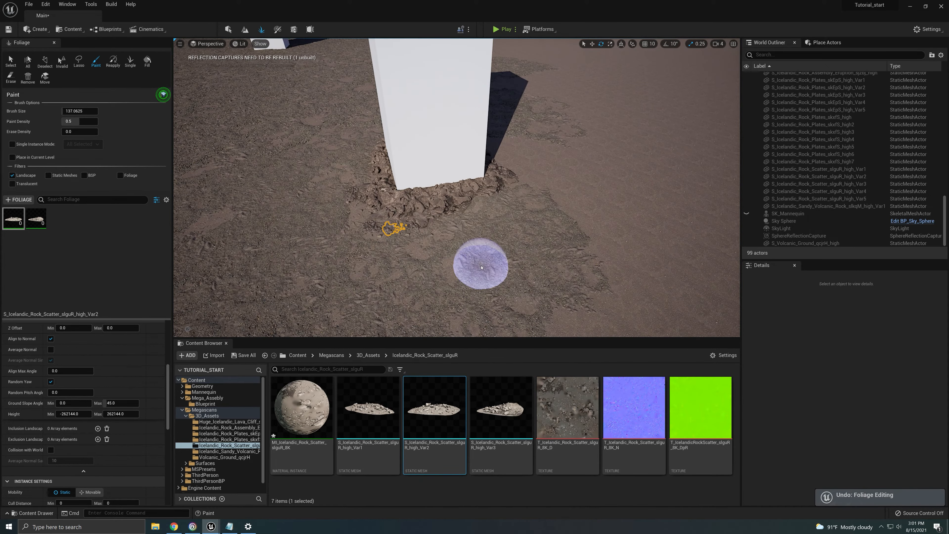
mouse_move(393, 229)
right_mouse_down()
mouse_move(411, 247)
mouse_move(386, 230)
right_mouse_up()
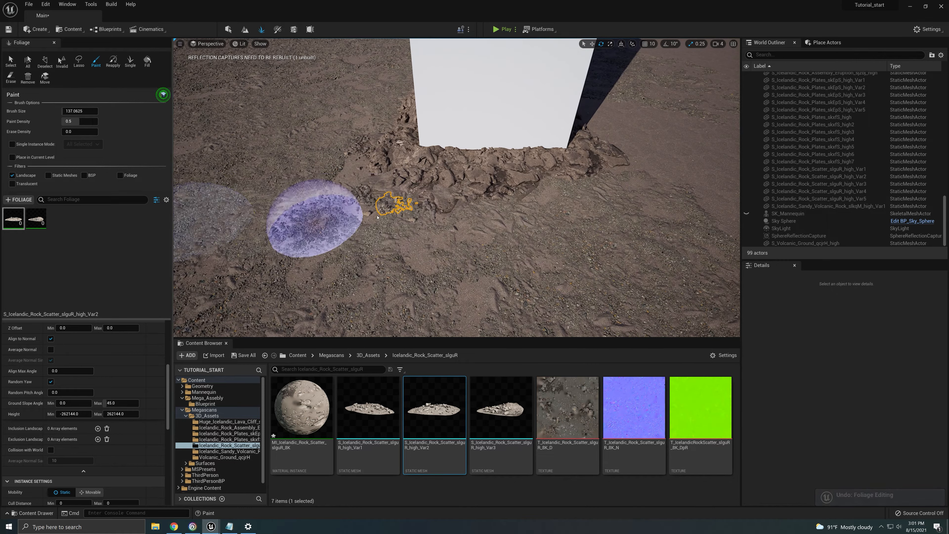
Deactivate the first foliage type and paint only the second rock scatter across the ground in front of the white block
left_click(7, 212)
right_click_drag(373, 271, 370, 269)
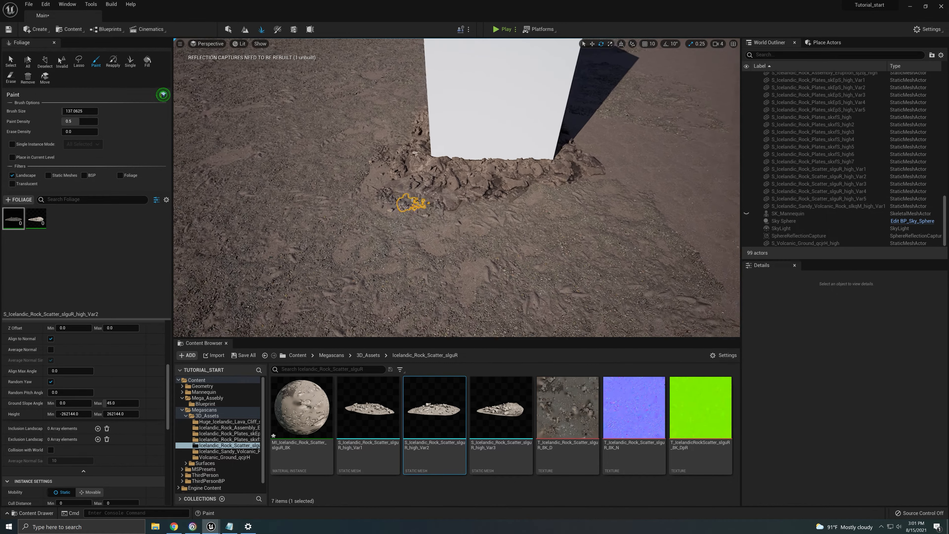
mouse_move(374, 271)
left_mouse_down()
mouse_move(313, 150)
mouse_move(476, 265)
mouse_move(349, 228)
left_mouse_up()
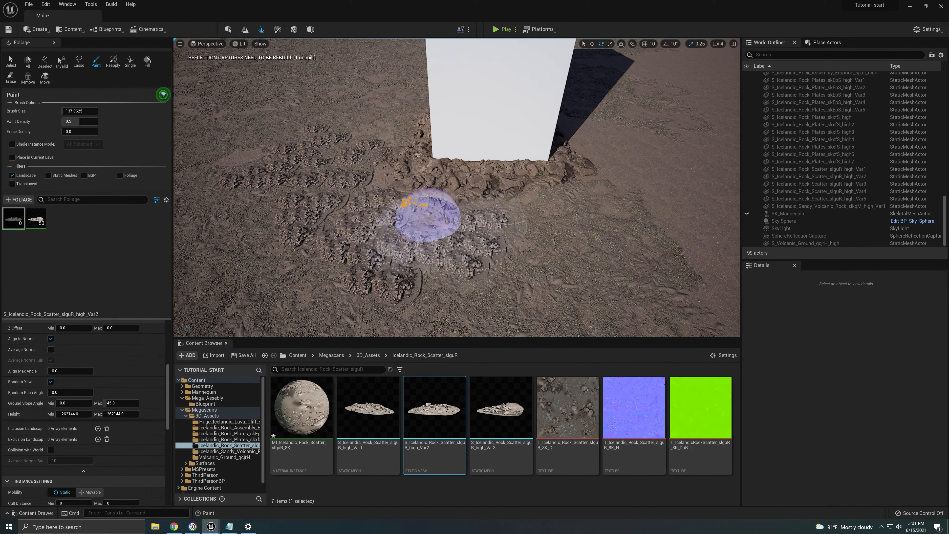
left_click_drag(551, 230, 549, 239)
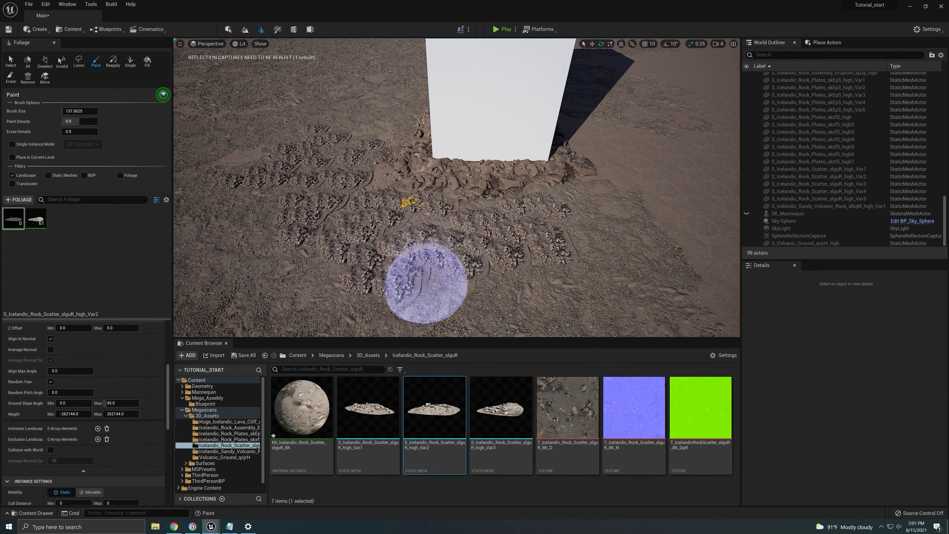
mouse_move(428, 283)
left_mouse_down()
mouse_move(358, 314)
mouse_move(258, 287)
mouse_move(539, 279)
left_mouse_up()
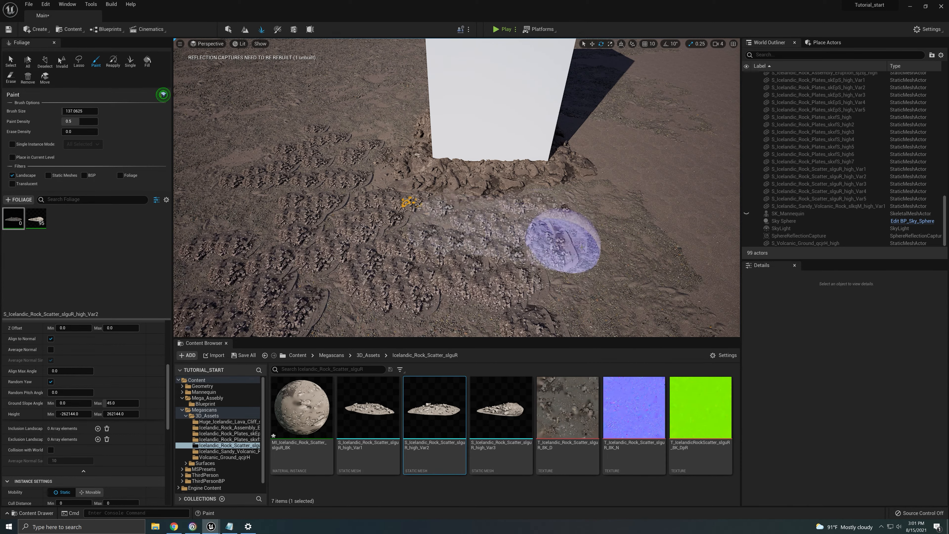
mouse_move(581, 246)
left_mouse_down()
mouse_move(625, 247)
mouse_move(595, 236)
left_mouse_up()
View the single-type rock scatter from close to the ground and undo its painted strokes
key("w")
mouse_move(595, 235)
right_mouse_down()
mouse_move(627, 252)
mouse_move(618, 205)
mouse_move(561, 215)
mouse_move(554, 224)
mouse_move(572, 251)
right_mouse_up()
key("s")
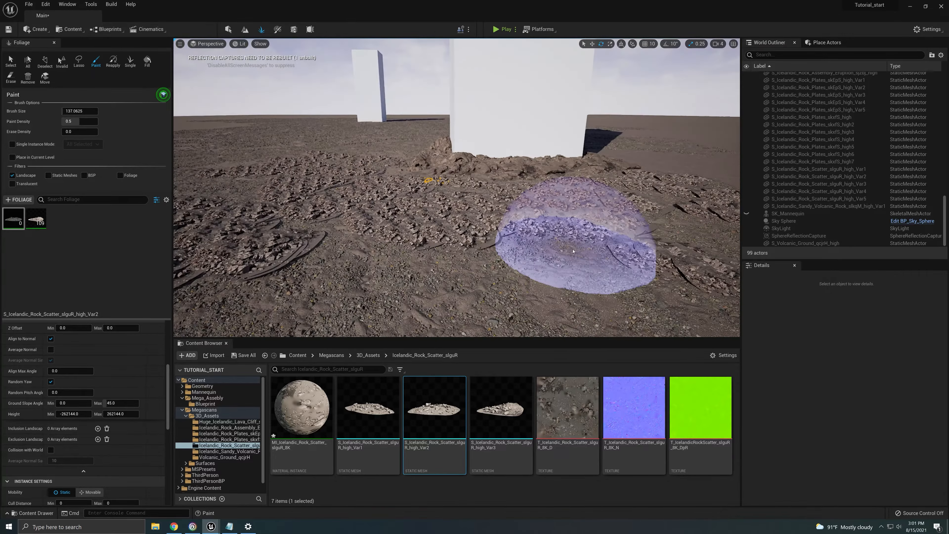
key("ctrl+z")
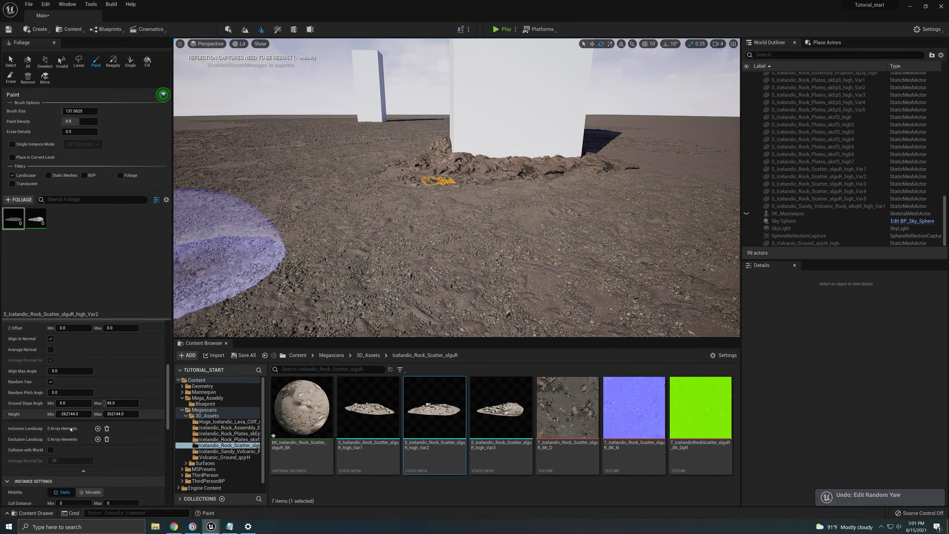
Set the foliage Scale X minimum and maximum to 1.0, and test-paint the rocks before undoing the stroke
scroll(150, 399, "up", 5)
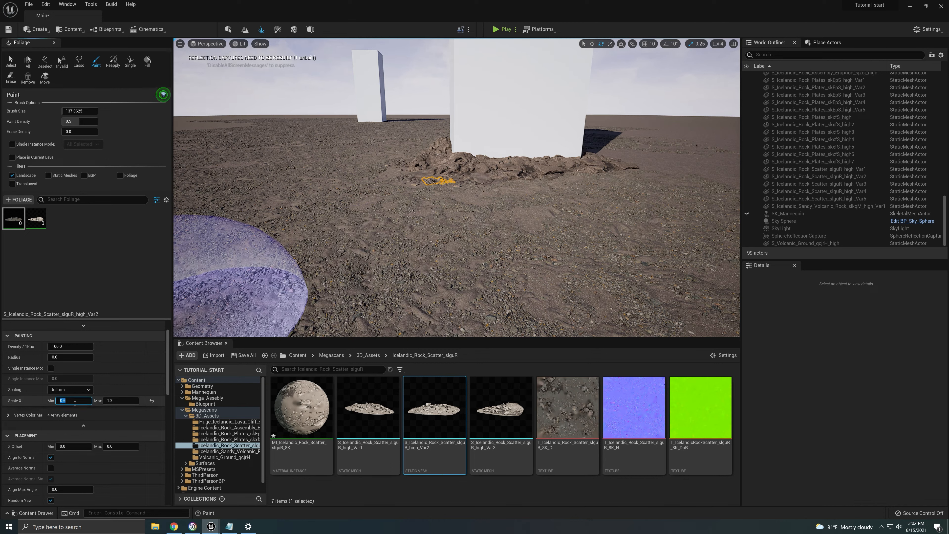
type("1")
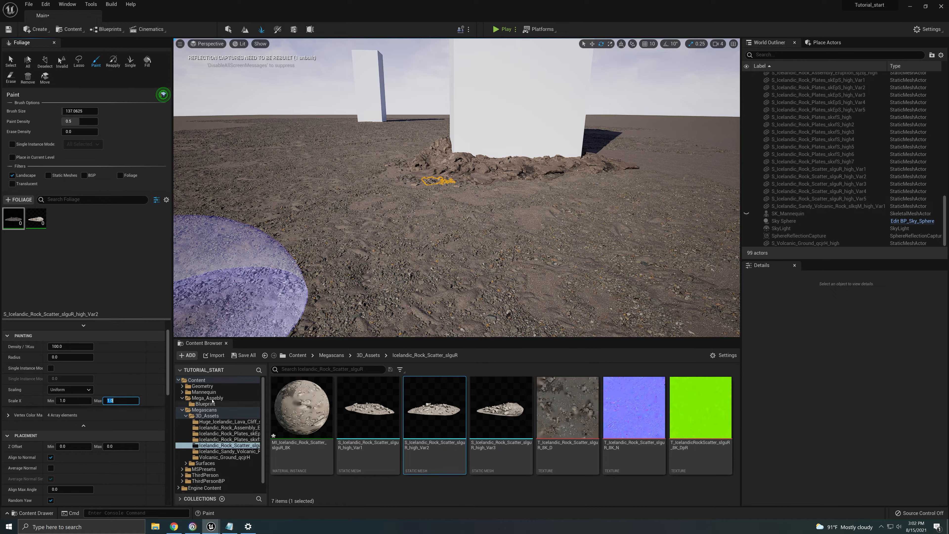
mouse_move(299, 258)
left_mouse_down()
mouse_move(413, 244)
mouse_move(423, 233)
mouse_move(572, 223)
mouse_move(441, 224)
left_mouse_up()
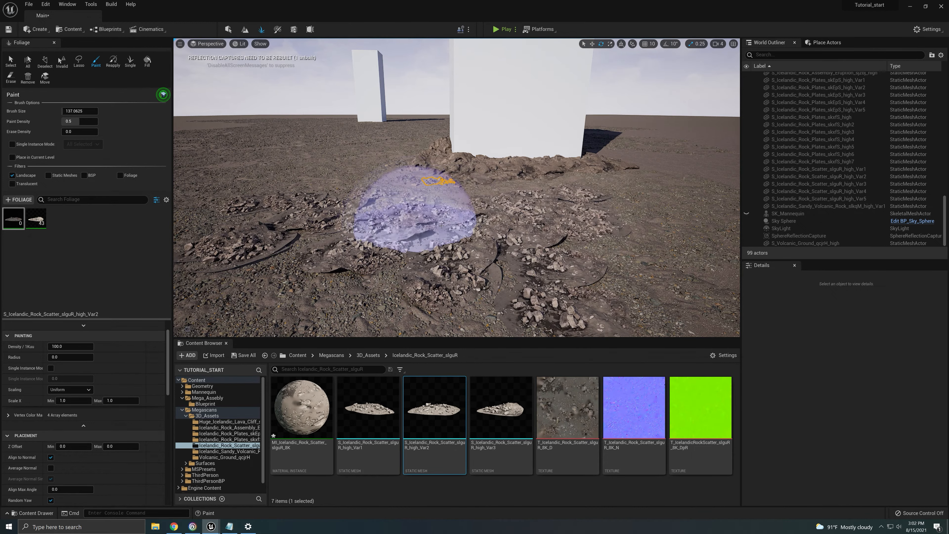
key("ctrl+z")
Try a Scale X range of 0.2 to 3.0 with a test stroke of rocks, and undo the stroke
left_click(69, 400)
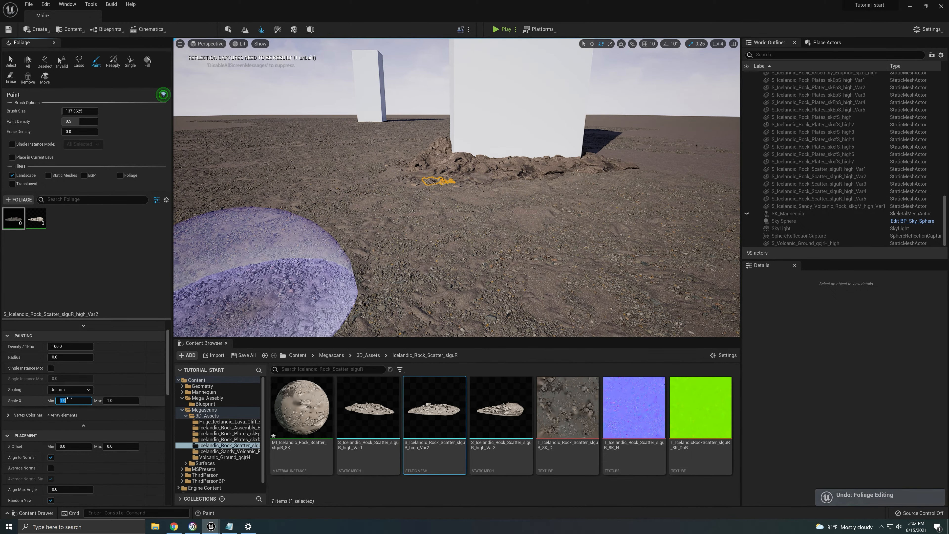
type("0.2")
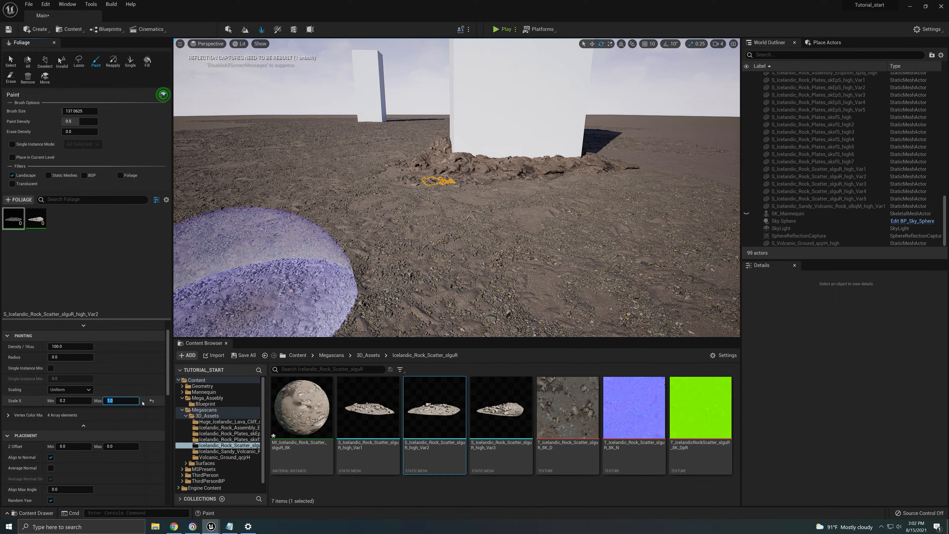
mouse_move(444, 265)
left_mouse_down()
mouse_move(519, 238)
mouse_move(334, 265)
mouse_move(524, 250)
mouse_move(381, 175)
mouse_move(616, 213)
mouse_move(365, 192)
mouse_move(472, 198)
mouse_move(495, 295)
left_mouse_up()
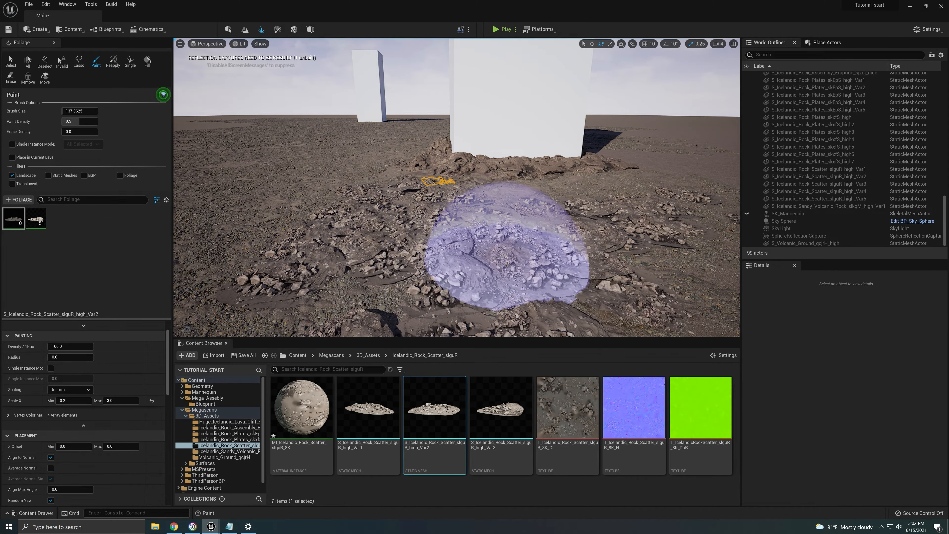
key("ctrl+z")
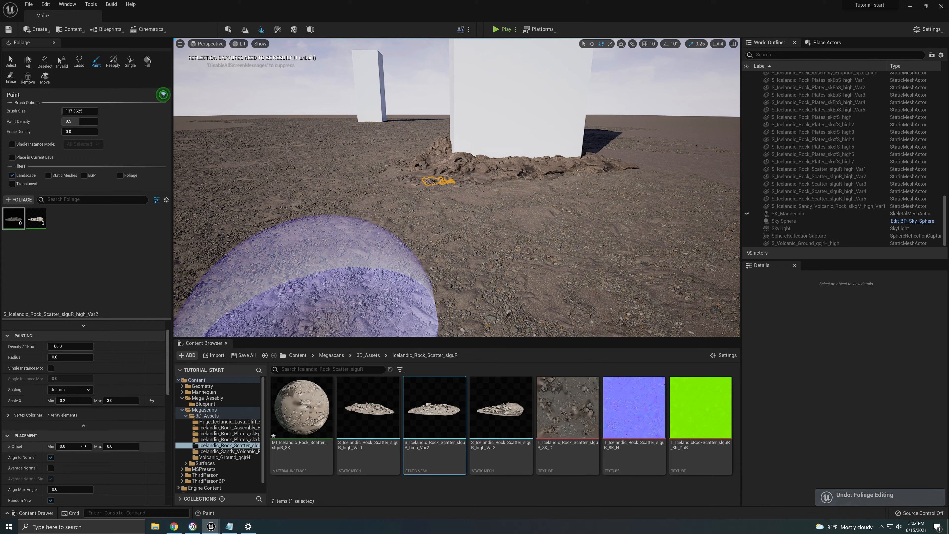
Allow foliage painting on static meshes, and turn off Align to Normal and Random Yaw in the placement settings
scroll(28, 334, "down", 2)
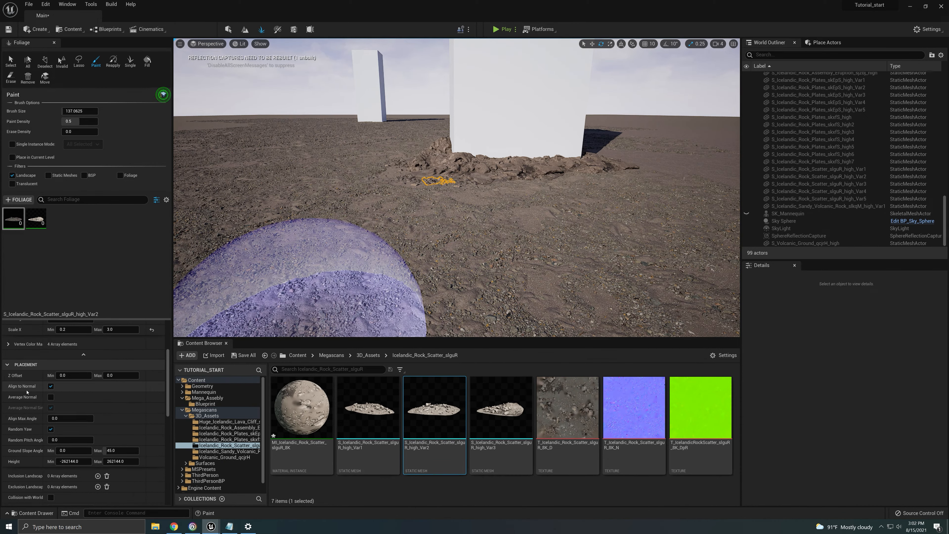
mouse_move(29, 389)
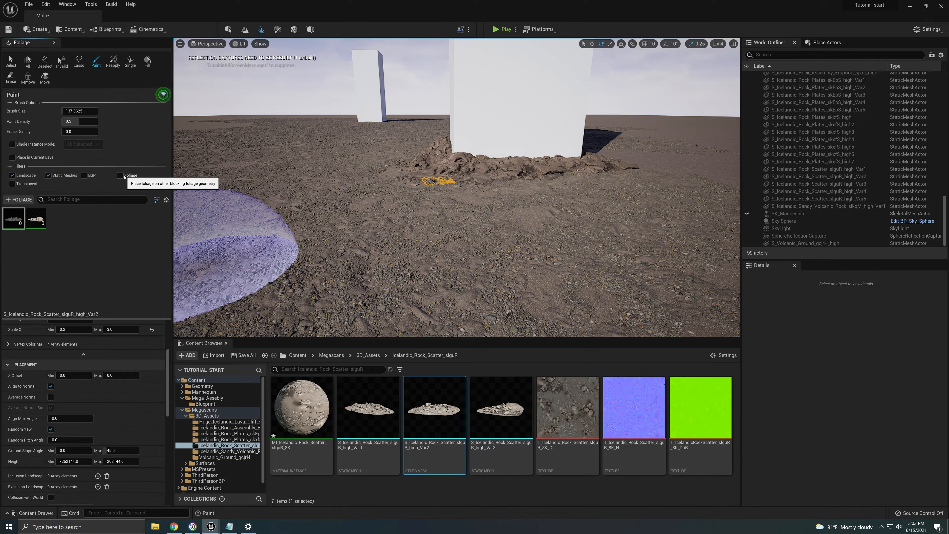
scroll(65, 336, "down", 1)
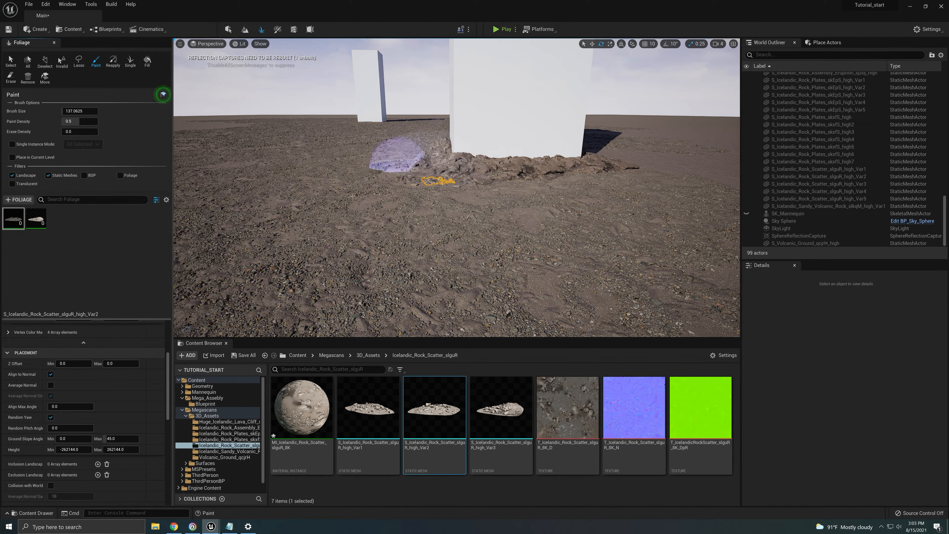
scroll(118, 400, "down", 2)
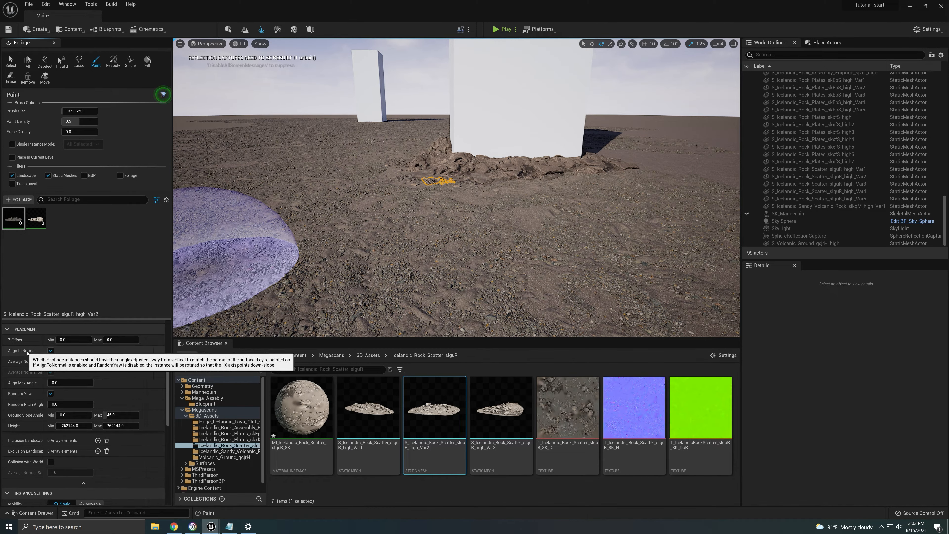
left_click(51, 350)
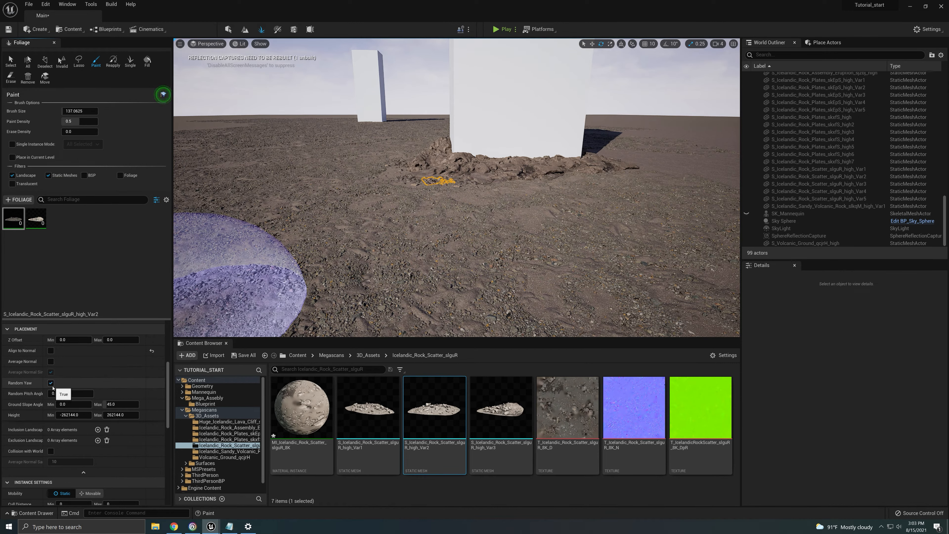
Test-paint the rock scatter with the new placement settings in front of the white block, and undo the strokes
mouse_move(374, 262)
left_mouse_down()
mouse_move(423, 276)
mouse_move(603, 269)
mouse_move(333, 265)
mouse_move(455, 238)
mouse_move(411, 232)
left_mouse_up()
mouse_move(411, 231)
right_mouse_down()
mouse_move(463, 273)
mouse_move(459, 280)
right_mouse_up()
key("s")
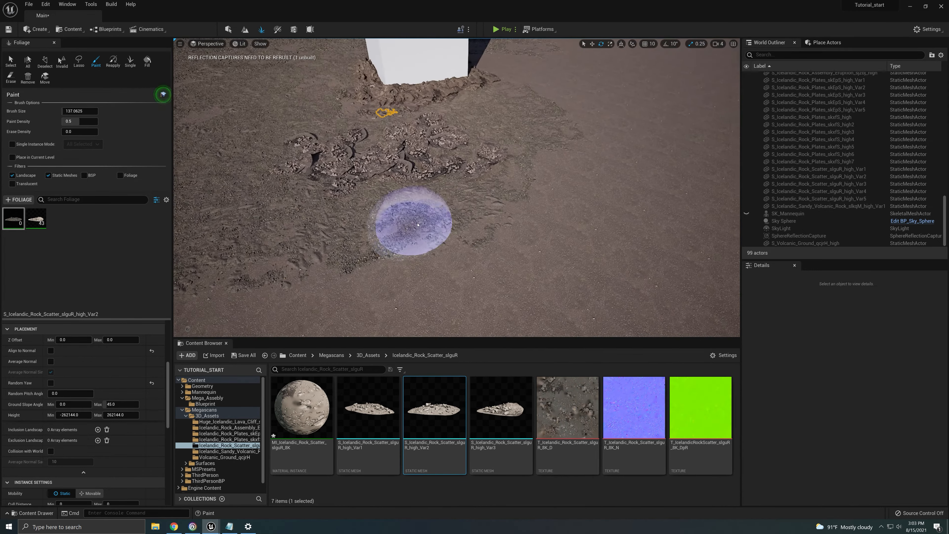
mouse_move(414, 223)
left_mouse_down()
mouse_move(507, 184)
mouse_move(318, 255)
mouse_move(307, 170)
mouse_move(523, 134)
mouse_move(466, 159)
left_mouse_up()
scroll(116, 379, "up", 6)
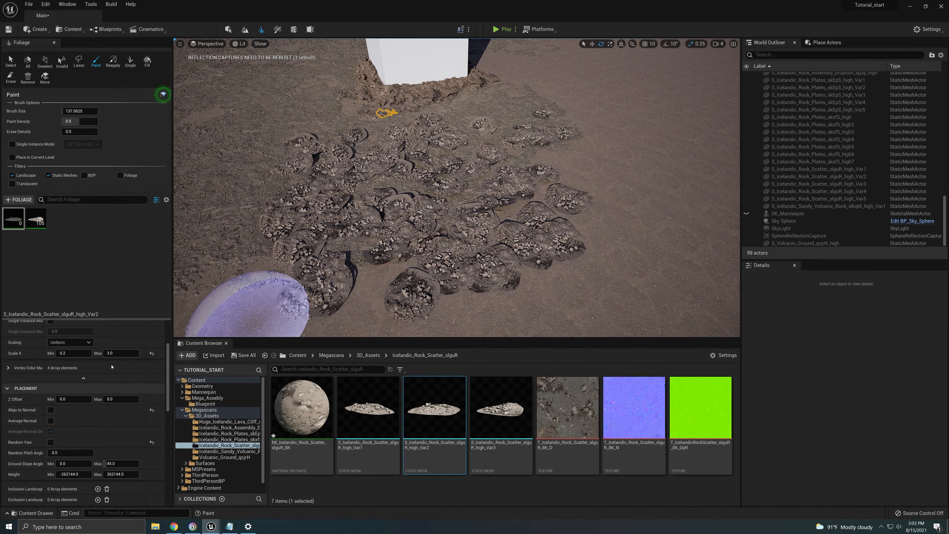
right_click_drag(511, 209, 505, 206)
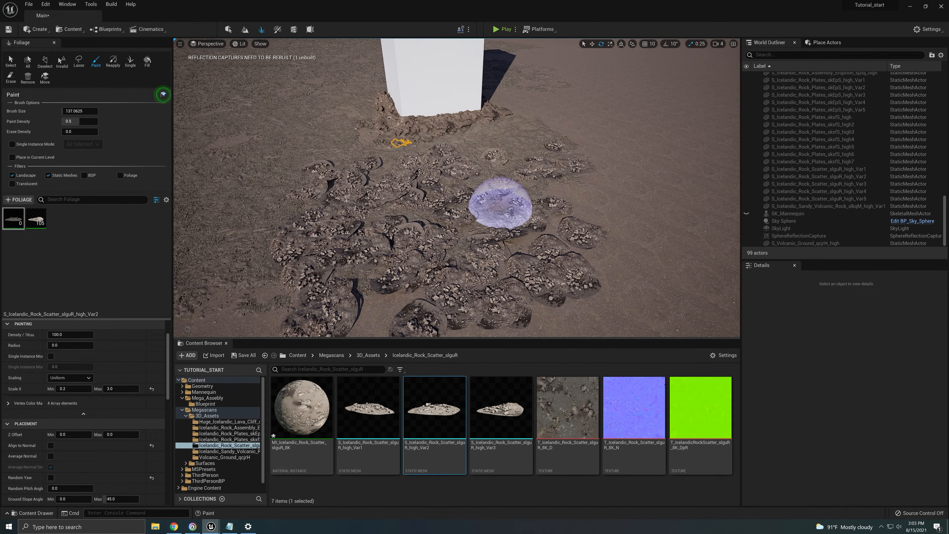
key("ctrl+z")
Set the foliage Scale X range to 0.8–1.2 and the density to 60, and paint rocks in front of the white block
left_click(73, 388)
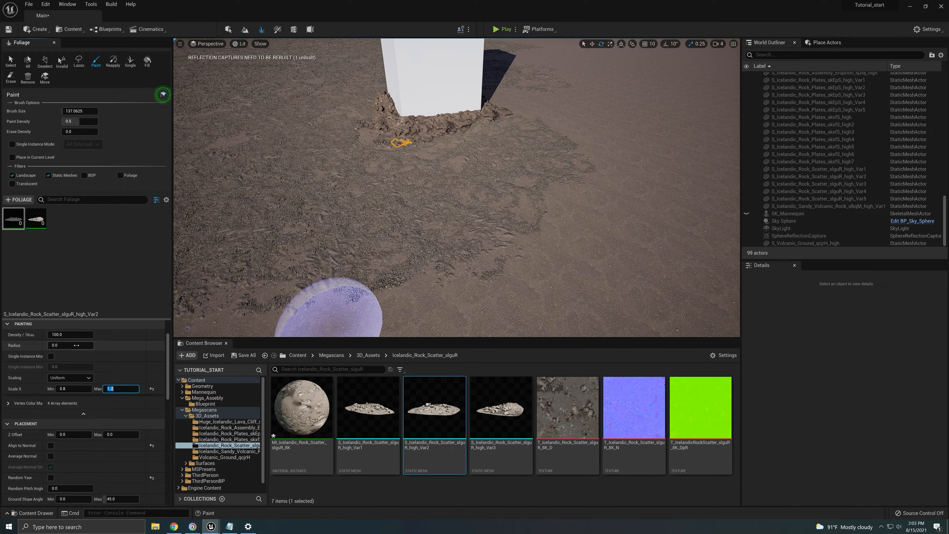
left_click(77, 336)
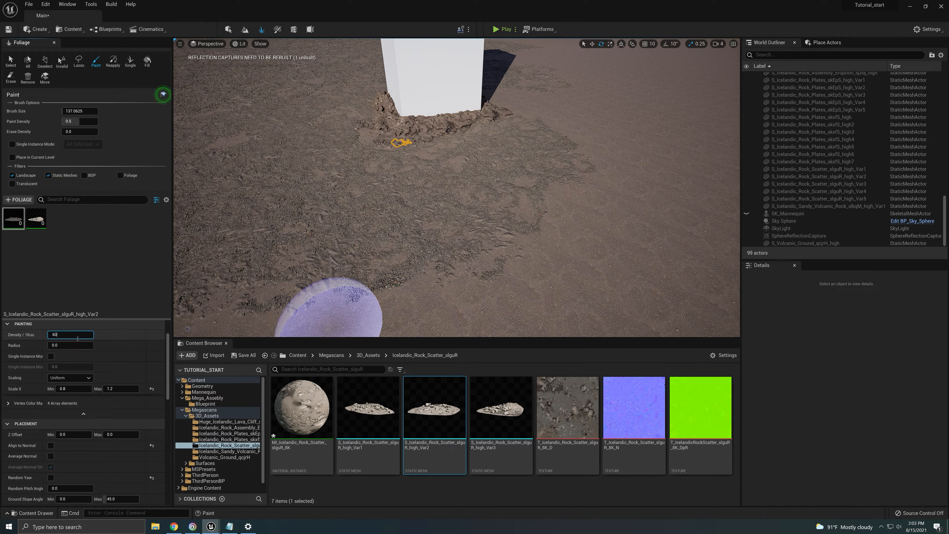
mouse_move(417, 174)
left_mouse_down()
mouse_move(462, 144)
mouse_move(382, 154)
mouse_move(512, 121)
mouse_move(504, 170)
mouse_move(424, 200)
mouse_move(419, 163)
mouse_move(453, 174)
mouse_move(440, 207)
mouse_move(557, 166)
left_mouse_up()
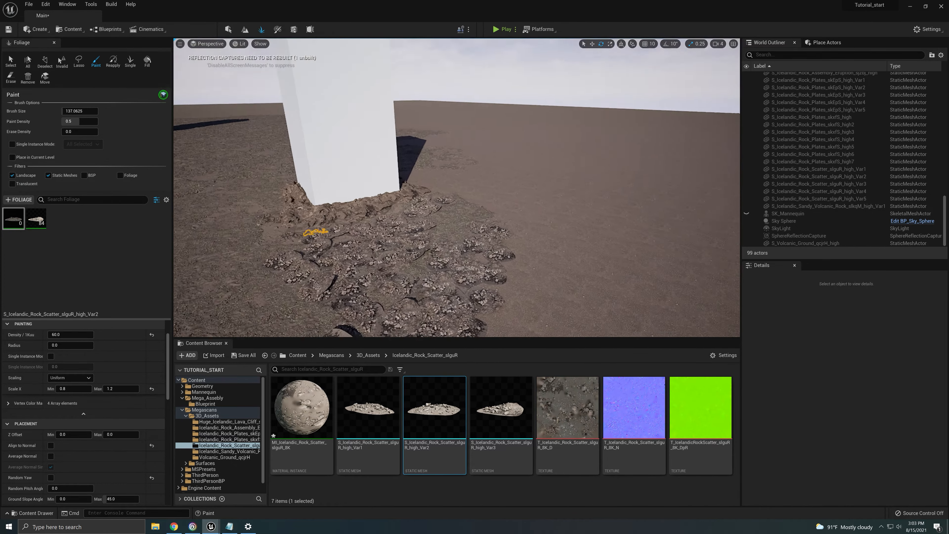
mouse_move(456, 188)
right_mouse_down()
mouse_move(460, 228)
mouse_move(448, 202)
mouse_move(407, 210)
mouse_move(391, 192)
mouse_move(422, 156)
mouse_move(404, 225)
mouse_move(440, 235)
right_mouse_up()
right_click_drag(470, 202, 490, 228)
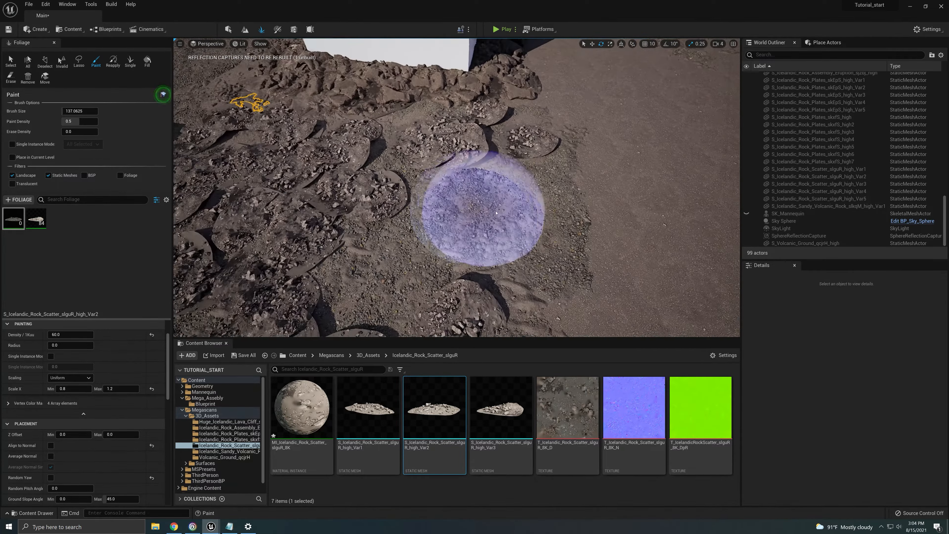
mouse_move(485, 212)
left_mouse_down()
mouse_move(569, 193)
mouse_move(614, 201)
left_mouse_up()
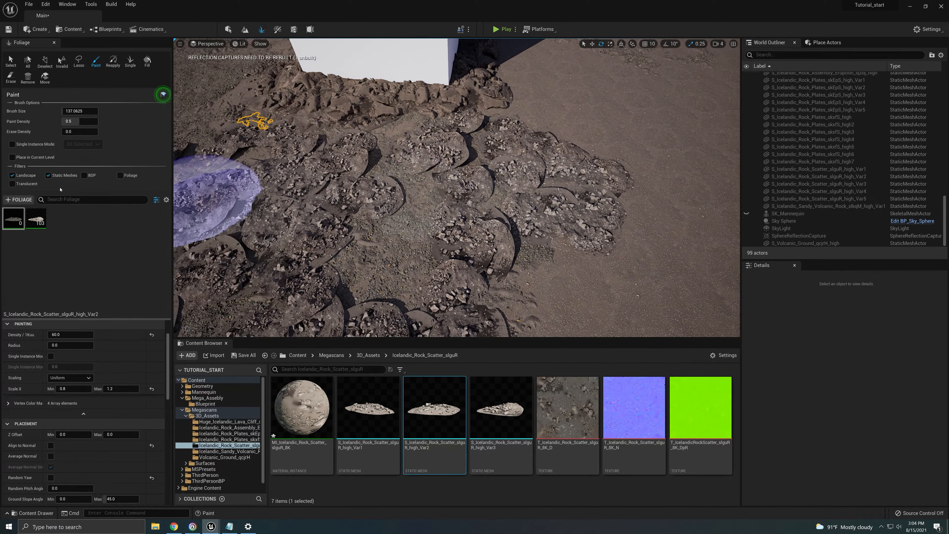
Exclude static meshes from the paint filters and spread more rock scatter over the landscape around the white block's base
left_click(51, 175)
right_click_drag(358, 239, 295, 205)
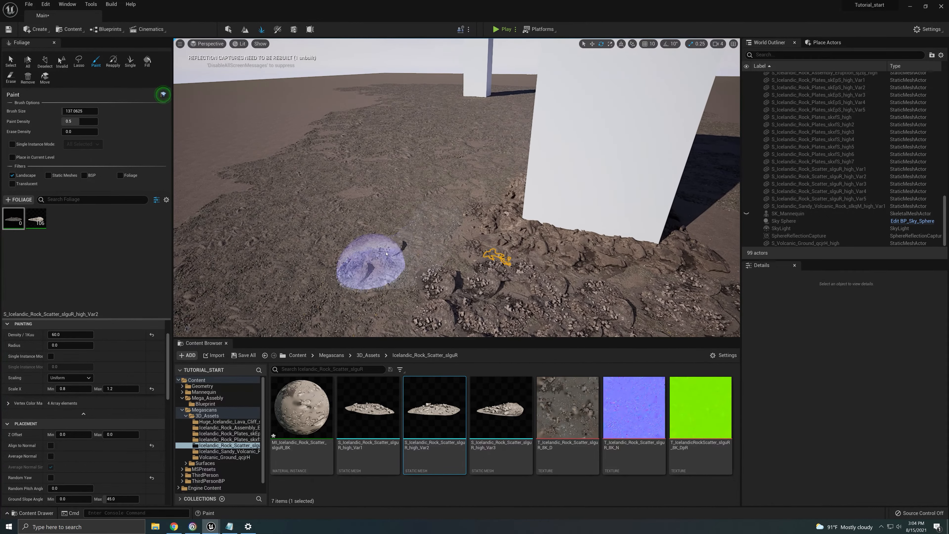
mouse_move(364, 267)
left_mouse_down()
mouse_move(438, 245)
mouse_move(317, 290)
mouse_move(398, 212)
mouse_move(451, 186)
mouse_move(311, 219)
mouse_move(348, 230)
left_mouse_up()
mouse_move(500, 251)
right_mouse_down()
mouse_move(538, 255)
mouse_move(498, 300)
right_mouse_up()
key("s")
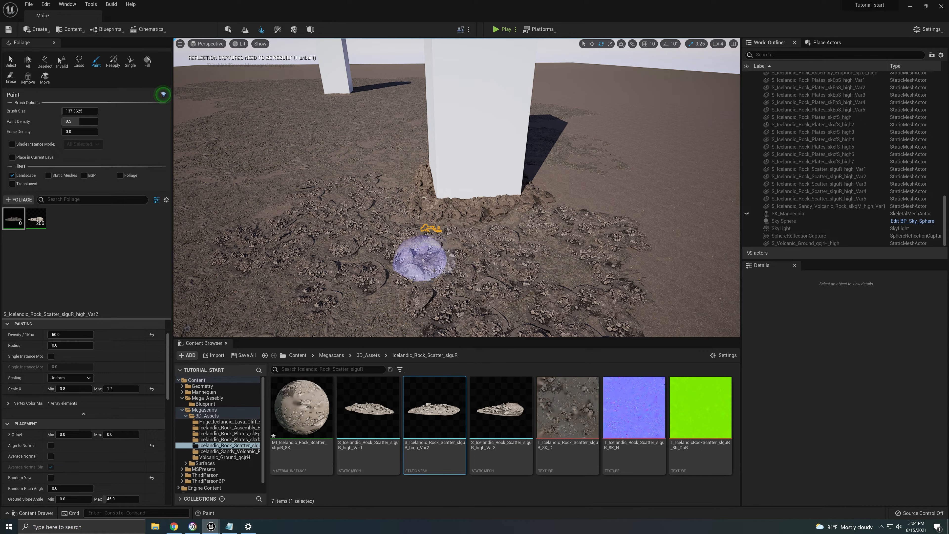
mouse_move(420, 258)
left_mouse_down()
mouse_move(585, 195)
mouse_move(627, 203)
mouse_move(606, 269)
mouse_move(607, 198)
mouse_move(614, 242)
left_mouse_up()
Undo the painted rock scatter strokes and the foliage density change
mouse_move(554, 310)
right_mouse_down()
mouse_move(499, 282)
mouse_move(544, 316)
right_mouse_up()
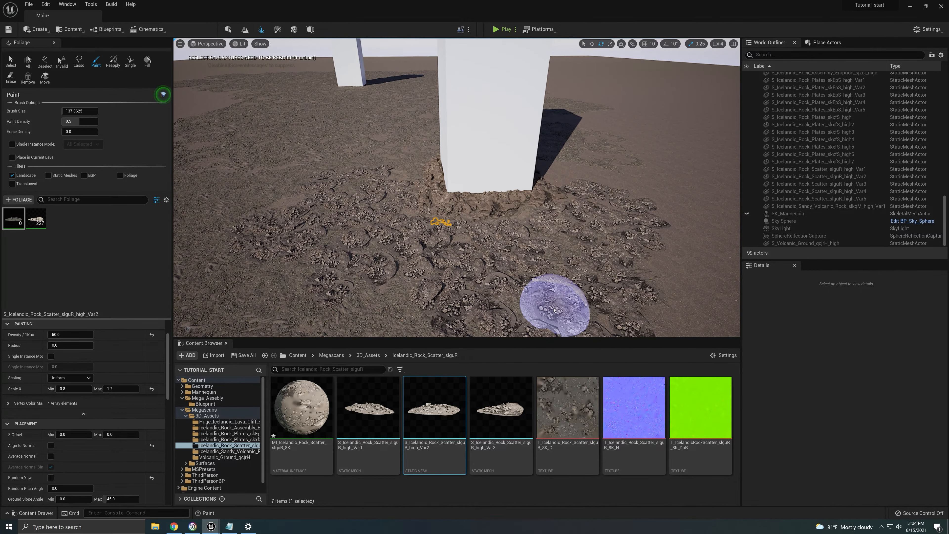
key("ctrl+z")
key("ctrl+z")
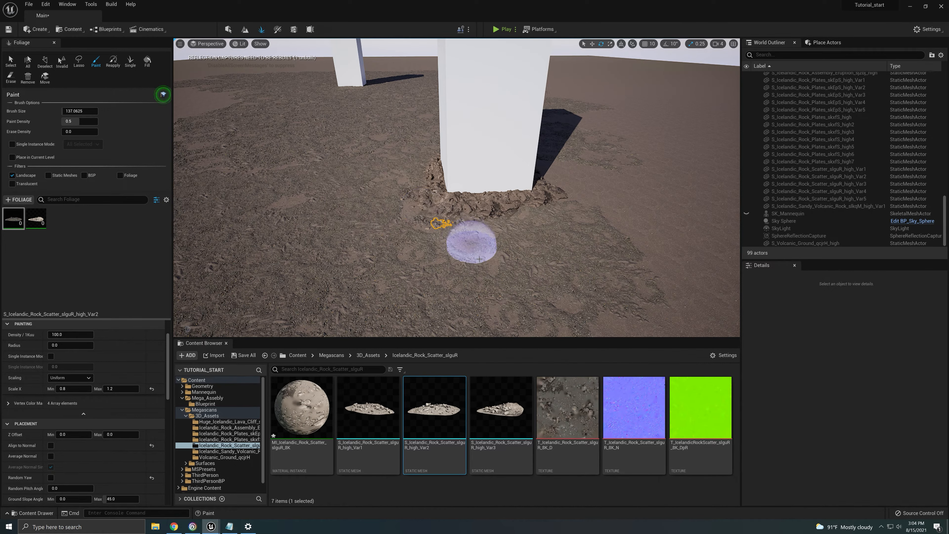
Leave foliage painting and return to selection mode at the rocks in front of the white block
right_click_drag(407, 275, 420, 324)
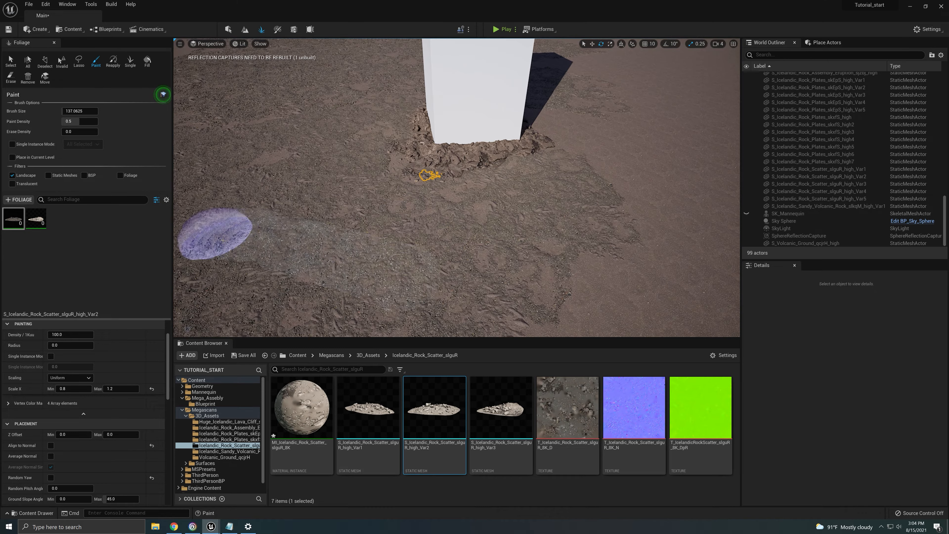
right_click_drag(426, 181, 406, 161)
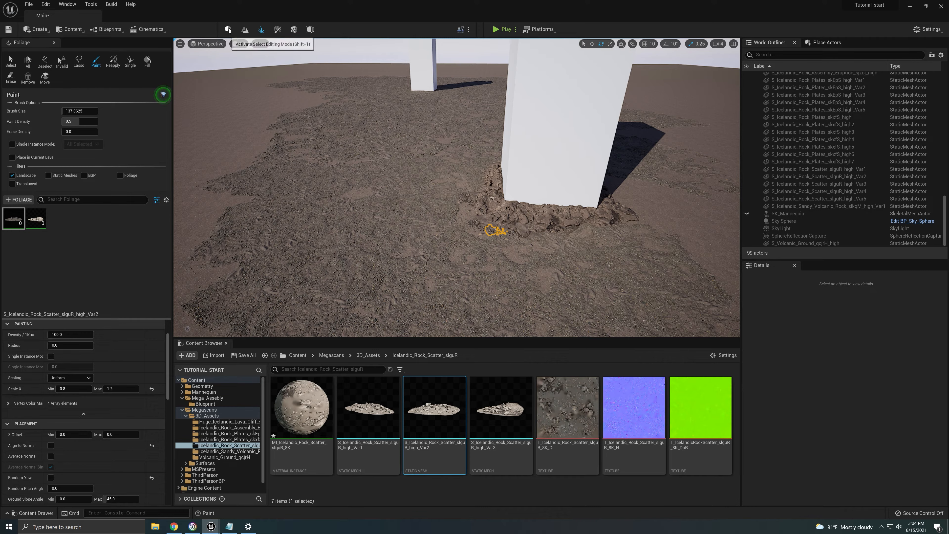
key("shift+1")
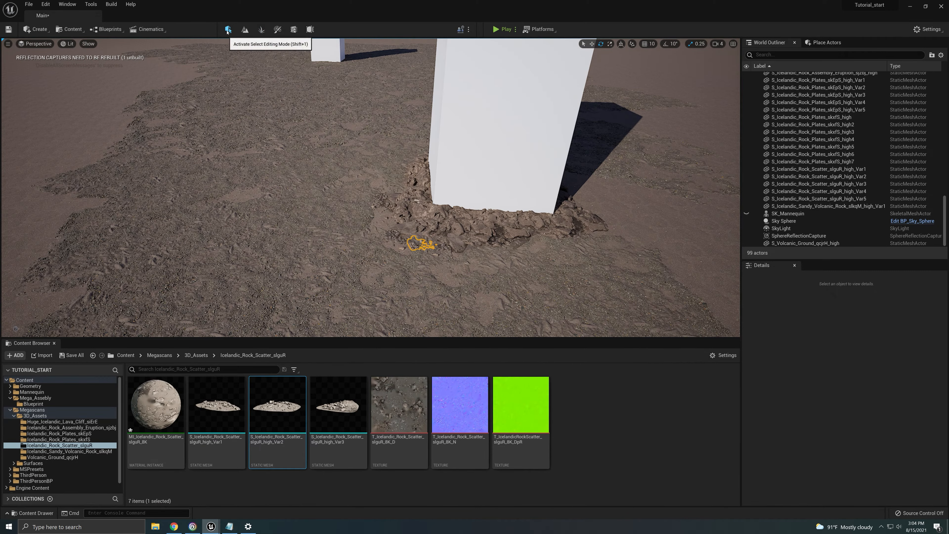
key("w")
right_click_drag(406, 197, 435, 227)
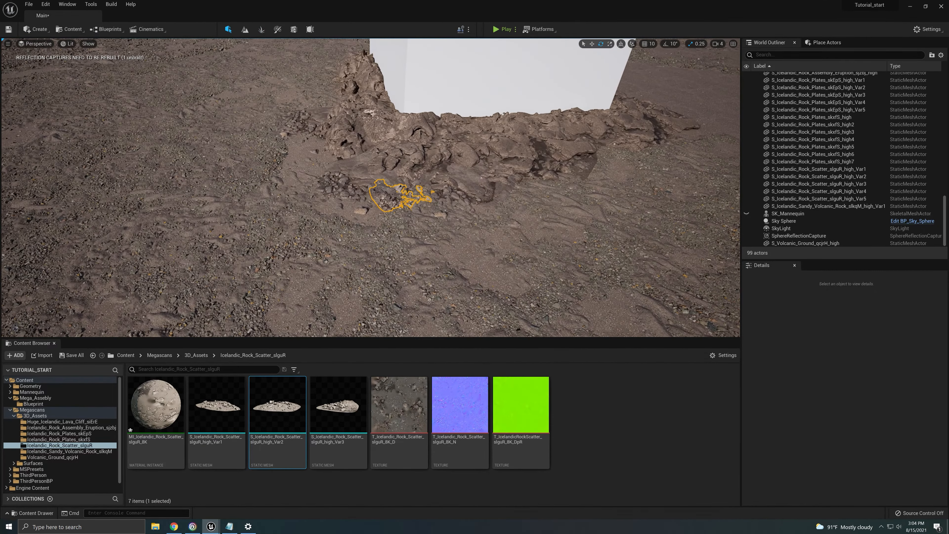
Rotate the rock scatter in front of the white block about its vertical axis and shift it along the surrounding rock plates
left_click(406, 197)
right_click_drag(406, 197, 387, 196)
key("w")
key("w")
key("s")
key("w")
key("e")
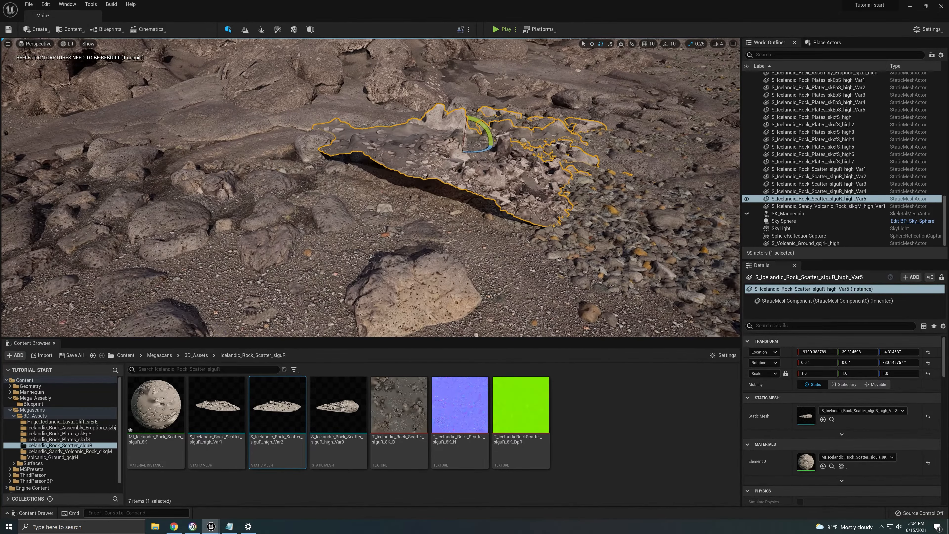
left_click_drag(481, 150, 553, 150)
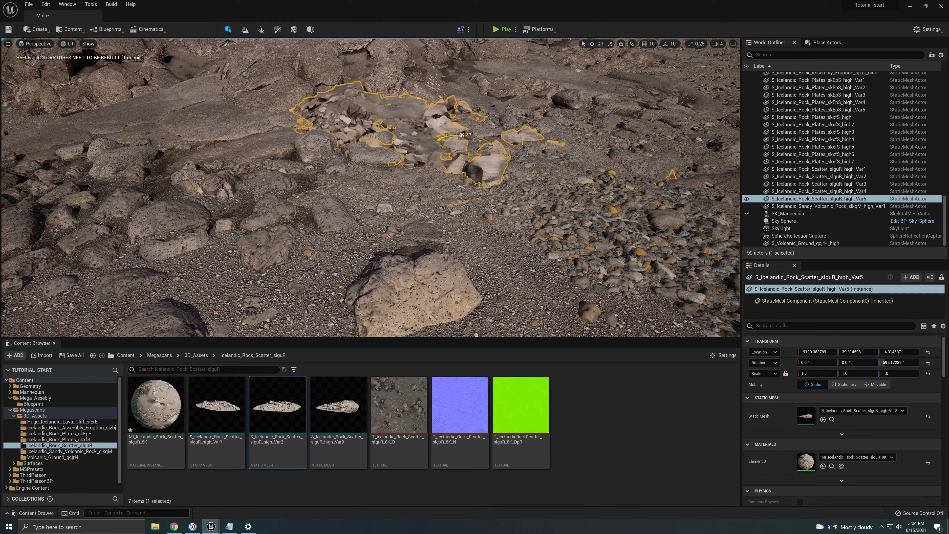
left_click_drag(486, 145, 554, 148)
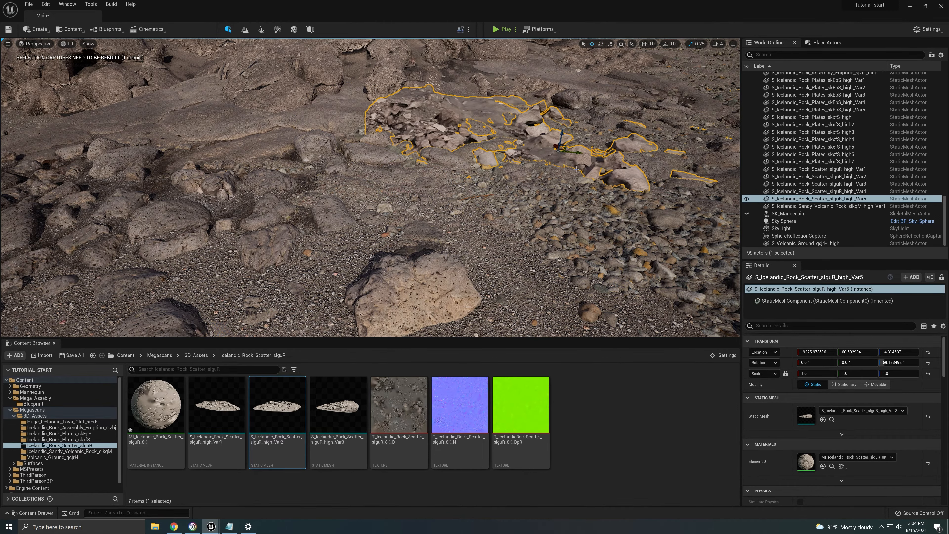
Rotate the same rock scatter to about 22° on its vertical axis and clear the selection
key("d")
right_click_drag(553, 148, 512, 121)
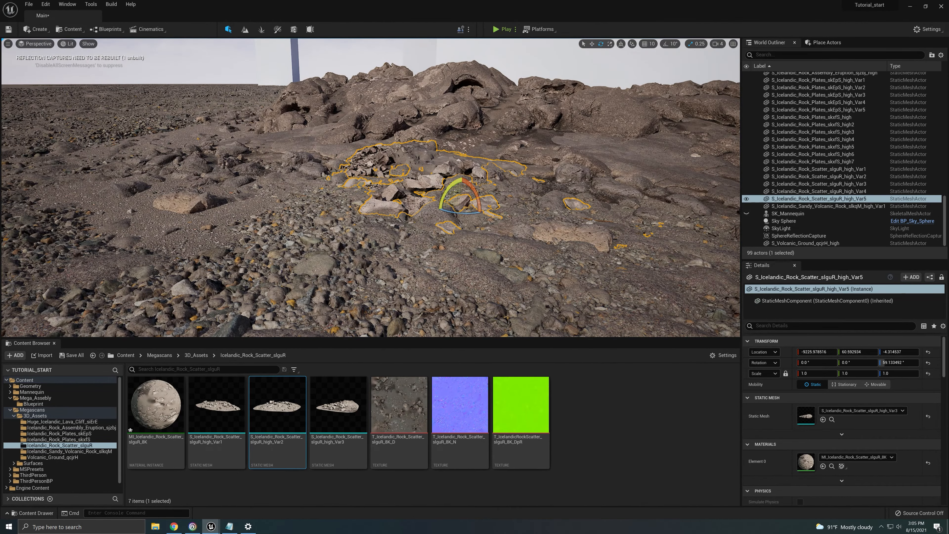
left_click_drag(447, 199, 425, 213)
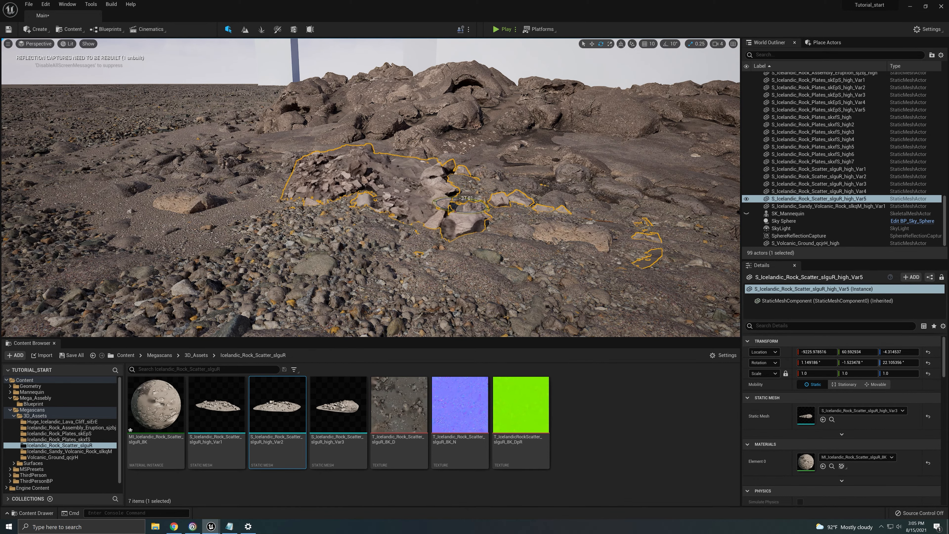
left_click(530, 164)
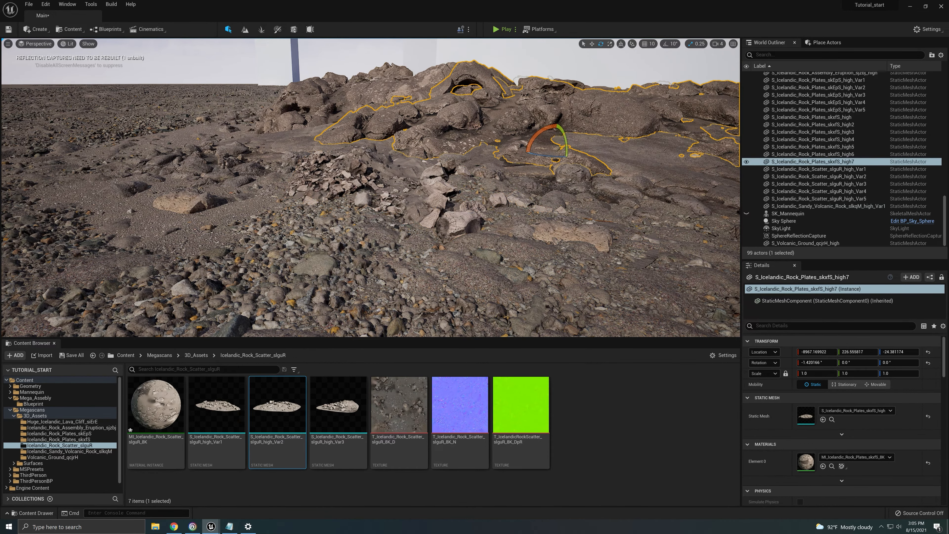
right_click_drag(530, 164, 542, 168)
key("Escape")
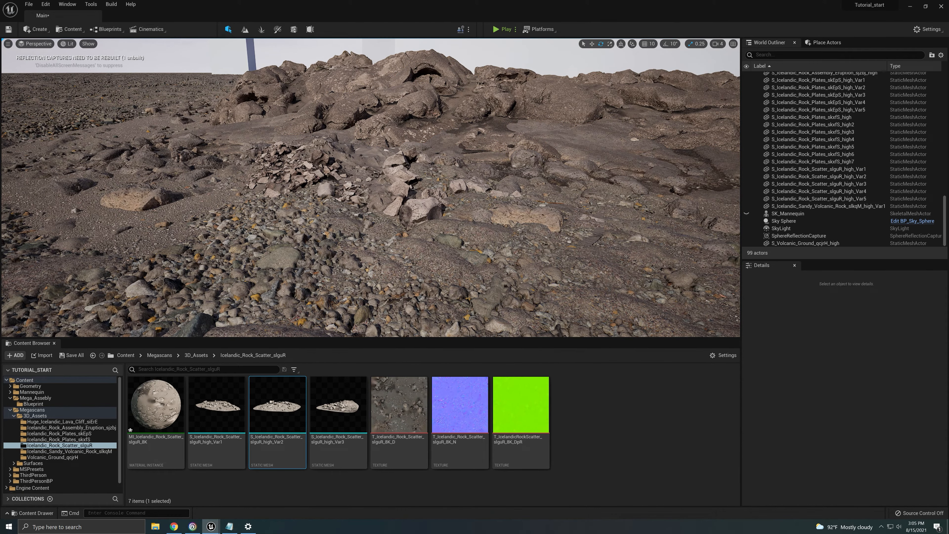
Duplicate the rock plate in front of the white block and place the copy beside the rocks at the block's left corner
key("w")
mouse_move(360, 187)
right_mouse_down()
mouse_move(358, 179)
mouse_move(359, 213)
mouse_move(367, 198)
right_mouse_up()
key("s")
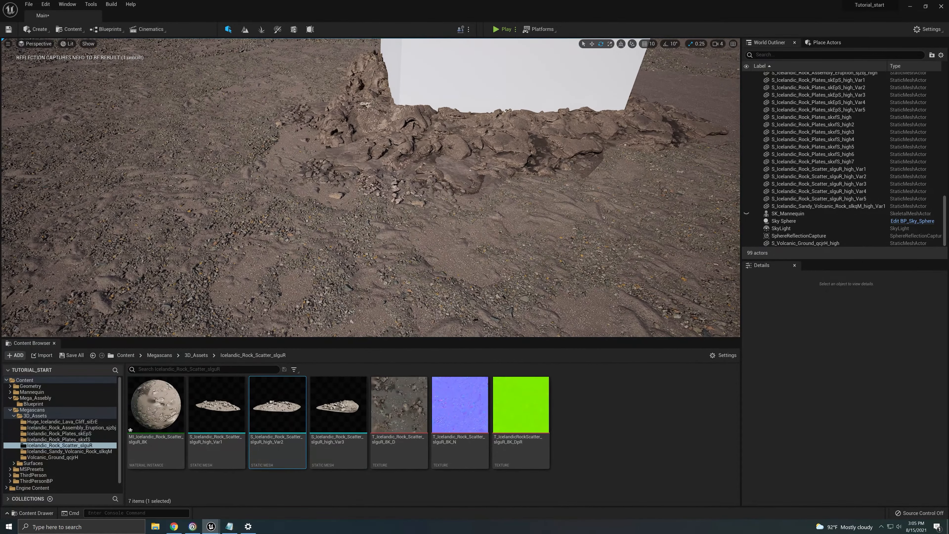
left_click(469, 179)
right_click_drag(469, 179, 450, 147)
key("w")
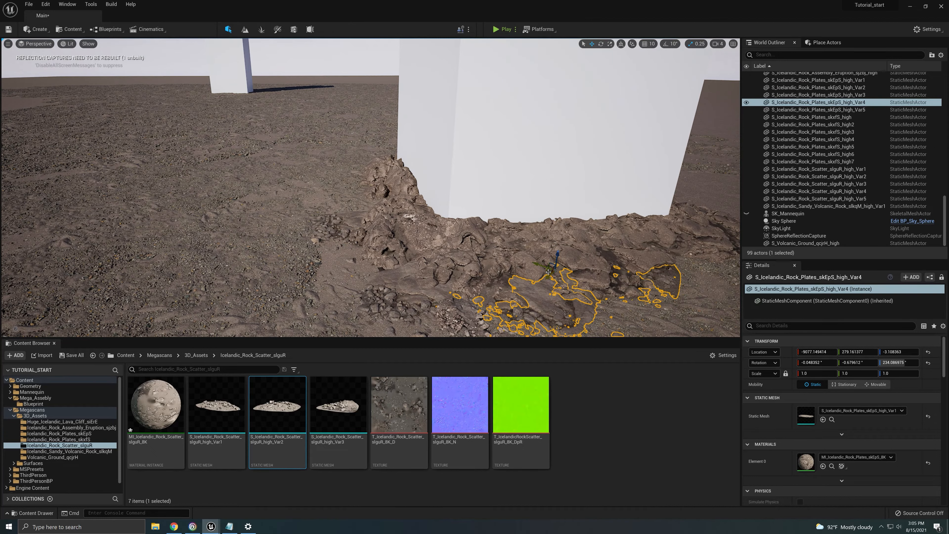
left_click_drag(549, 272, 349, 202, "alt")
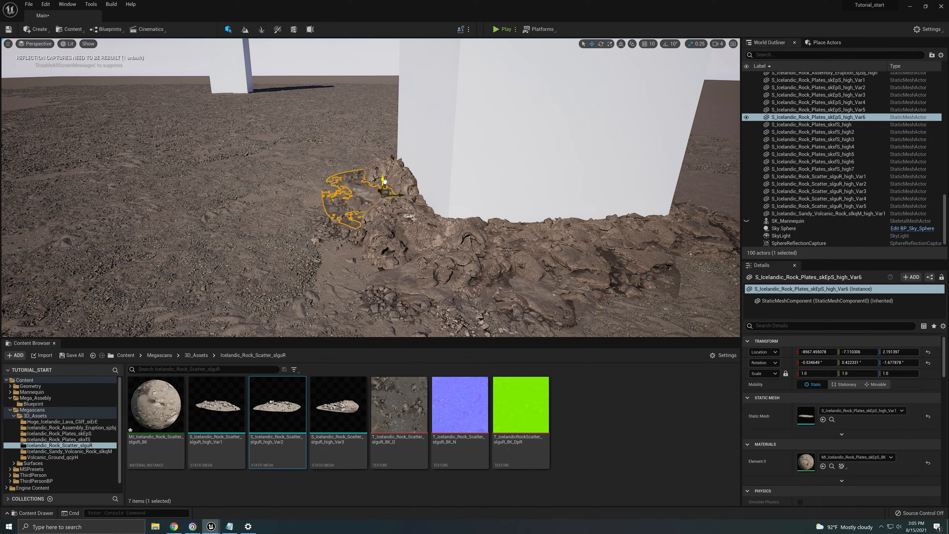
right_click_drag(388, 214, 417, 241)
Place another copy of the front rock plate farther along the white block's rocky edge and adjust its height
left_click(366, 224)
mouse_move(343, 240)
right_mouse_down()
mouse_move(322, 228)
mouse_move(344, 240)
right_mouse_up()
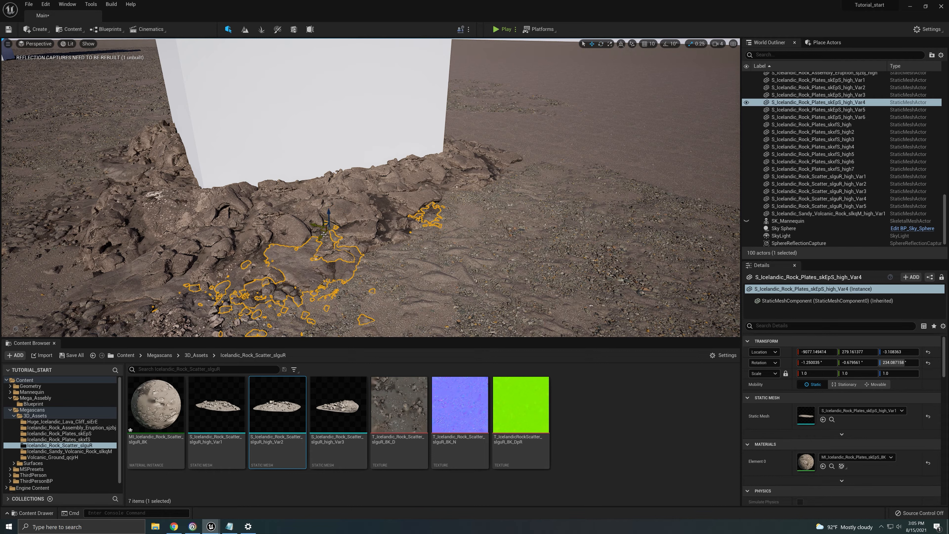
left_click_drag(324, 232, 441, 202, "alt")
left_click_drag(459, 189, 458, 172)
left_click(538, 225)
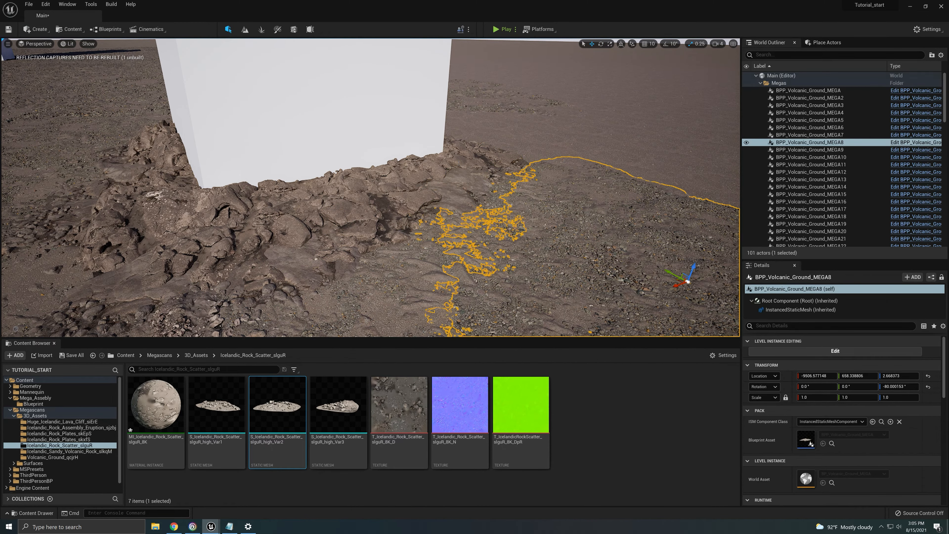
Select the nine rock plate pieces surrounding the base of the white block
key("s")
right_click_drag(538, 224, 517, 273)
key("w")
key("s")
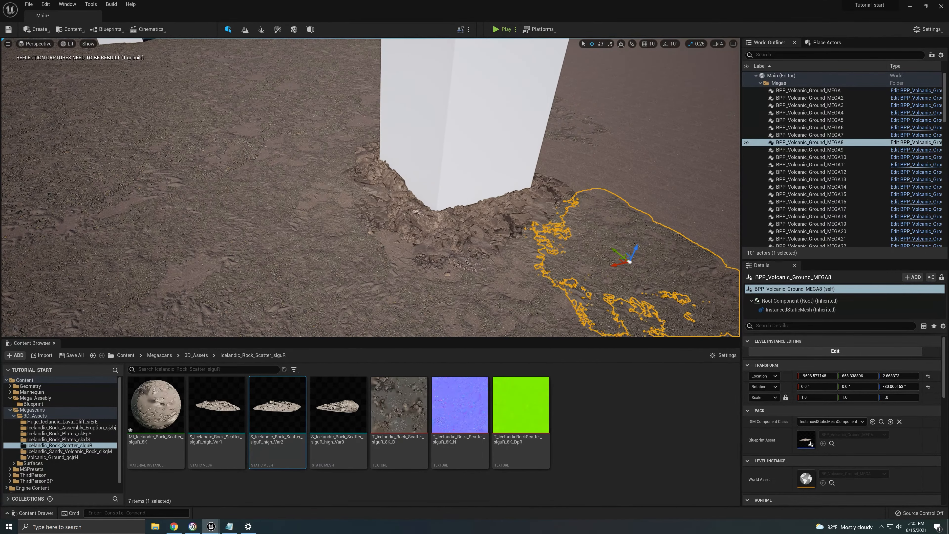
right_click_drag(233, 215, 198, 160)
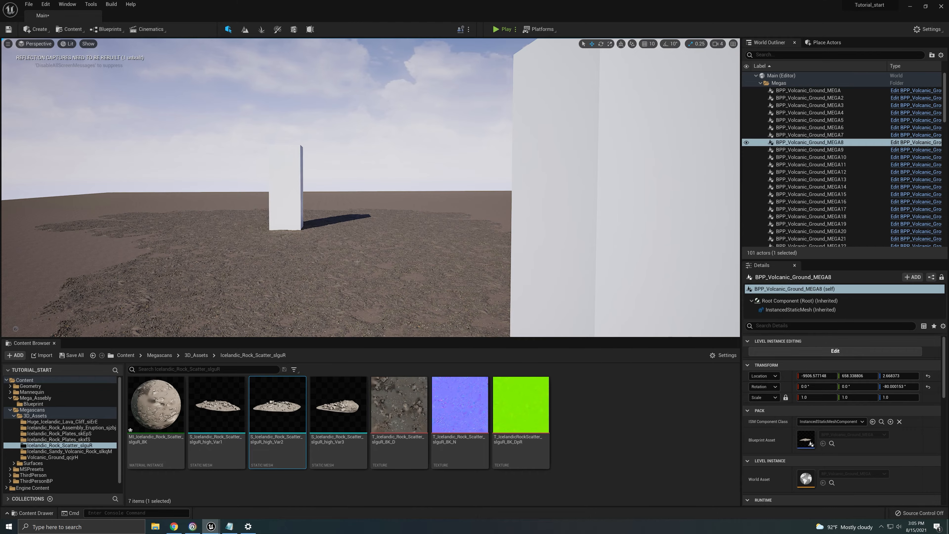
right_click_drag(357, 261, 523, 176)
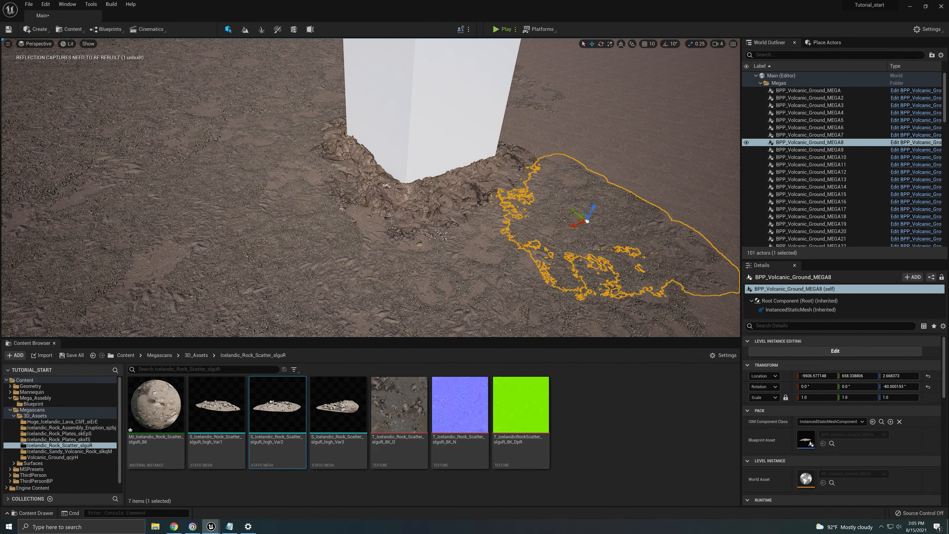
right_click_drag(405, 242, 368, 239)
left_click(396, 194)
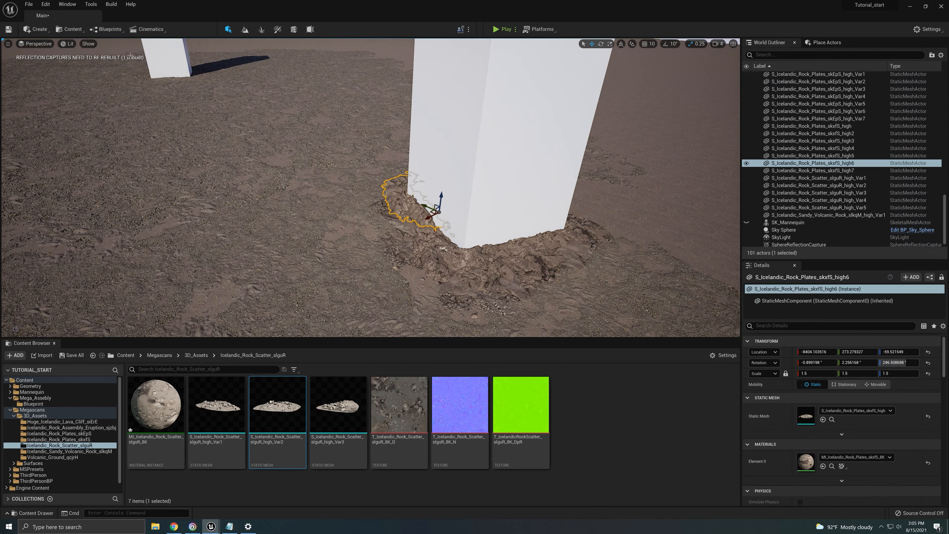
left_click(389, 222, "ctrl")
left_click(429, 258, "ctrl")
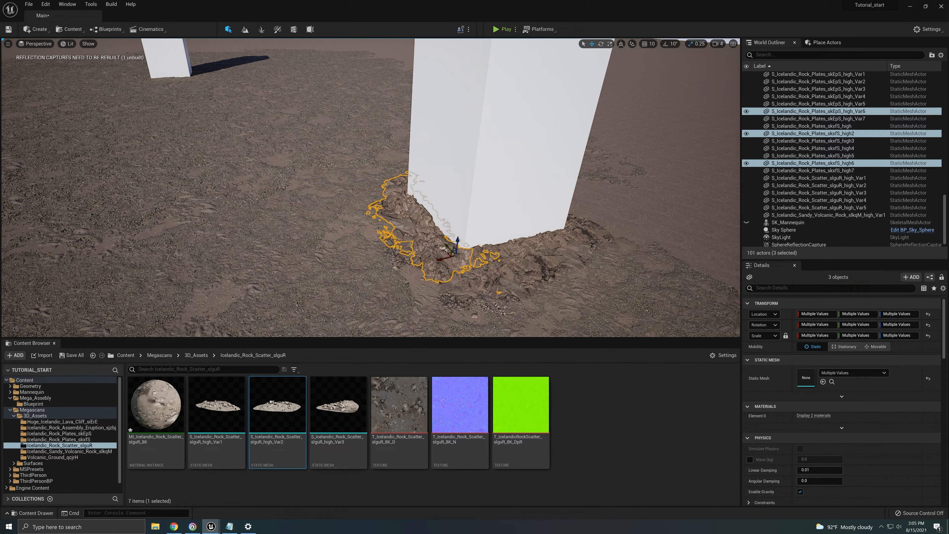
left_click(409, 251, "ctrl")
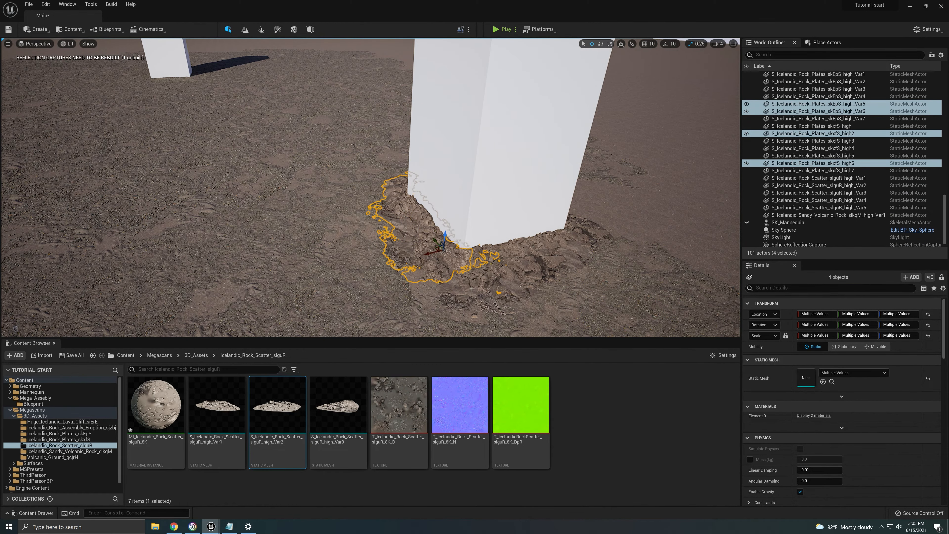
left_click(520, 272, "ctrl")
left_click(592, 228, "ctrl")
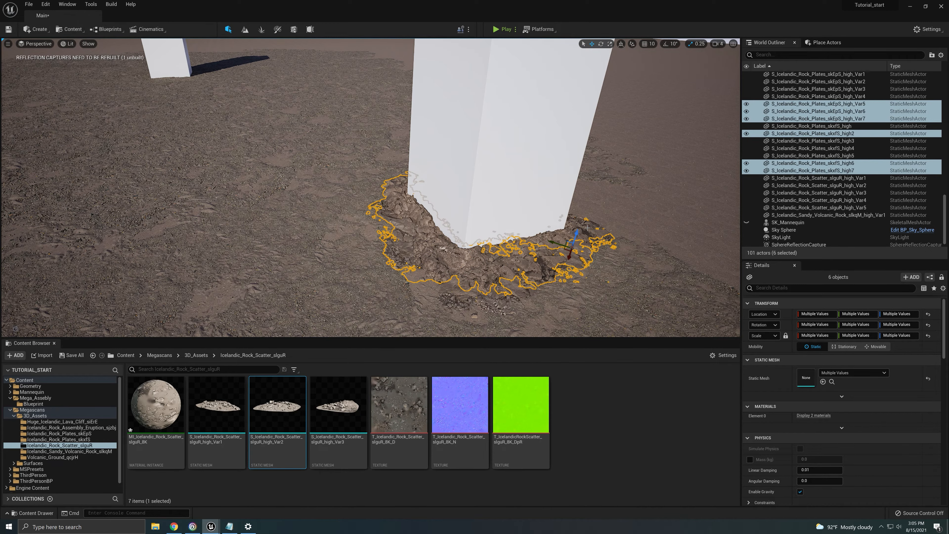
left_click(579, 234, "ctrl")
left_click(556, 249, "ctrl")
right_click_drag(554, 250, 286, 269)
key("d")
left_click(500, 235, "ctrl")
key("d")
key("s")
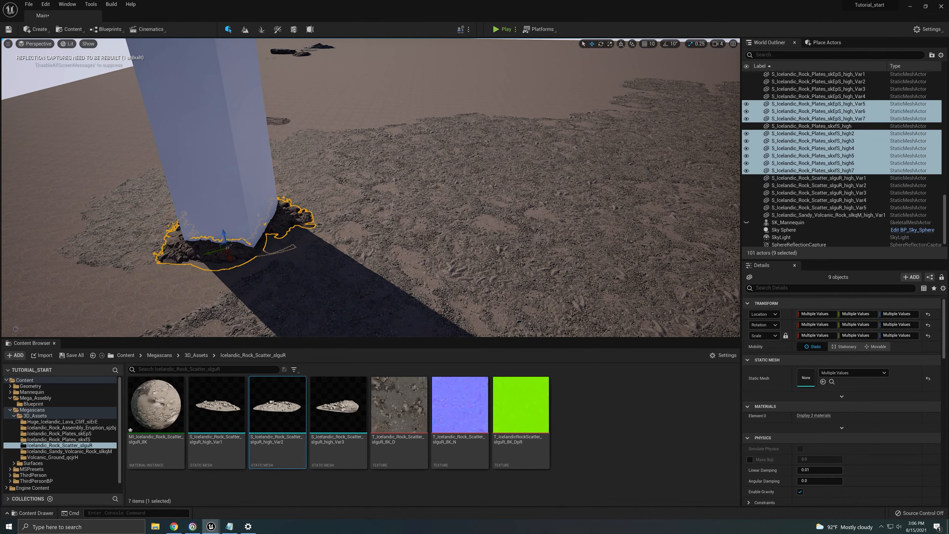
Switch the gizmo to world space, duplicate the nine selected rock plates and place the copies around the distant white block's base
key("ctrl+grave")
left_click_drag(233, 256, 697, 159, "alt")
right_click_drag(696, 160, 737, 224)
key("w")
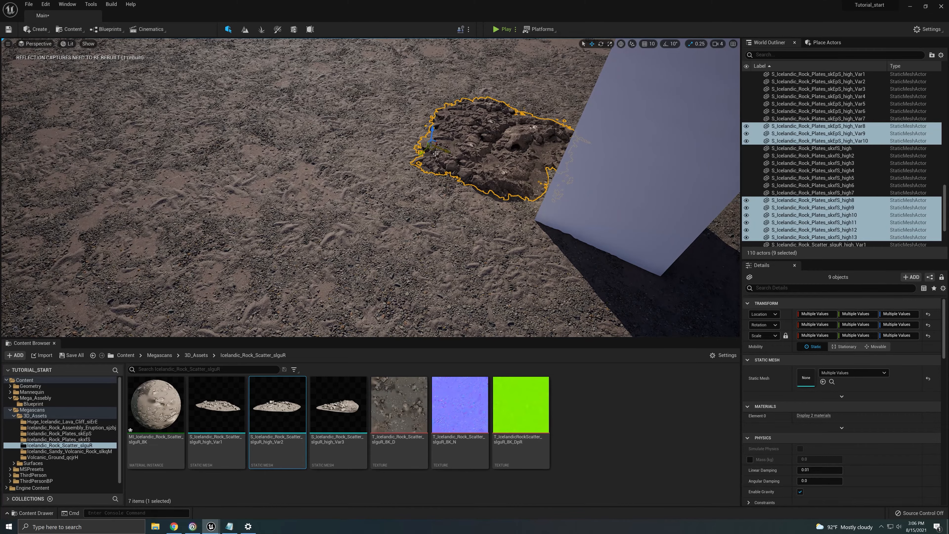
left_click_drag(434, 148, 532, 216)
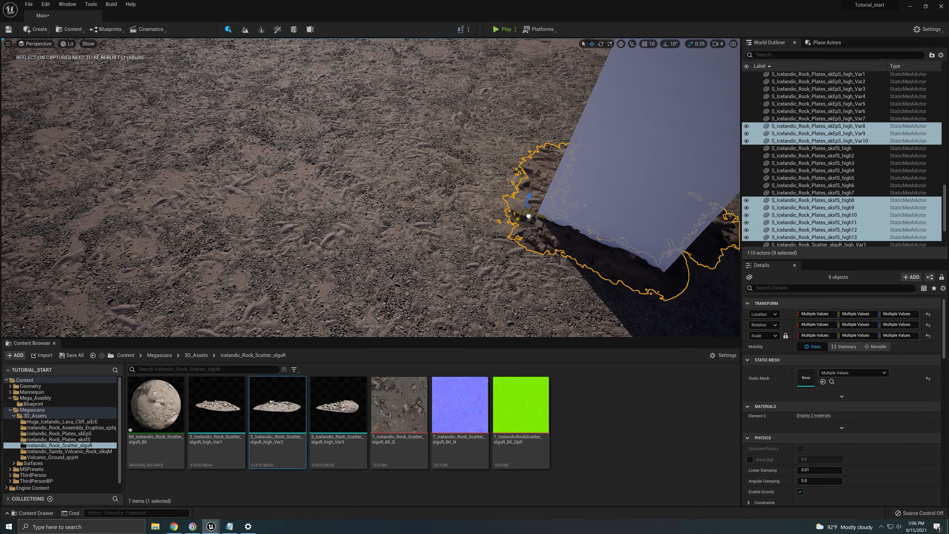
key("a")
right_click_drag(532, 217, 629, 199)
Rotate the duplicated rock group about its vertical axis, reposition it around the second block's base and clear the selection
key("e")
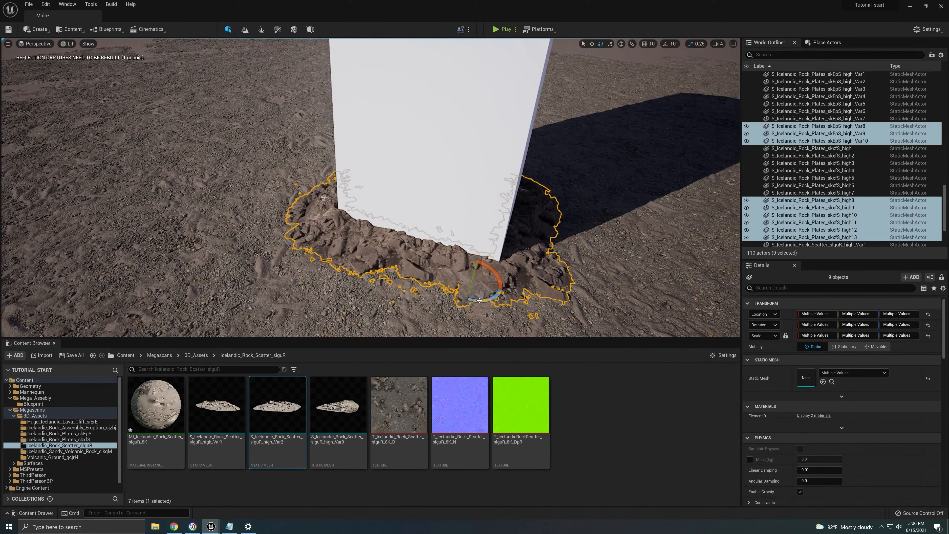
left_click_drag(493, 292, 561, 276)
key("w")
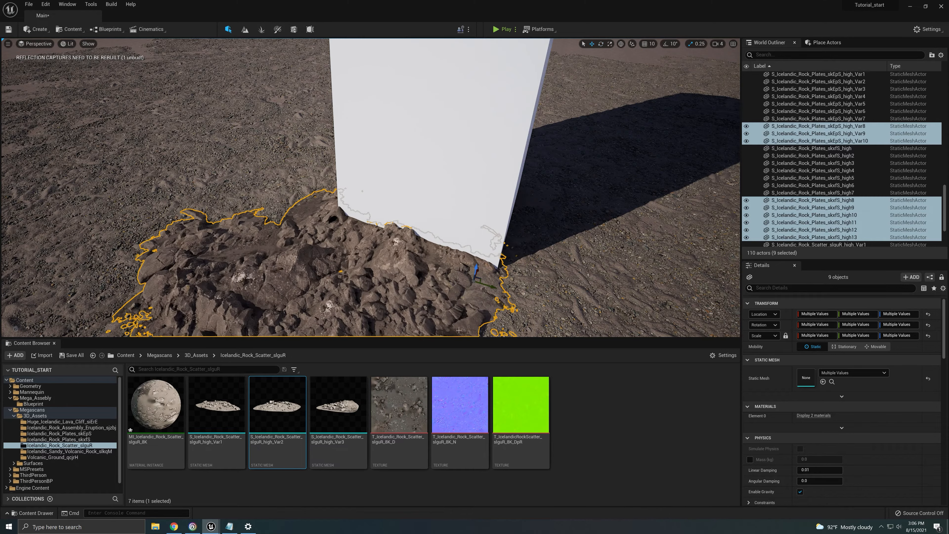
key("d")
right_click_drag(560, 276, 523, 280)
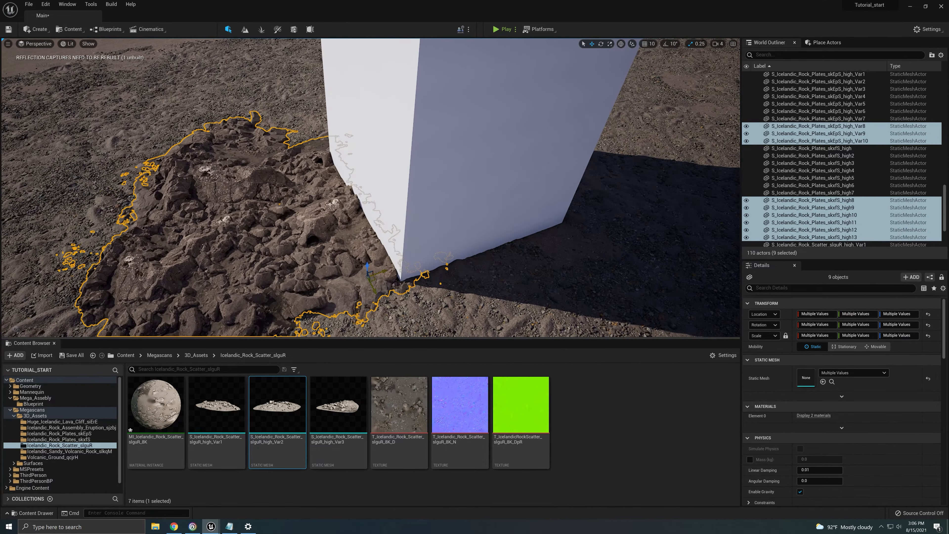
left_click_drag(379, 281, 546, 246)
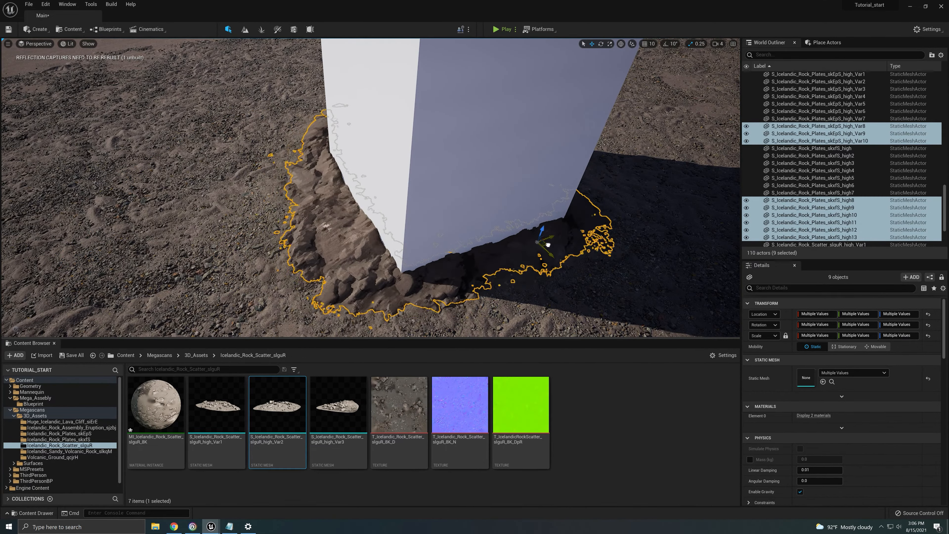
right_click_drag(547, 246, 591, 209)
key("a")
key("s")
left_click(504, 335)
key("Escape")
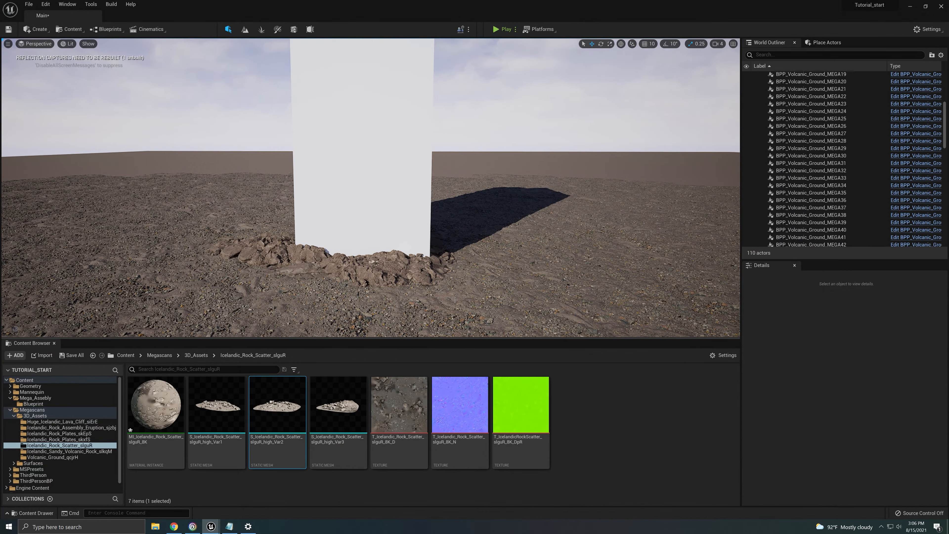
View the scene through CineCameraActor1 and hide all thirteen S_Icelandic_Rock_Plates_skxfS_high pieces
left_click(36, 43)
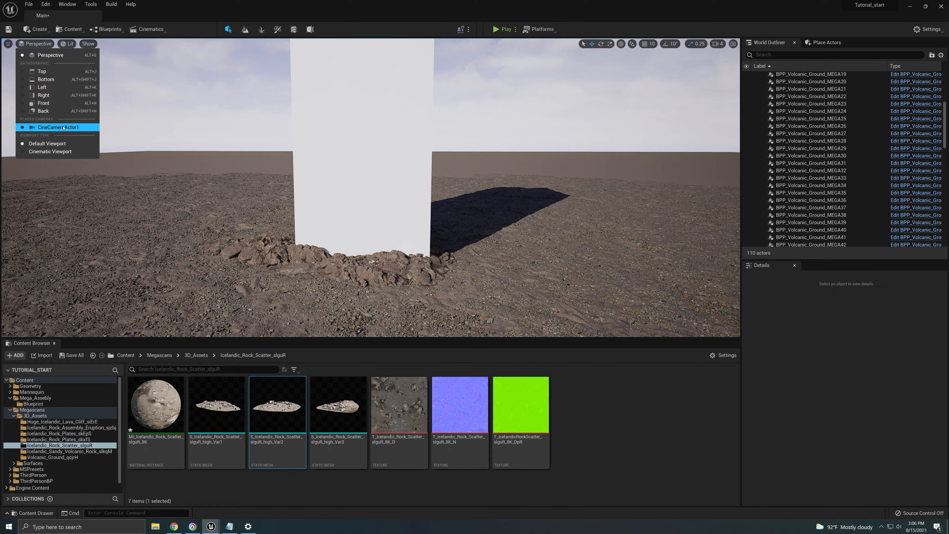
left_click(49, 128)
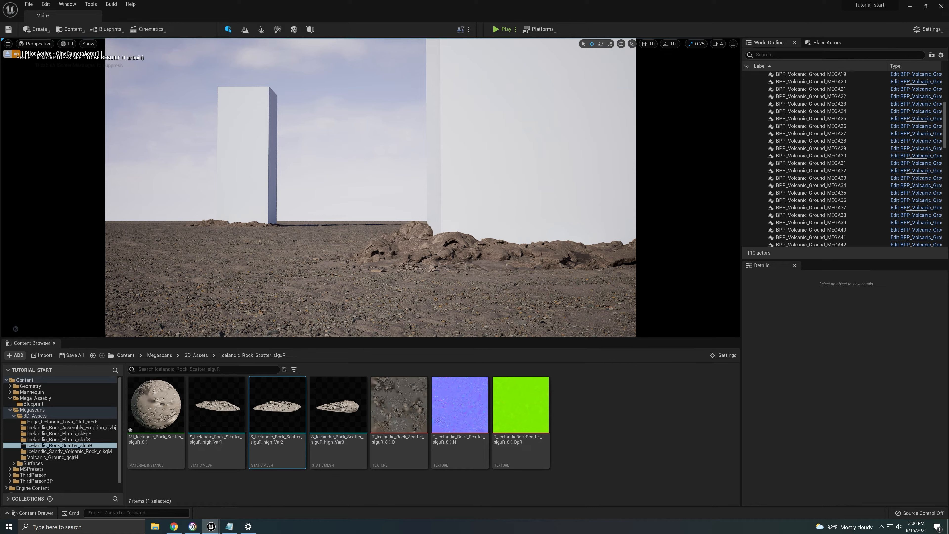
left_click(410, 255)
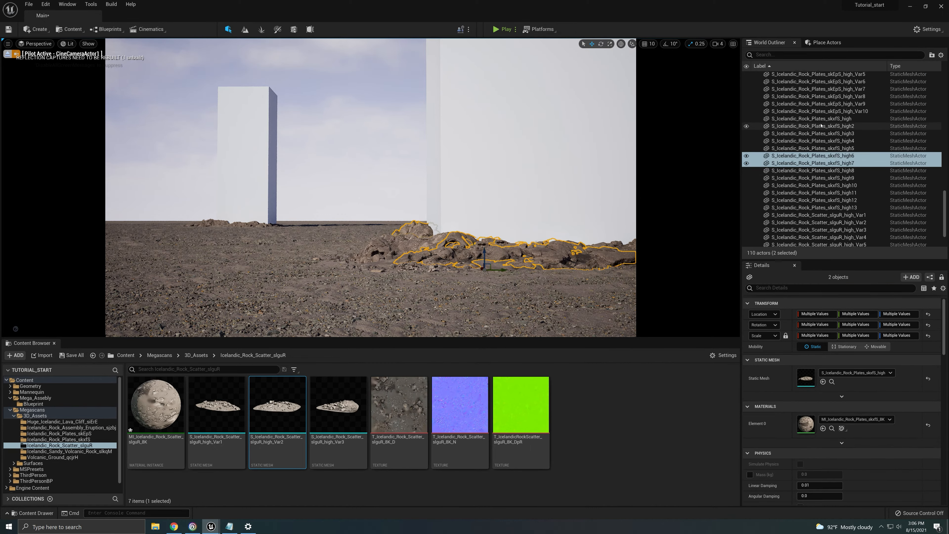
left_click(855, 118)
left_click(859, 207, "shift")
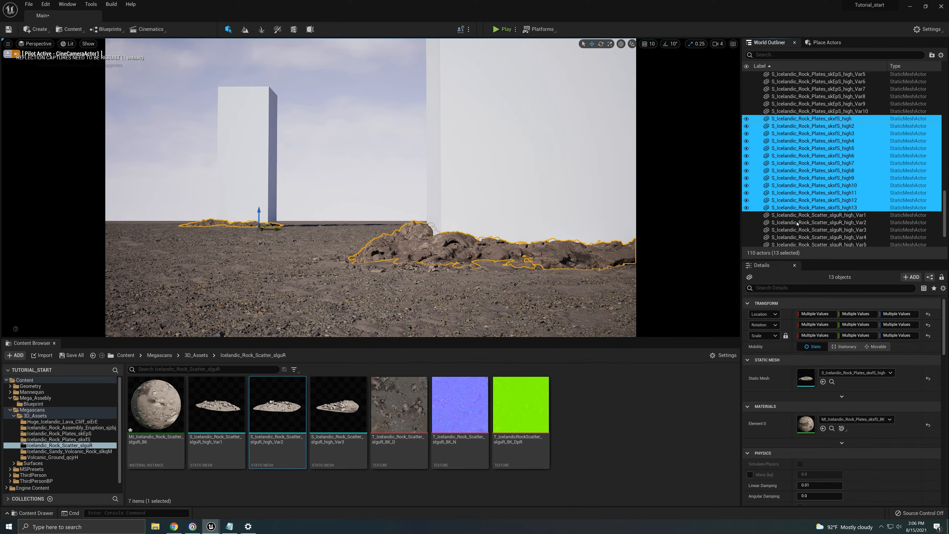
left_click(746, 119)
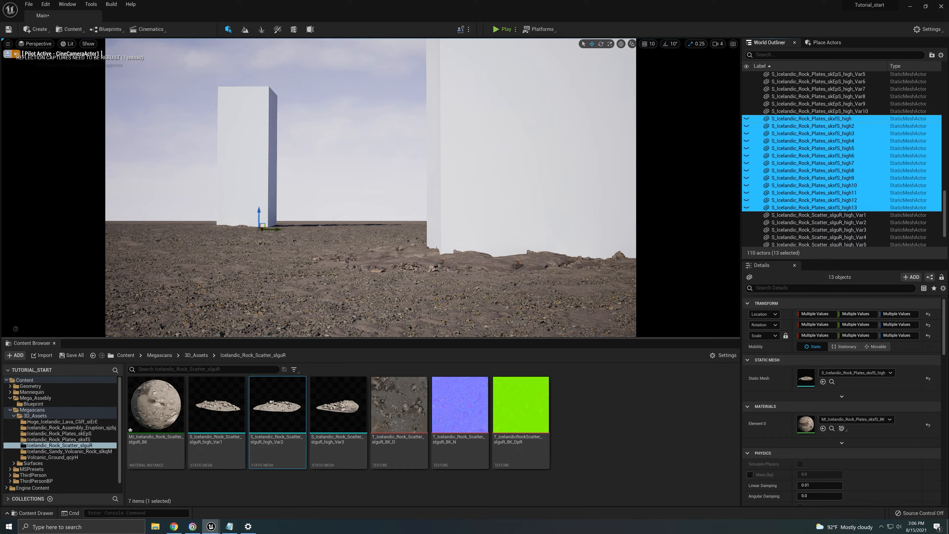
Select the four skEpS rock plates, Var3 to Var6, around the near block's base and hide them
left_click(465, 266)
left_click(458, 258, "shift")
left_click(404, 257, "shift")
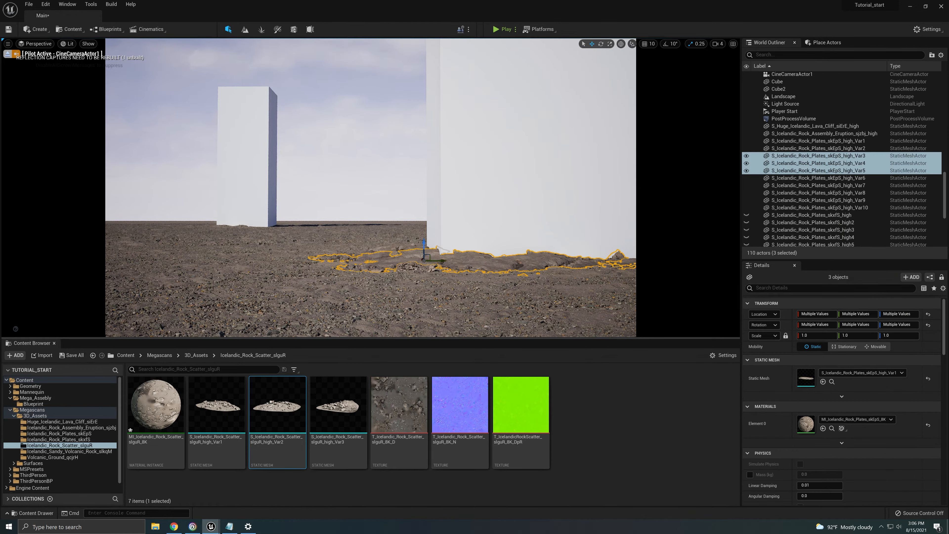
left_click(400, 250, "shift")
left_click(746, 170)
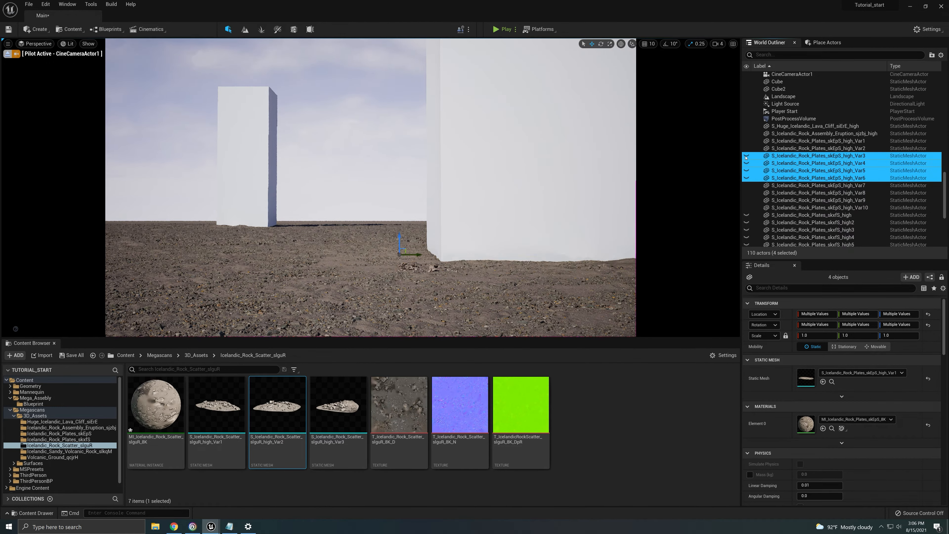
Leave the camera view and duplicate the volcanic ground patch at the near block's base, raising the copy to about Z 12.8
left_click(542, 316)
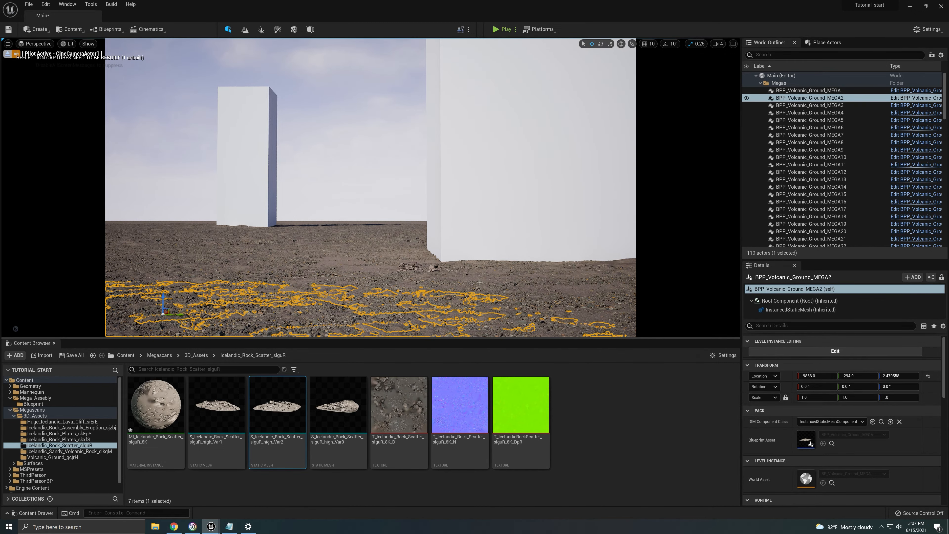
left_click(494, 266)
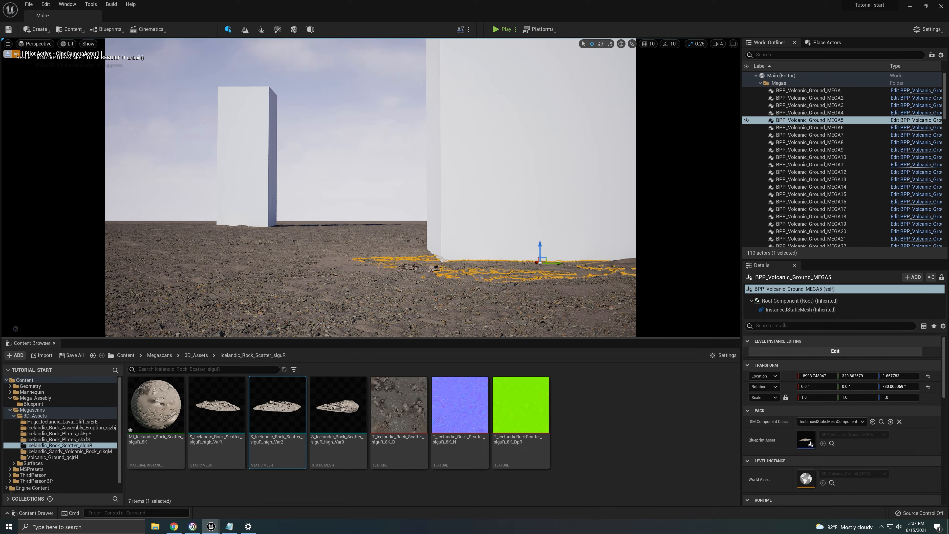
left_click(7, 54)
right_click_drag(411, 257, 389, 229)
key("w")
key("d")
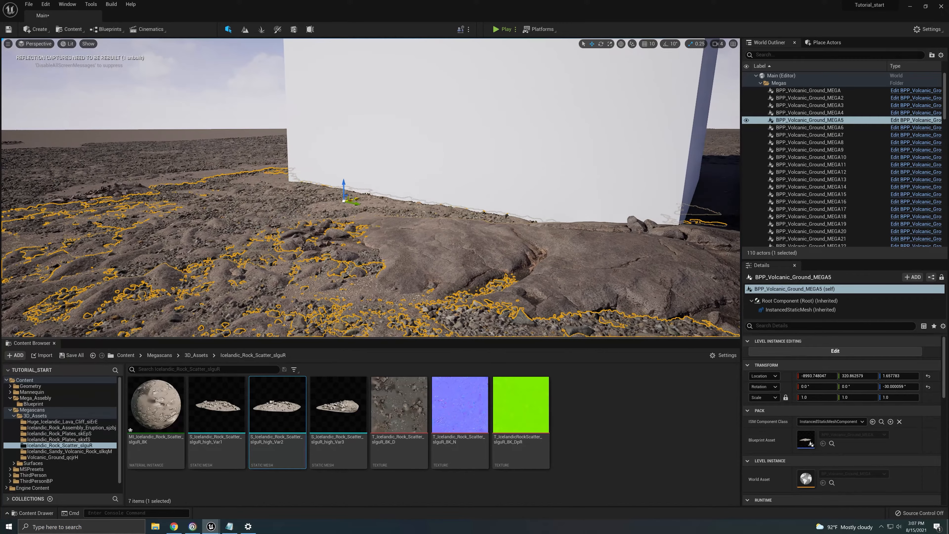
left_click_drag(344, 188, 344, 183, "alt")
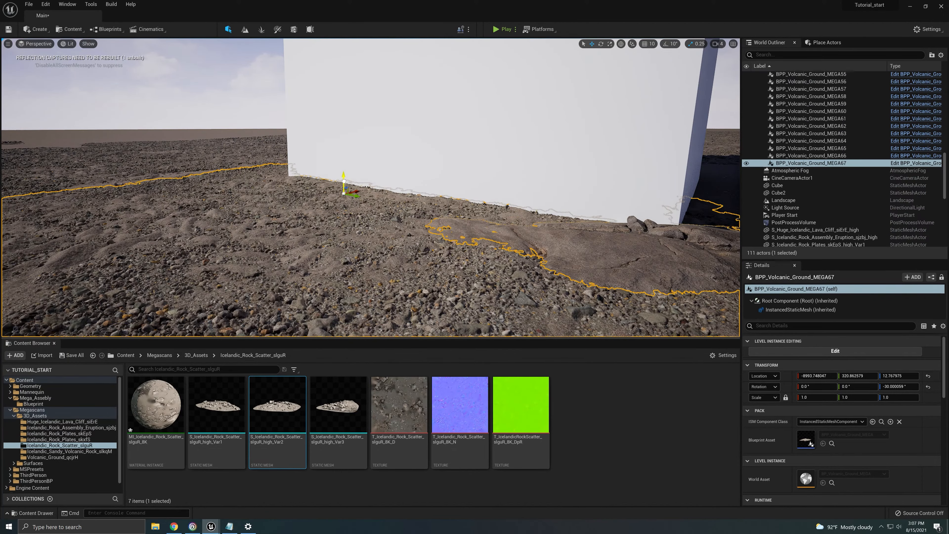
Shift the raised ground patch along the near block's base to about X -8840, Y 289
right_click_drag(344, 183, 297, 183)
key("d")
key("s")
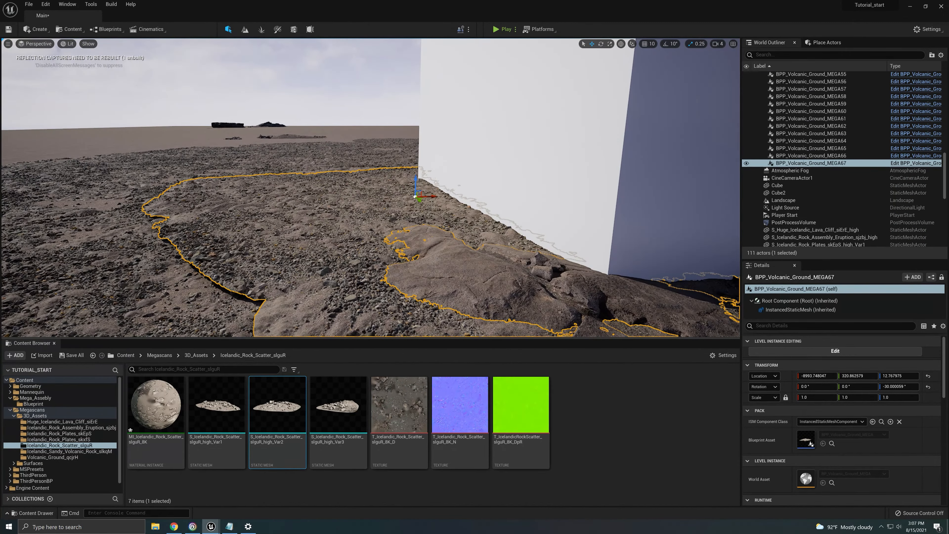
left_click_drag(419, 197, 517, 189)
Tilt the copied ground patch to about -1.7° and 3.0° and raise it to about Z 22.4
key("e")
key("a")
right_click_drag(517, 189, 602, 190)
key("d")
key("a")
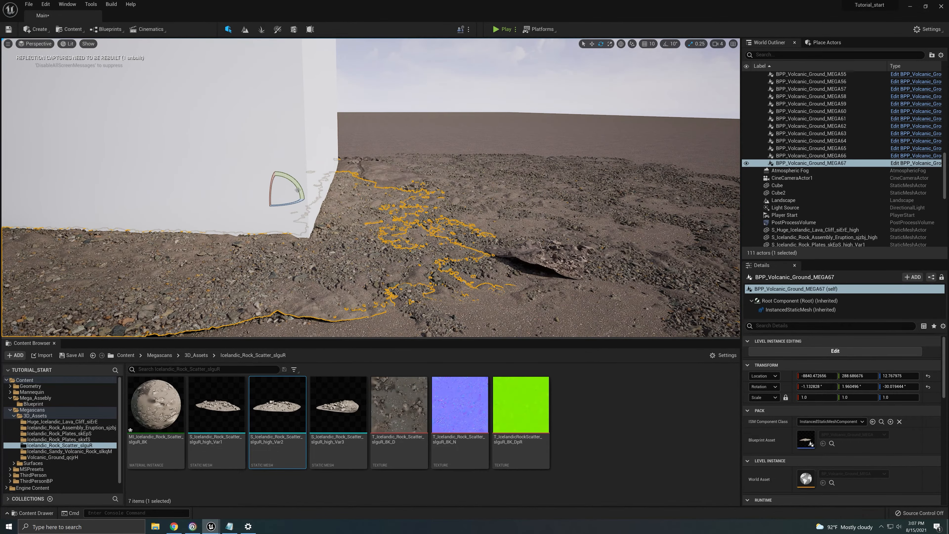
left_click_drag(250, 199, 296, 187)
right_click_drag(296, 187, 273, 200)
key("d")
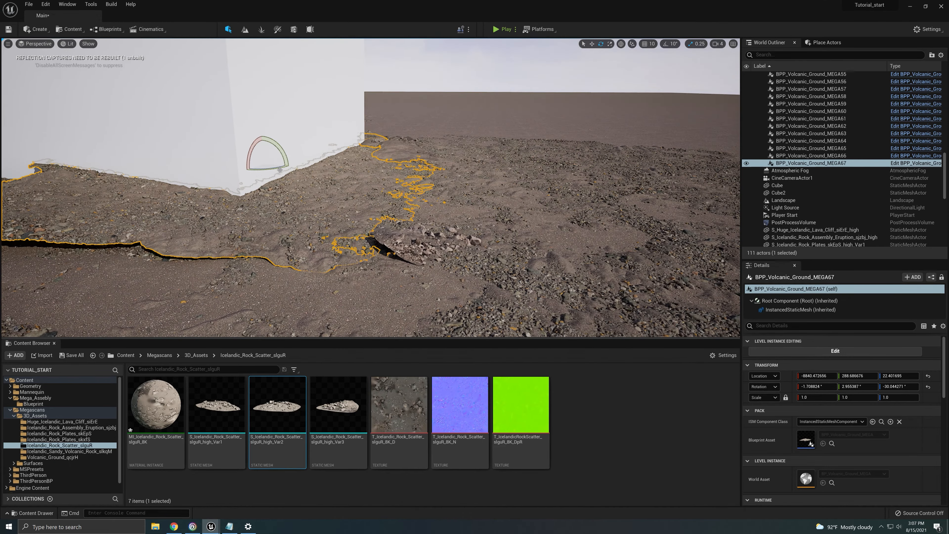
Duplicate the tilted ground patch with a yaw of about 85° and move the copy around the block's corner to about X -8648, Y 52
left_click_drag(280, 170, 318, 165, "alt")
key("d")
right_click_drag(331, 157, 305, 175)
key("w")
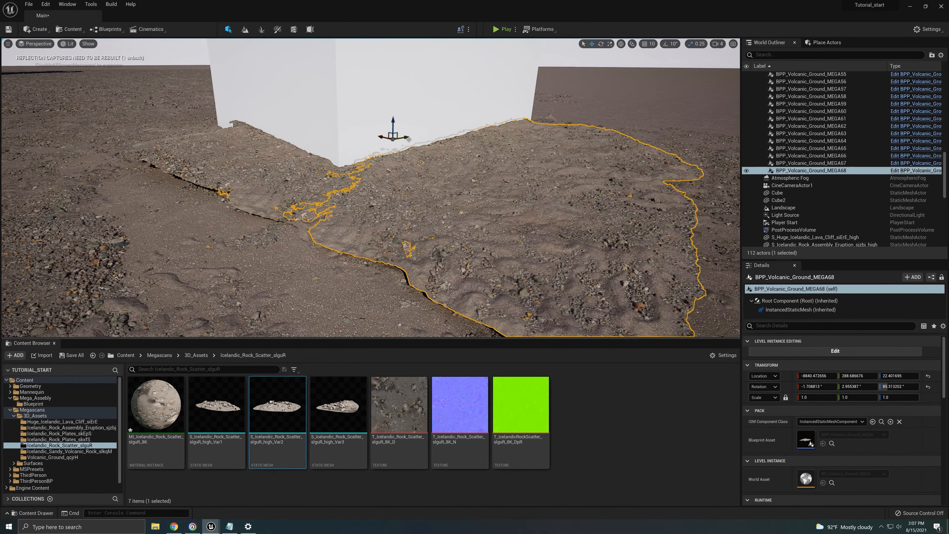
left_click_drag(405, 138, 307, 158)
key("a")
right_click_drag(311, 165, 344, 177)
key("s")
left_click_drag(307, 181, 205, 188)
Adjust the tilt of both ground patch copies at the block's corner and reposition the rotated copy
left_click(221, 204)
key("d")
right_click_drag(221, 205, 149, 210)
key("e")
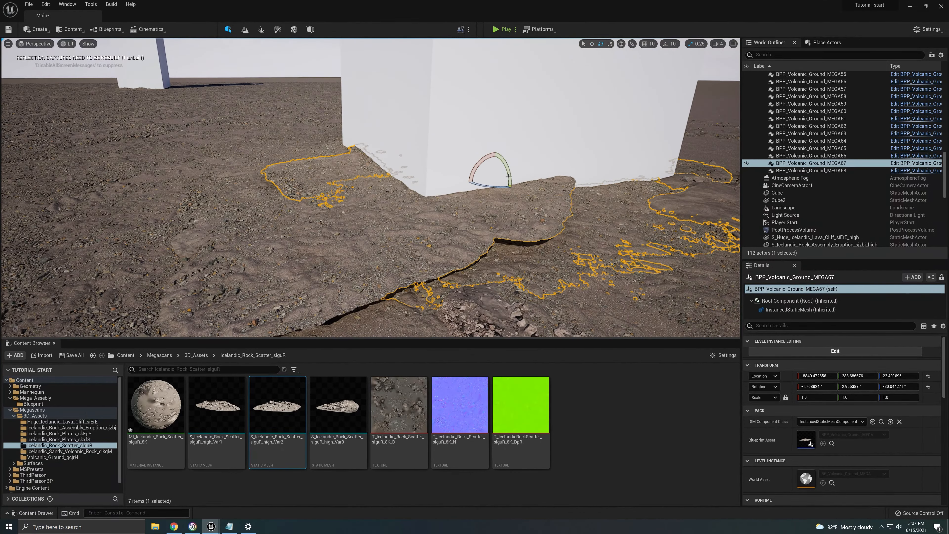
left_click_drag(505, 162, 499, 155)
left_click(445, 221)
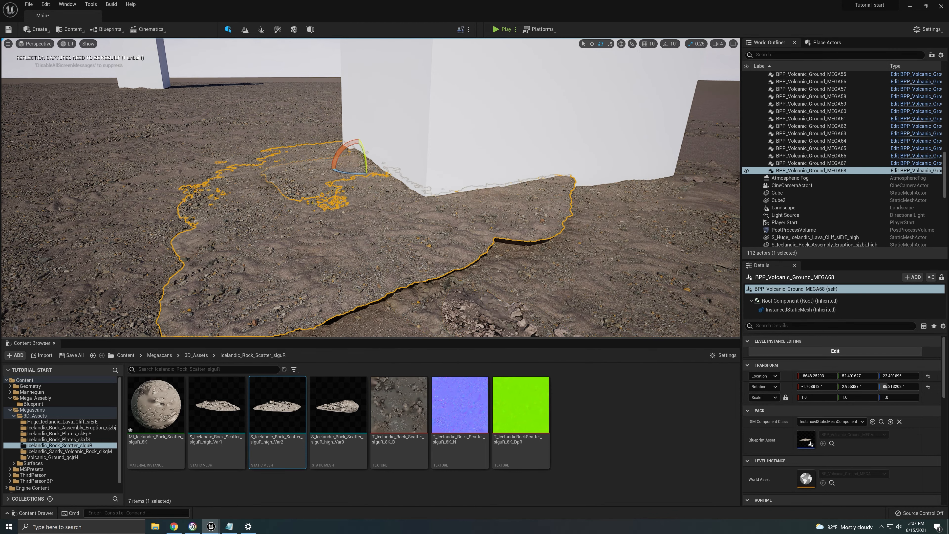
mouse_move(369, 168)
left_mouse_down()
mouse_move(384, 153)
mouse_move(415, 155)
mouse_move(394, 149)
mouse_move(401, 140)
mouse_move(407, 162)
mouse_move(386, 165)
mouse_move(374, 152)
left_mouse_up()
key("w")
Delete the rotated ground patch copy and select the remaining one at the block's base
left_click(326, 188)
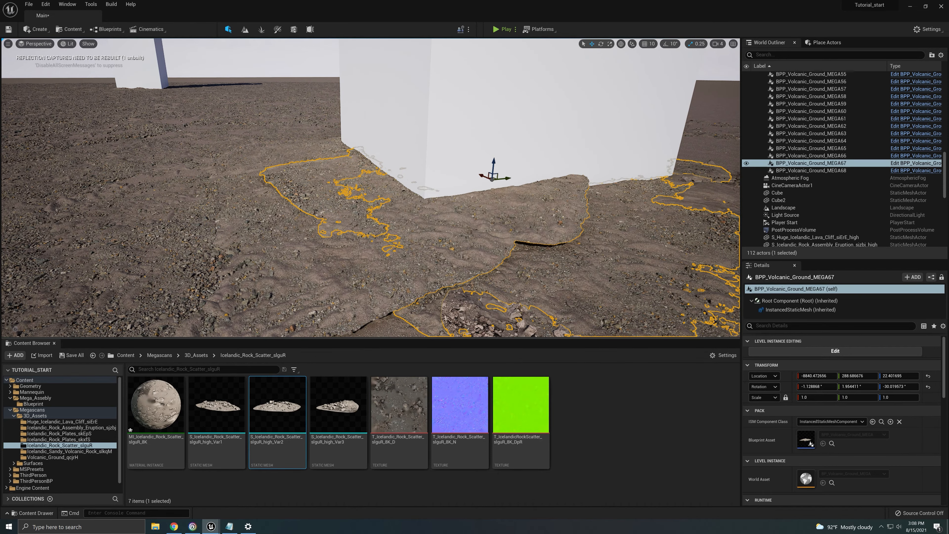
right_click_drag(325, 189, 286, 198)
left_click(326, 189)
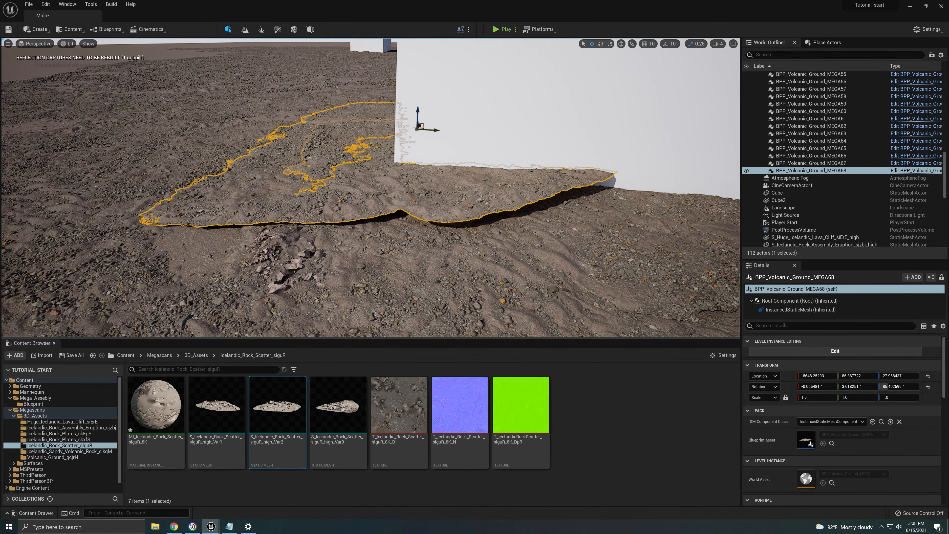
key("Delete")
left_click(326, 189)
right_click_drag(325, 189, 347, 220)
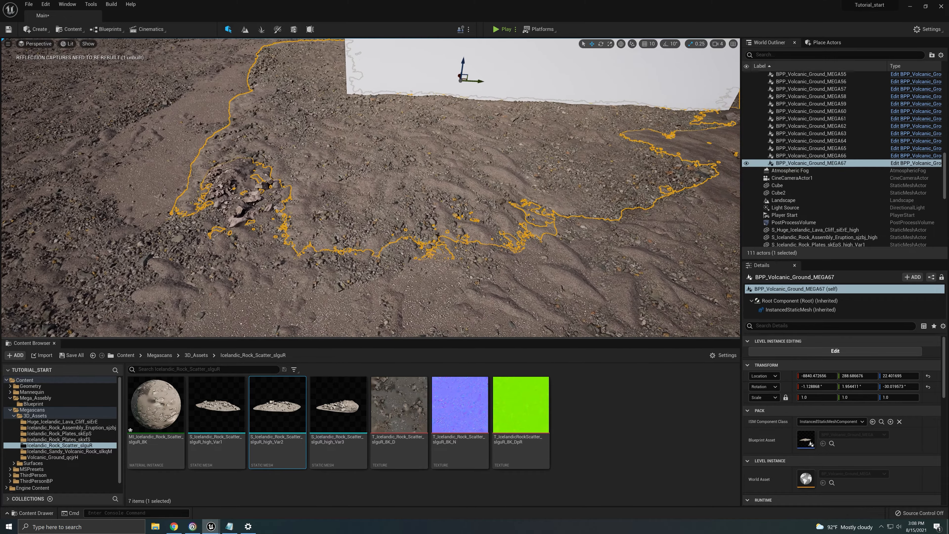
View the scene through CineCameraActor1 and select the raised ground patch at the near block's base
left_click(36, 43)
left_click(56, 127)
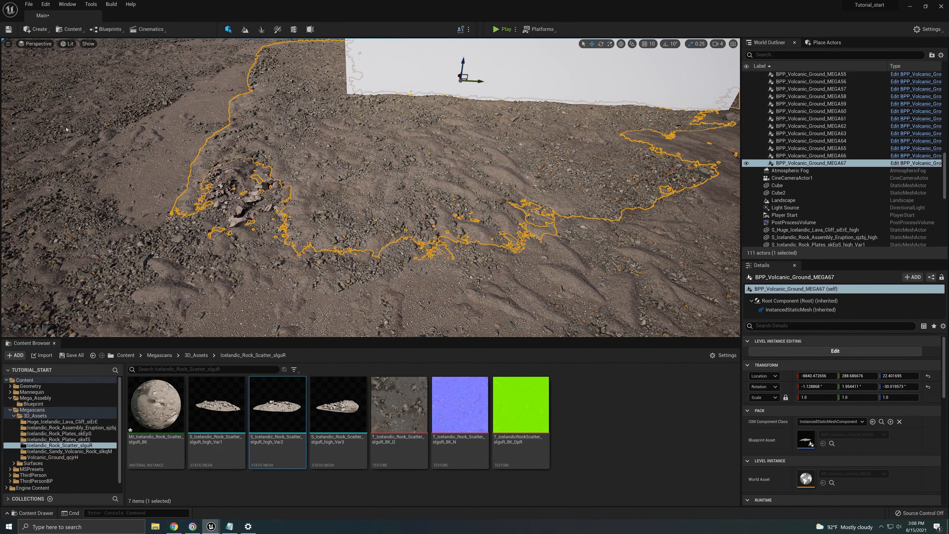
left_click(396, 289)
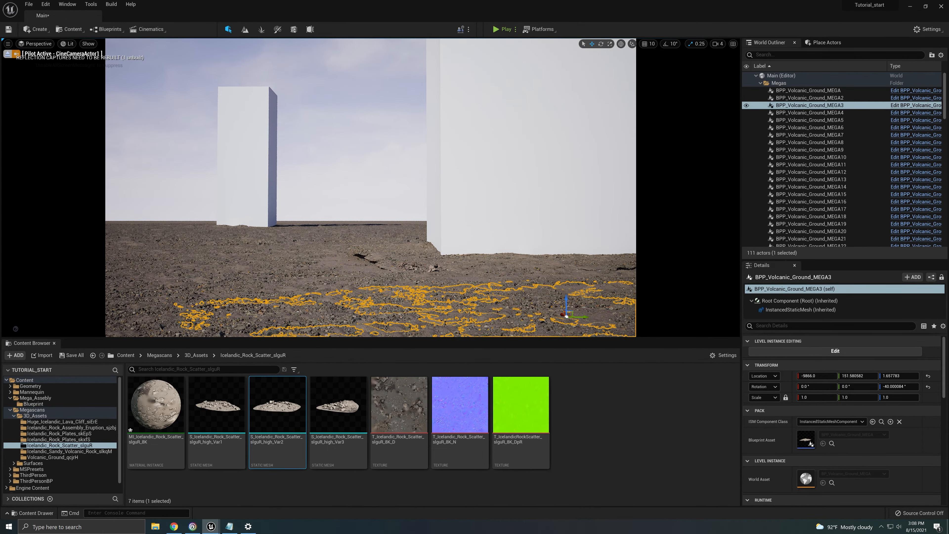
left_click(459, 265)
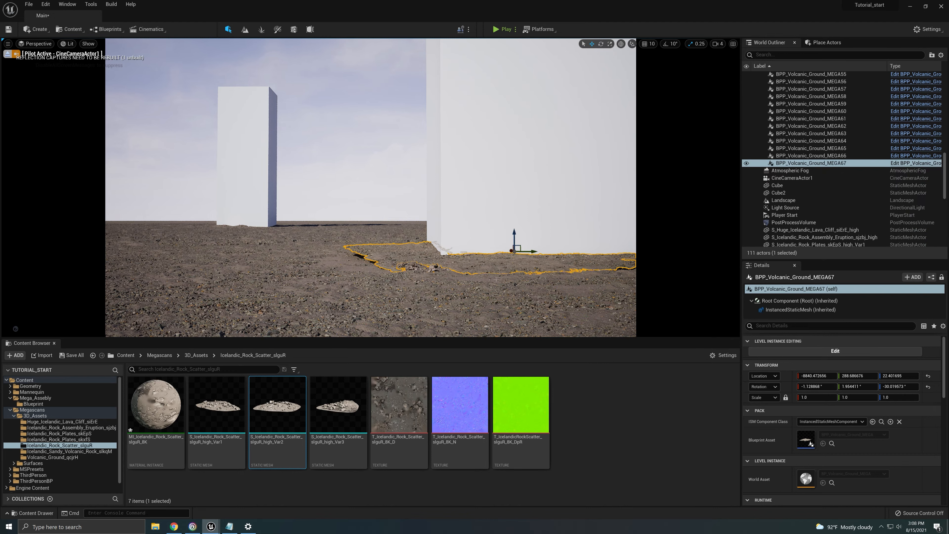
Turn the ground patch to about -10° yaw, duplicate it at about Z 37.9 and shift the copy toward the camera
key("e")
mouse_move(508, 256)
left_mouse_down()
mouse_move(497, 240)
mouse_move(519, 228)
mouse_move(519, 242)
left_mouse_up()
key("w")
key("e")
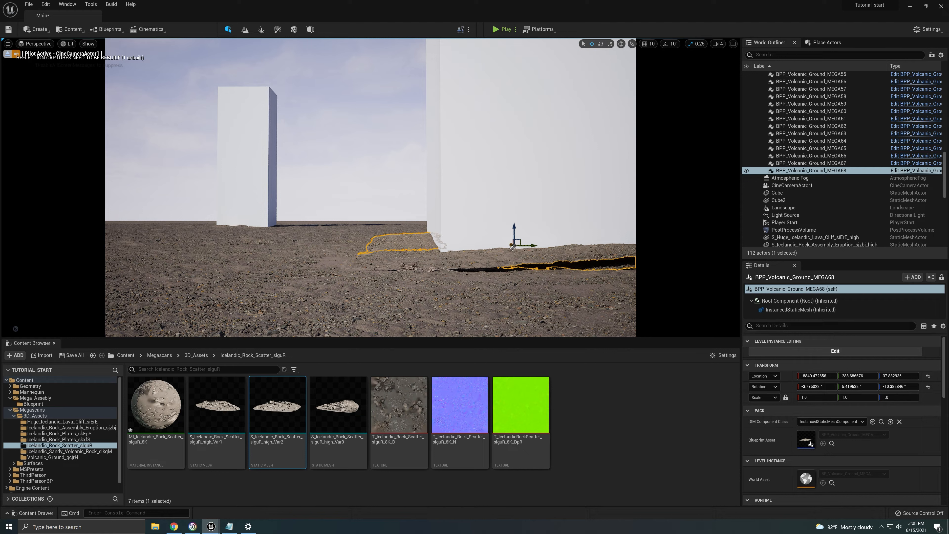
left_click_drag(511, 245, 522, 251)
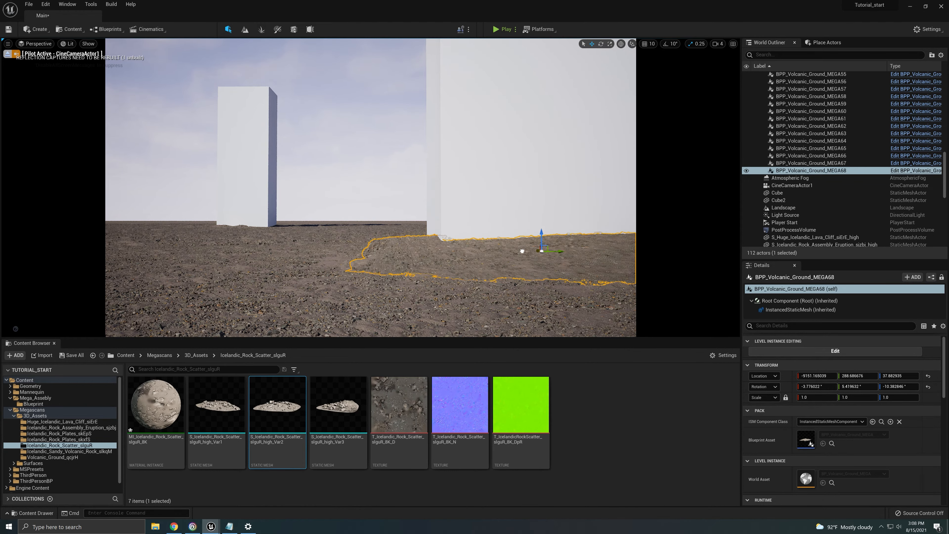
key("Escape")
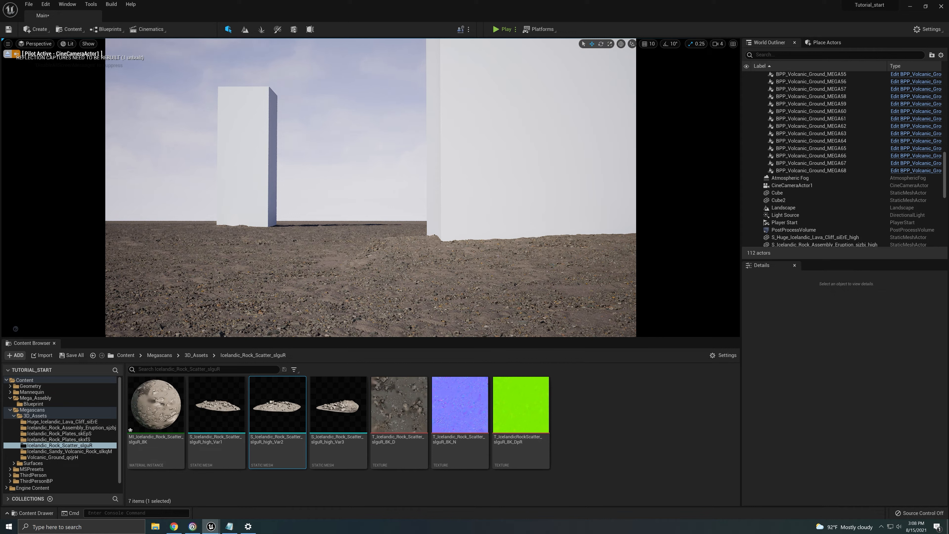
Undo the latest ground patch edits back to the first placement of the rotated copy around the block's corner
key("ctrl+z")
key("ctrl+z")
key("ctrl+z")
key("ctrl+z")
key("ctrl+z")
key("ctrl+z")
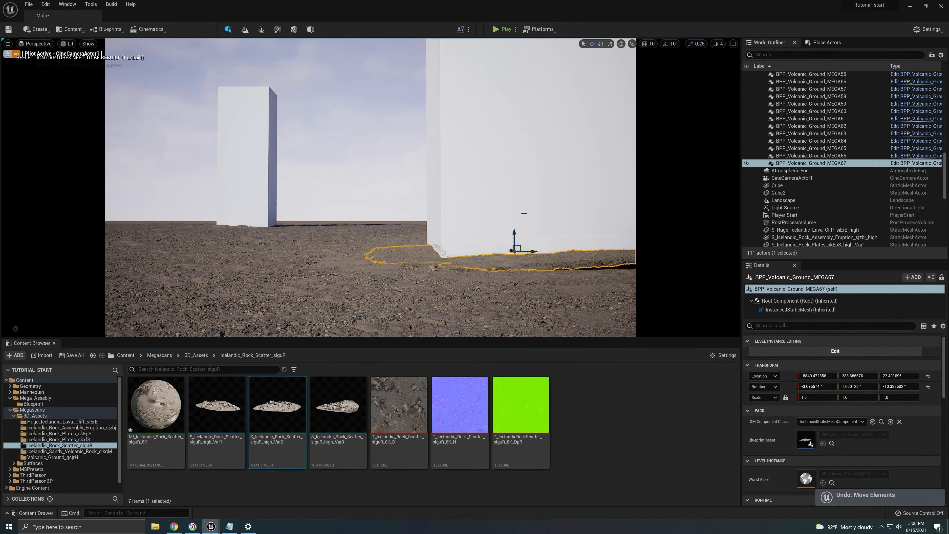
key("ctrl+z")
key("ctrl+z")
key("ctrl+z")
key("ctrl+z")
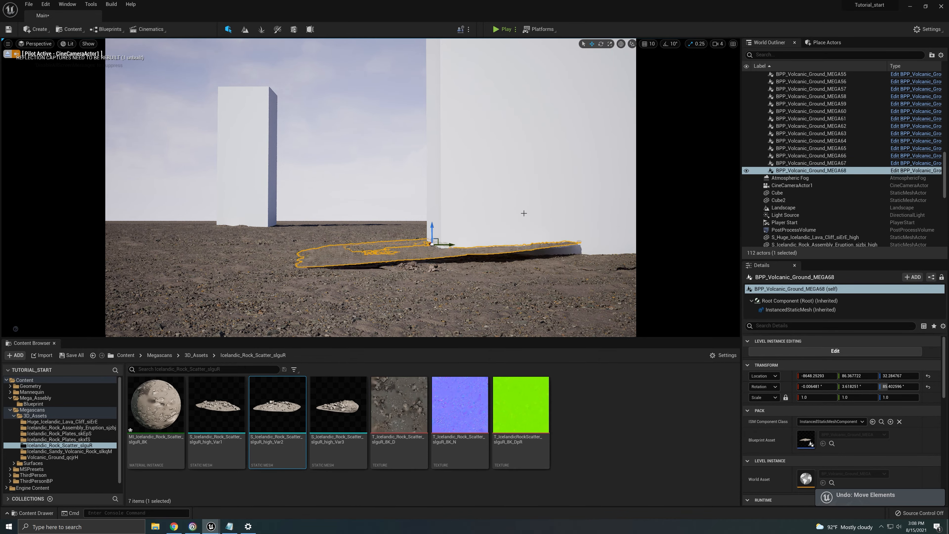
key("ctrl+z")
key("ctrl+z")
key("ctrl+z")
key("ctrl+z")
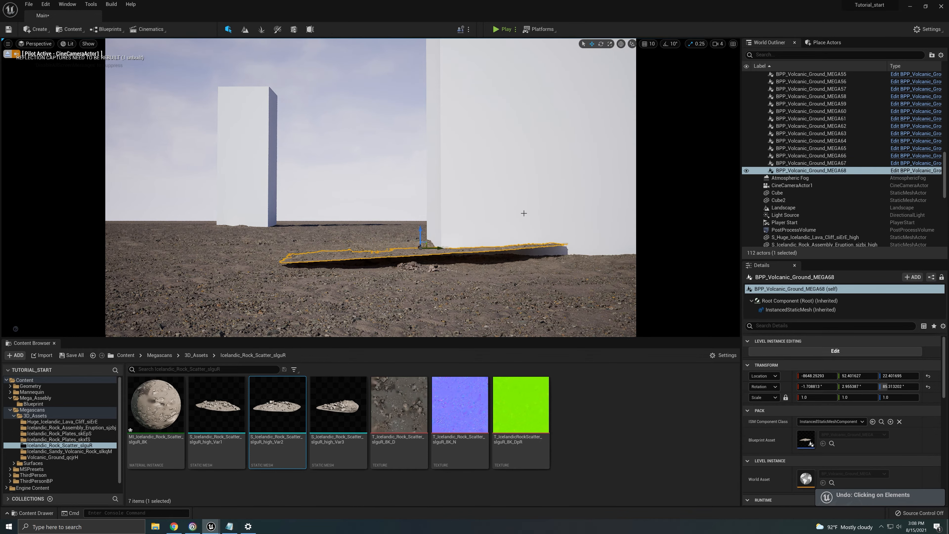